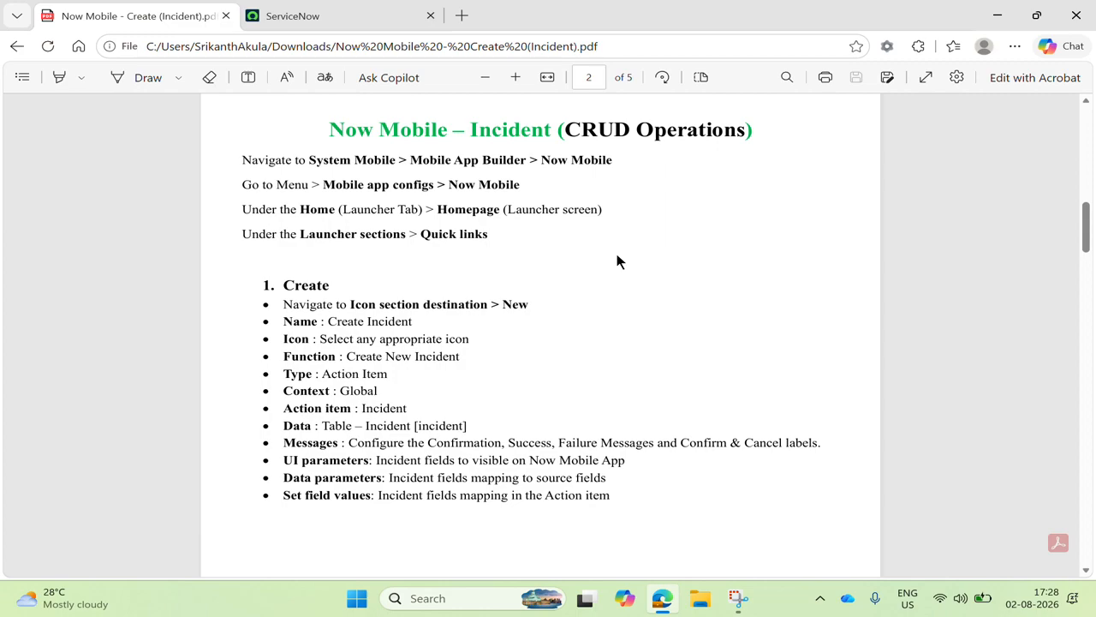
Switch to the ServiceNow instance and open Mobile App Builder by filtering the navigator for "mobile app"
left_click(342, 26)
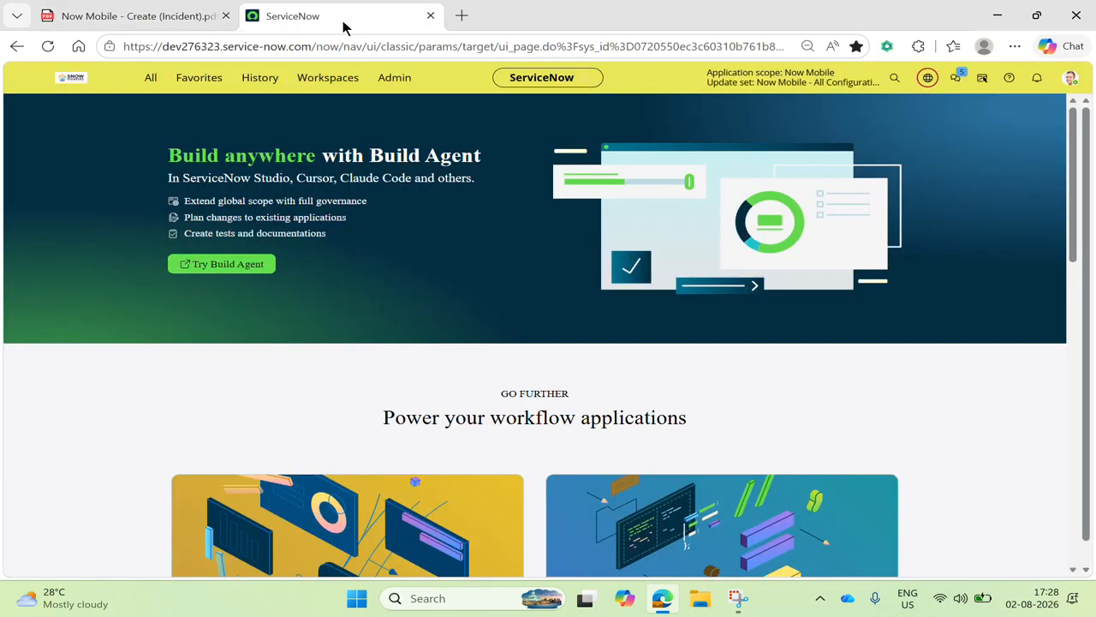
left_click(149, 79)
type("mob")
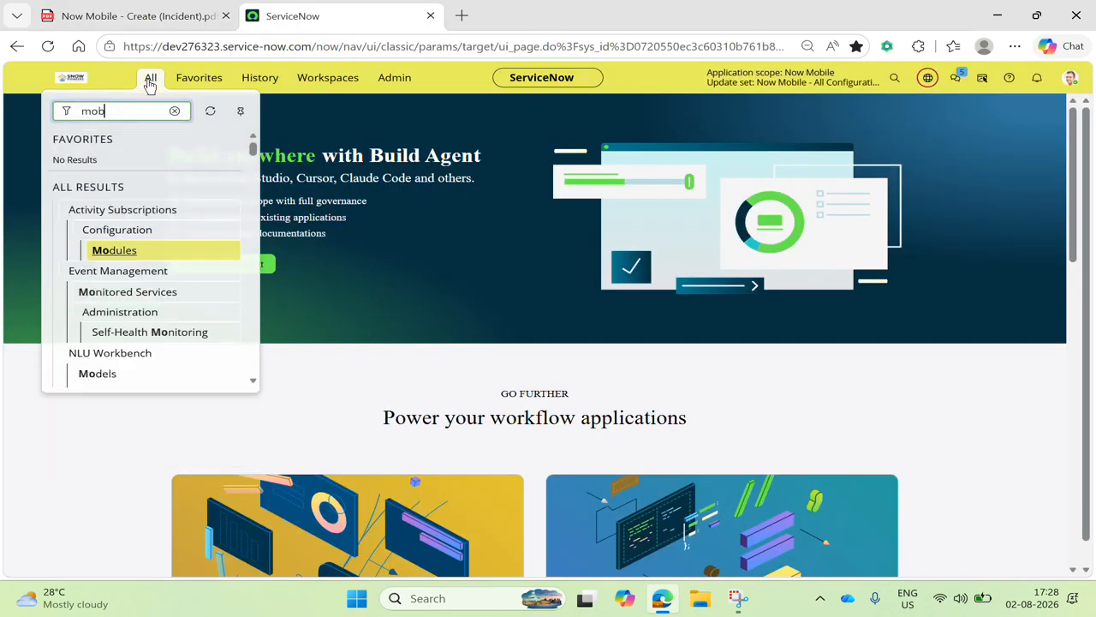
type("ilre a")
key("BackSpace")
key("BackSpace")
key("BackSpace")
key("BackSpace")
type("e a")
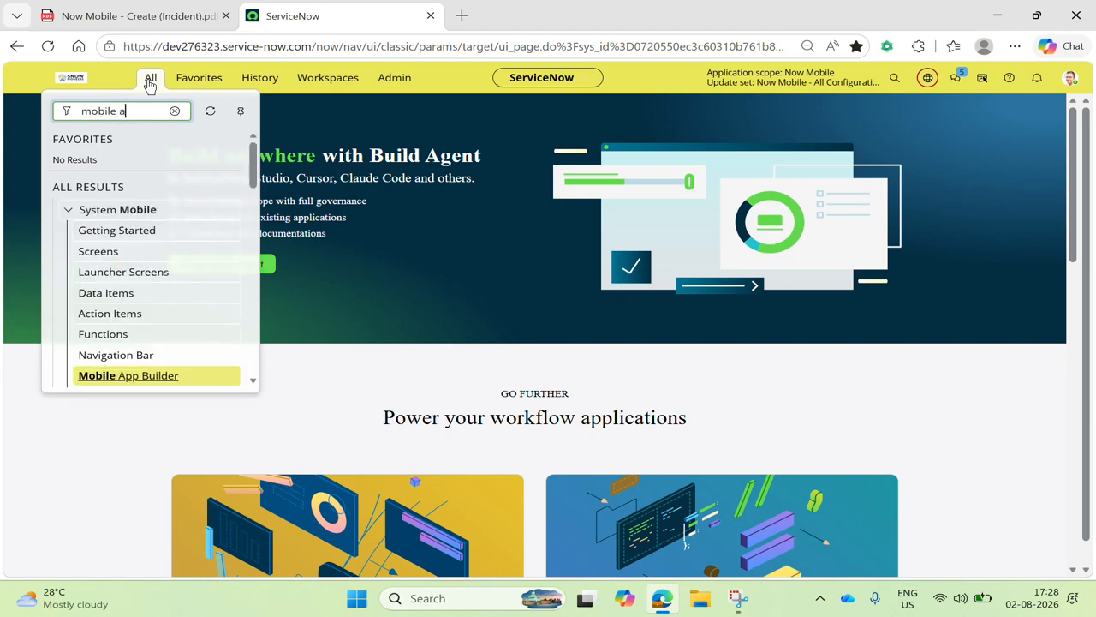
type("pp")
left_click(124, 231)
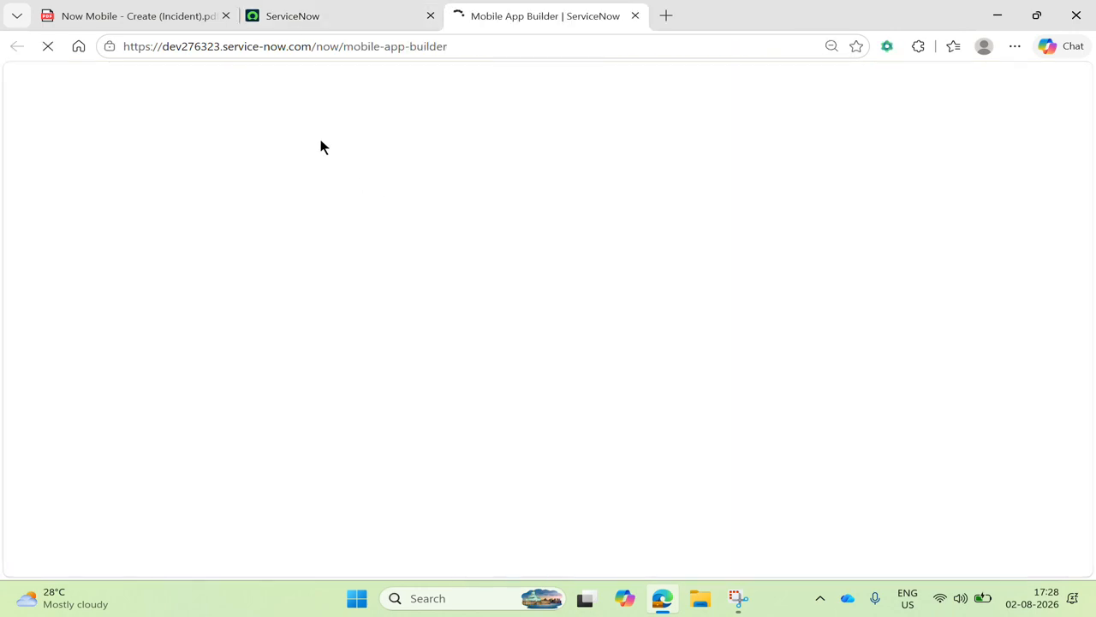
Reorder the browser tabs so Mobile App Builder sits before ServiceNow, and dismiss its onboarding tour and additional resources tip
left_click_drag(281, 19, 470, 43)
left_click(374, 24)
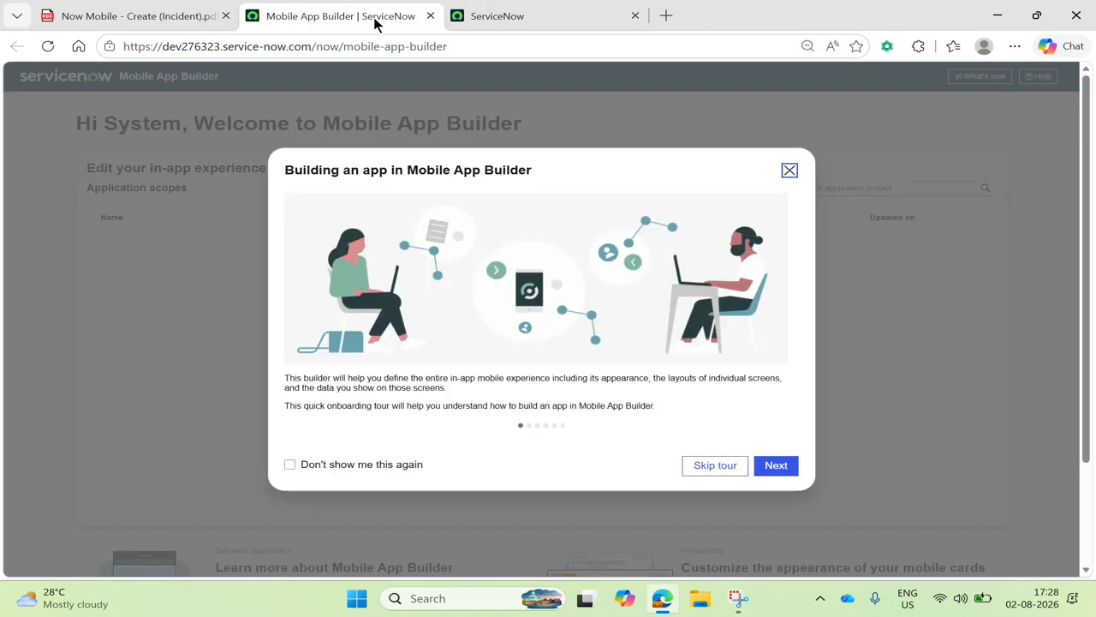
left_click(789, 170)
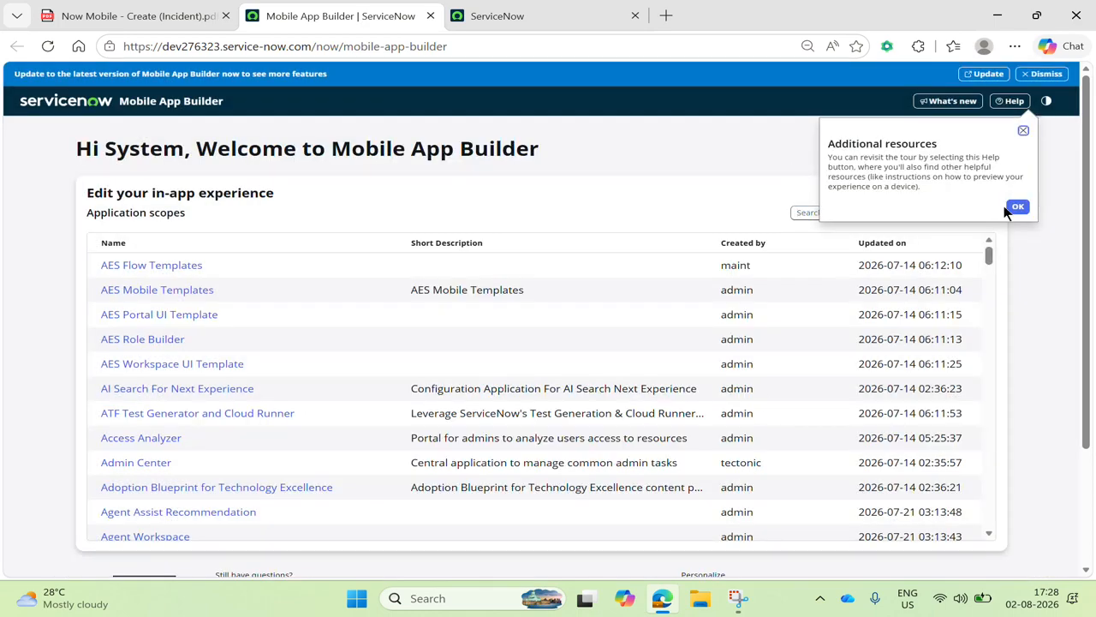
left_click(1016, 209)
Search the application scopes for "now mobile" and open the Now Mobile scope
left_click(852, 212)
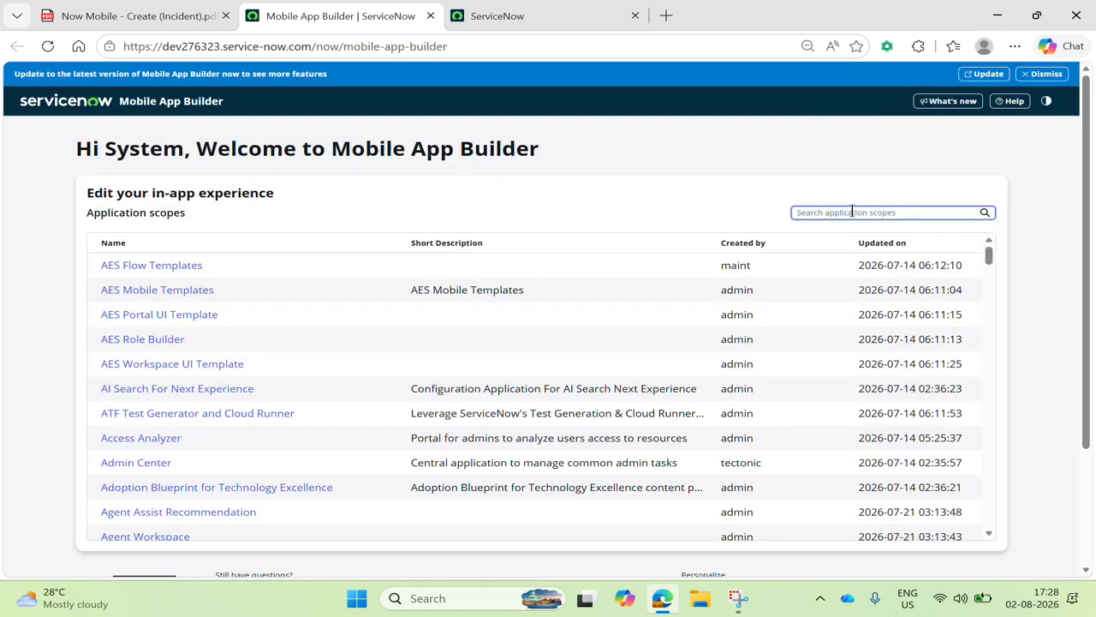
type("now mo")
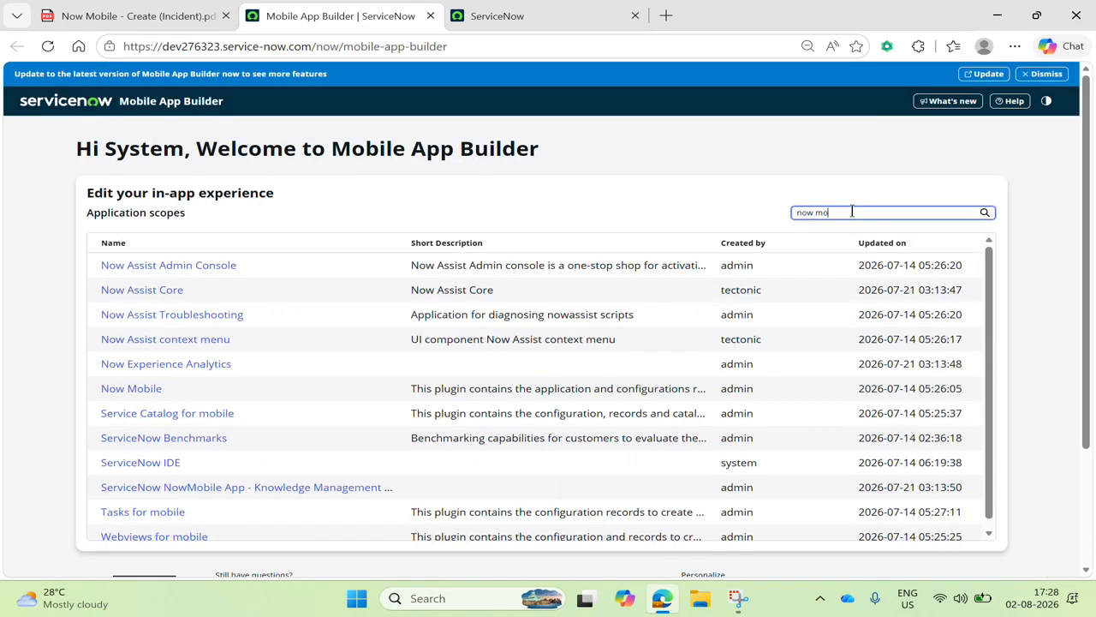
type("bile")
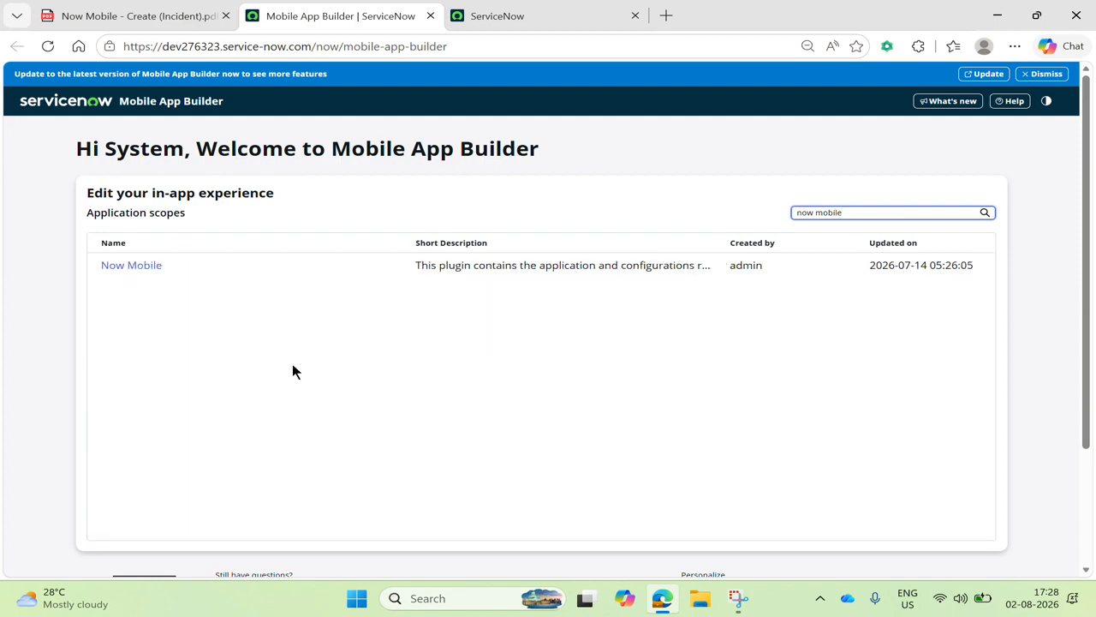
left_click(142, 267)
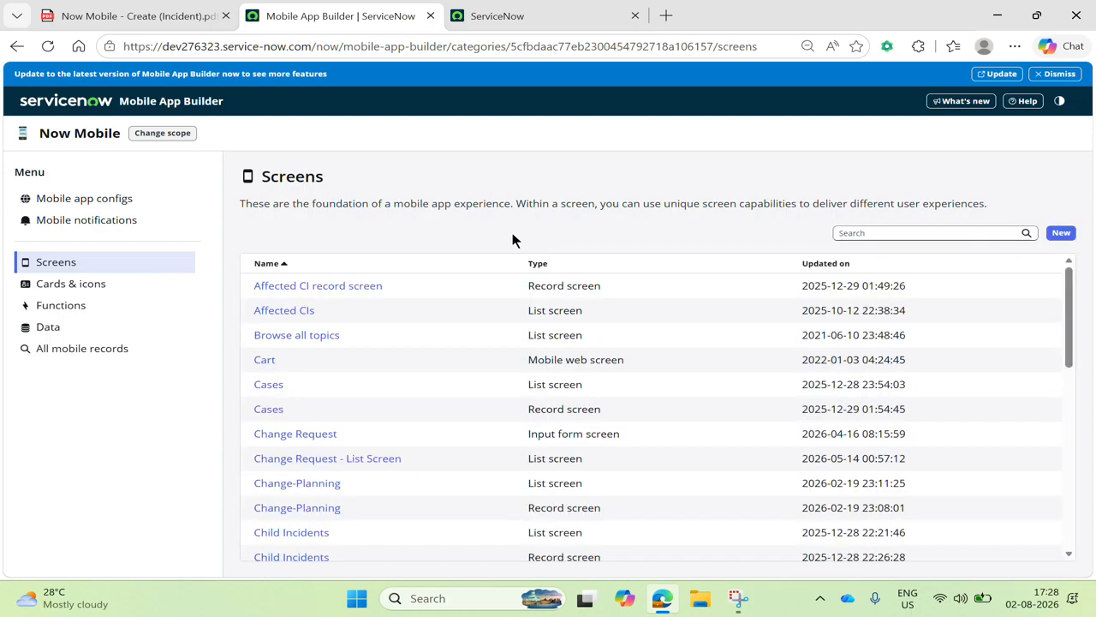
Open the Now Mobile app config and display its Now Mobile Nav navigation bar
left_click(99, 199)
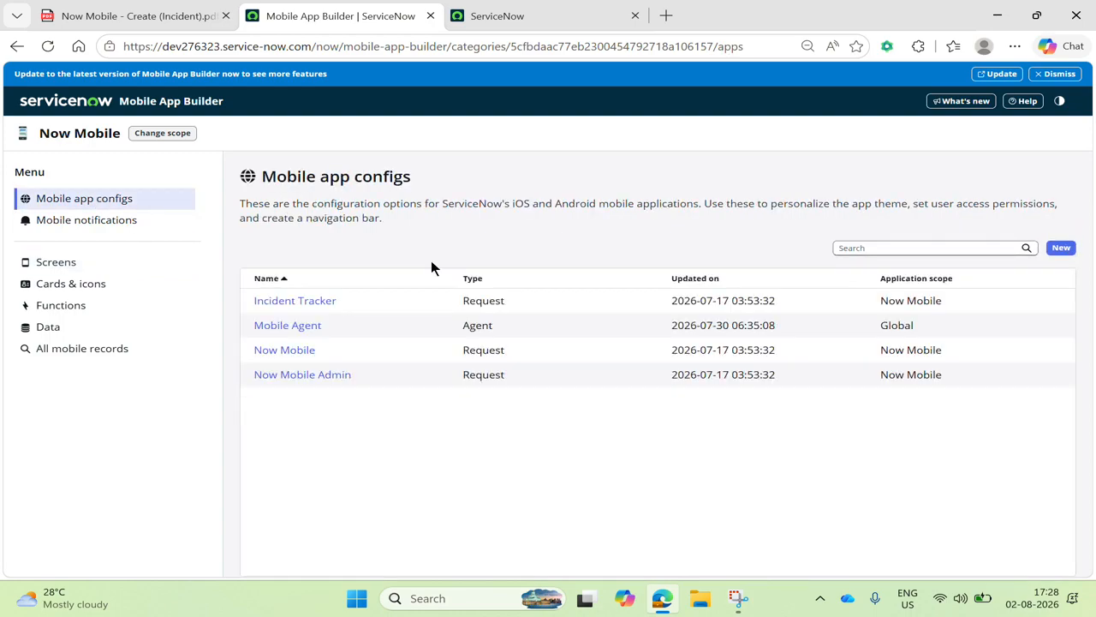
left_click(282, 354)
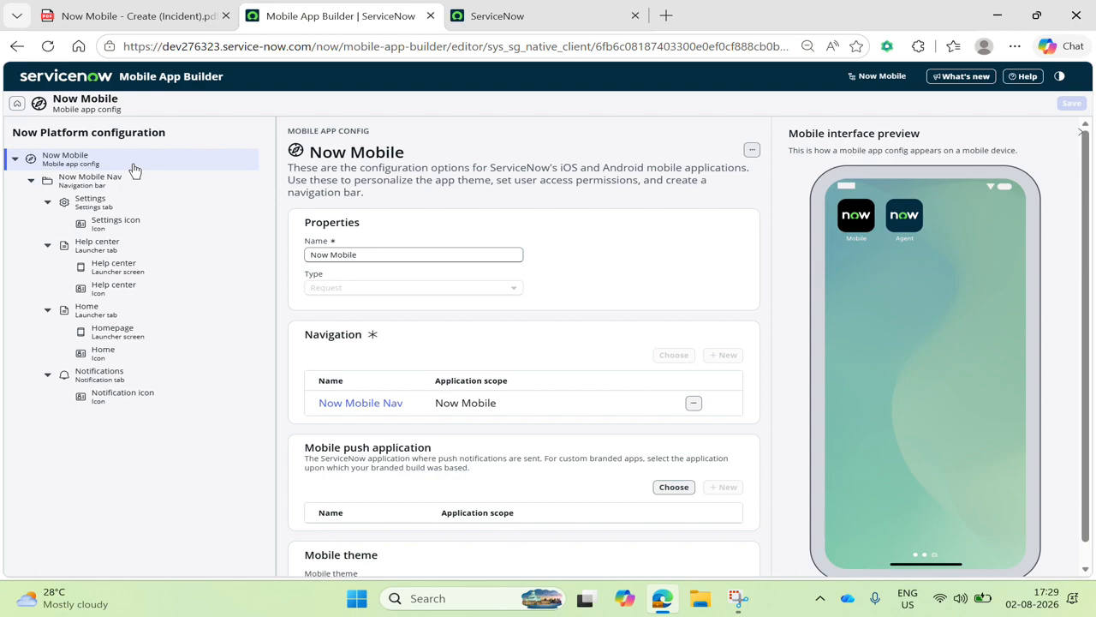
left_click(156, 180)
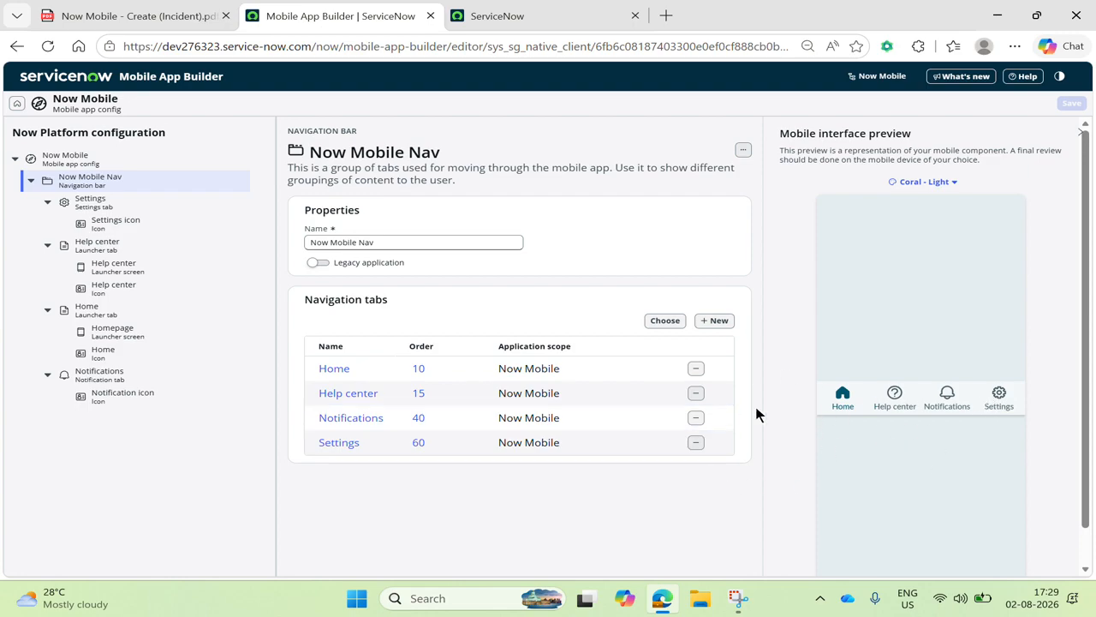
Open the full record of the Homepage launcher screen belonging to the Home launcher tab
left_click(121, 310)
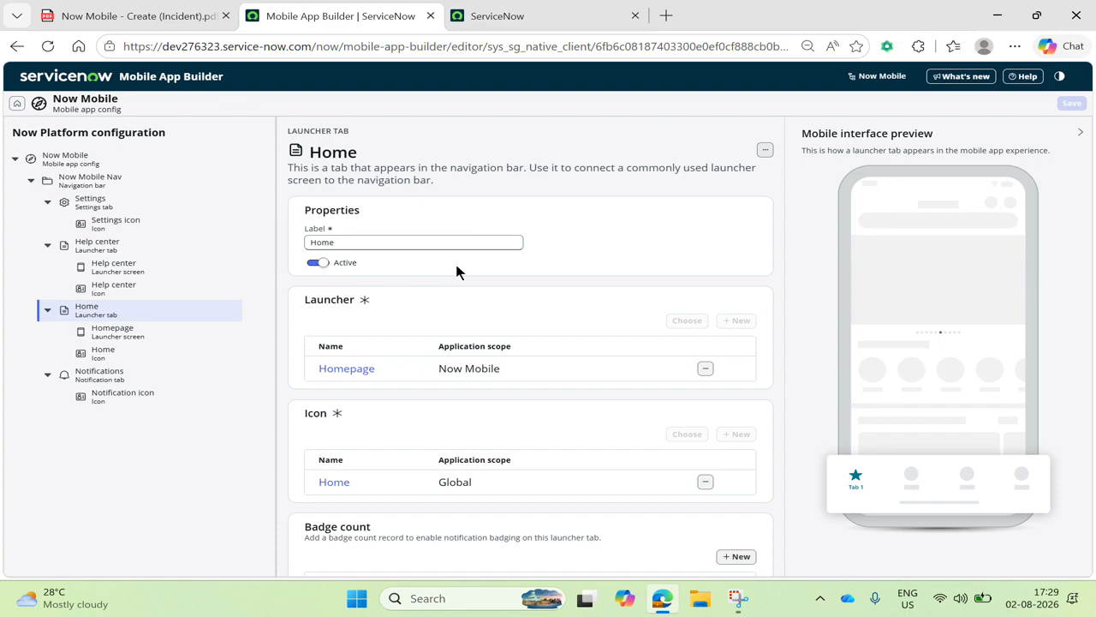
left_click(347, 369)
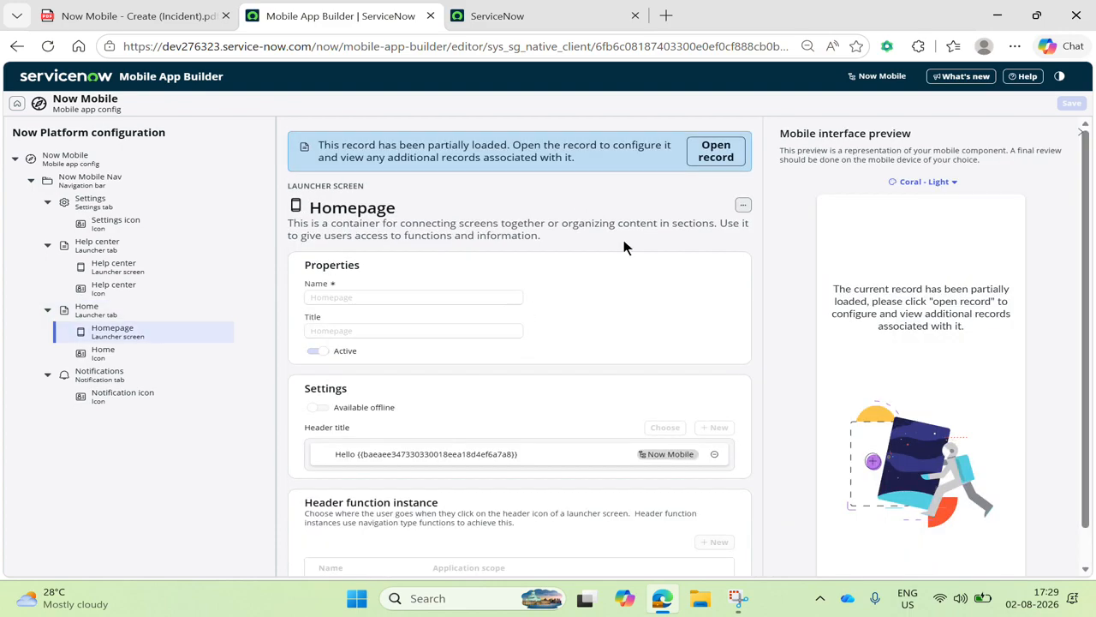
left_click(718, 154)
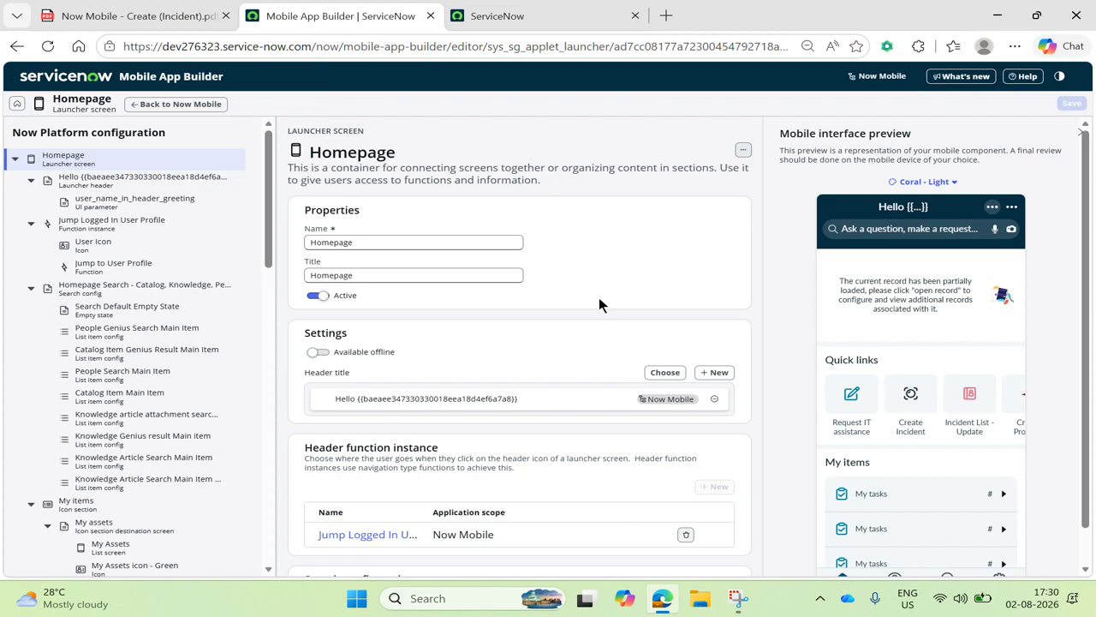
Open the Quick links icon section from the Homepage's launcher sections
scroll(525, 301, "down", 1)
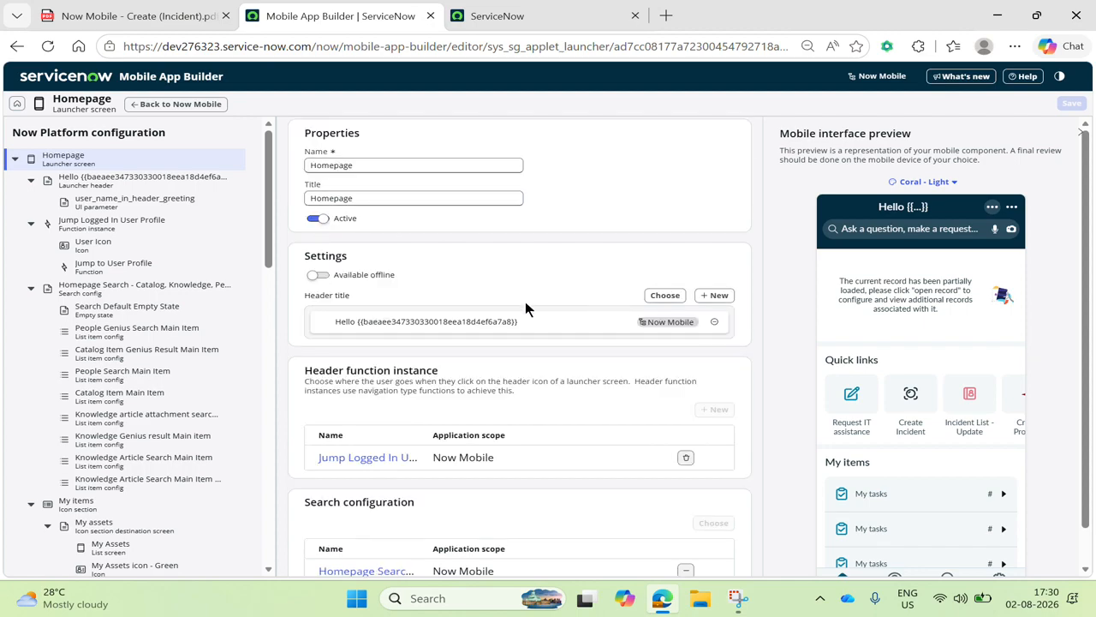
scroll(392, 290, "down", 4)
scroll(393, 289, "down", 1)
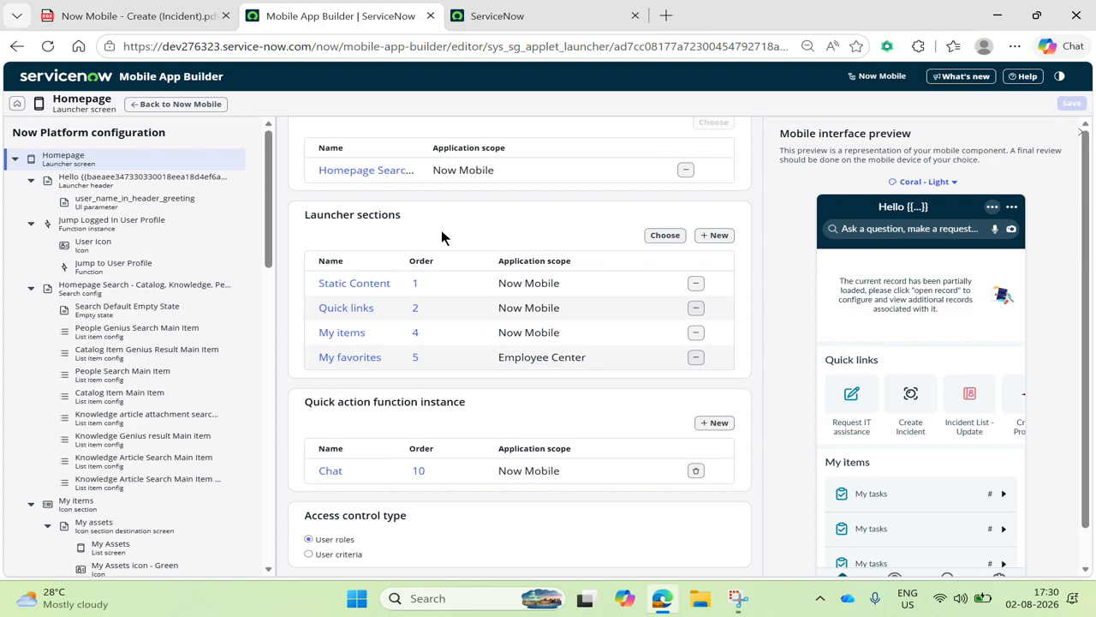
left_click(351, 307)
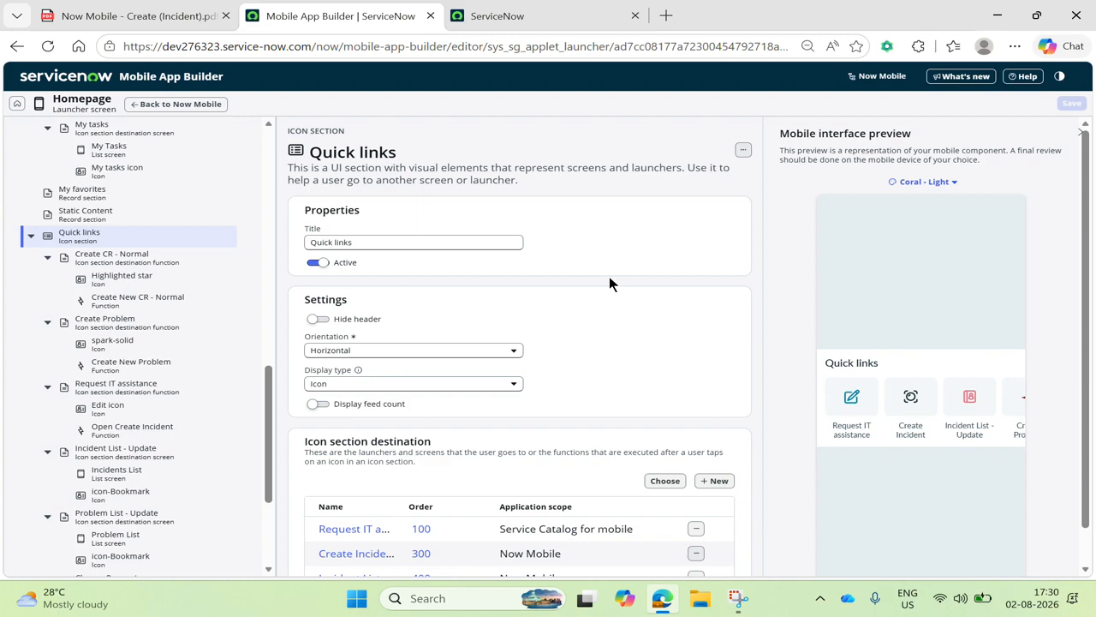
left_click_drag(288, 128, 404, 150)
left_click(531, 212)
Add a new icon section destination of type Function to Quick links and open it for configuration
scroll(615, 330, "down", 2)
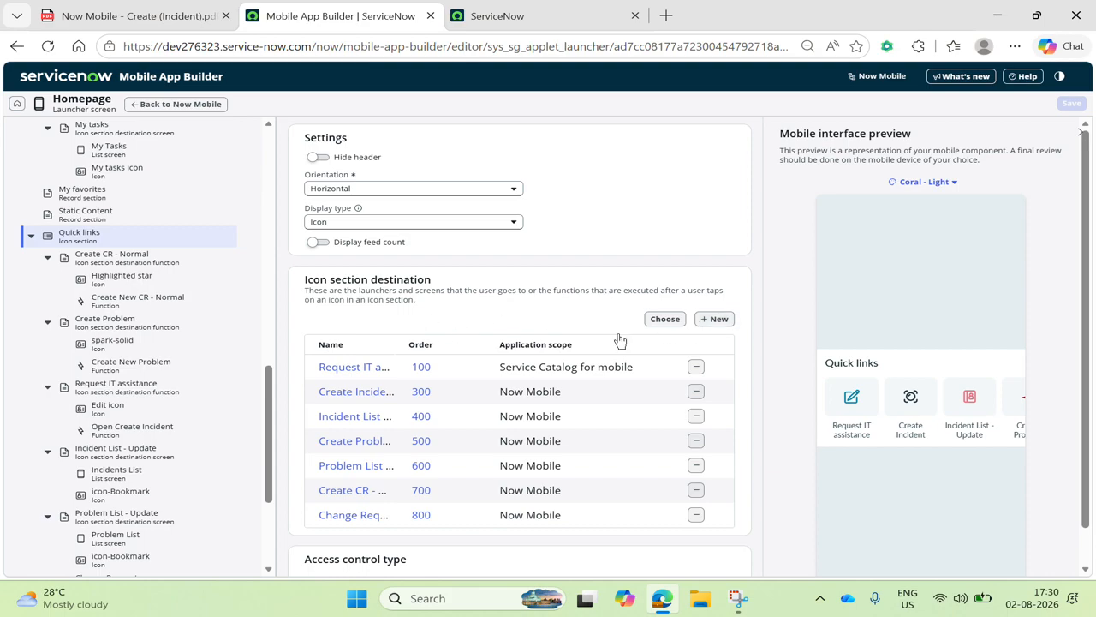
left_click(715, 318)
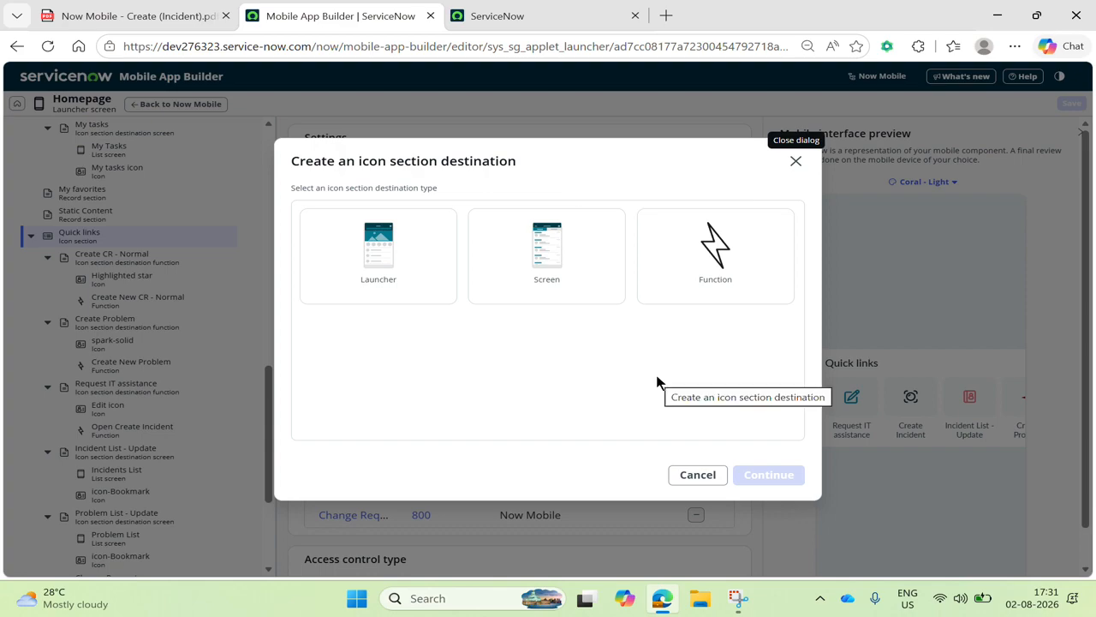
left_click(707, 229)
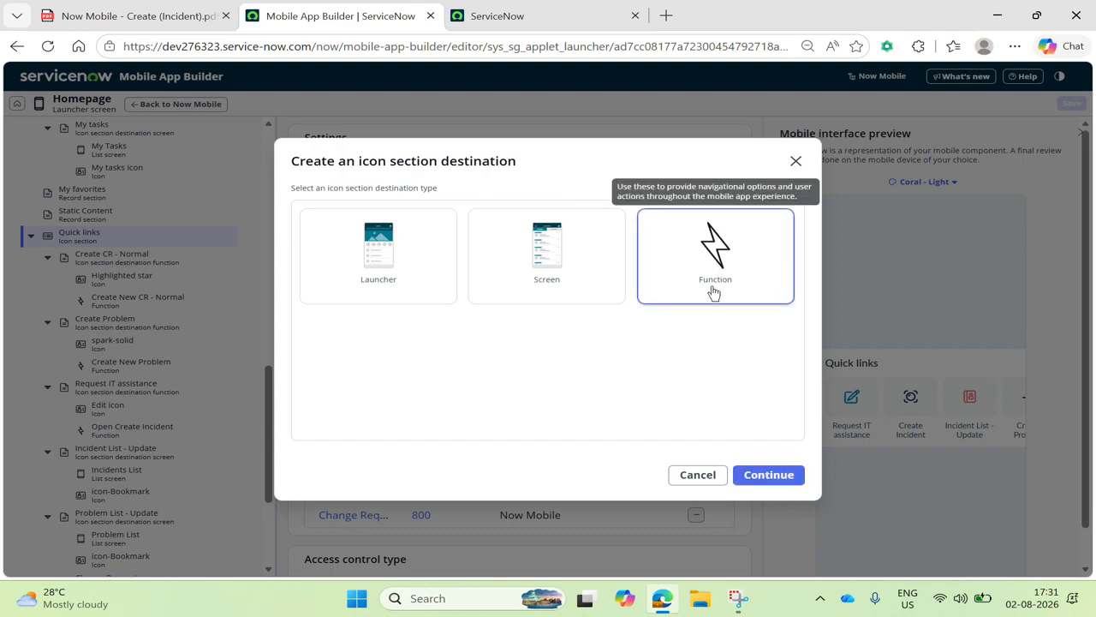
left_click(753, 476)
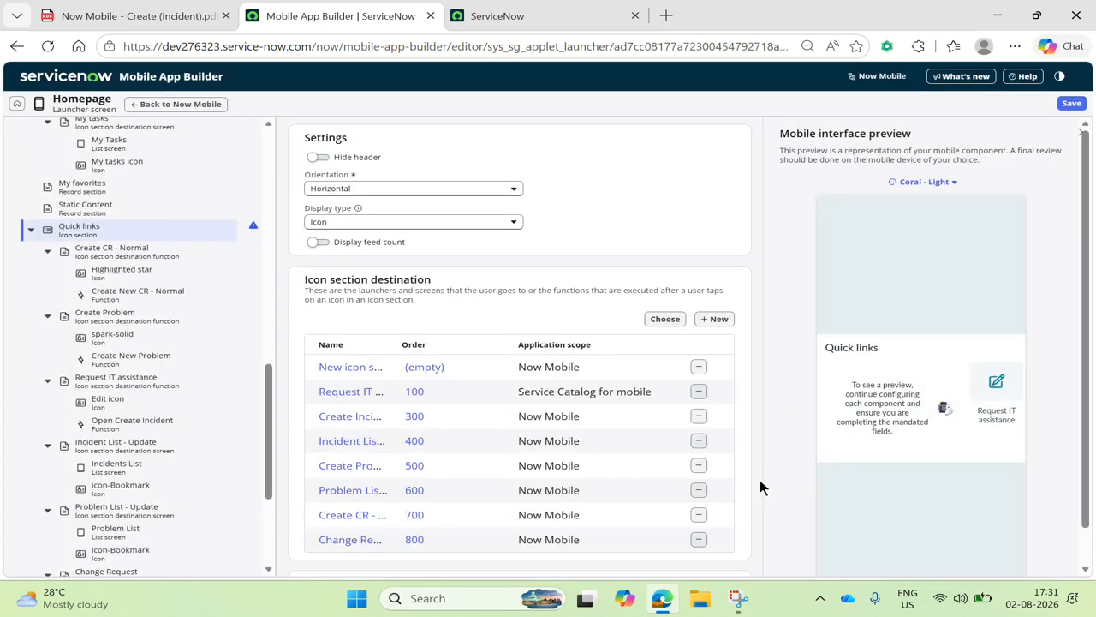
left_click(638, 225)
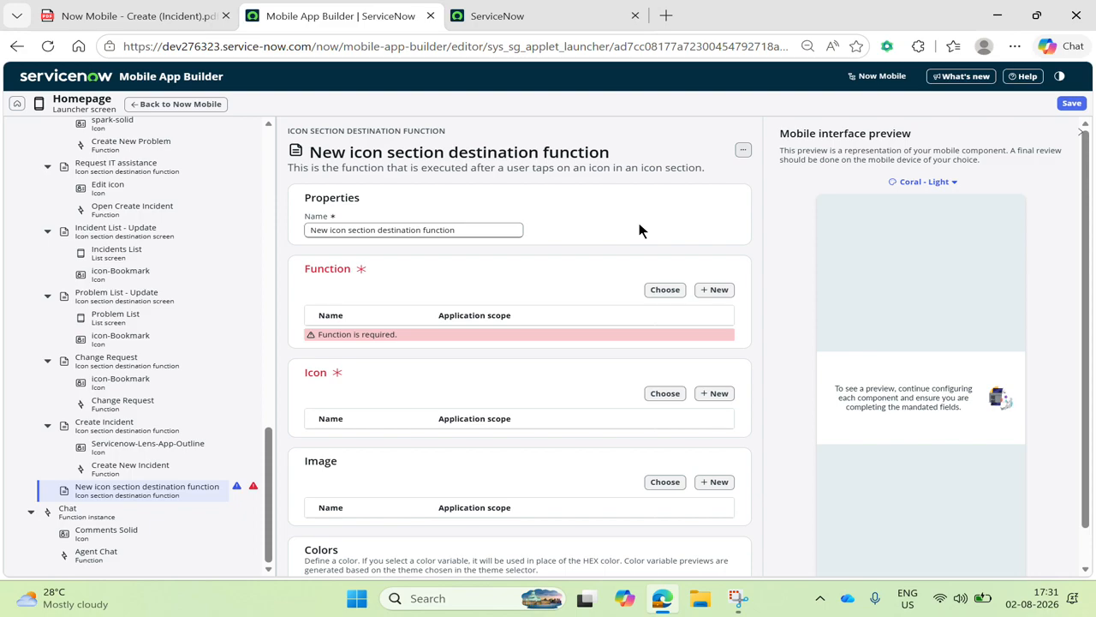
Name the new icon section destination function "Create - Incident Form" and copy that name
left_click_drag(484, 229, 228, 247)
key("BackSpace")
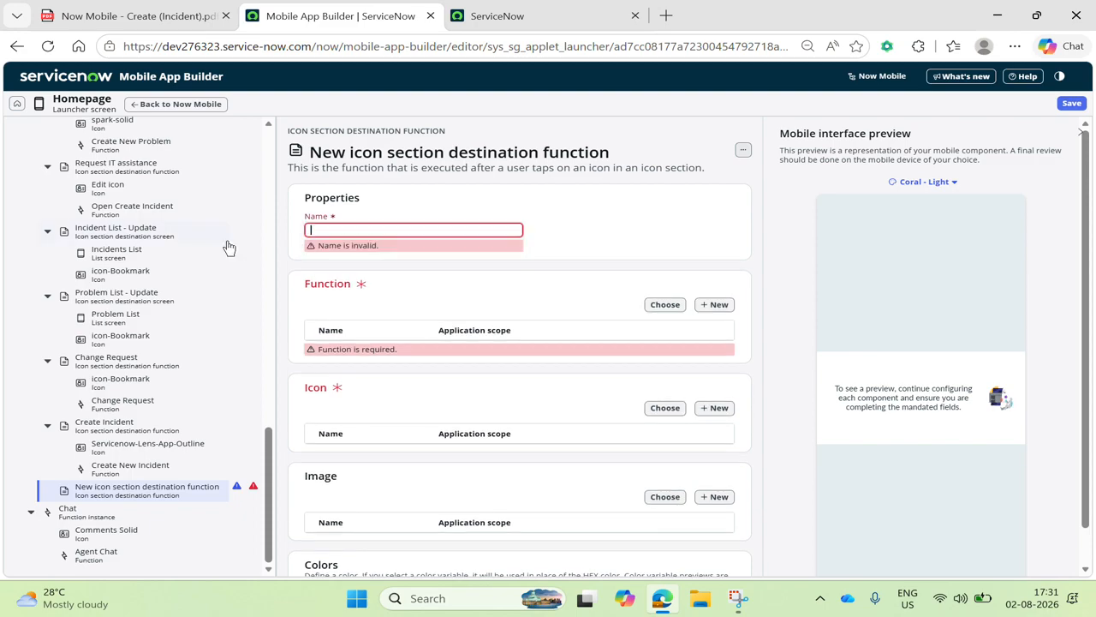
type("Create")
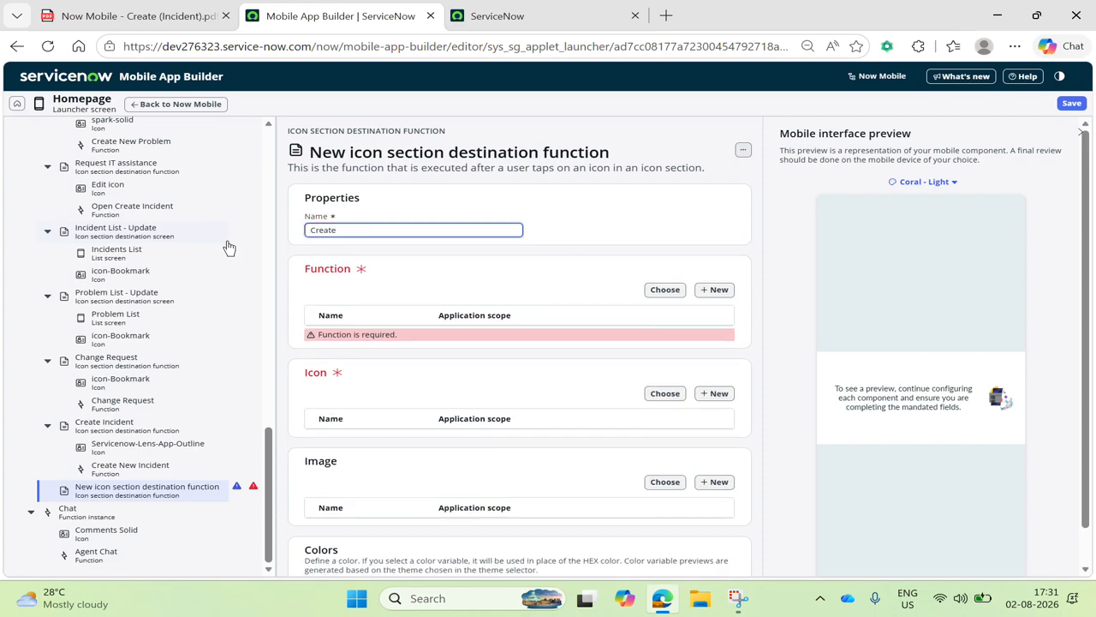
type(" - Incident Form")
key("ctrl+a")
key("ctrl+c")
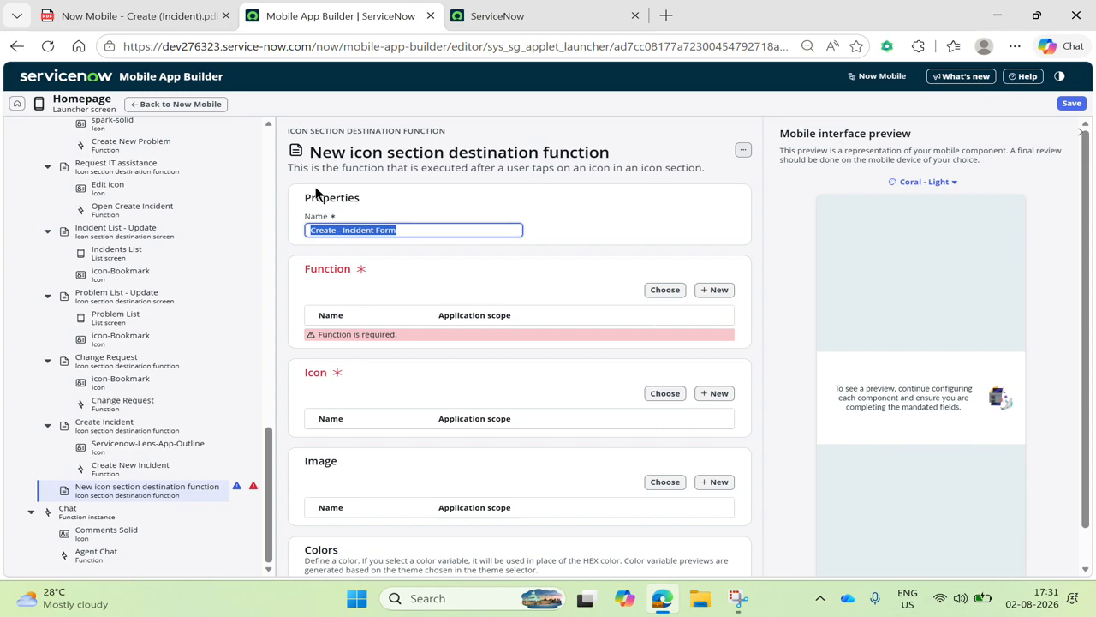
left_click(544, 207)
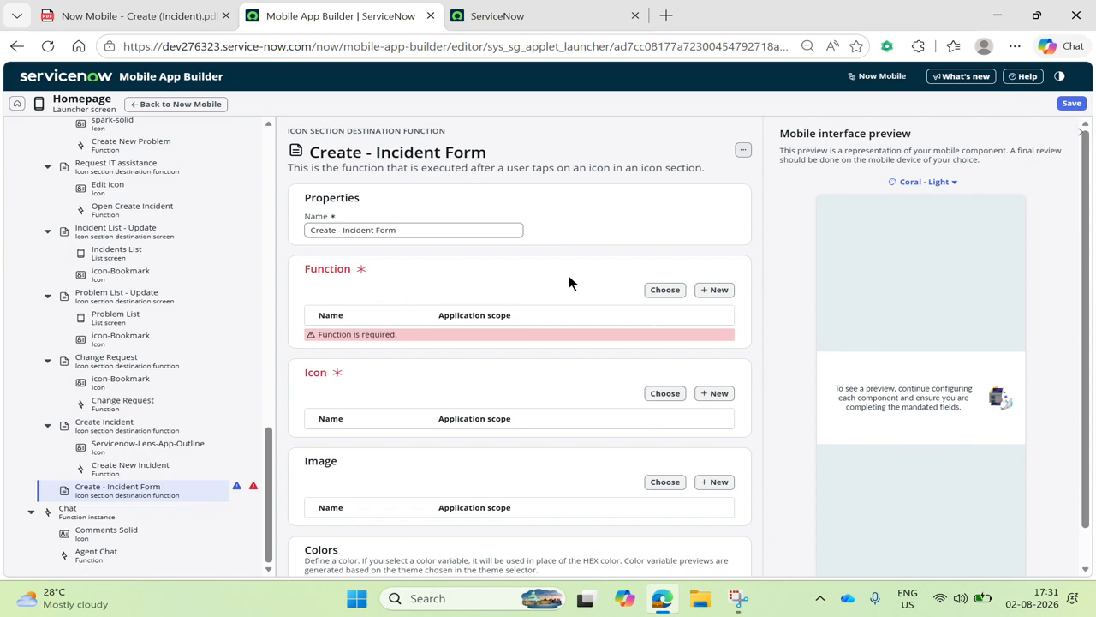
Assign the existing Global icon icon-Bookmark to the Create - Incident Form destination function
scroll(568, 275, "down", 1)
scroll(692, 256, "down", 1)
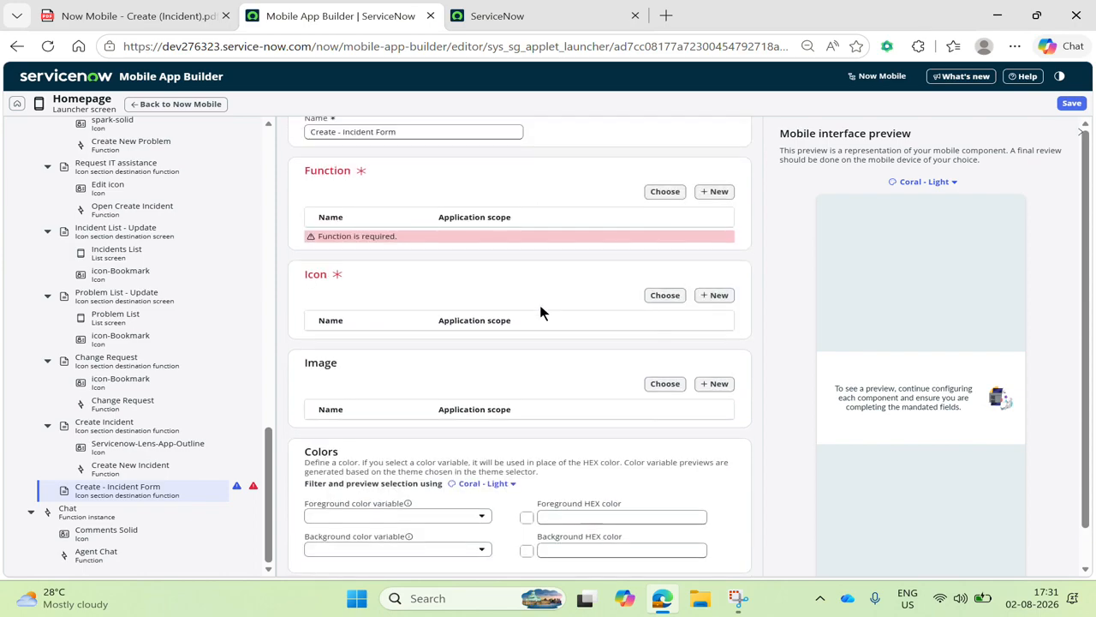
scroll(522, 270, "down", 1)
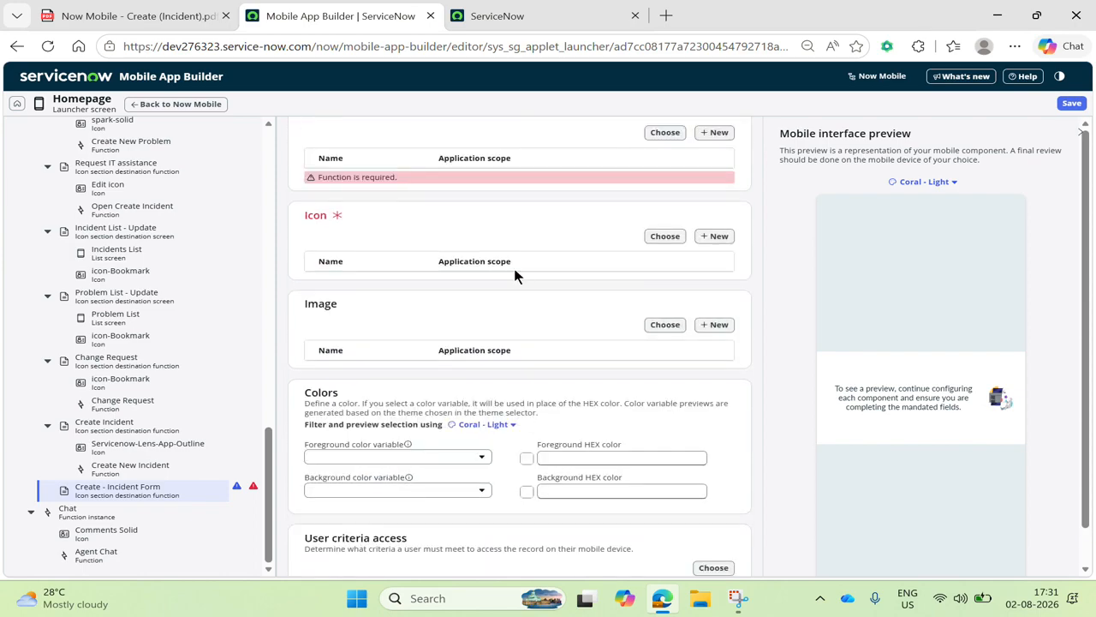
left_click(666, 239)
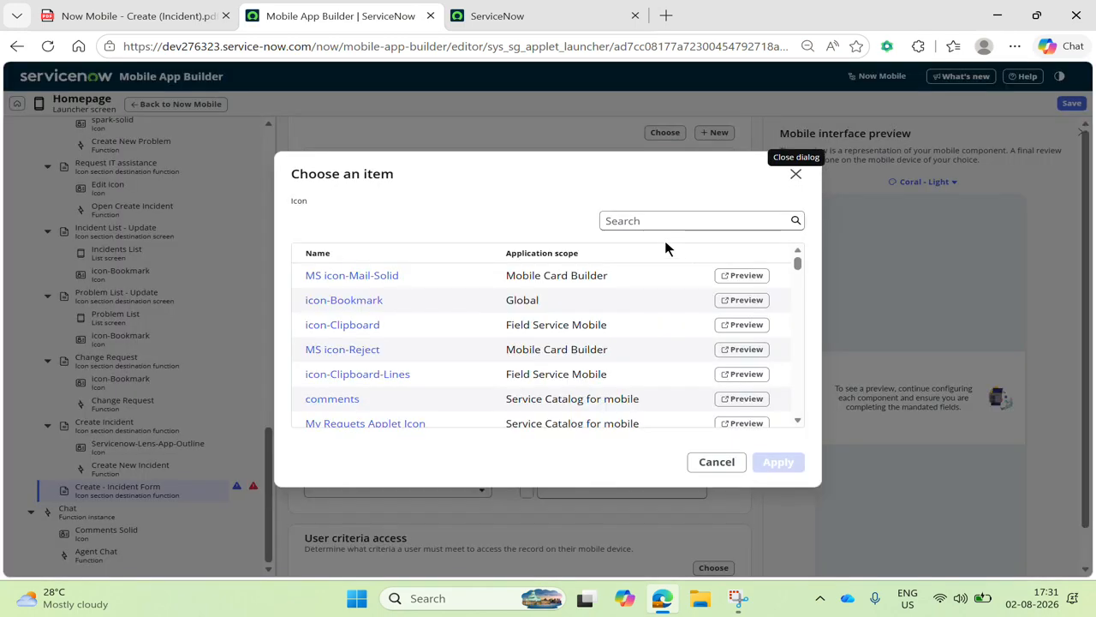
left_click(369, 302)
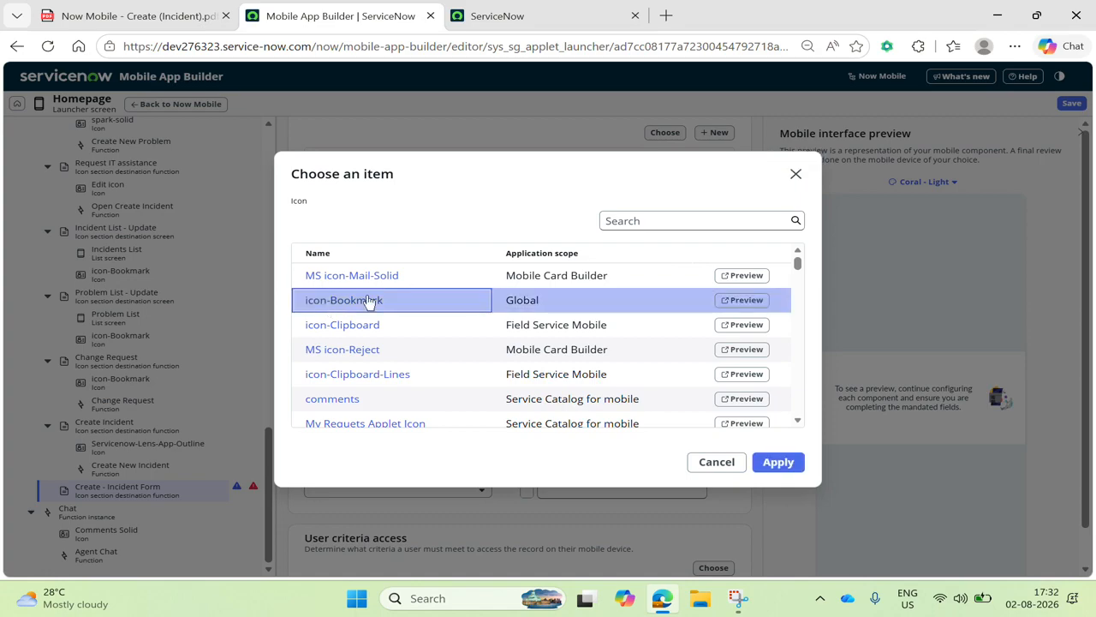
left_click(777, 467)
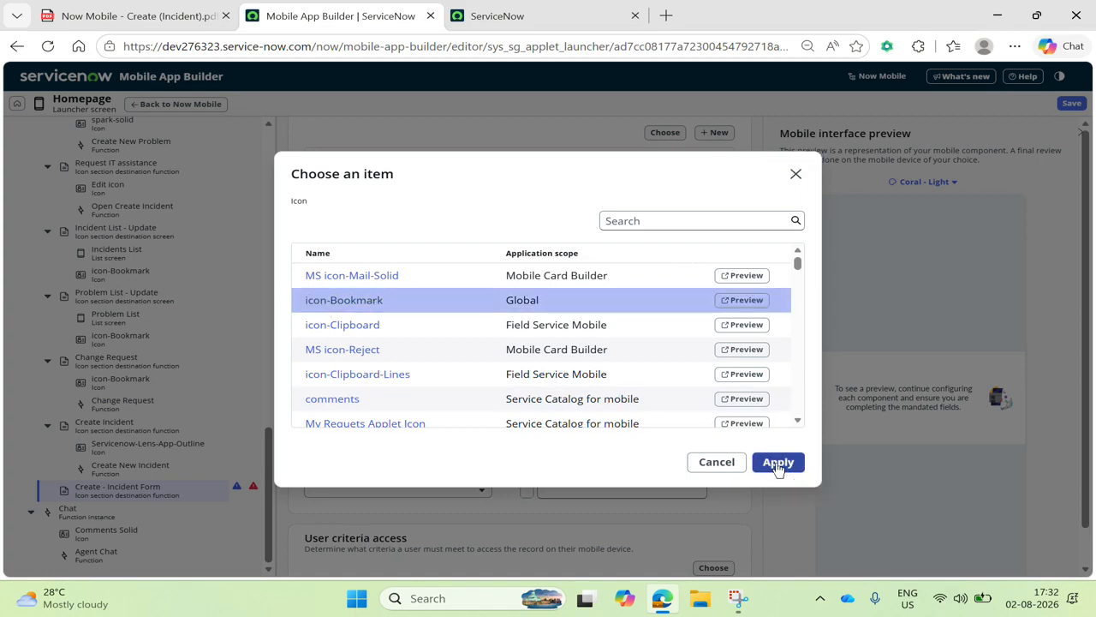
scroll(547, 260, "up", 1)
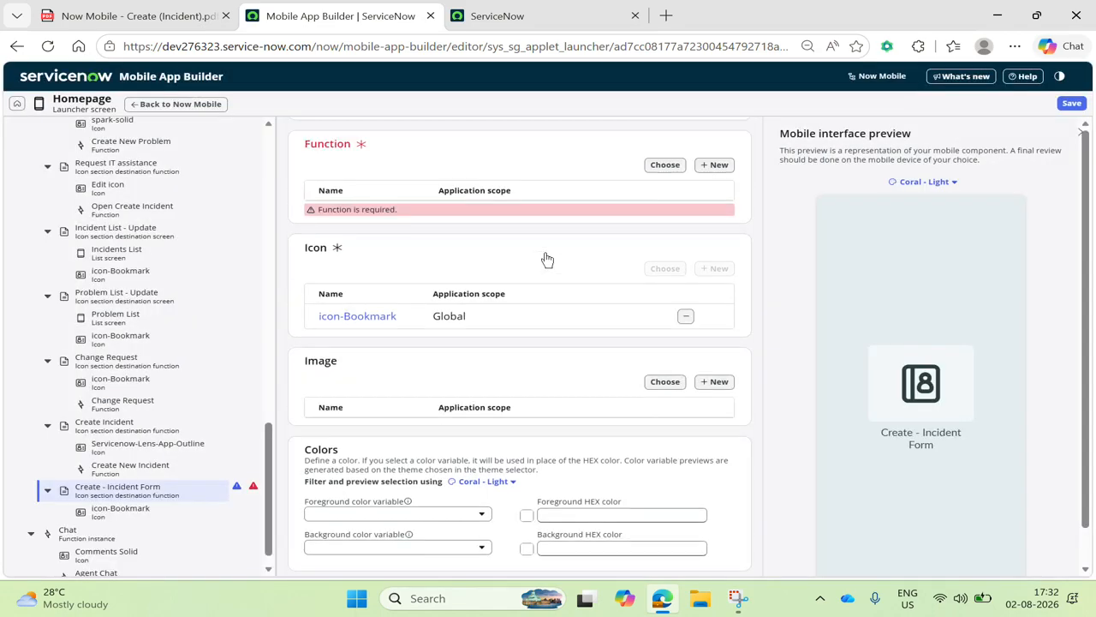
scroll(549, 342, "up", 1)
scroll(550, 408, "down", 3)
scroll(551, 408, "up", 1)
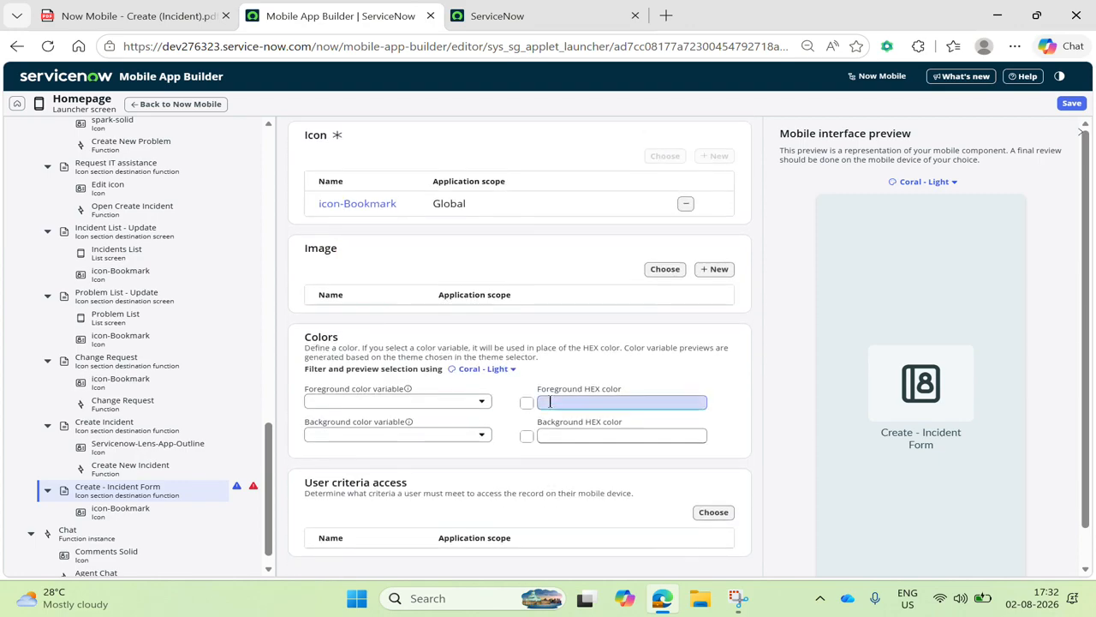
Set the destination function's foreground color variable to Alert - High - Border Color
left_click(437, 415)
scroll(386, 354, "down", 1)
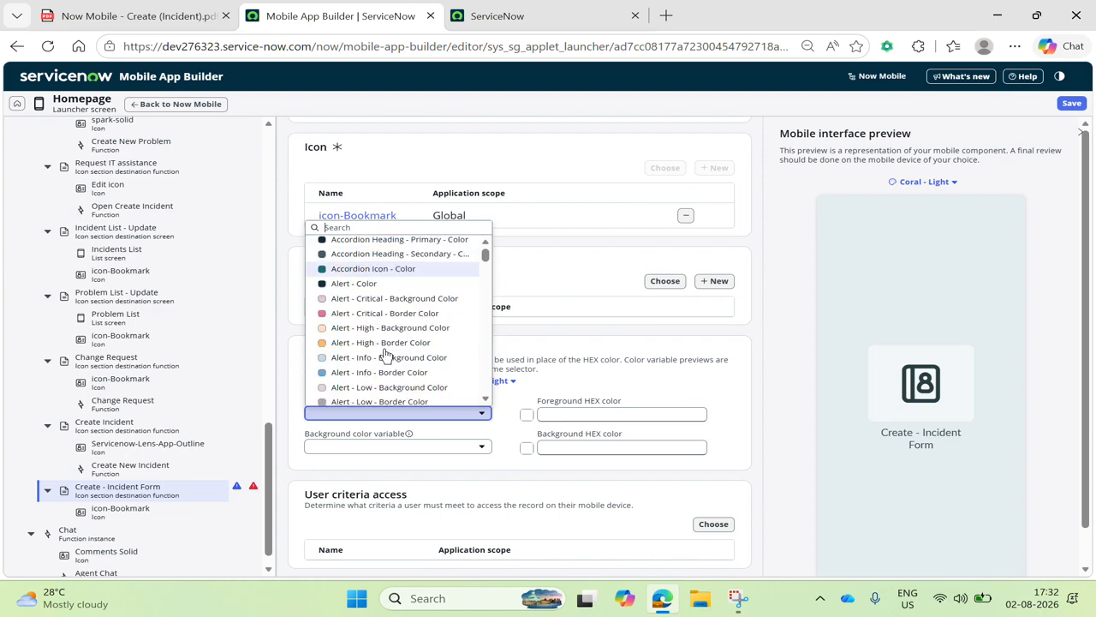
scroll(385, 354, "down", 1)
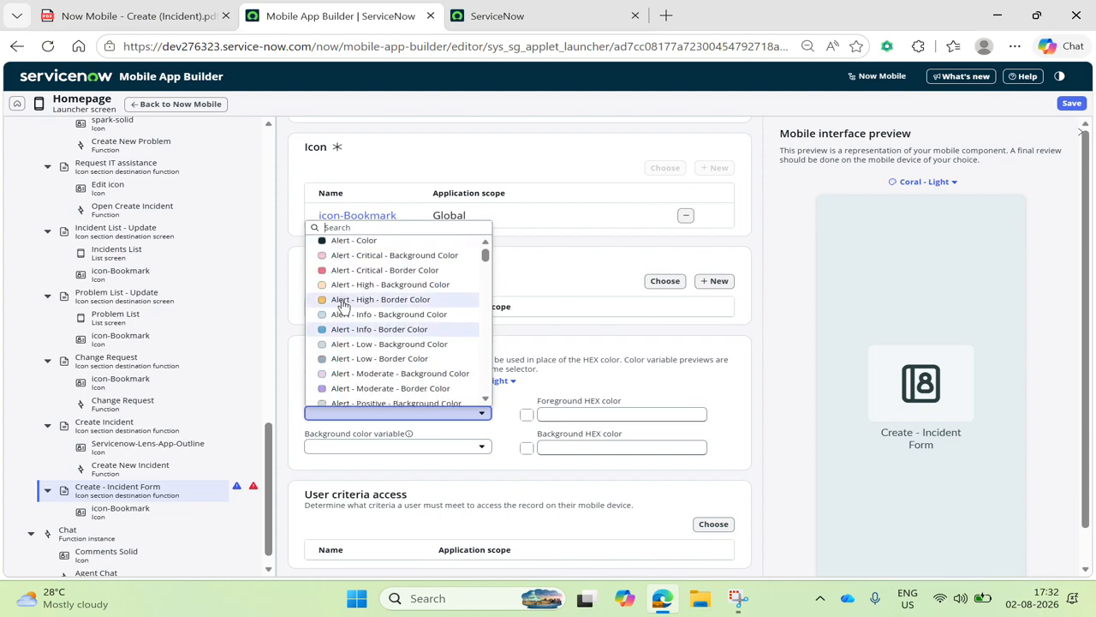
left_click(342, 301)
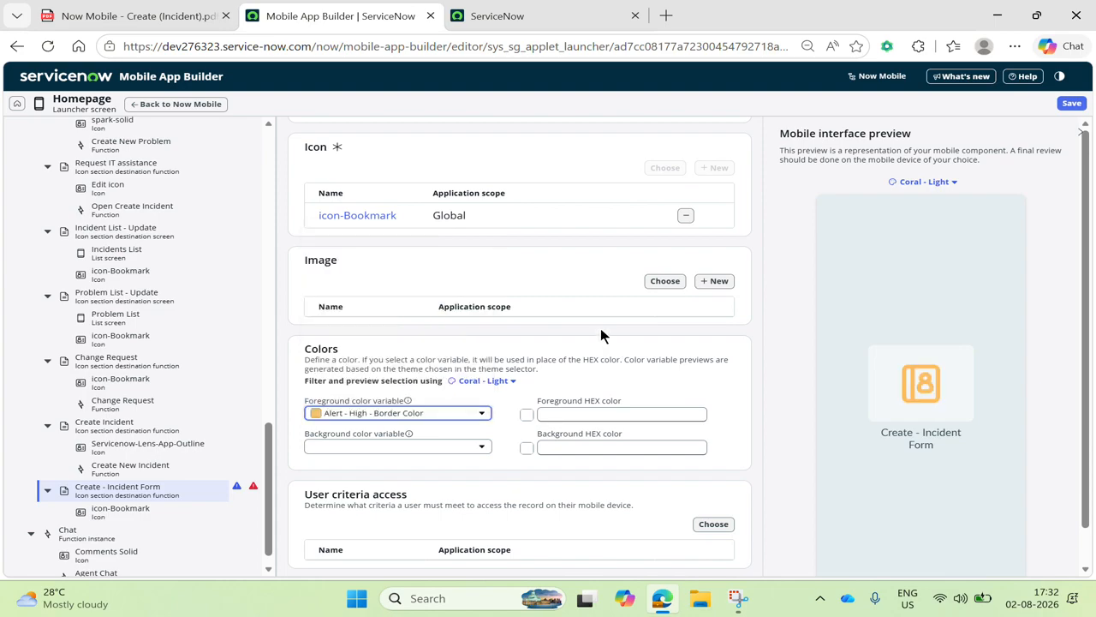
Create a new function for the Quick links destination, name it "Create - Incident Form" and set its context to Global
scroll(599, 283, "up", 2)
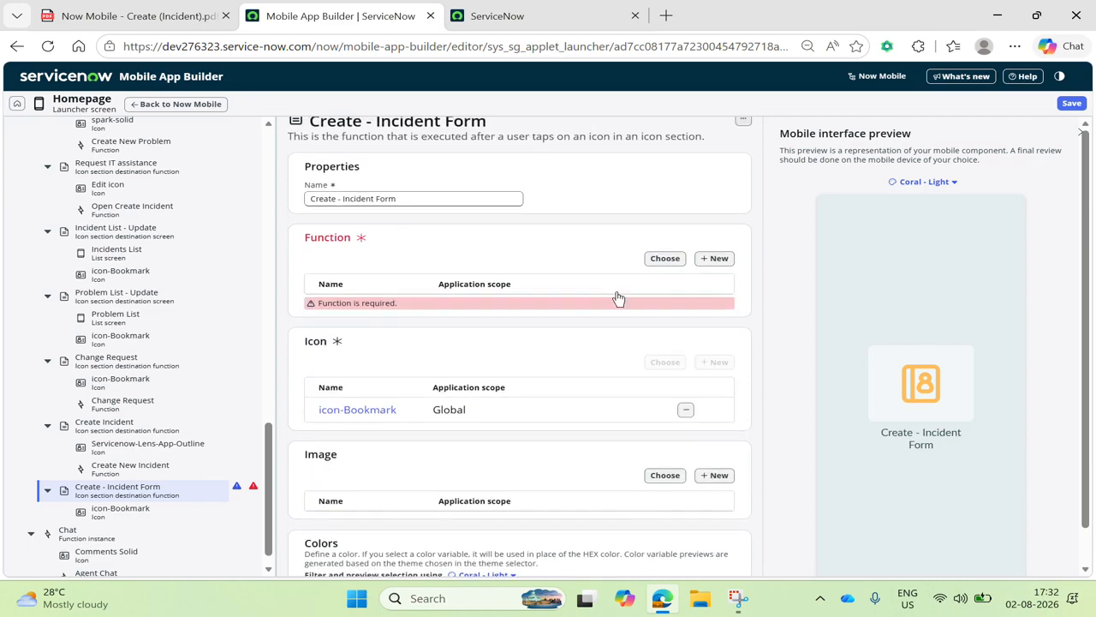
left_click(717, 258)
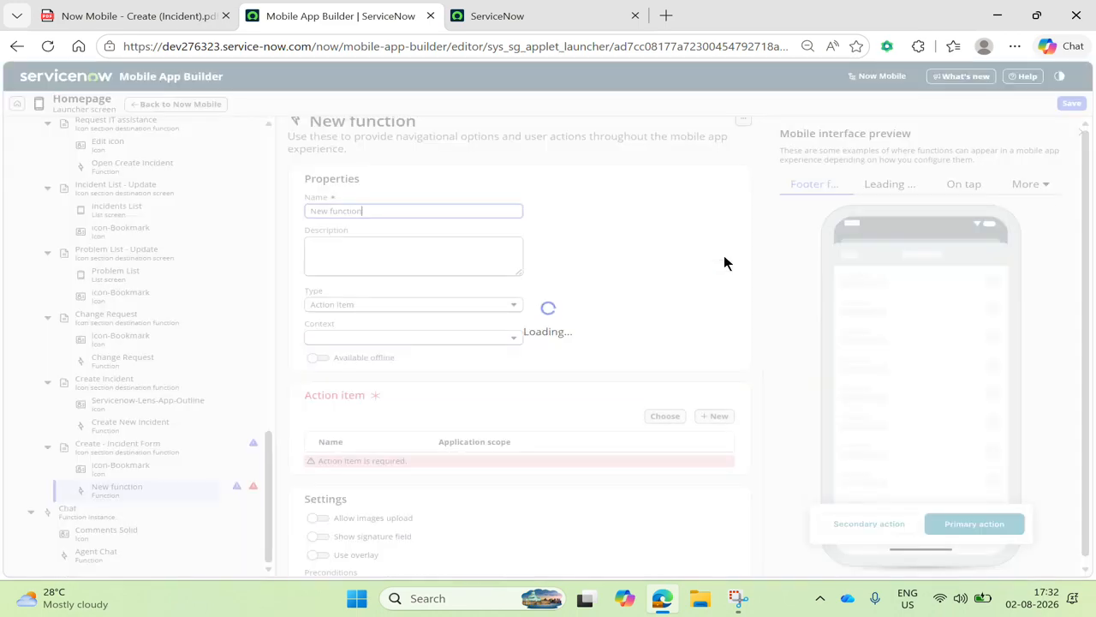
left_click_drag(363, 212, 167, 223)
key("ctrl+v")
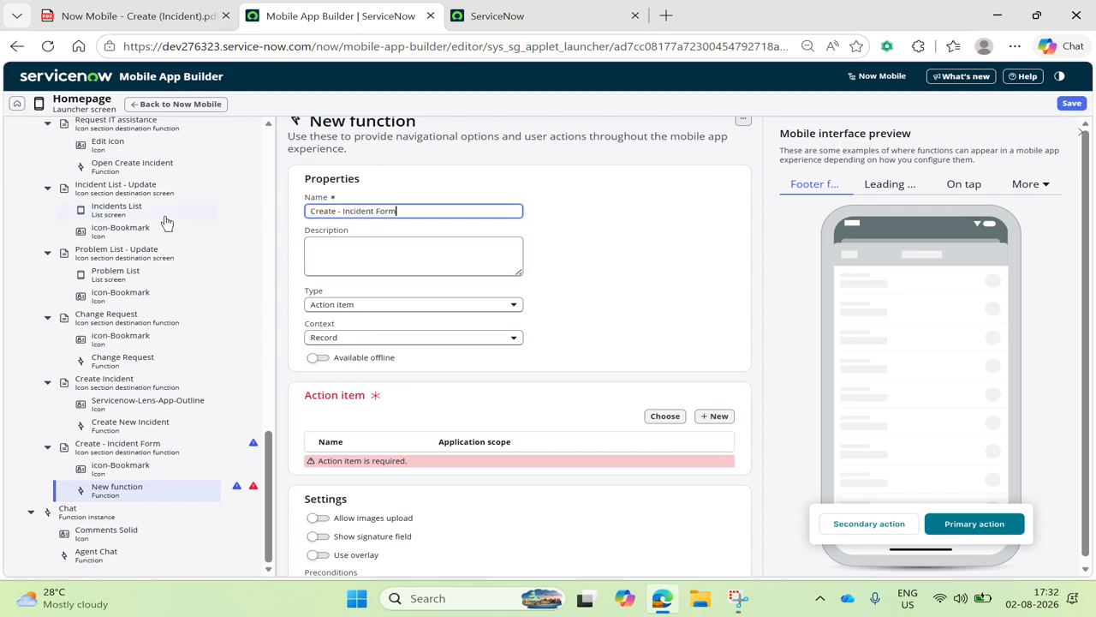
left_click(591, 222)
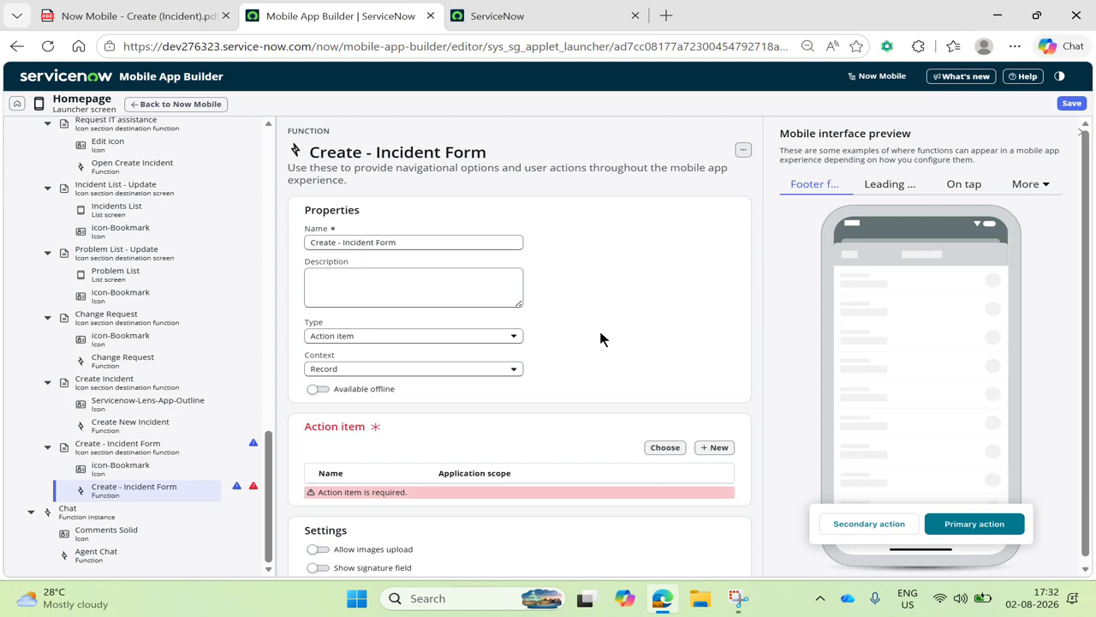
left_click(411, 368)
left_click(375, 413)
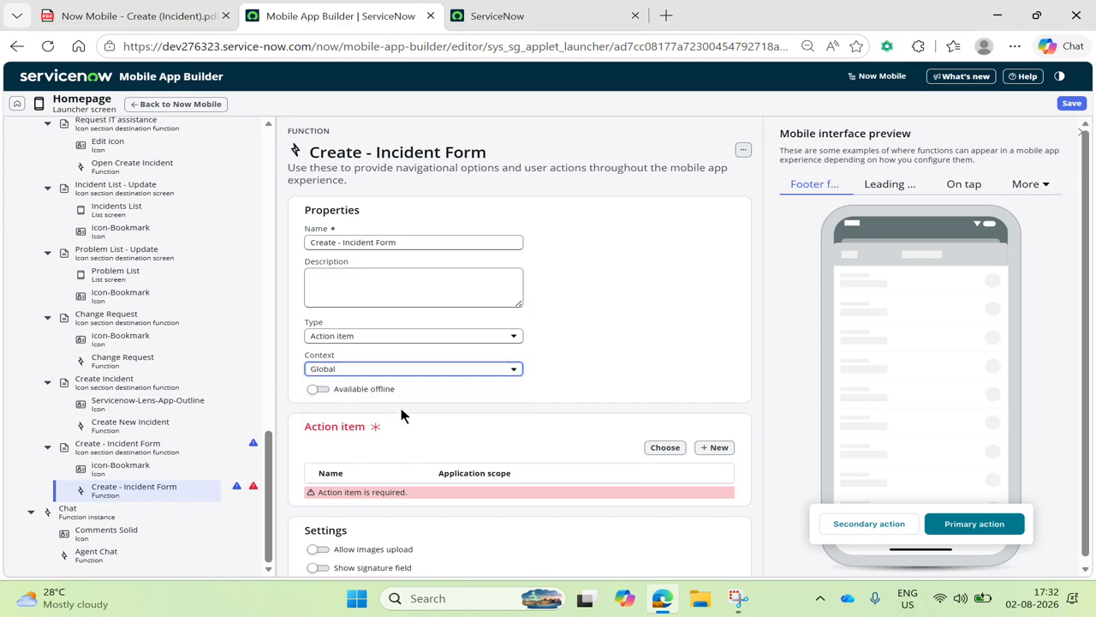
Set the Create - Incident Form function's data table to Incident [incident]
scroll(603, 380, "down", 1)
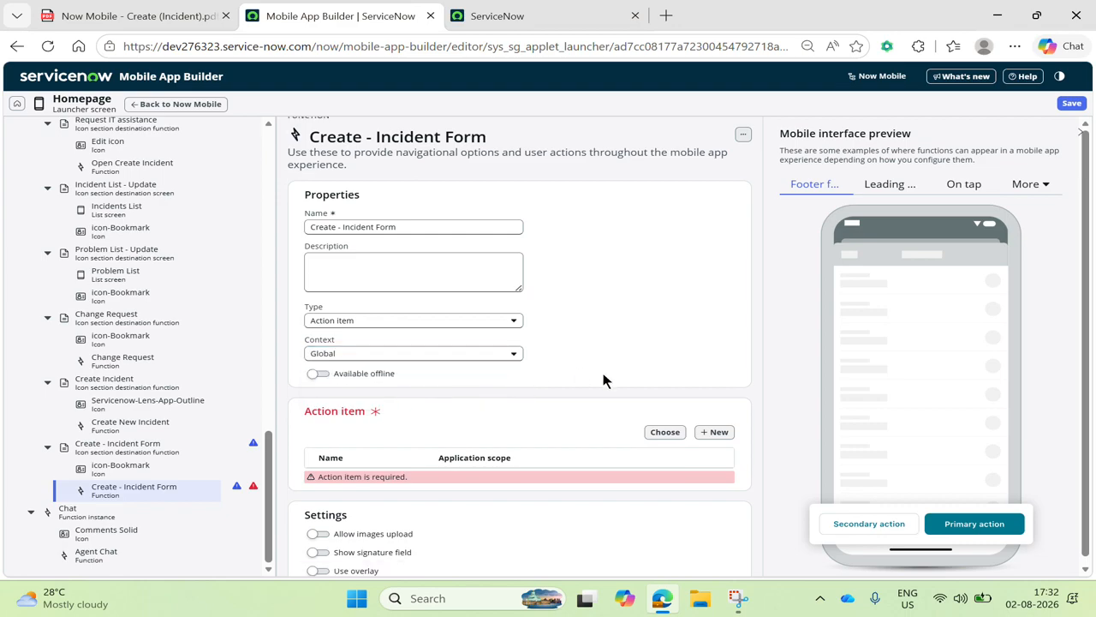
scroll(603, 380, "down", 1)
scroll(540, 356, "down", 4)
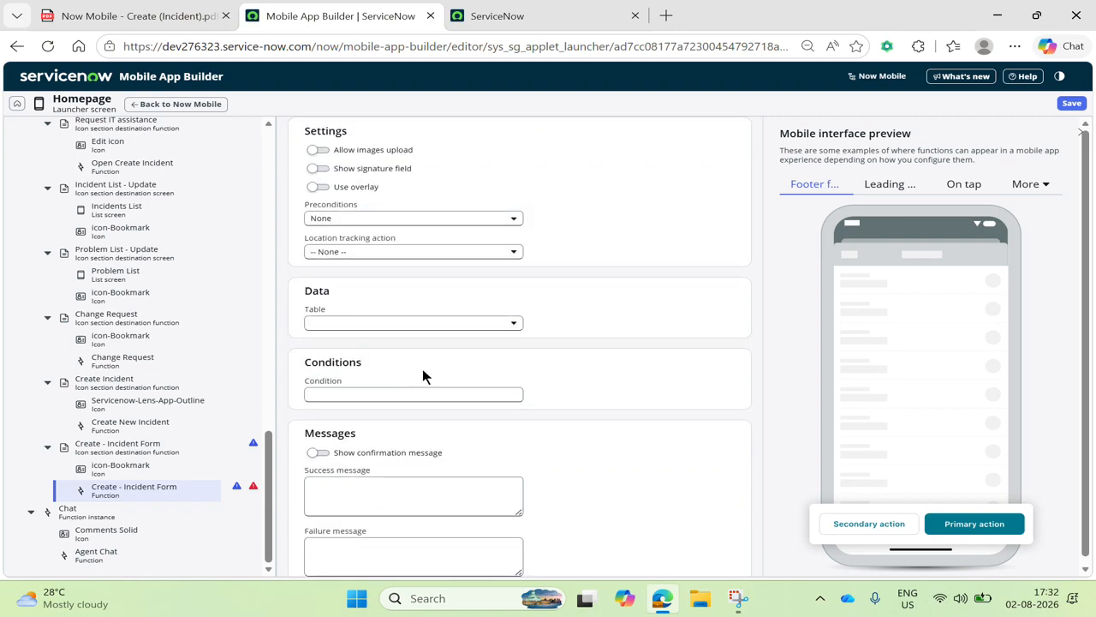
left_click(376, 324)
type("in")
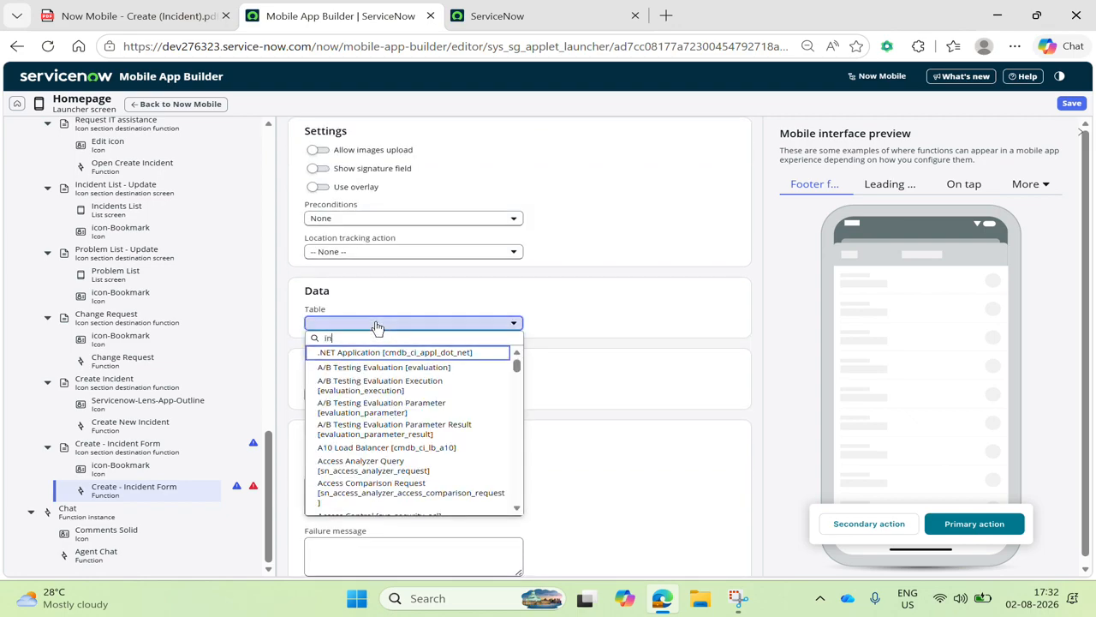
type("cide")
key("BackSpace")
key("BackSpace")
key("BackSpace")
key("BackSpace")
key("BackSpace")
type("incident")
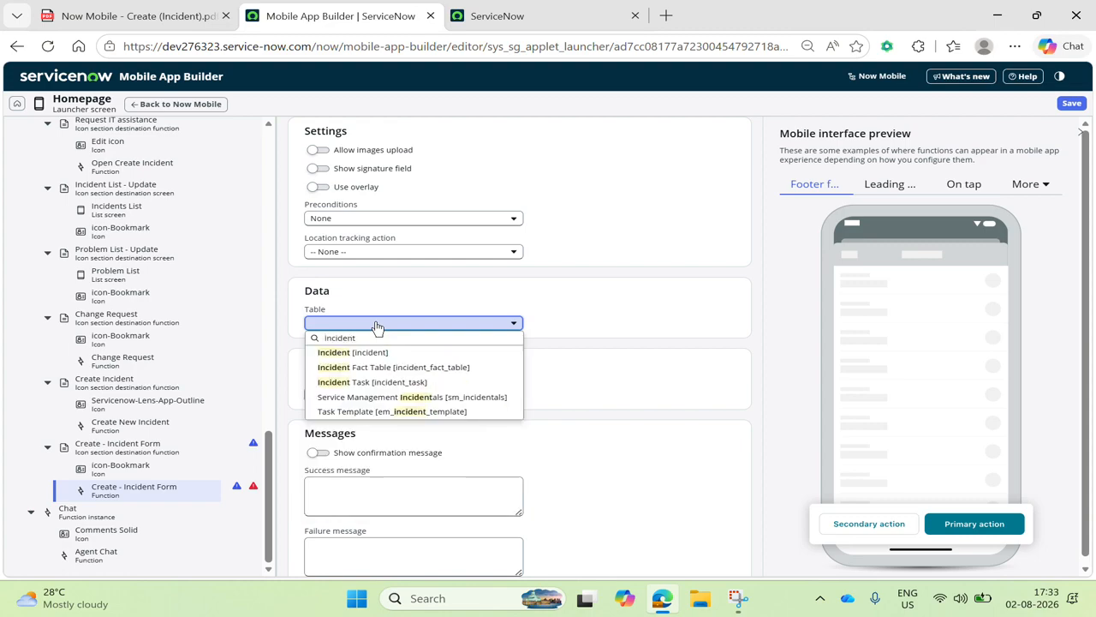
left_click(389, 351)
Enable the function's confirmation message and enter "Do you want to create an incident?" as its text
scroll(552, 376, "down", 2)
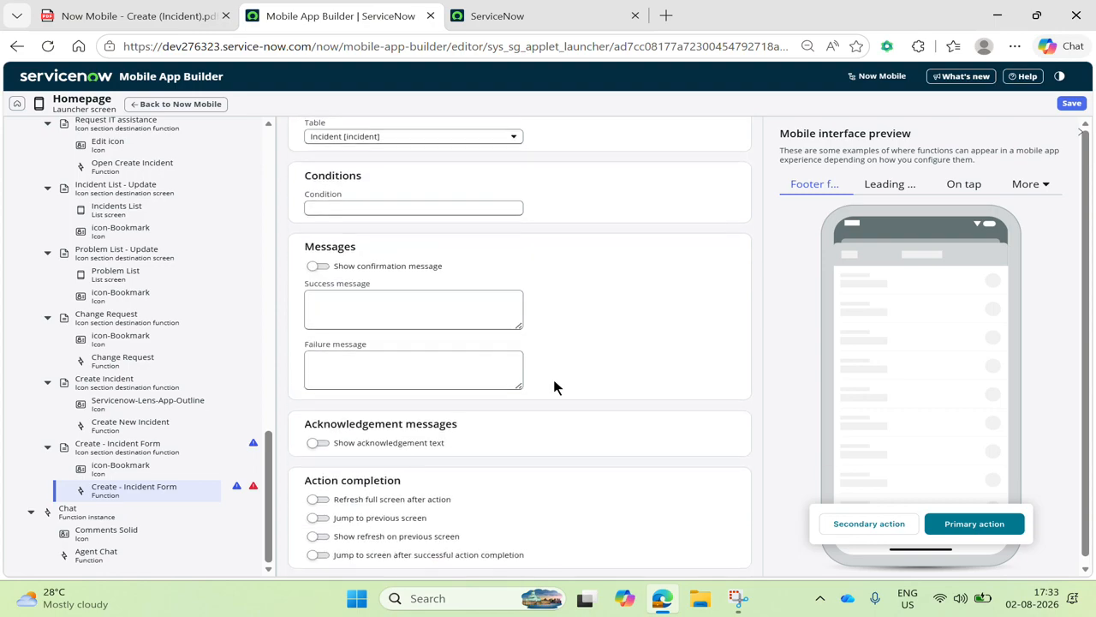
left_click(335, 291)
left_click(318, 264)
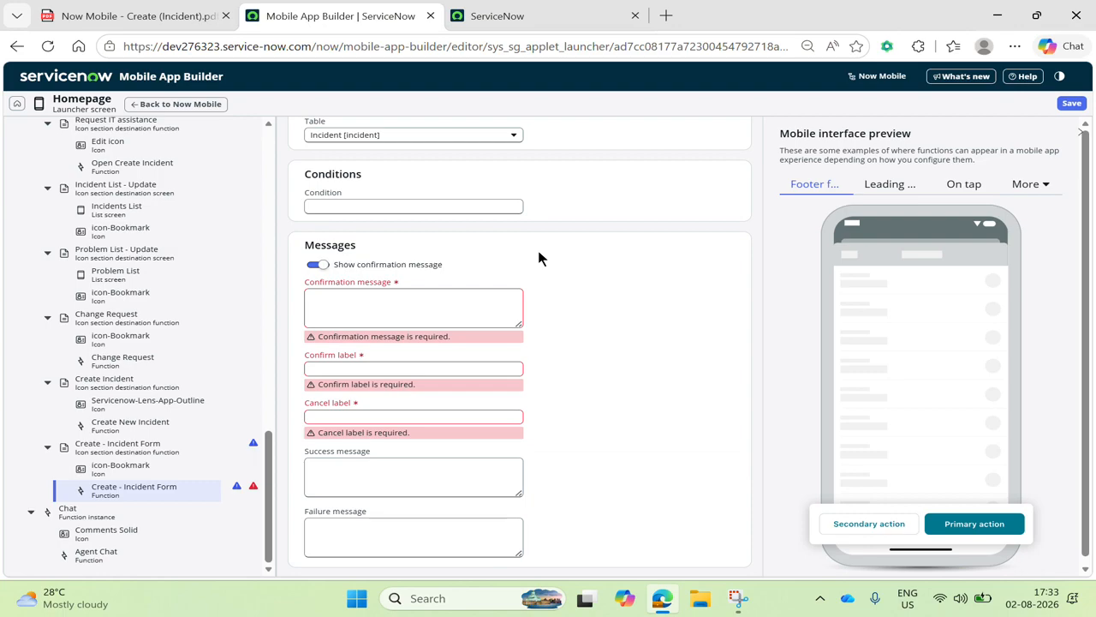
key("Tab")
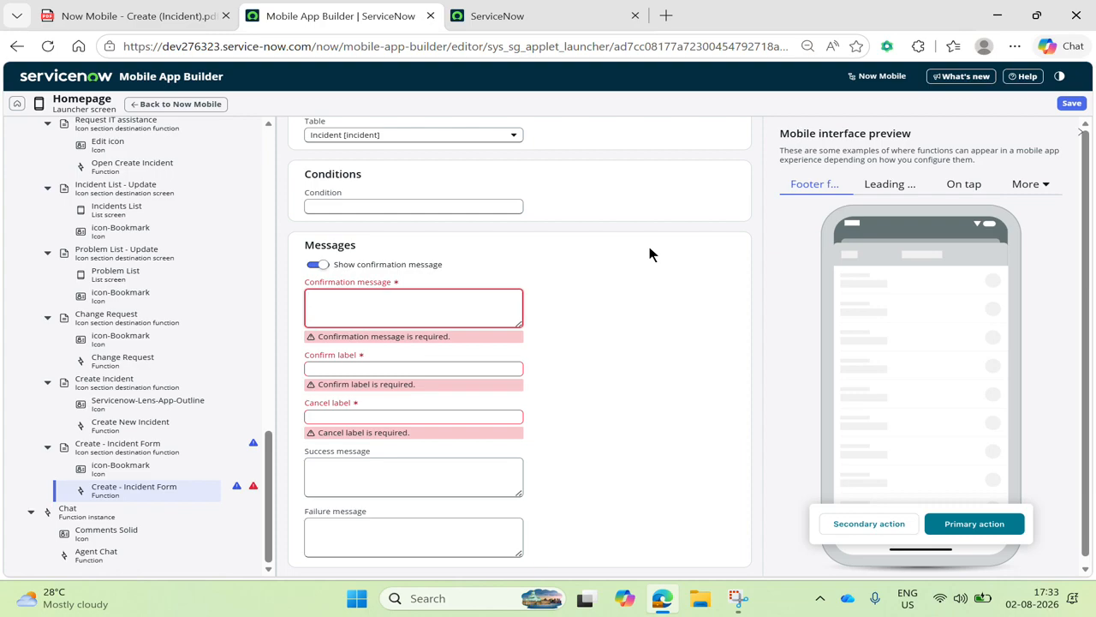
type("Do y")
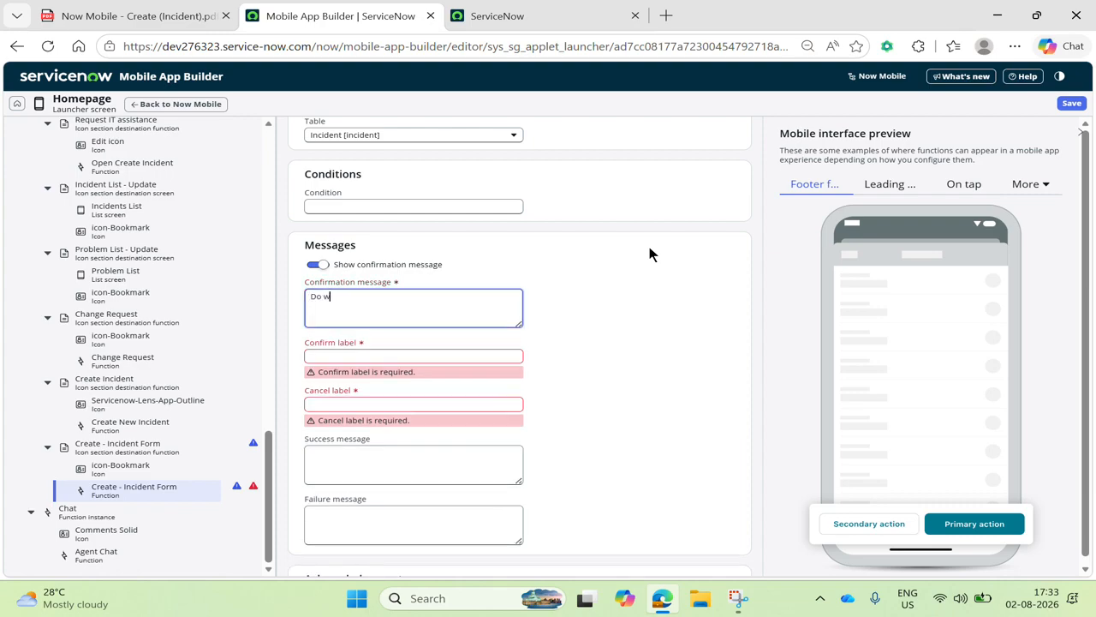
type("ou want to create an incident?")
Set the confirmation message's confirm label to "Create Incident" and its cancel label to "Cancel"
left_click(428, 354)
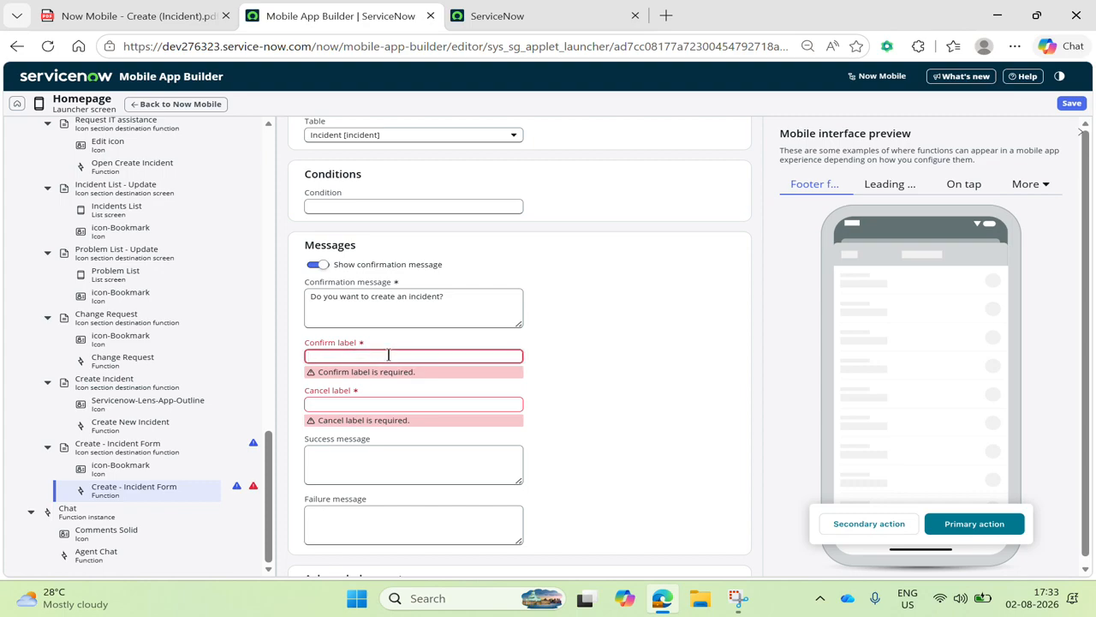
type("Create")
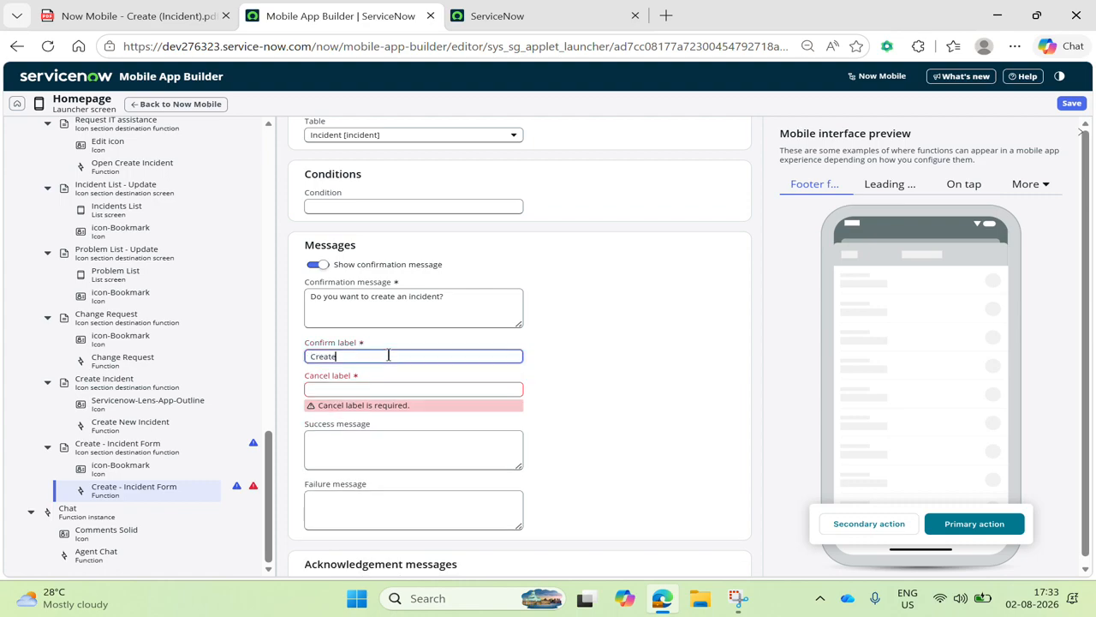
type(" Incident")
left_click(367, 390)
type("Cancel")
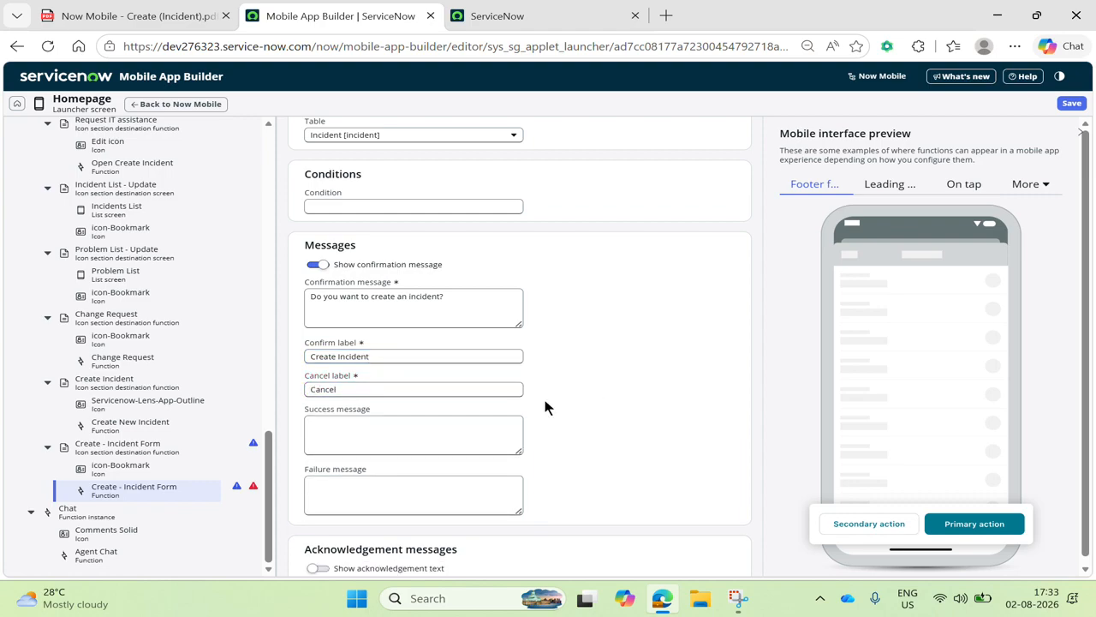
Enter "An Incident created successfully." as the function's success message and "Incident creation failed." as its failure message
left_click(430, 425)
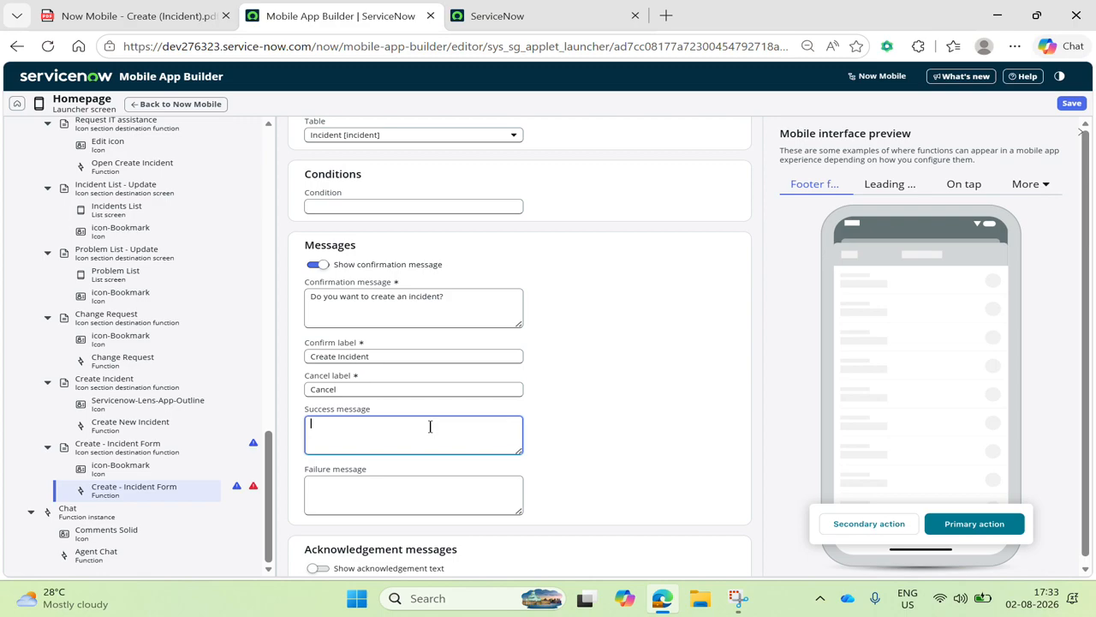
type("An incident Cr")
key("BackSpace")
key("BackSpace")
type("cre")
type("d successfully.")
left_click(396, 496)
type("Incident creation")
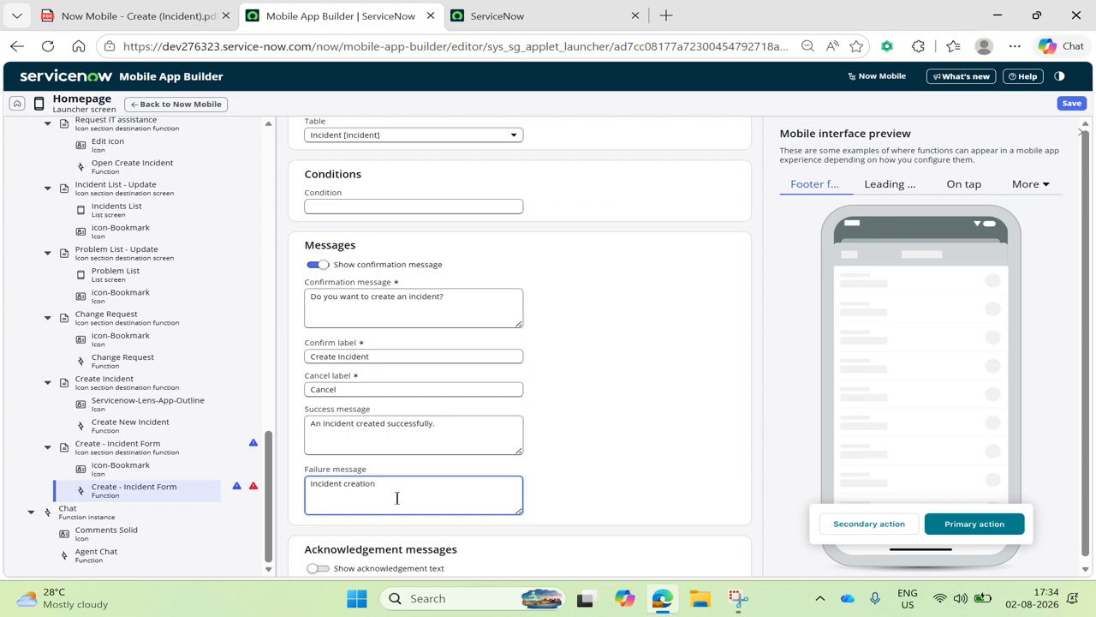
type(" failed.")
left_click(599, 494)
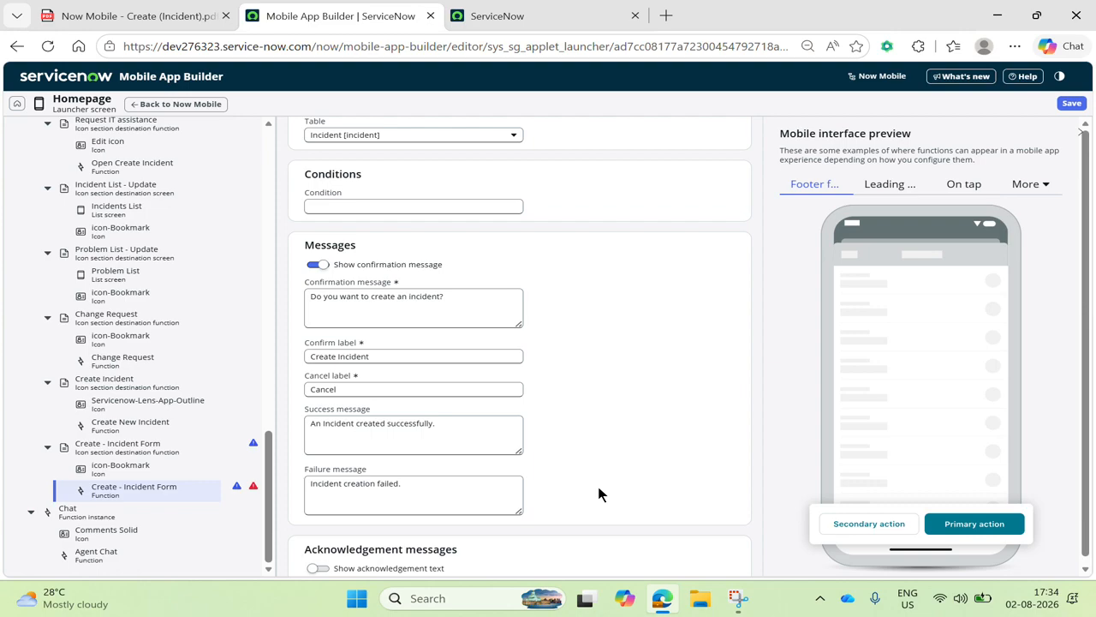
Enable Jump to previous screen in the function's action completion settings
scroll(599, 494, "down", 3)
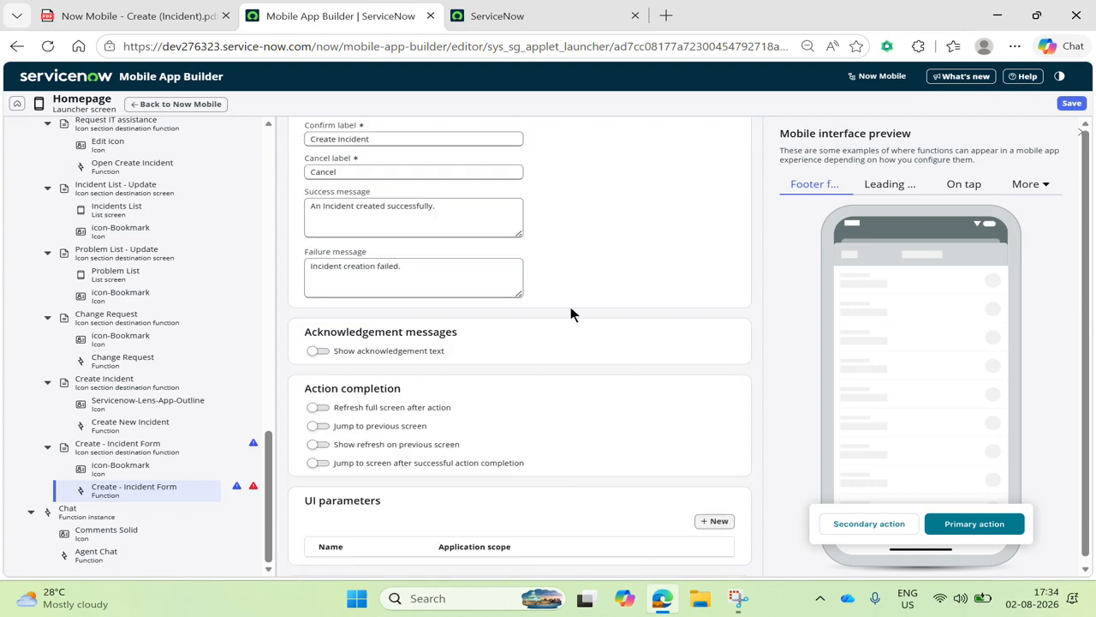
scroll(570, 306, "down", 1)
left_click(317, 378)
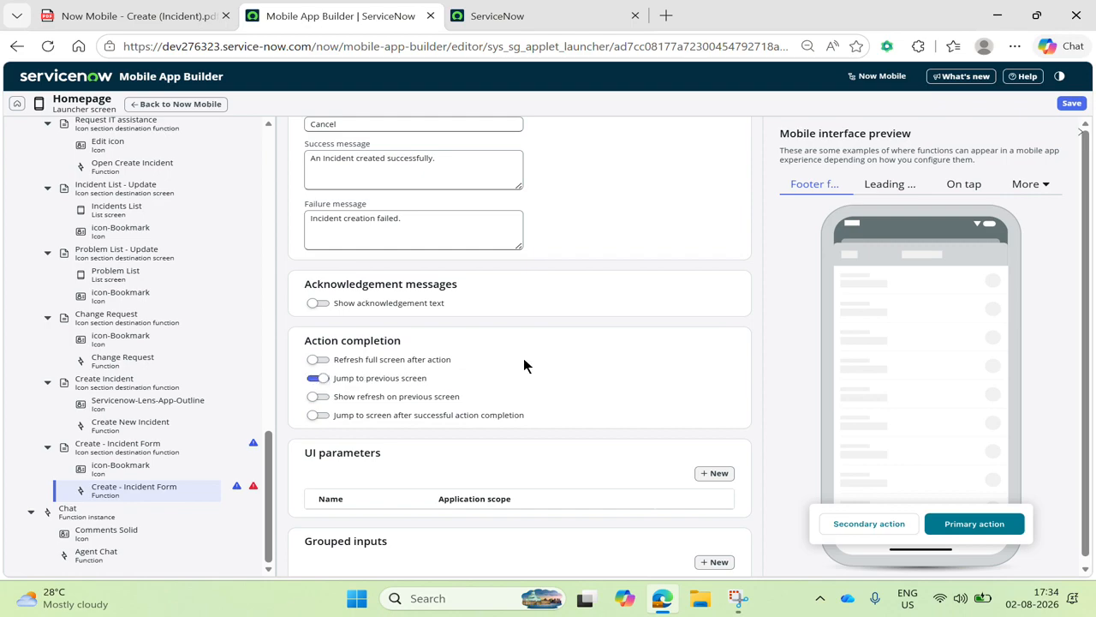
Create a new action item for the Create - Incident Form function and name it "Create - Incident Form"
scroll(523, 362, "down", 2)
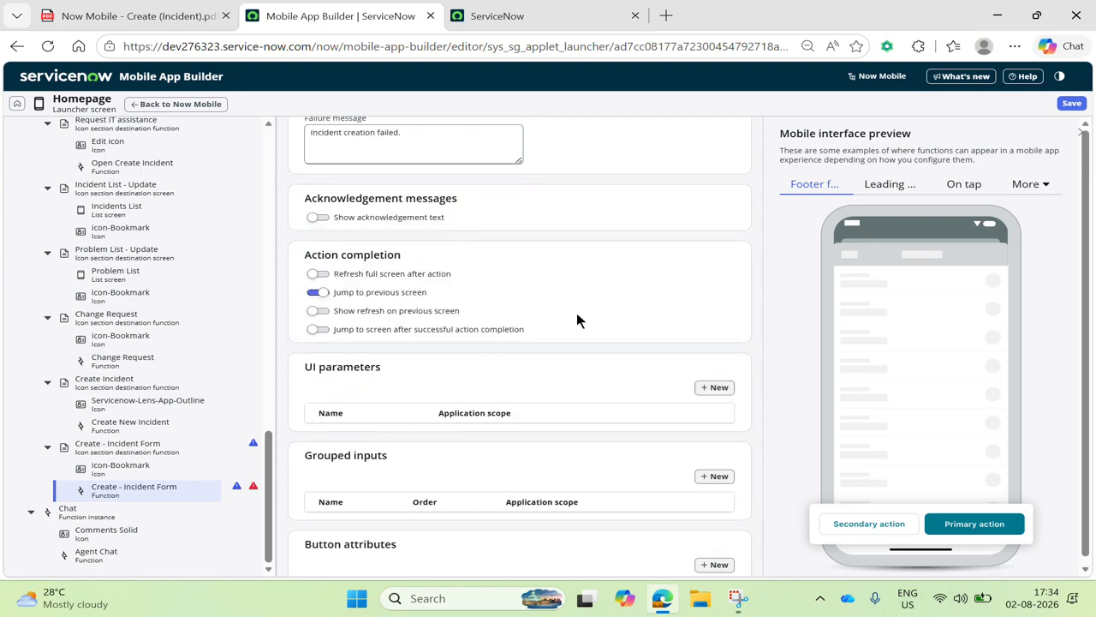
scroll(576, 317, "down", 4)
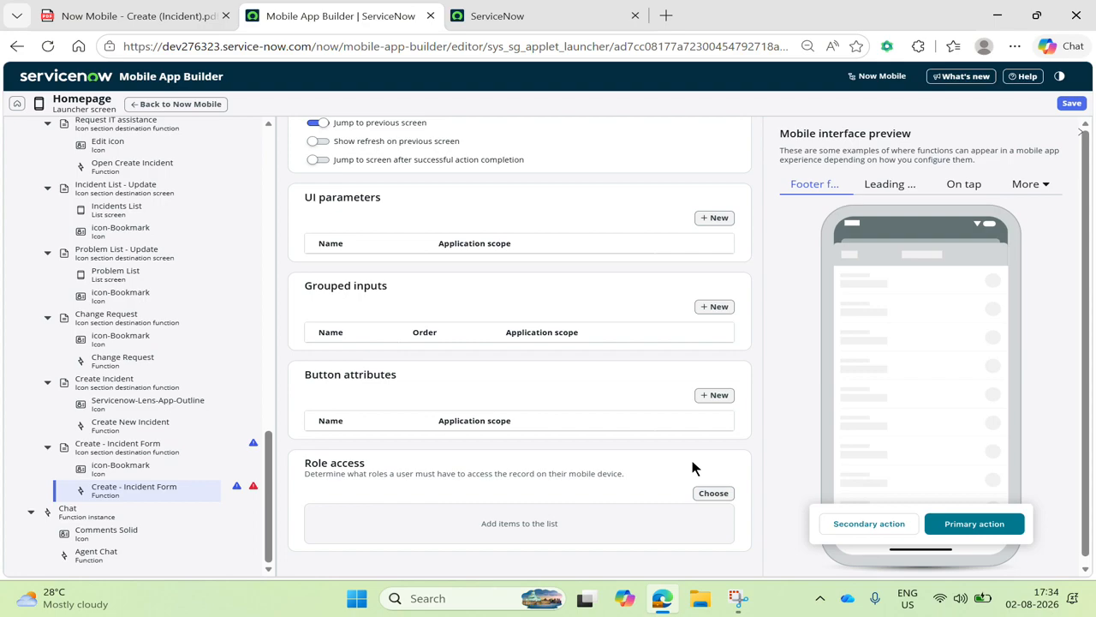
scroll(540, 432, "up", 1)
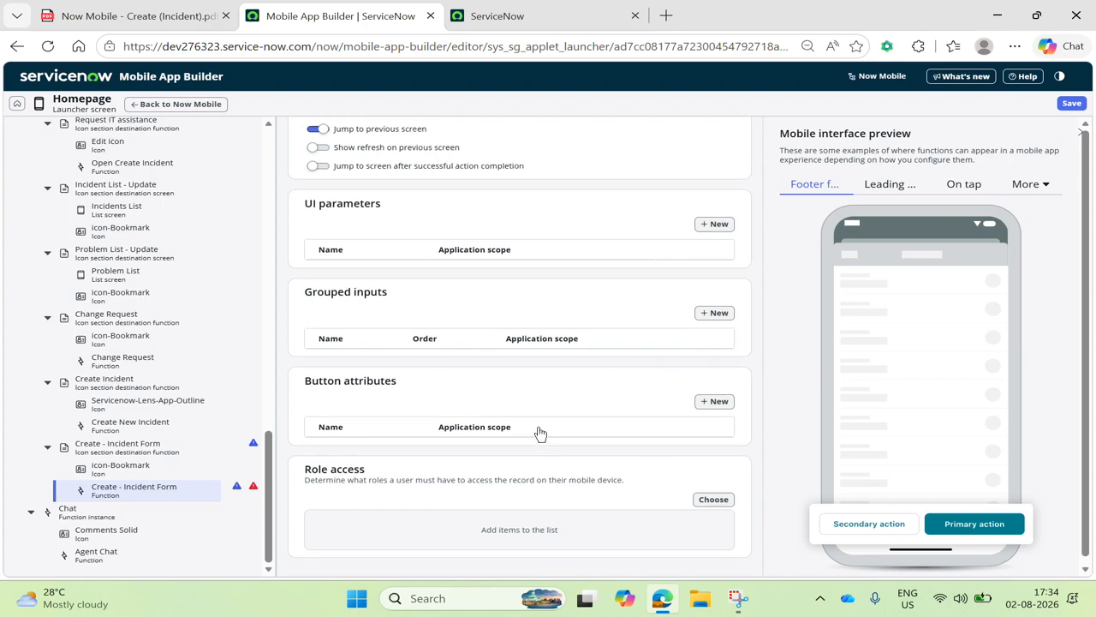
scroll(539, 432, "up", 10)
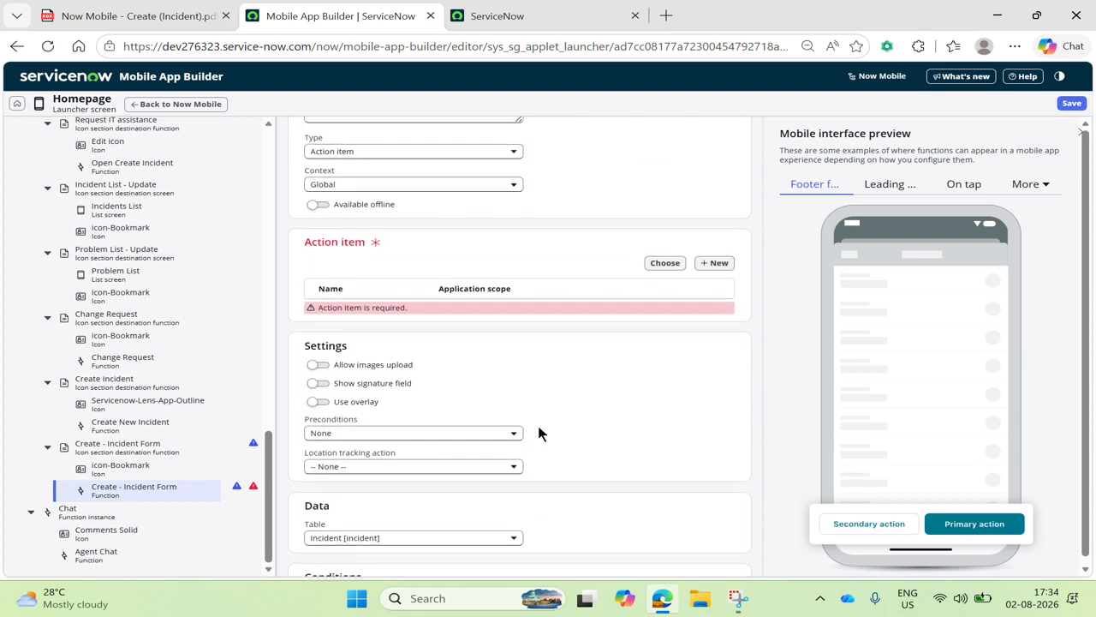
left_click(719, 442)
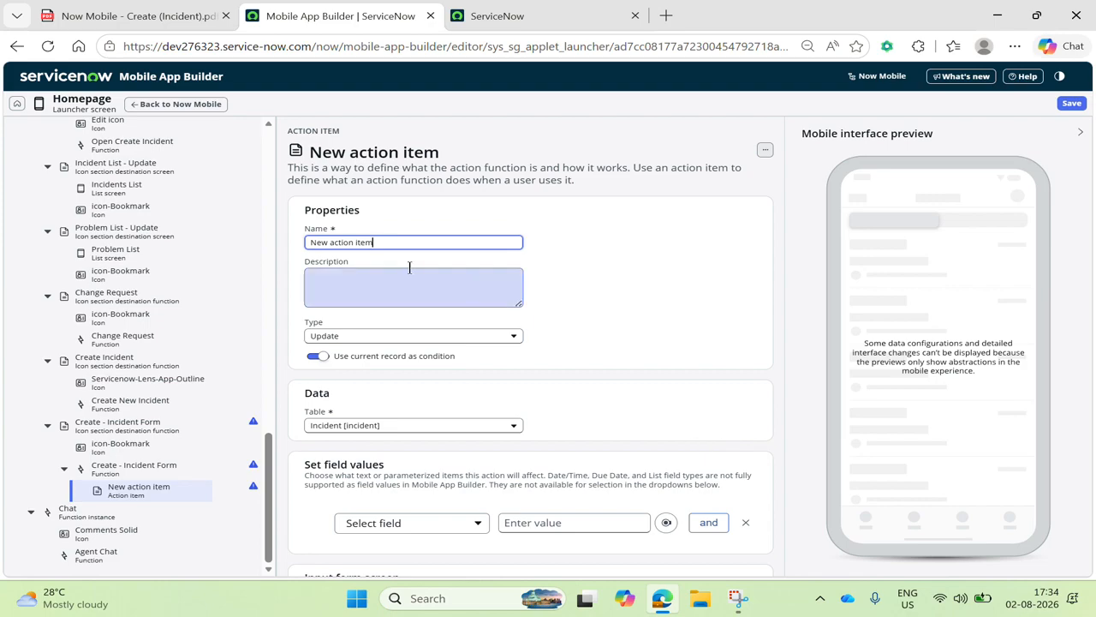
left_click_drag(392, 242, 142, 235)
key("BackSpace")
type("Create - Incident Form")
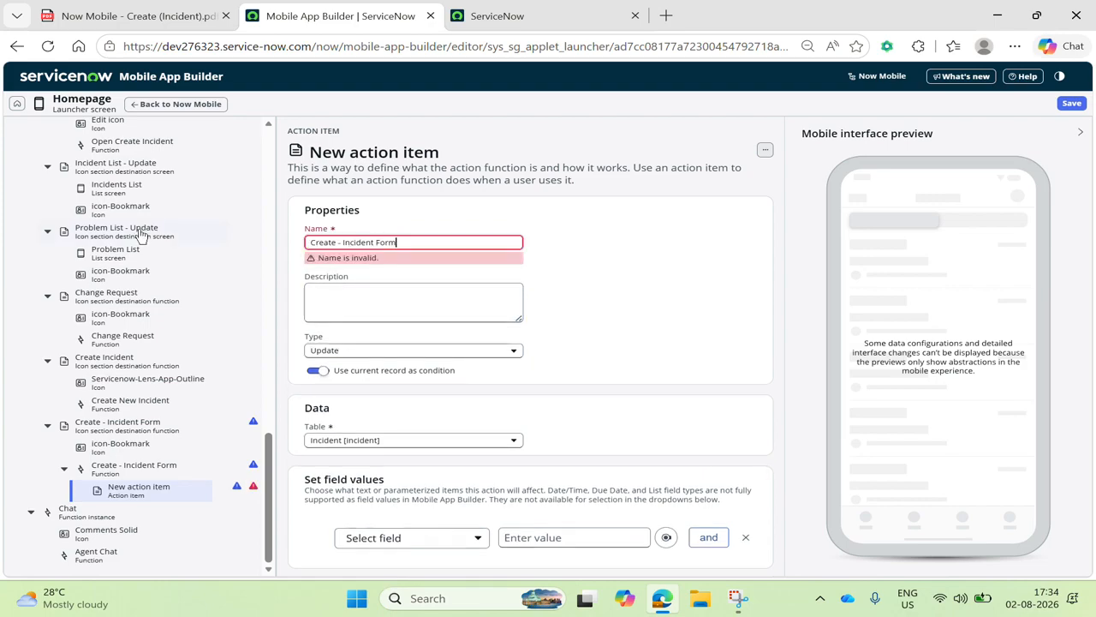
left_click(600, 269)
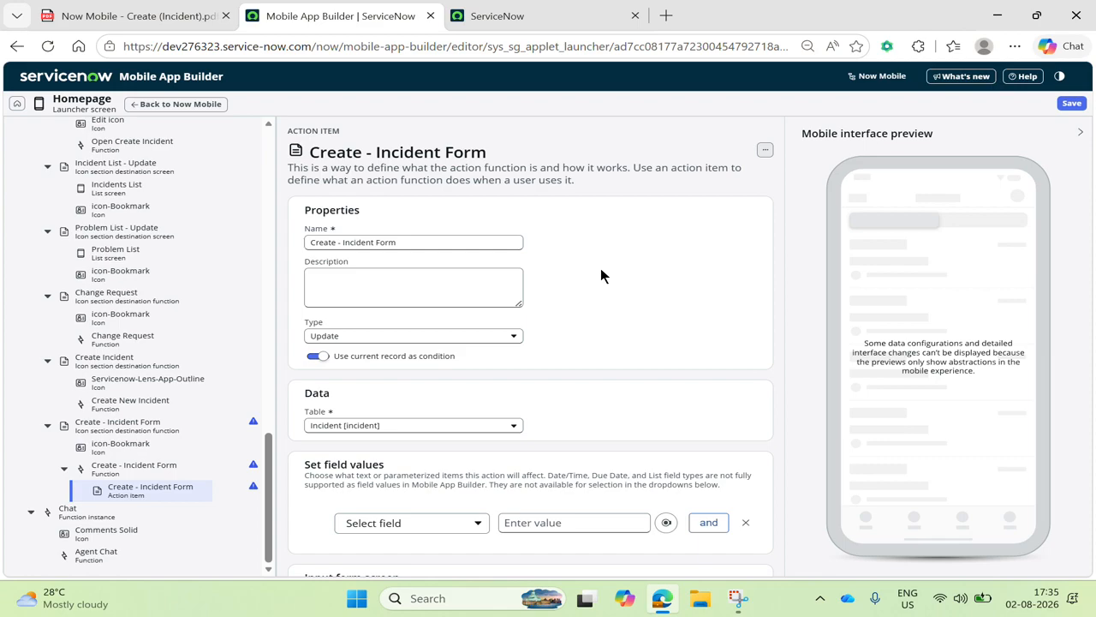
Set the Create - Incident Form action item's type to New
left_click(489, 336)
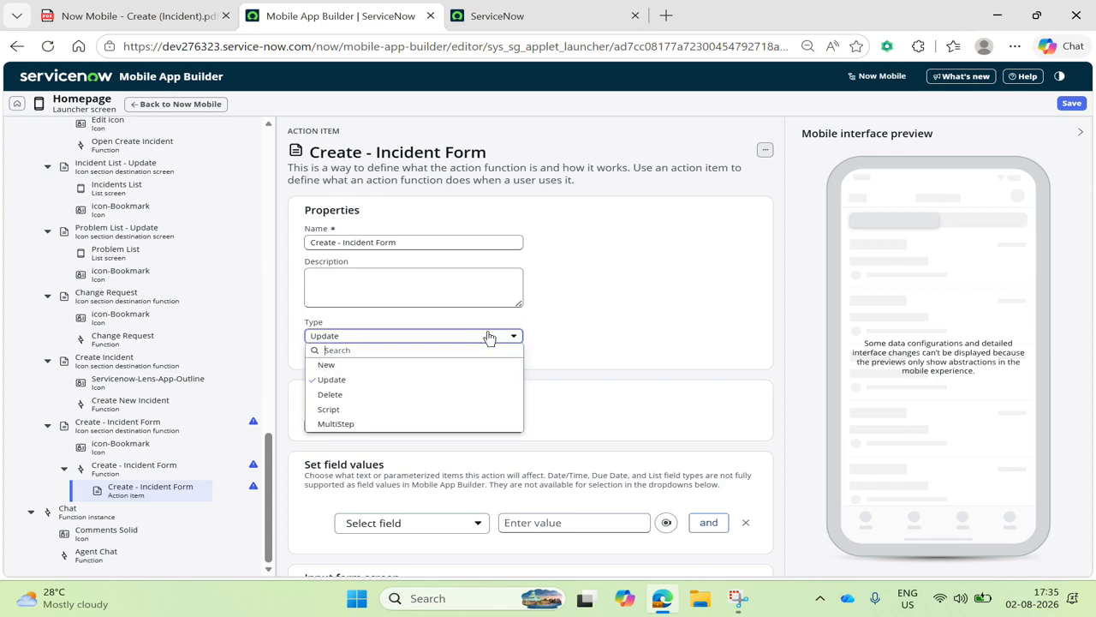
left_click(447, 365)
scroll(626, 333, "down", 1)
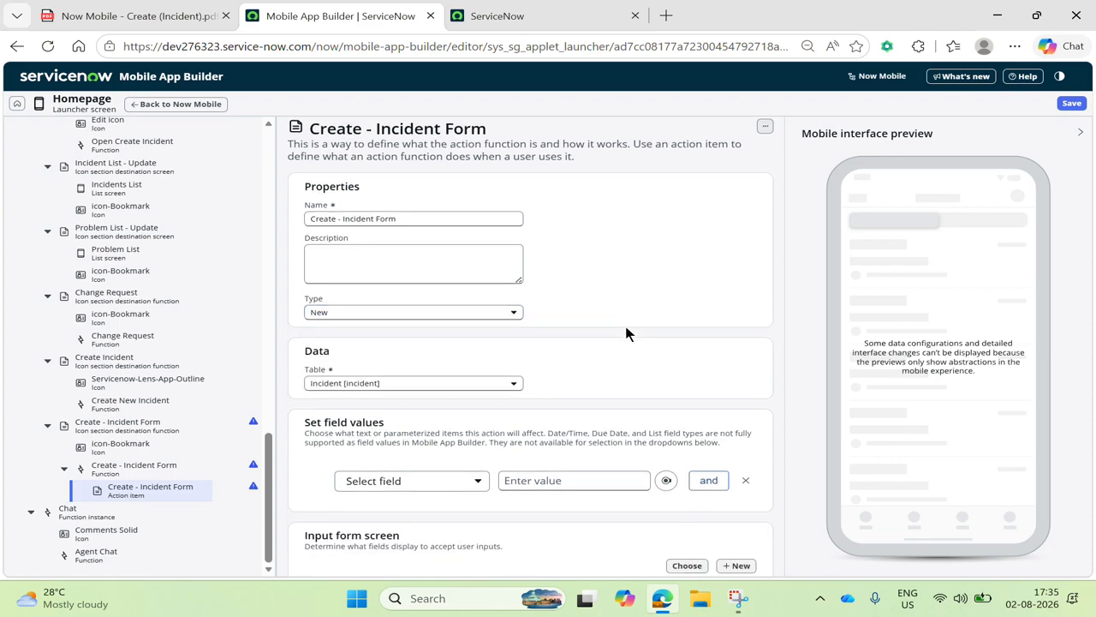
scroll(626, 333, "down", 3)
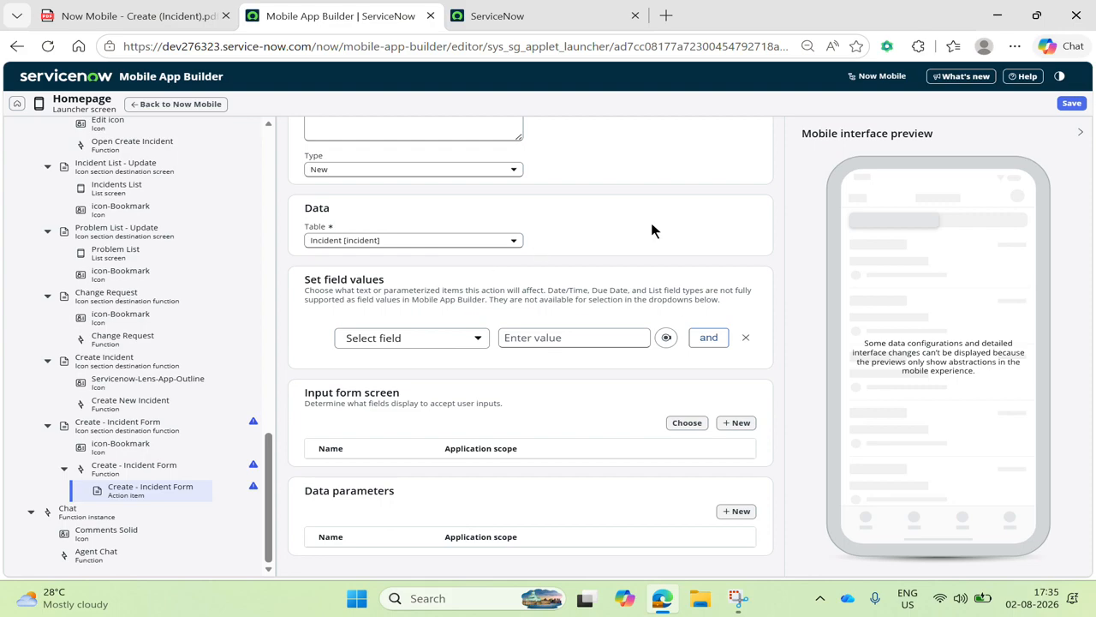
scroll(660, 281, "down", 1)
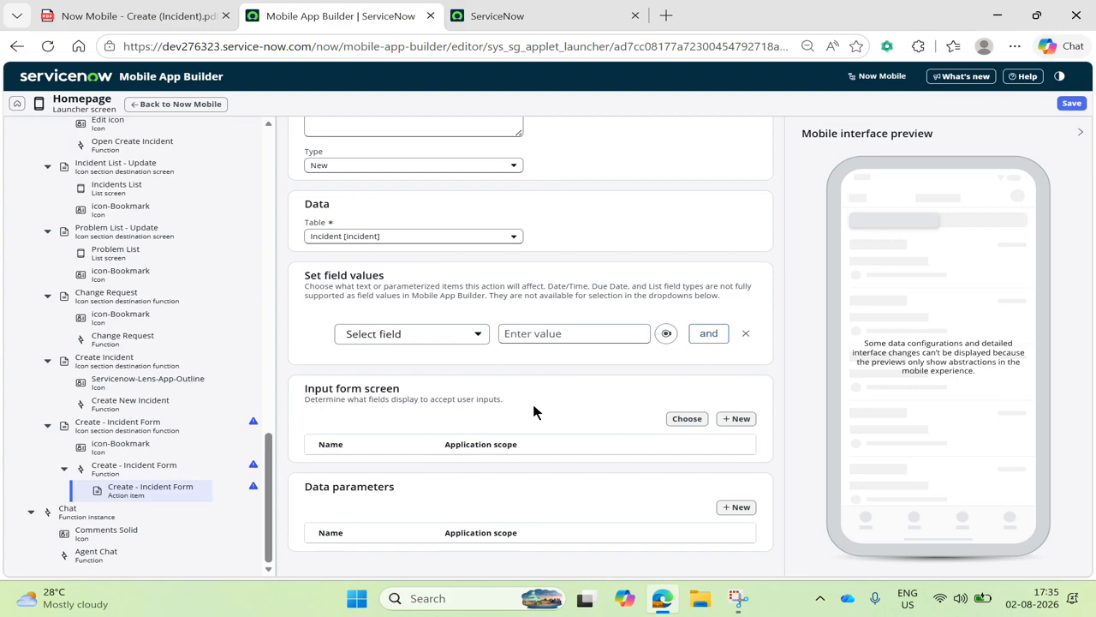
Save the Create - Incident Form action item and reload the Homepage launcher screen
left_click(1071, 103)
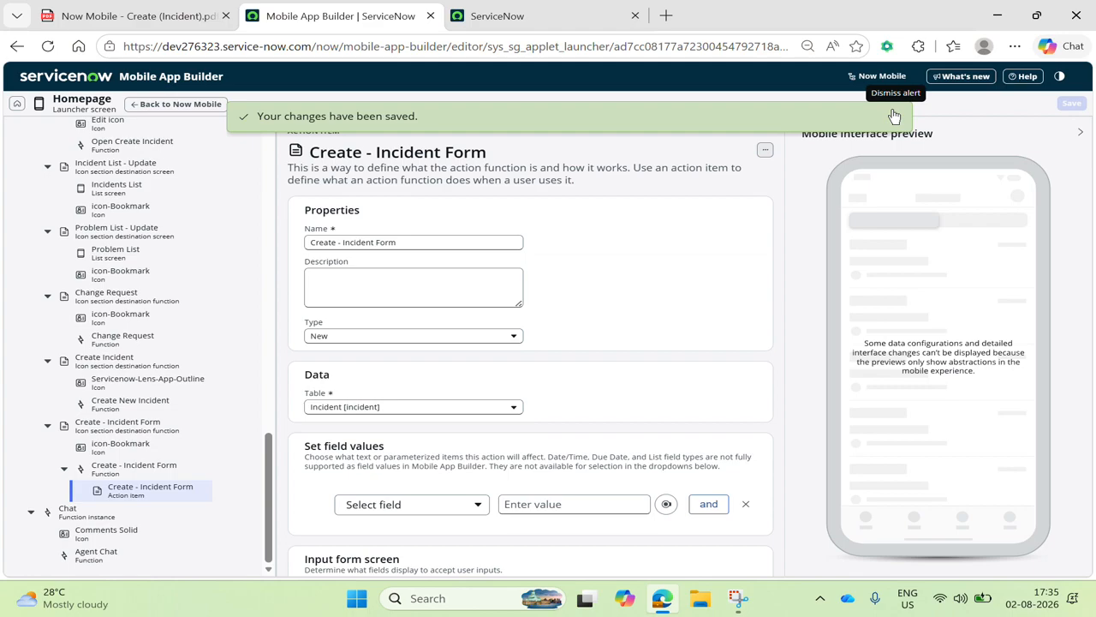
left_click(47, 47)
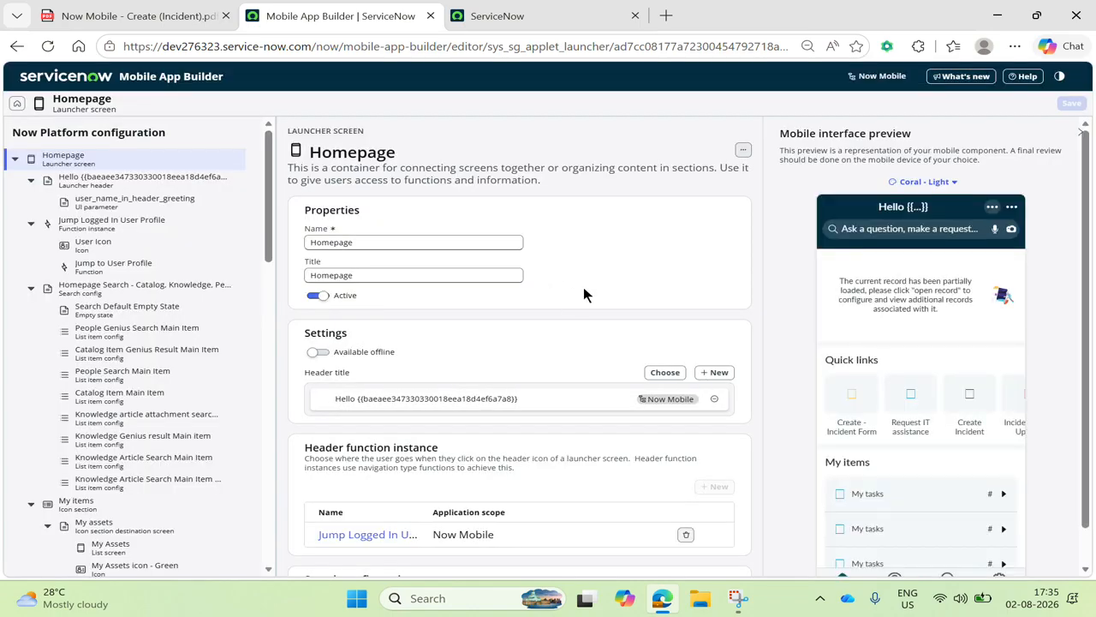
In the Quick links icon section, set the order of the Create - Incident Form destination to 50
scroll(142, 367, "down", 8)
scroll(477, 417, "down", 1)
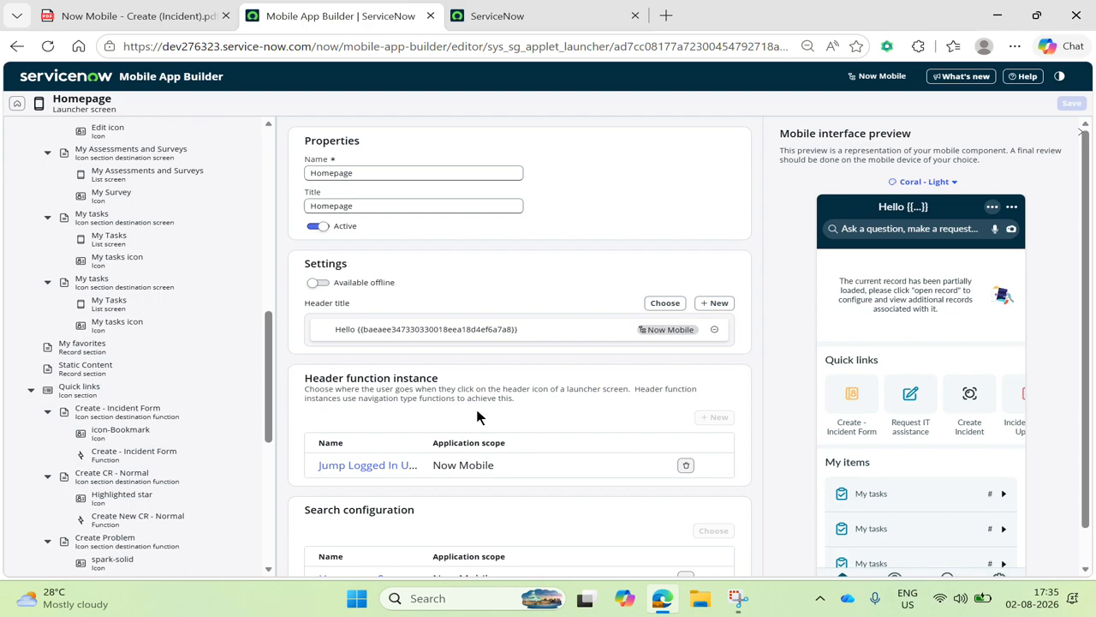
scroll(477, 417, "down", 5)
left_click(347, 163)
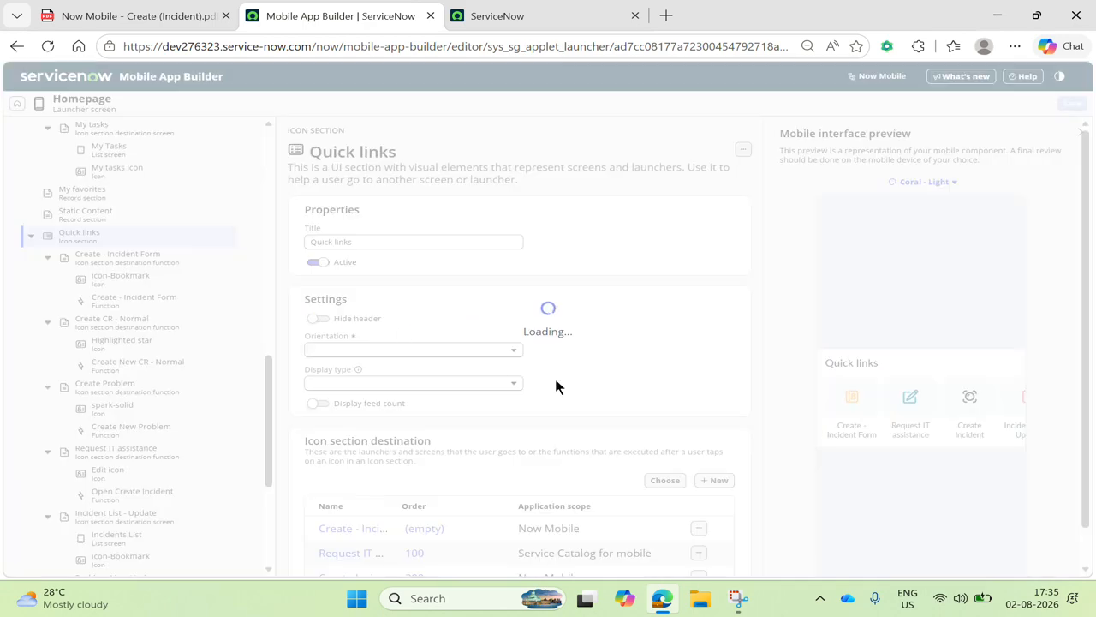
scroll(555, 379, "down", 2)
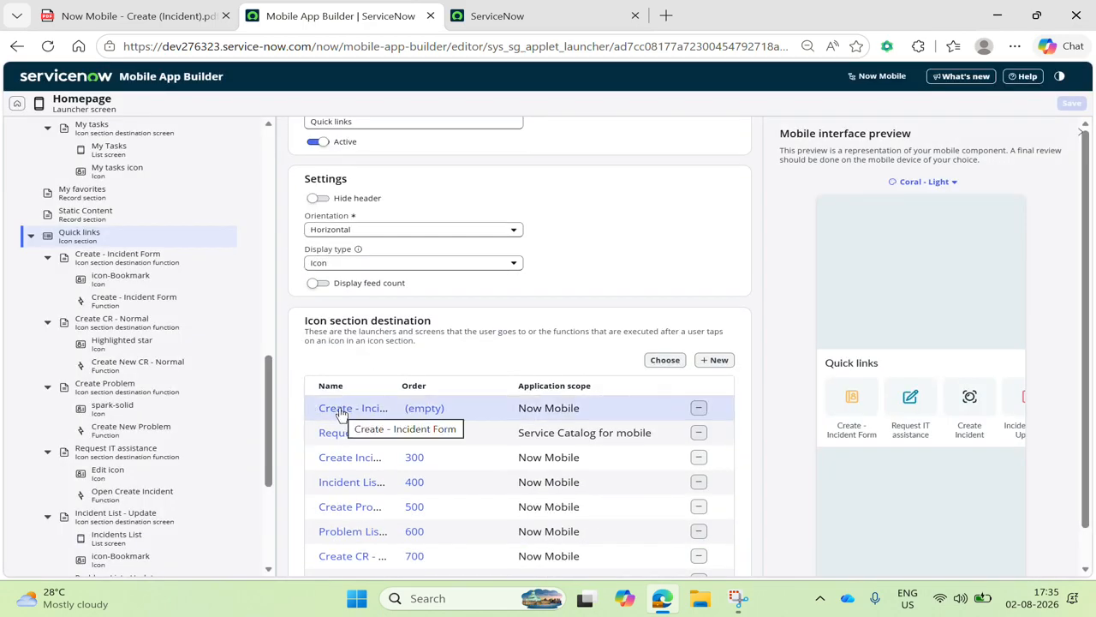
double_click(426, 413)
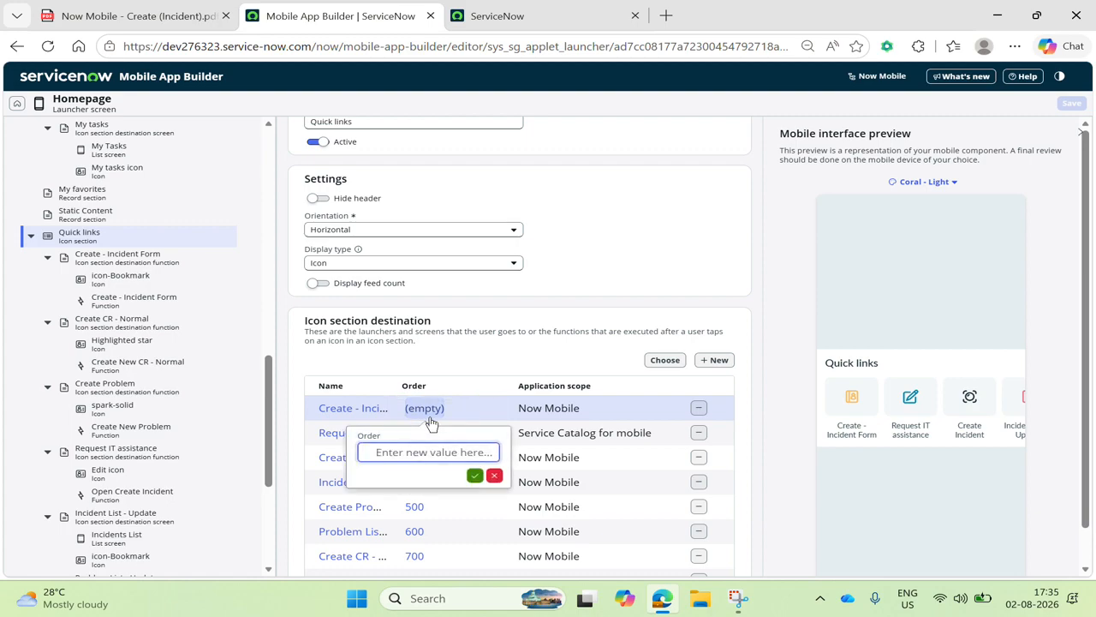
type("50")
left_click(475, 473)
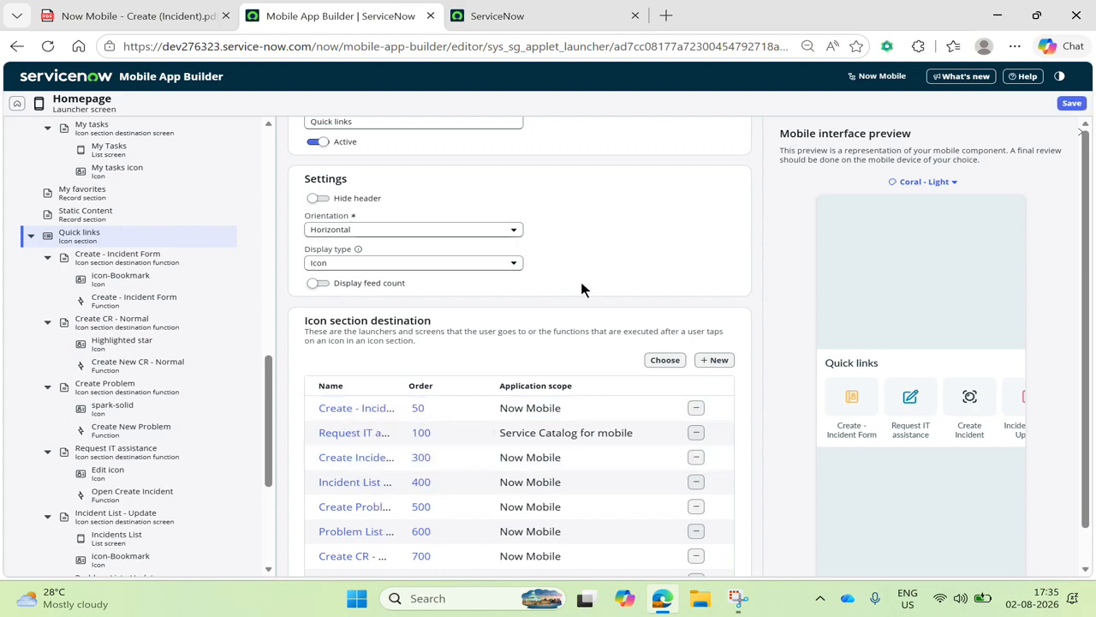
Open the Create - Incident Form destination, save the homepage changes, and open its Create - Incident Form function for editing
left_click(369, 409)
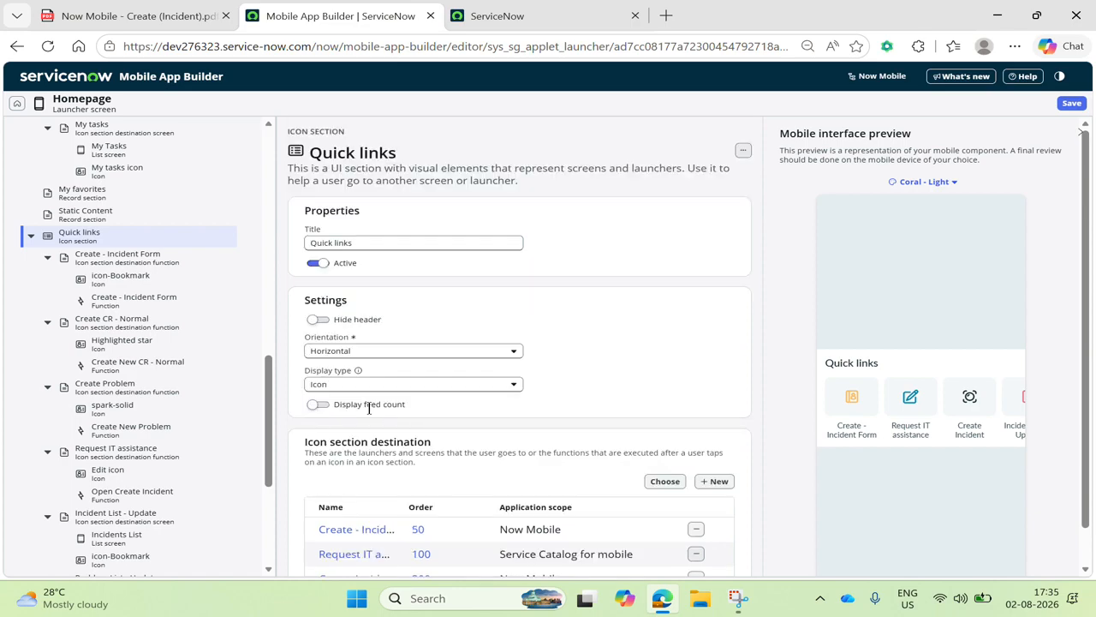
left_click(1071, 103)
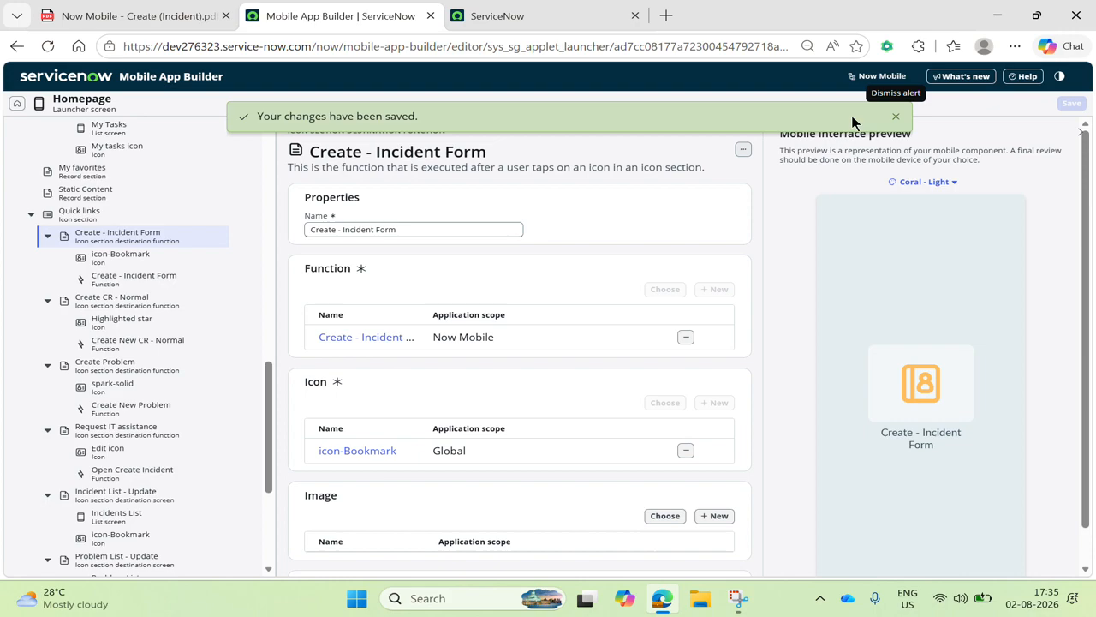
left_click(896, 115)
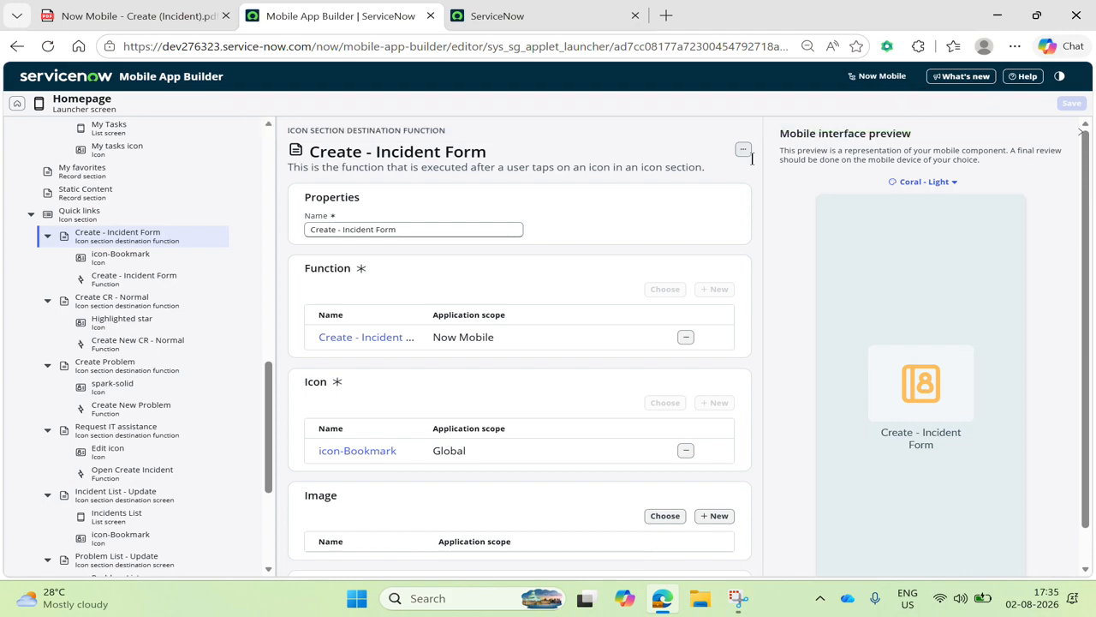
left_click(155, 291)
left_click(714, 161)
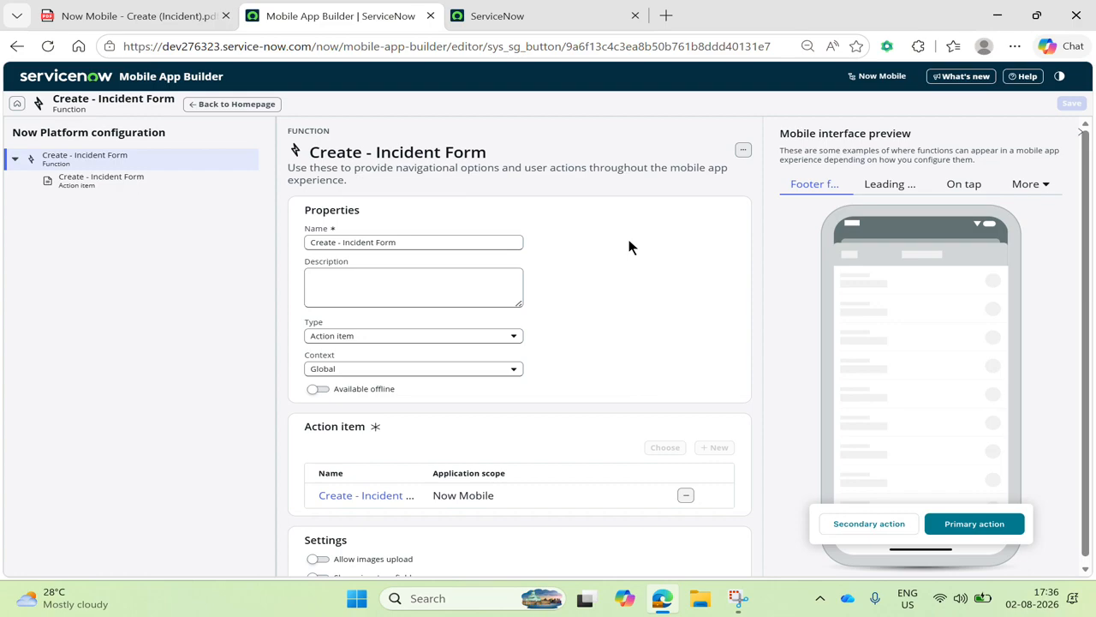
Review the settings of the Create - Incident Form function and its action item, including the table, messages and parameter sections
scroll(653, 355, "down", 10)
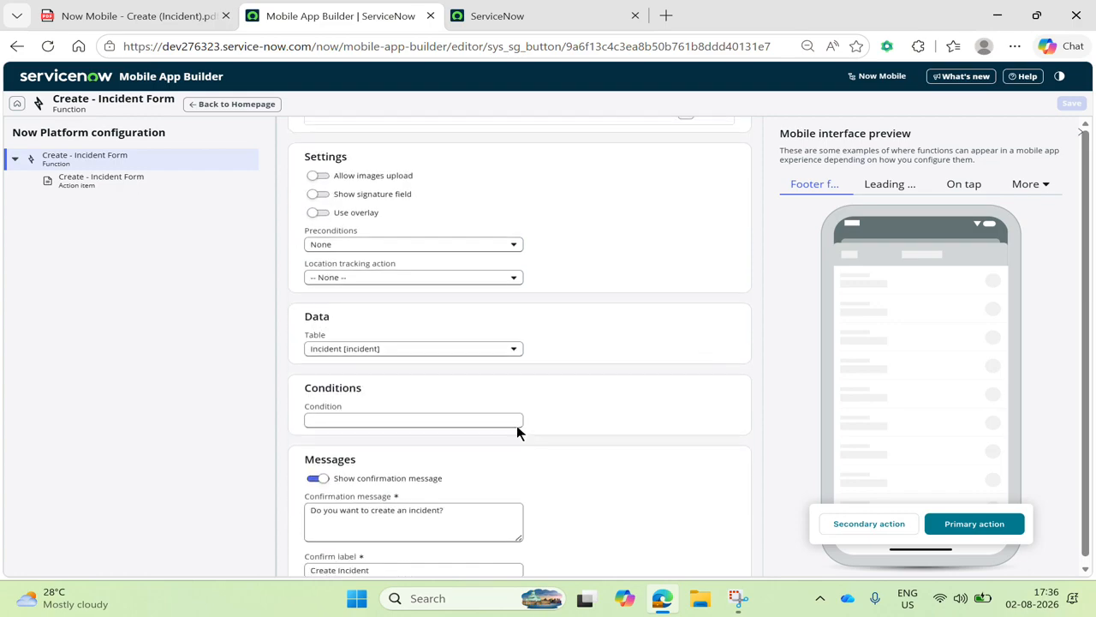
scroll(517, 425, "up", 1)
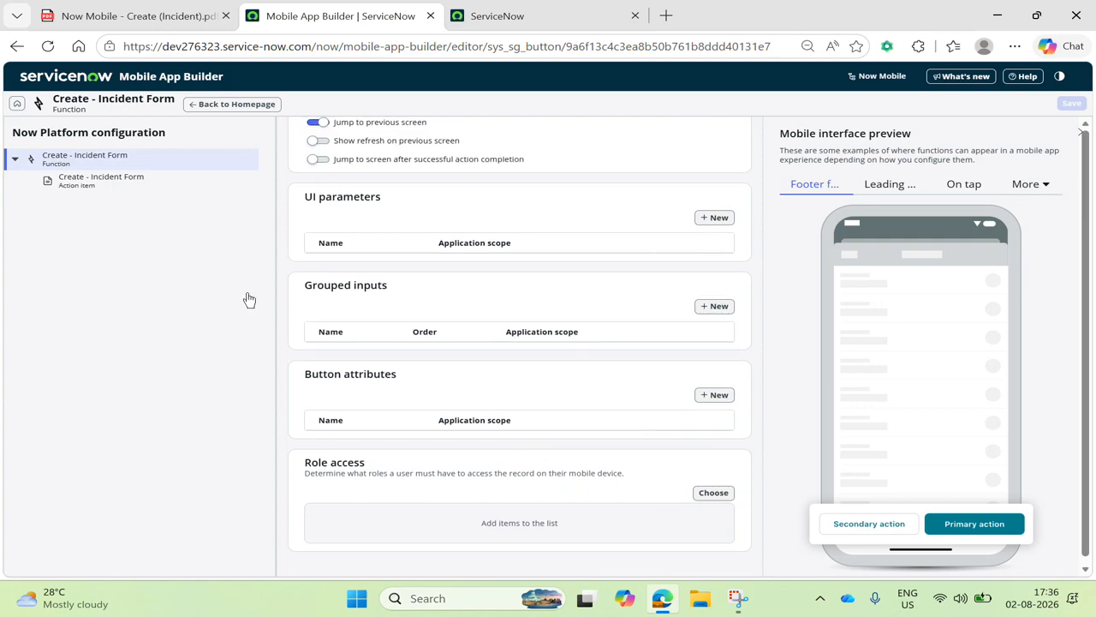
left_click(98, 182)
scroll(601, 282, "down", 1)
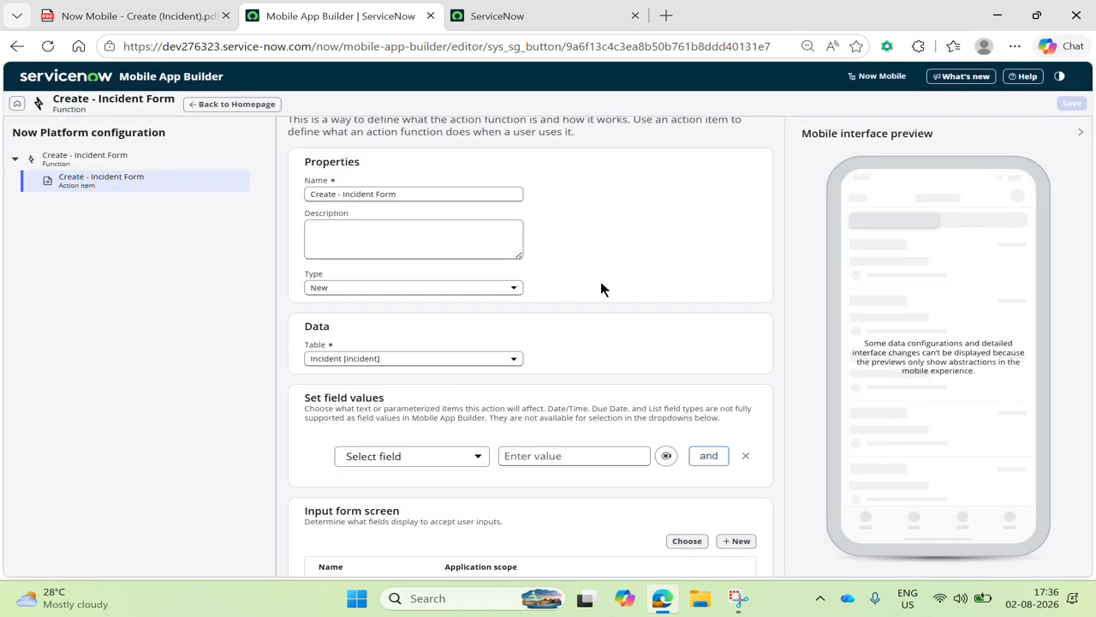
scroll(601, 287, "down", 2)
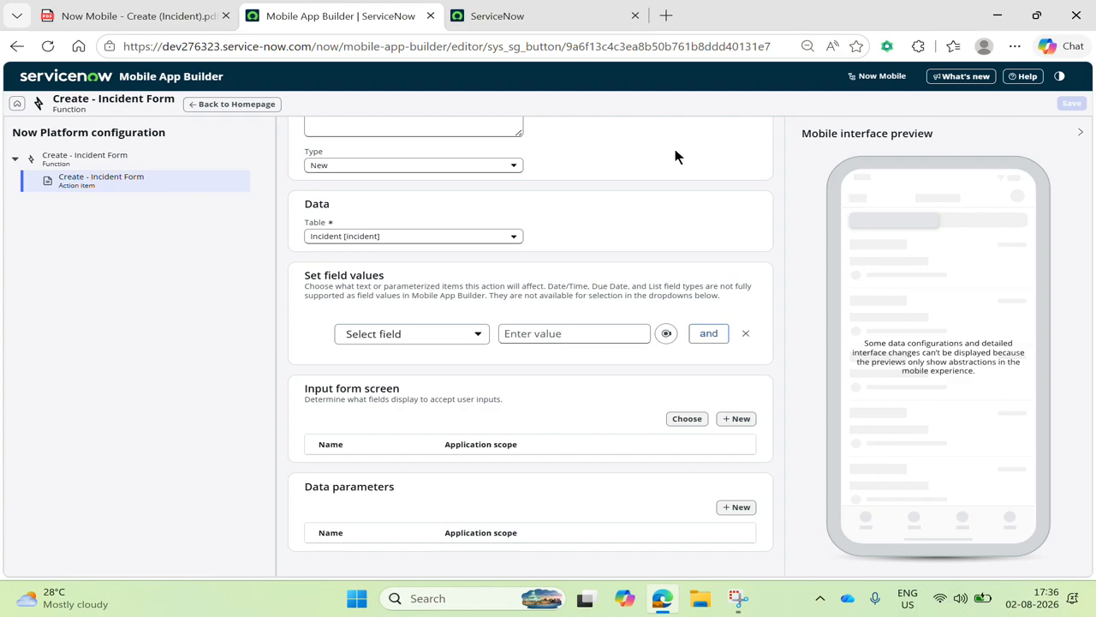
scroll(677, 391, "down", 1)
left_click(125, 157)
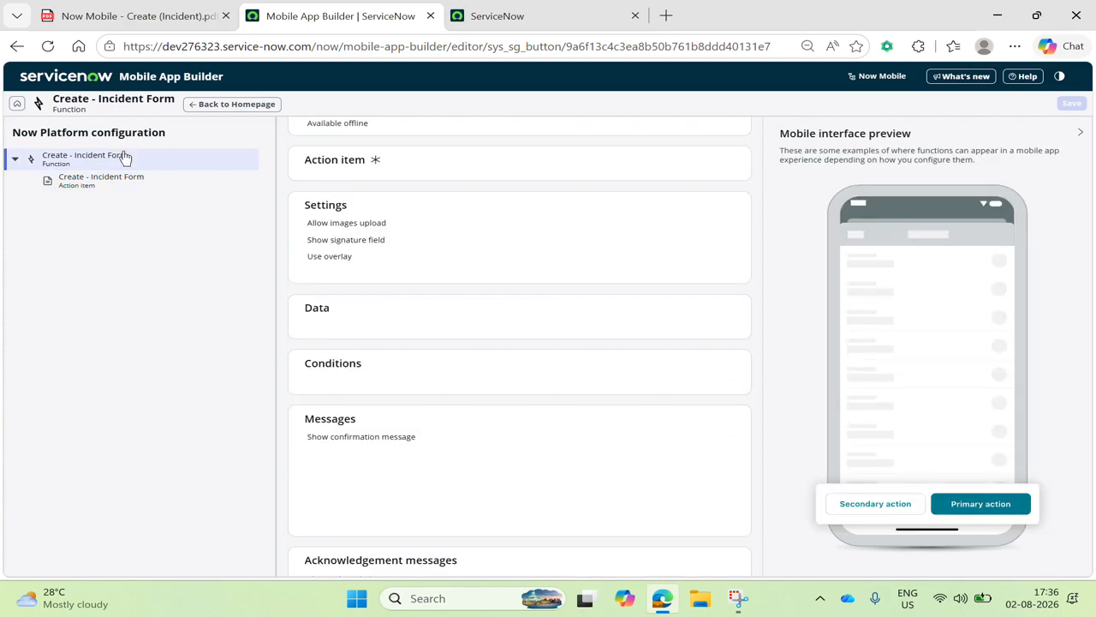
scroll(630, 364, "down", 10)
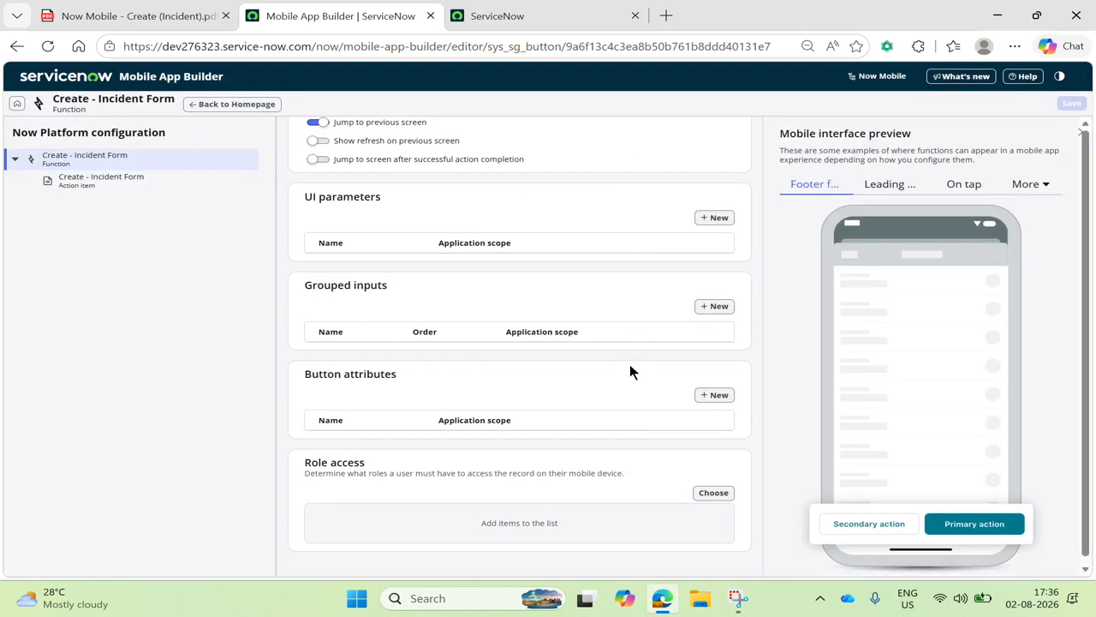
Add a new UI parameter to the Create - Incident Form function and name it "Caller"
scroll(629, 363, "up", 2)
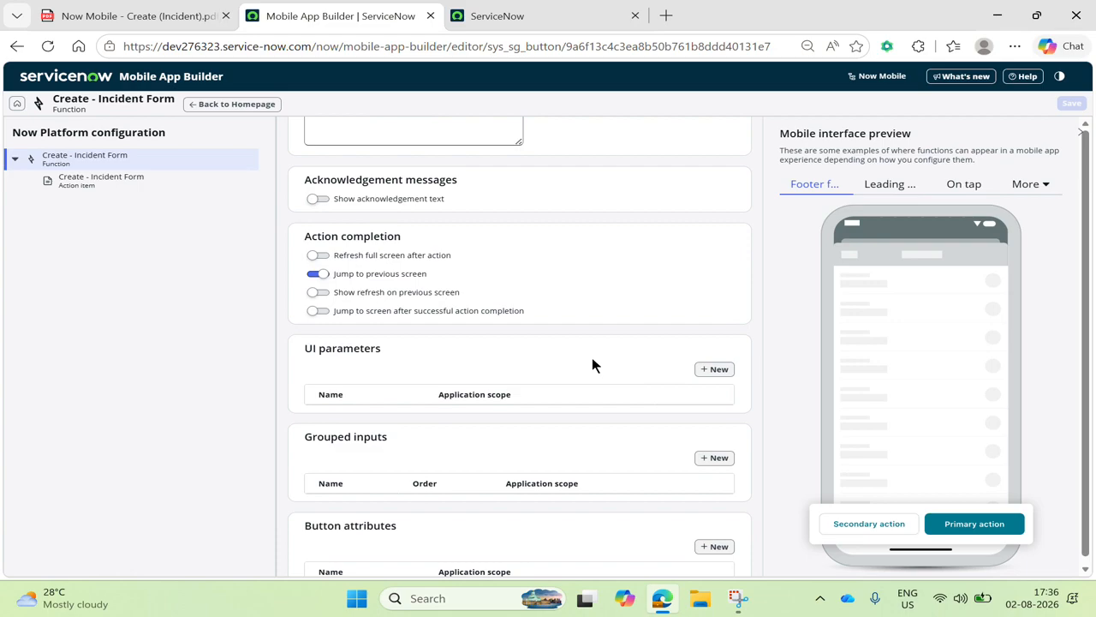
left_click(711, 370)
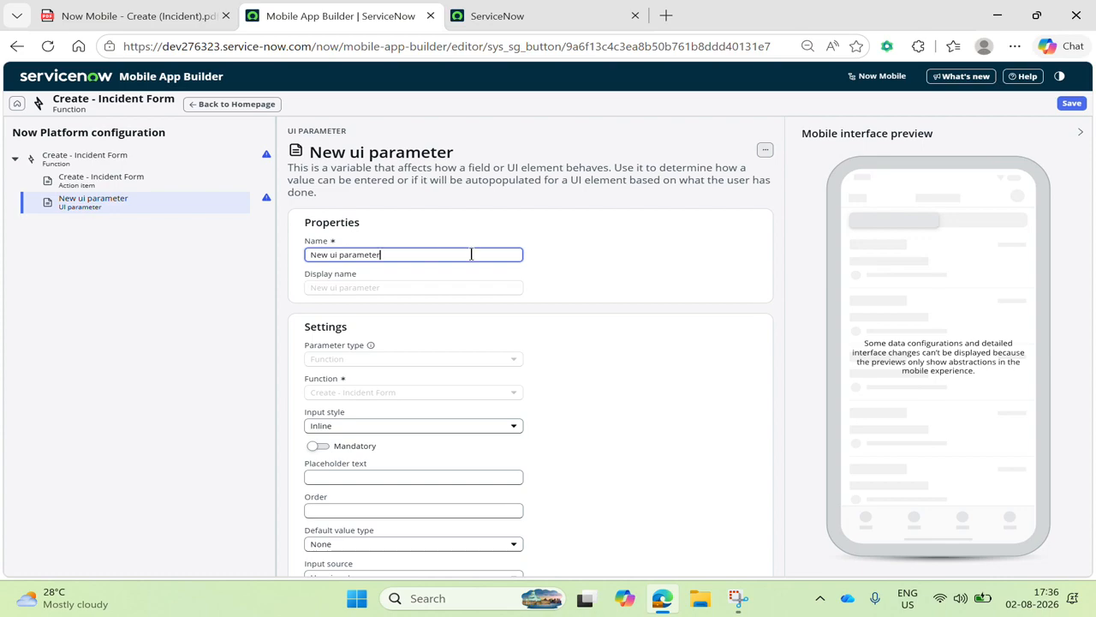
left_click_drag(423, 257, 168, 272)
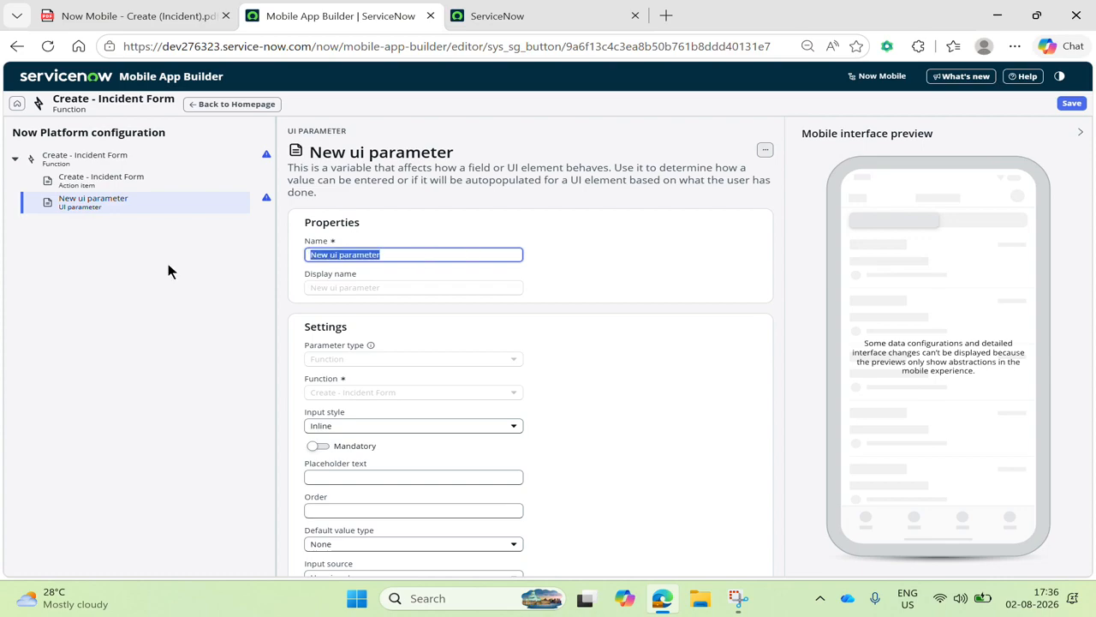
key("BackSpace")
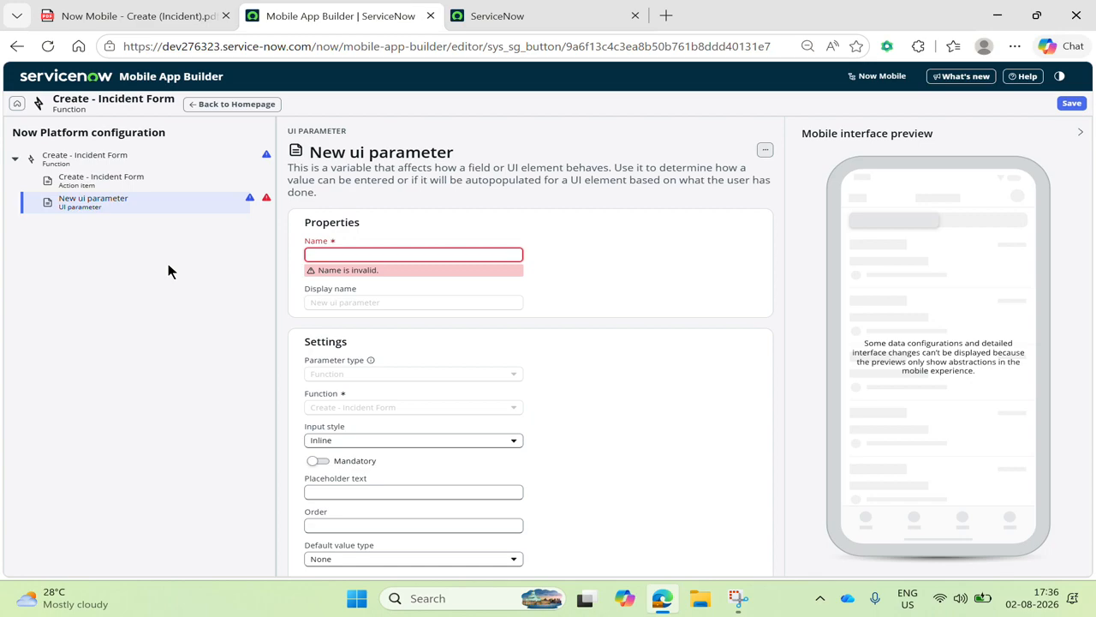
type("aller")
key("Left")
key("Left")
key("Left")
type("C")
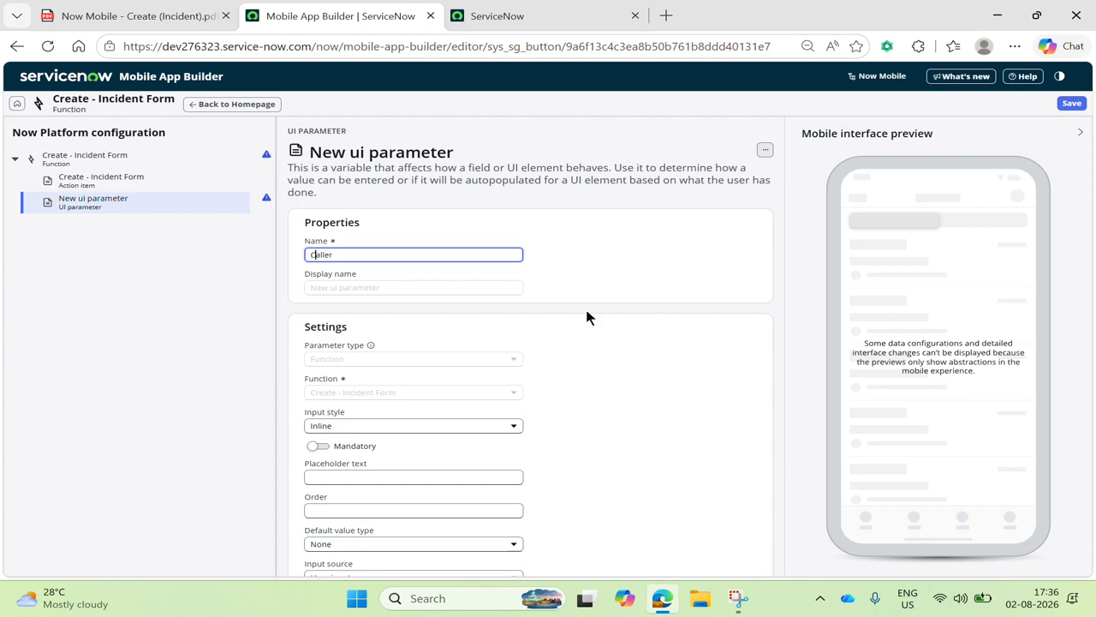
Make the Caller UI parameter mandatory and set its input type to Search List
scroll(585, 309, "down", 3)
left_click(434, 305)
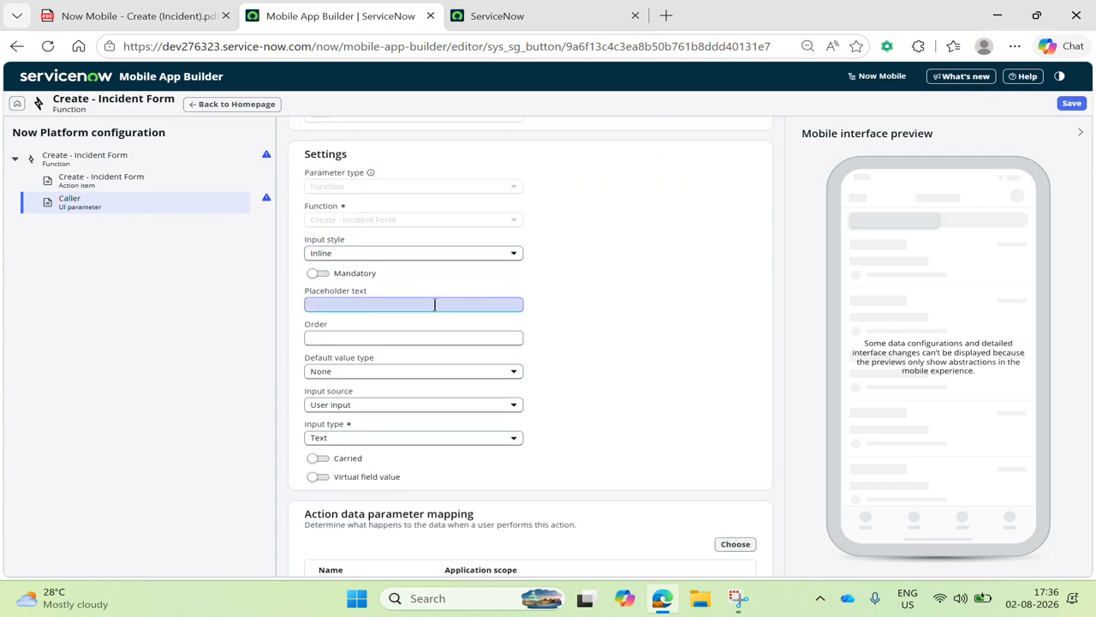
left_click(318, 274)
scroll(663, 306, "down", 1)
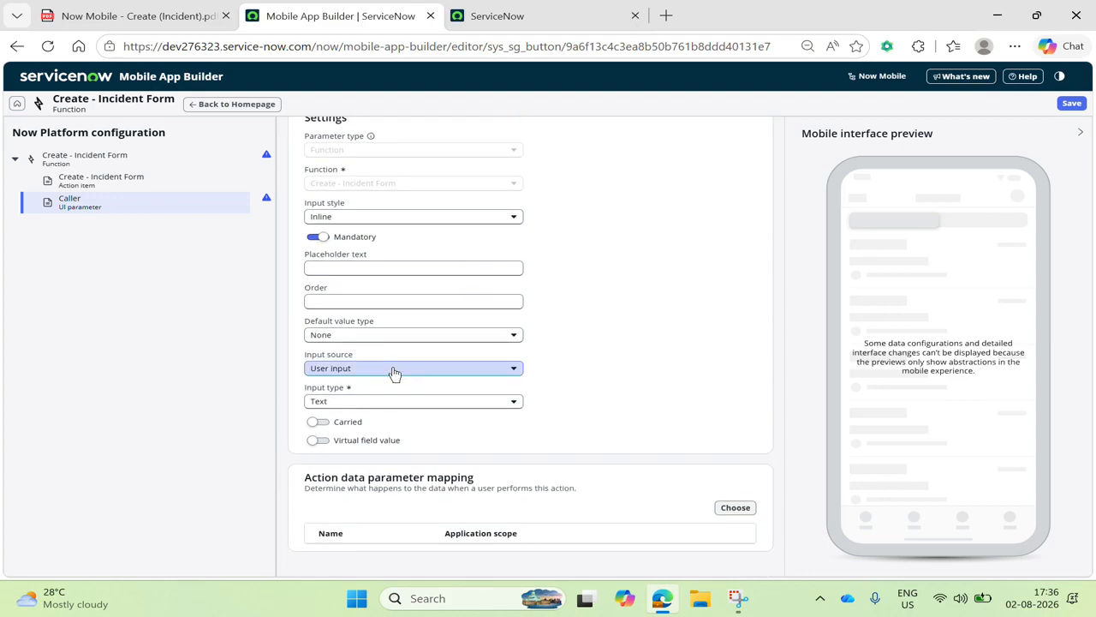
left_click(391, 402)
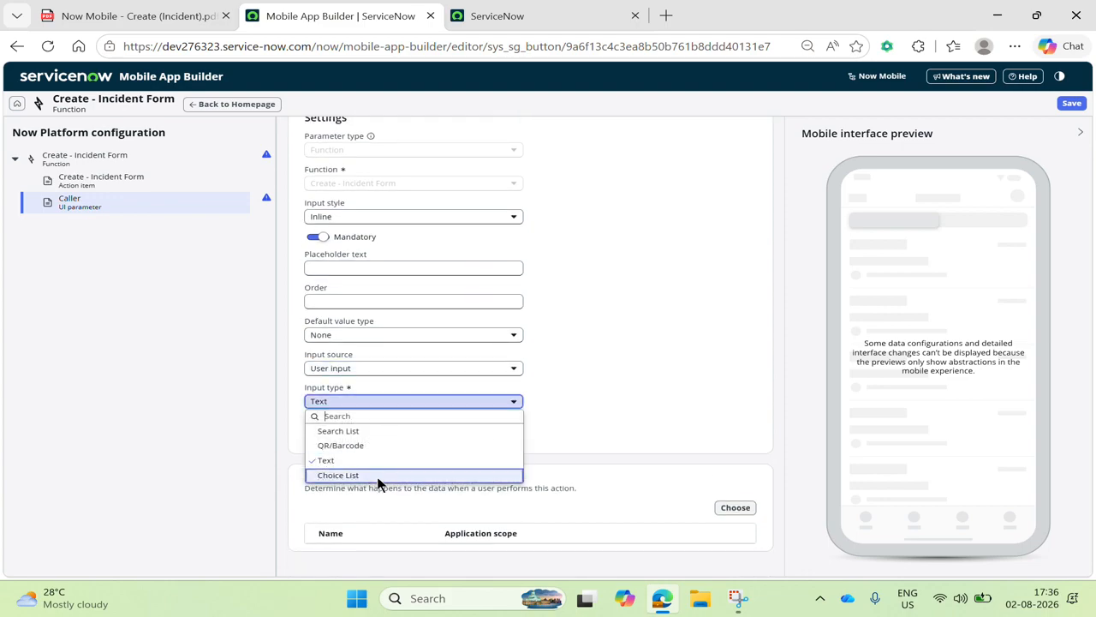
left_click(374, 434)
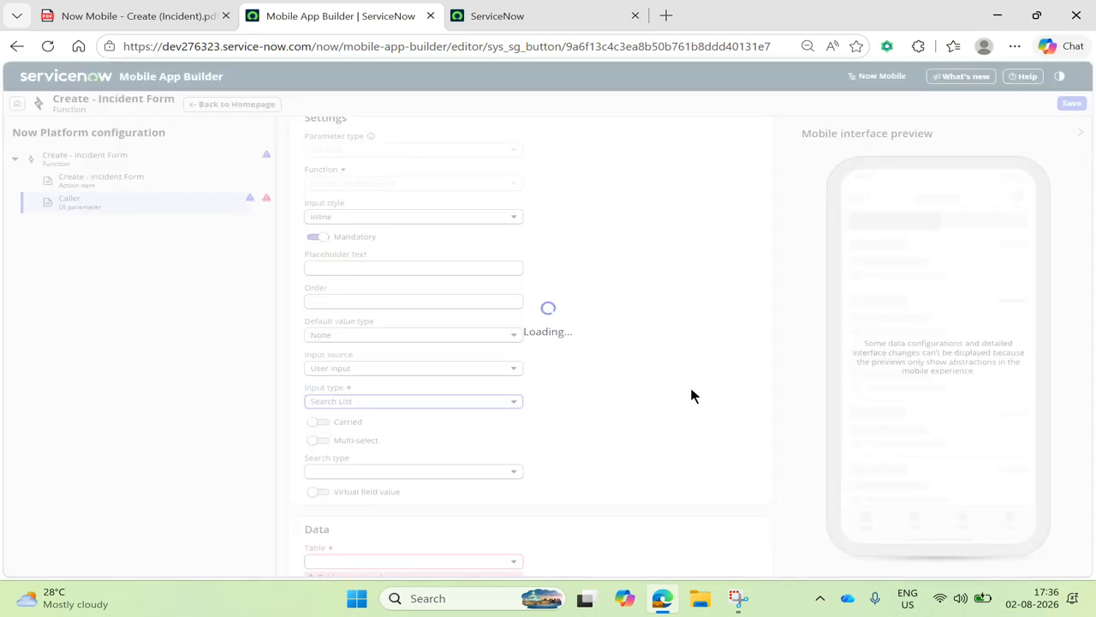
Set the Caller parameter's data source to the Incident [incident] table and its Caller field
scroll(692, 395, "down", 3)
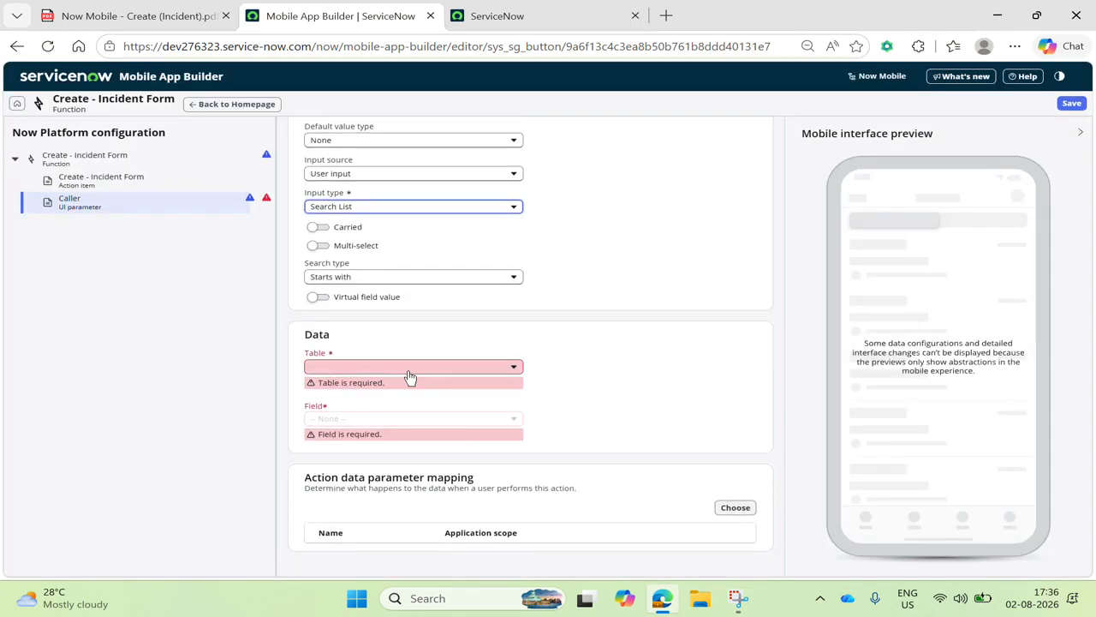
left_click(408, 374)
type("incident")
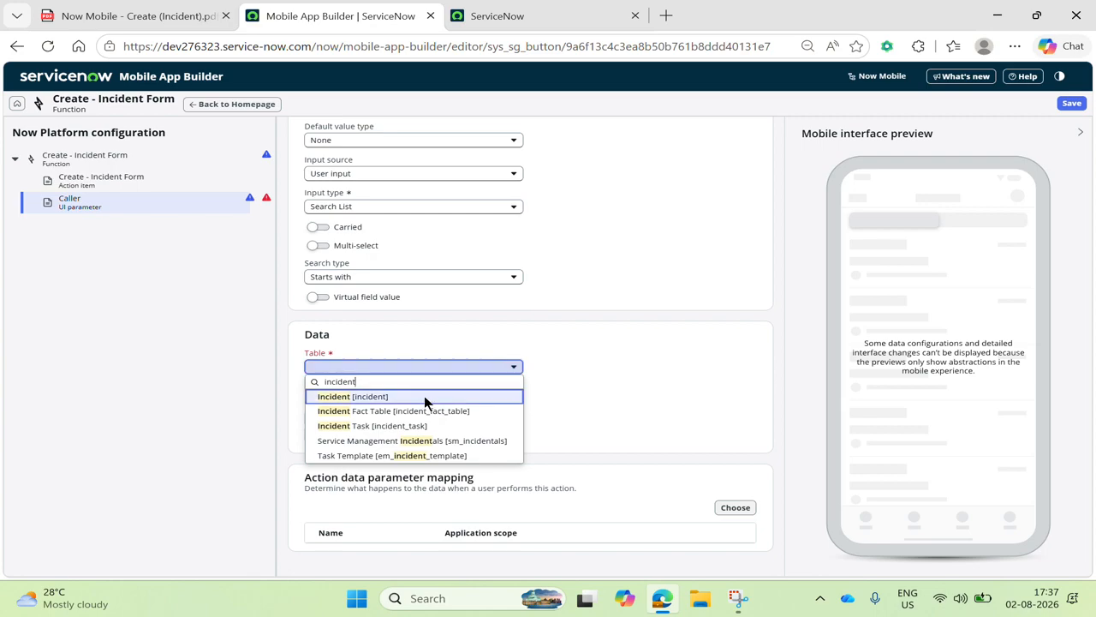
left_click(424, 398)
left_click(423, 418)
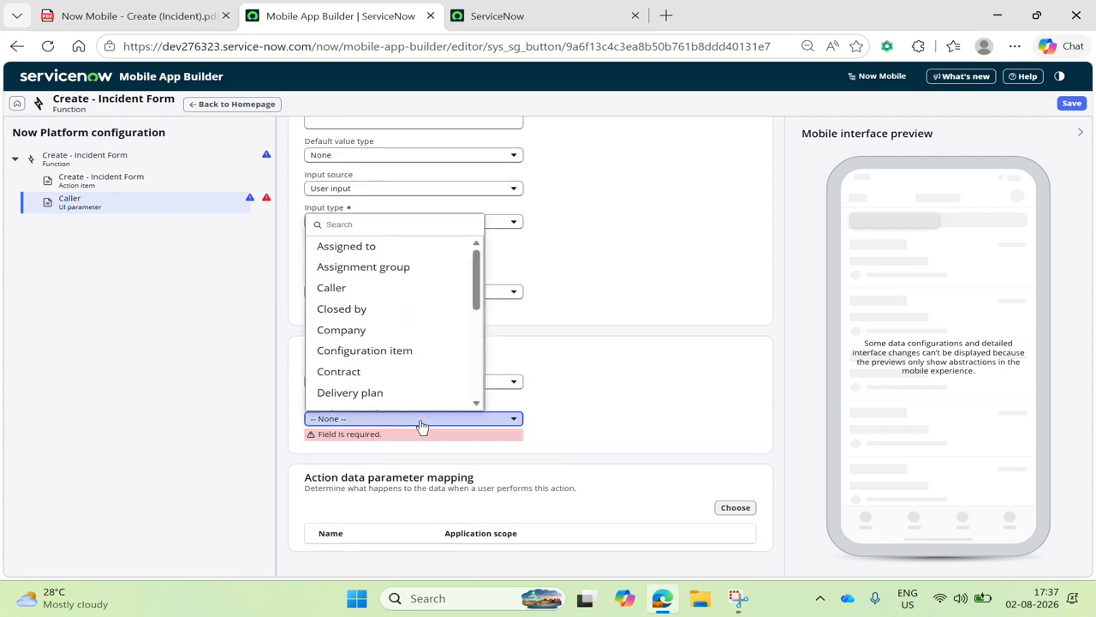
type("call")
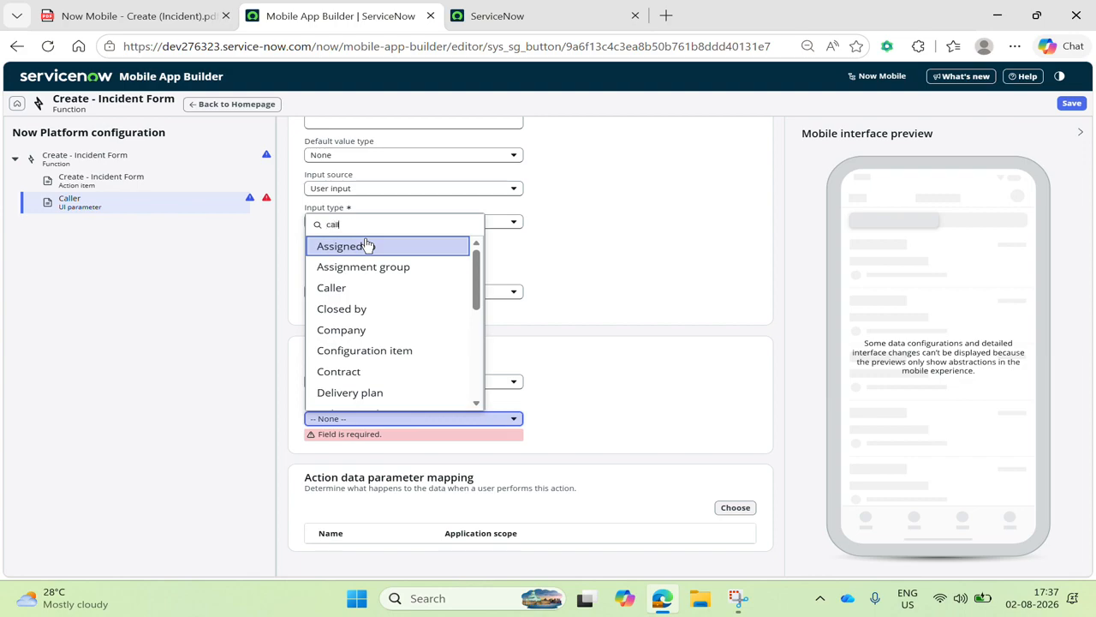
left_click(362, 246)
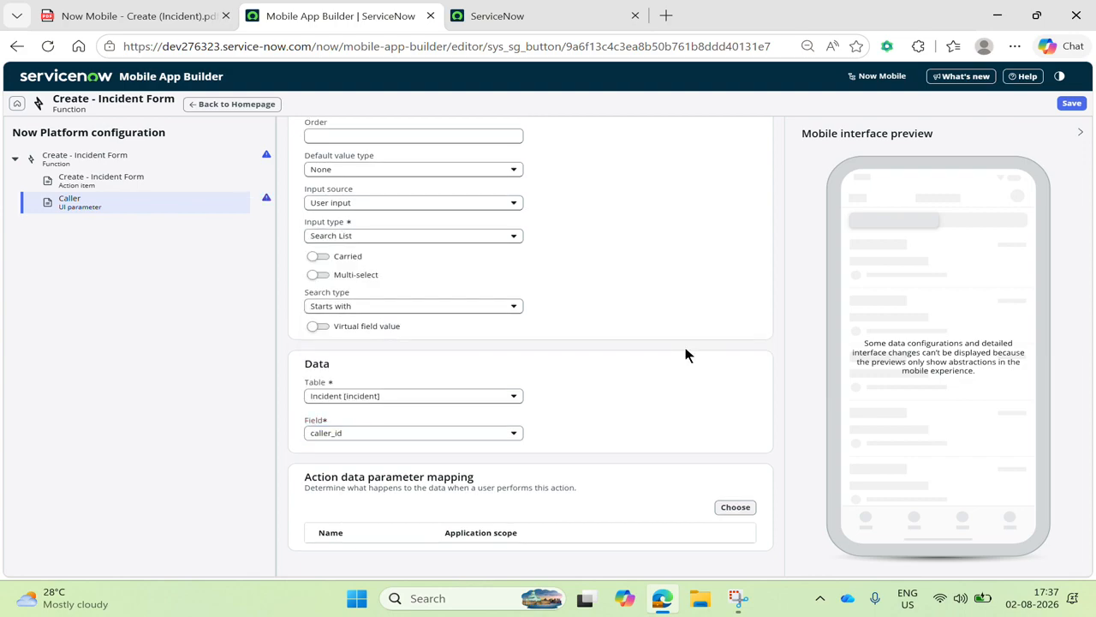
Set the Caller parameter's order to 100 and check its remaining settings
scroll(685, 351, "up", 3)
left_click(448, 378)
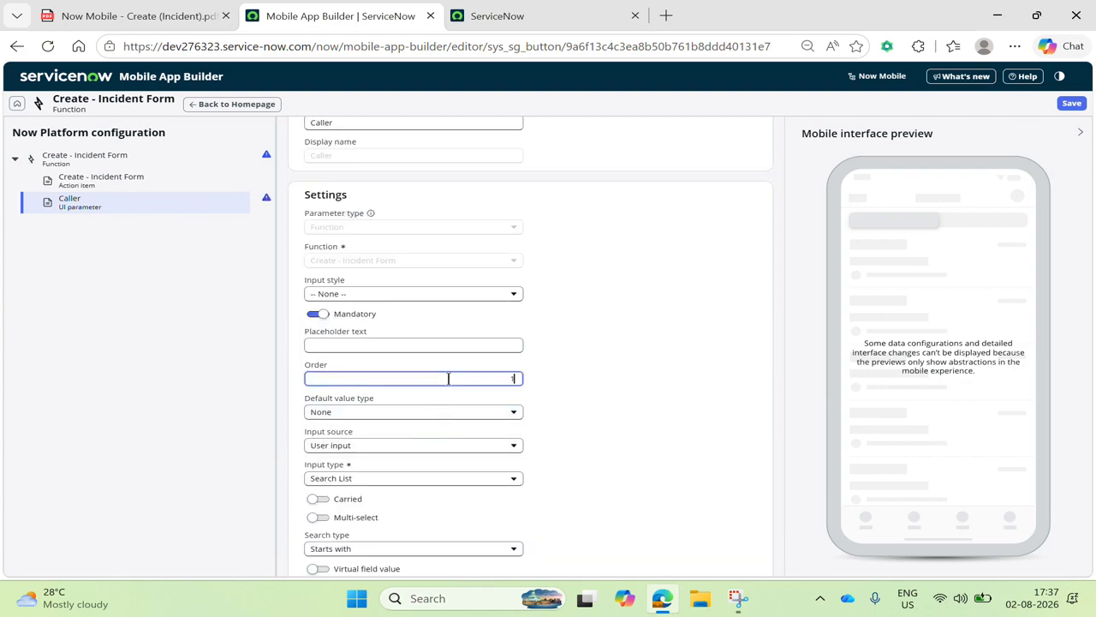
left_click(543, 384)
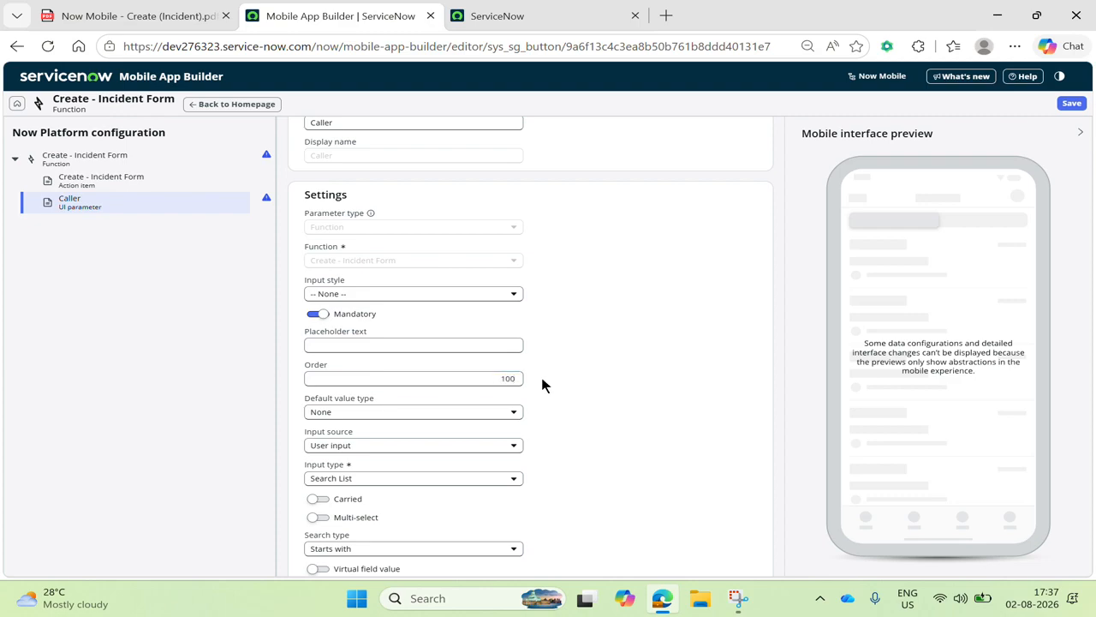
scroll(543, 384, "down", 3)
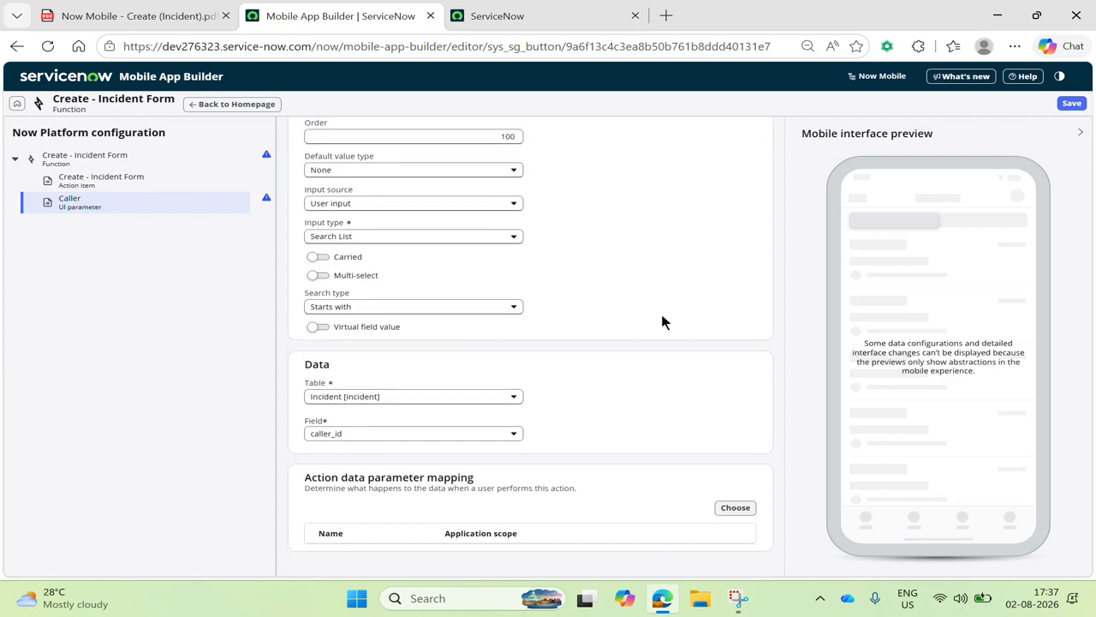
scroll(609, 320, "up", 5)
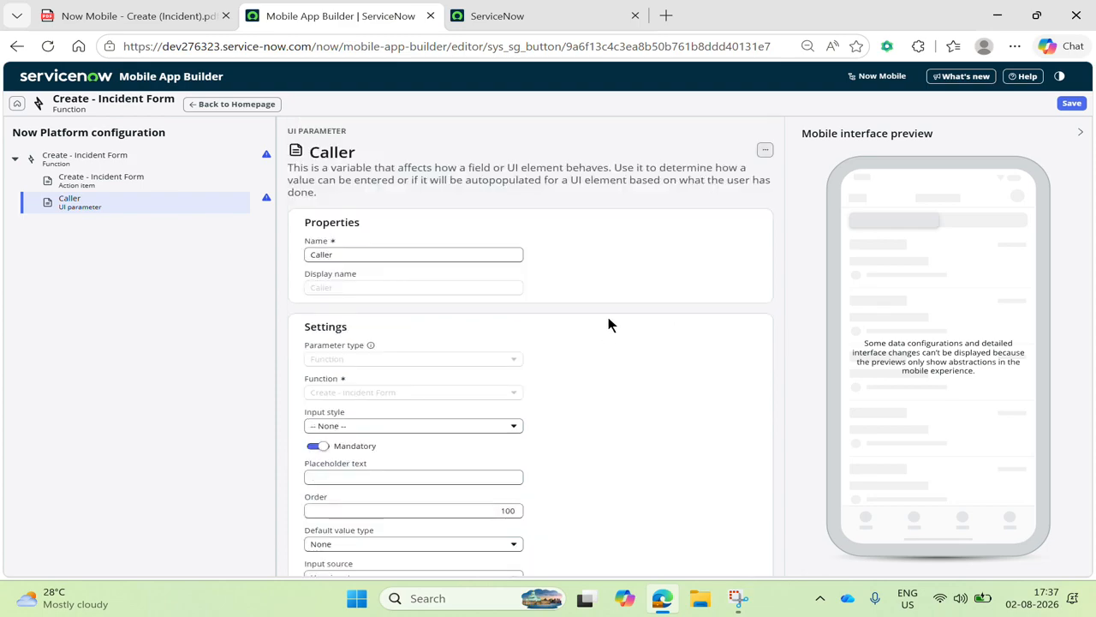
Add a new data parameter to the Create - Incident Form action item and name it "Caller"
left_click(143, 184)
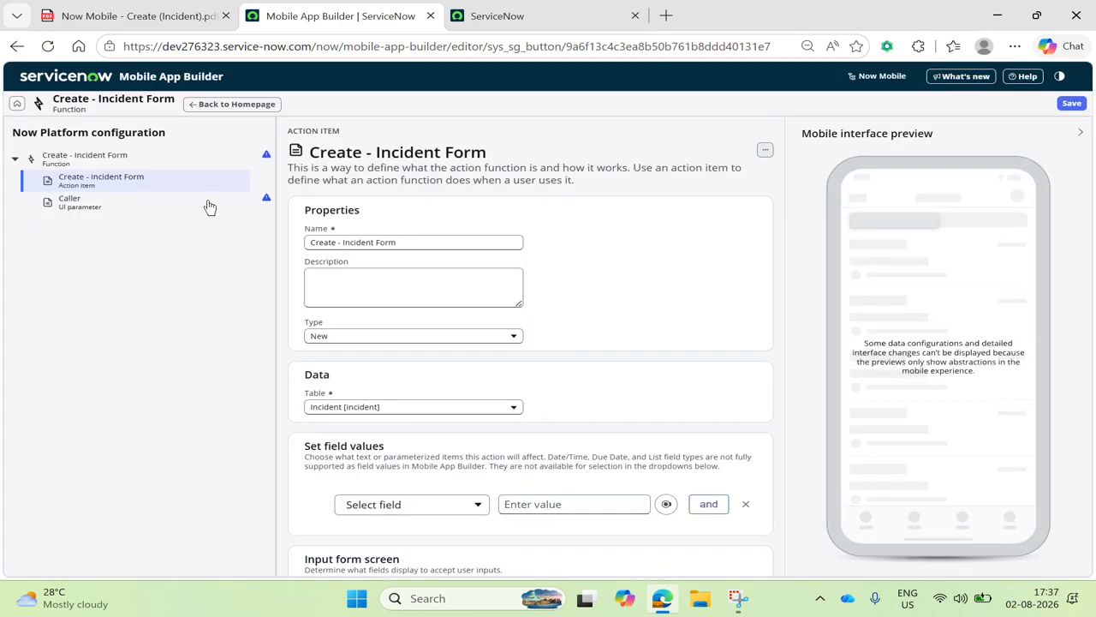
scroll(591, 352, "down", 2)
left_click(748, 507)
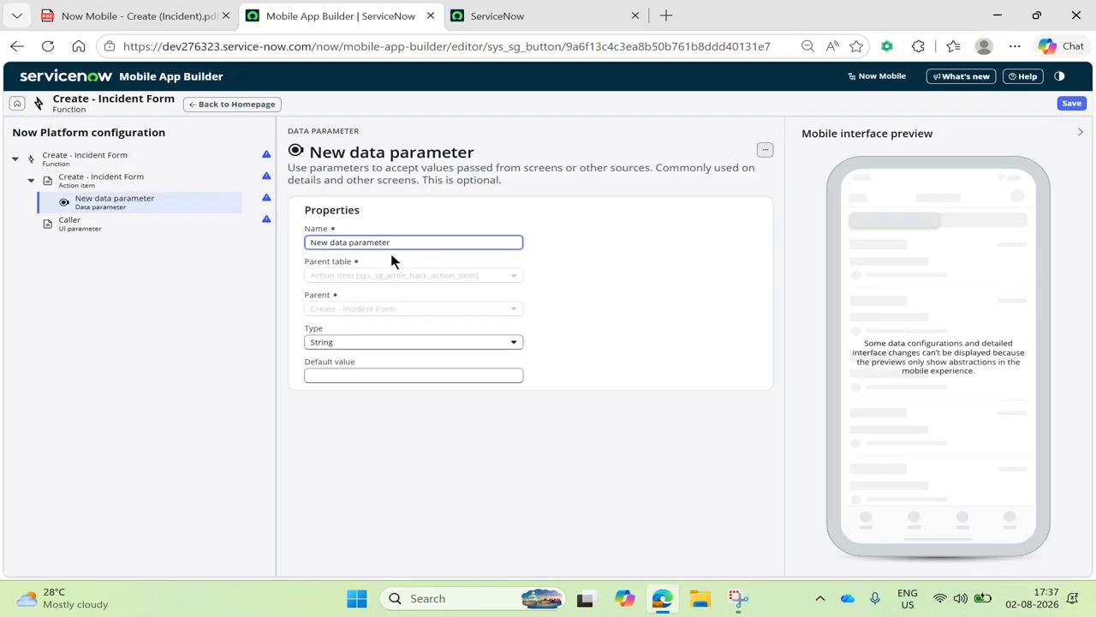
key("ctrl+a")
key("BackSpace")
type("Caller")
left_click(563, 426)
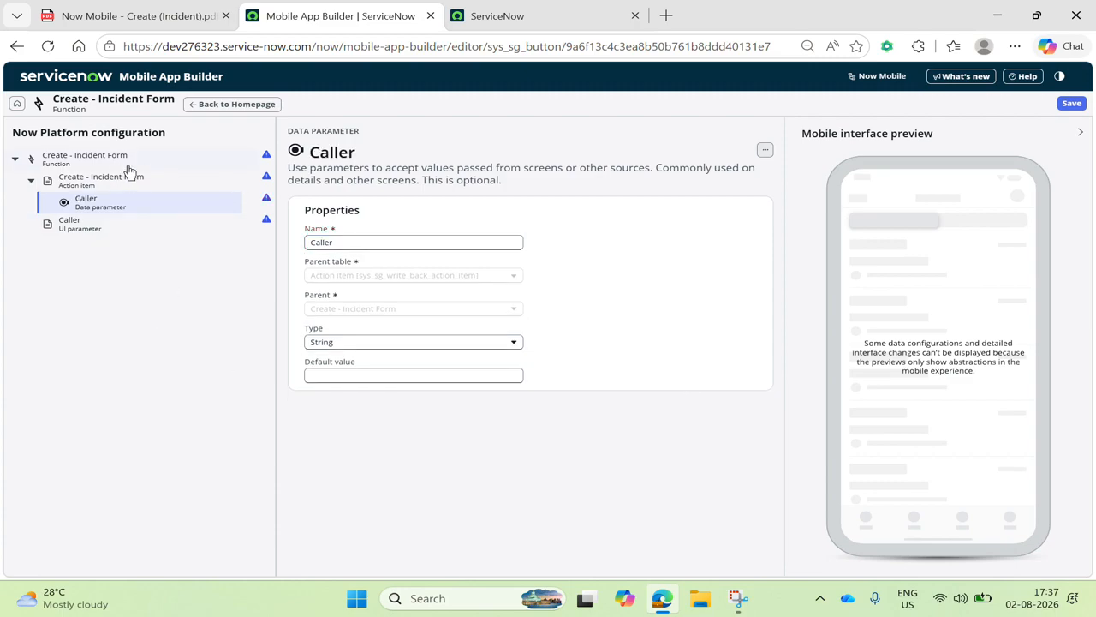
Save the Create - Incident Form function with its Caller data parameter and reload the page
left_click(1071, 105)
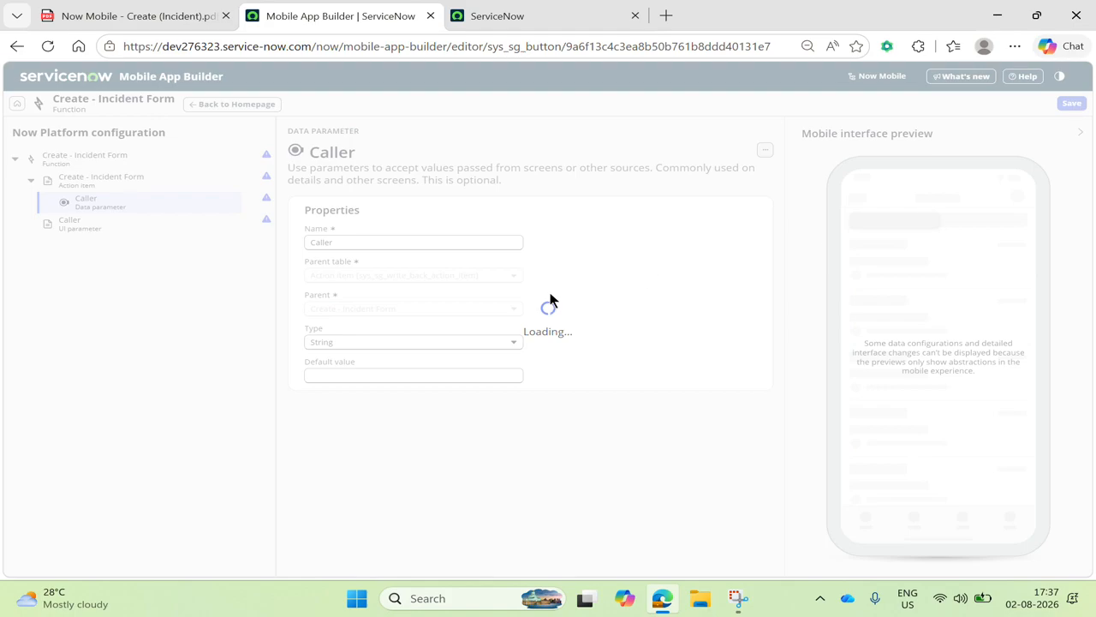
left_click(898, 116)
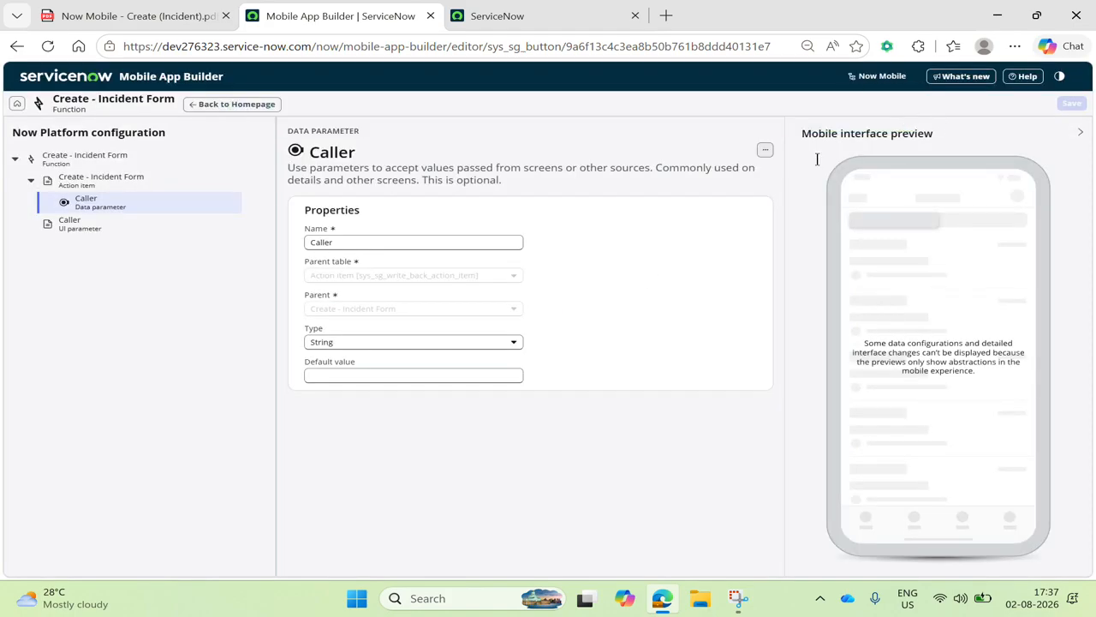
left_click(49, 48)
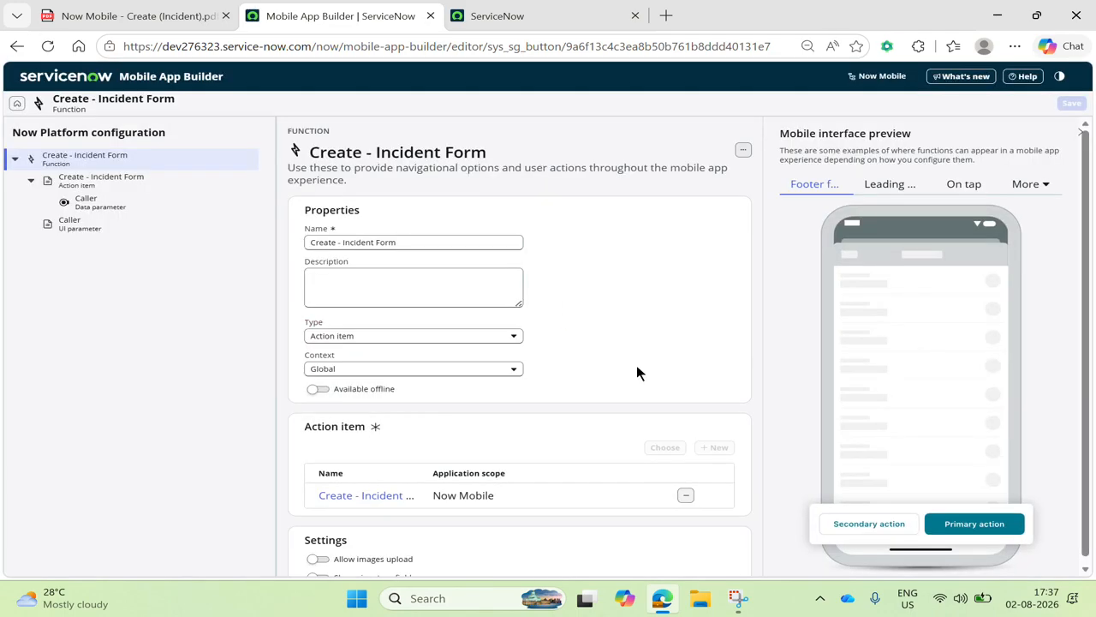
scroll(636, 365, "down", 3)
Set the action item's Caller field value to the Caller data parameter and save the changes
left_click(129, 178)
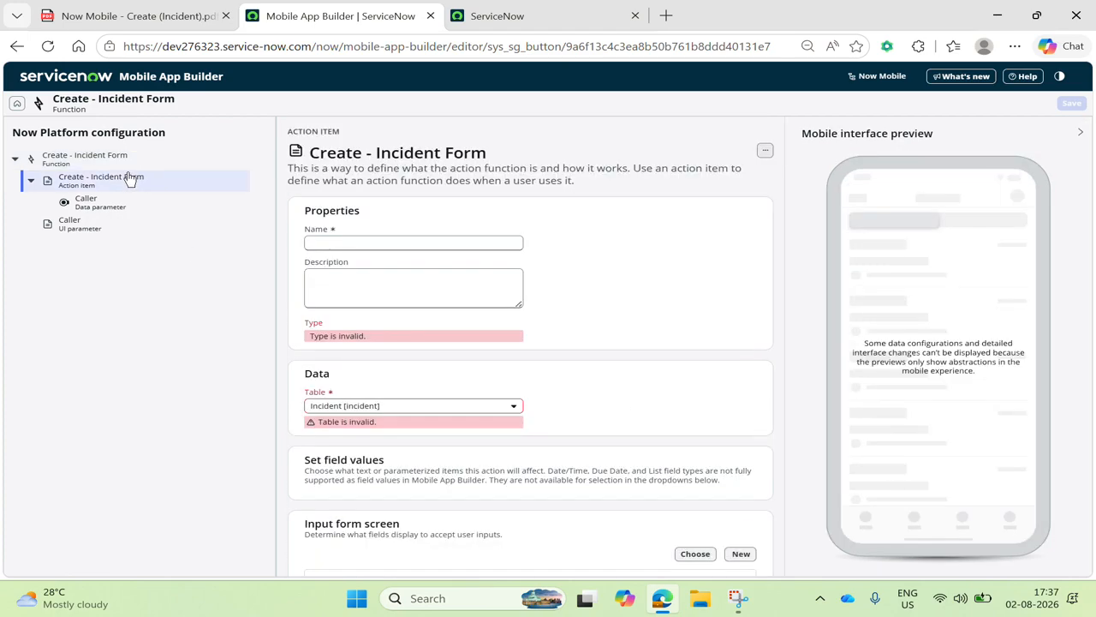
scroll(632, 347, "down", 3)
left_click(443, 310)
type("call")
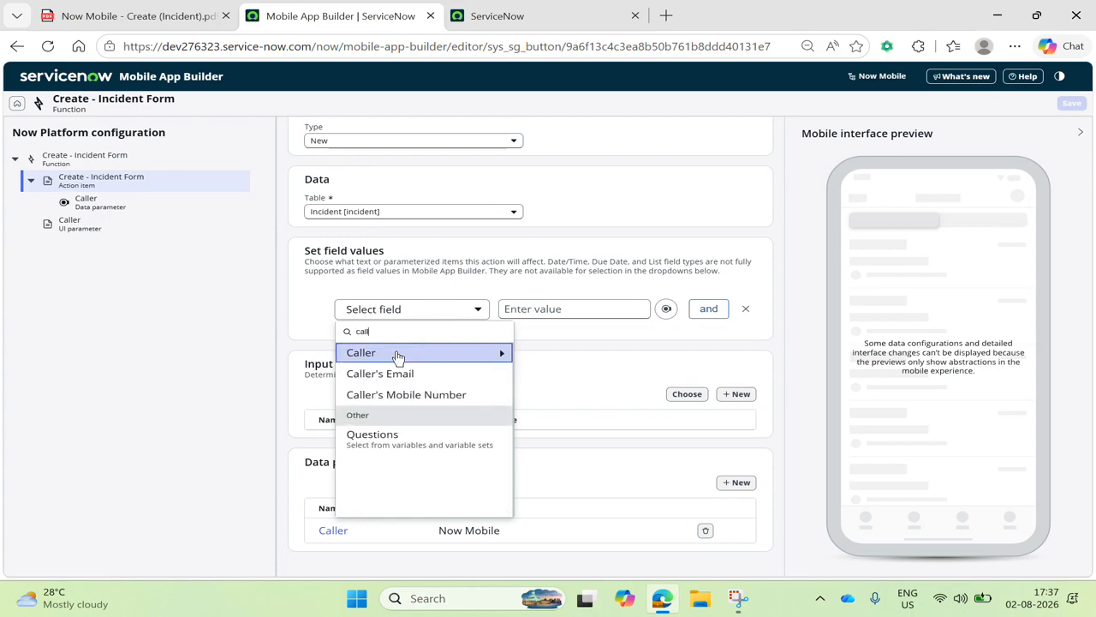
left_click(398, 352)
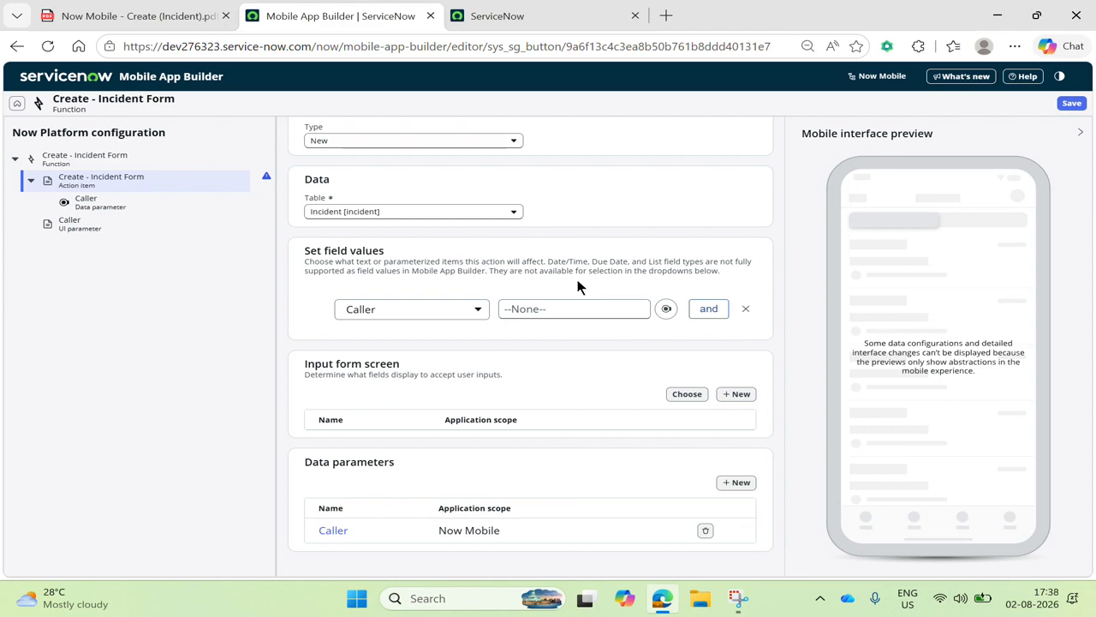
left_click(667, 309)
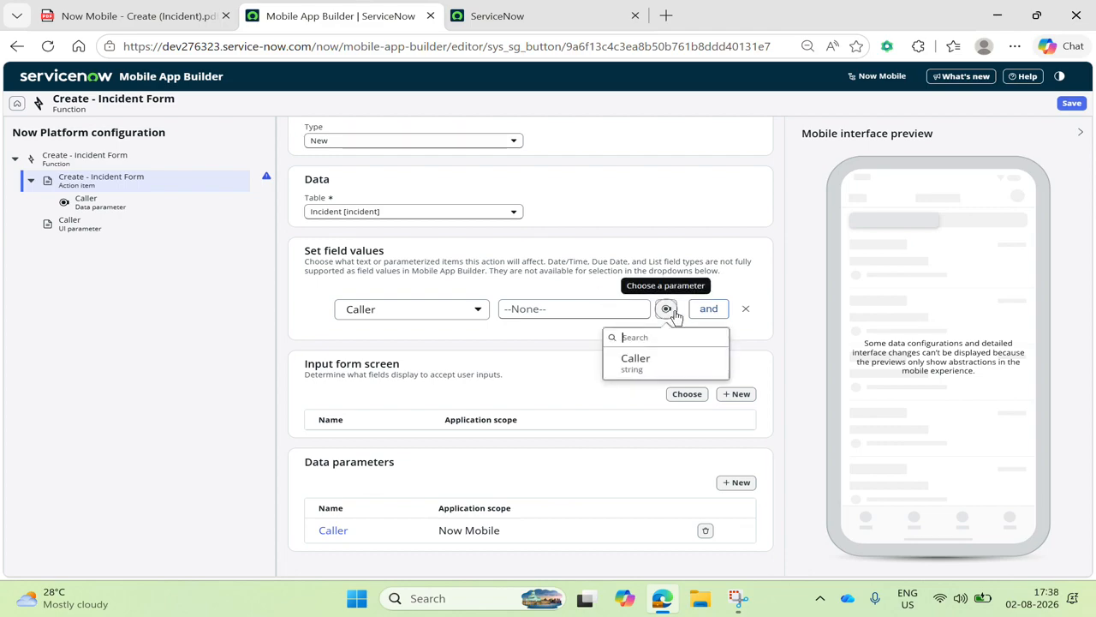
left_click(660, 362)
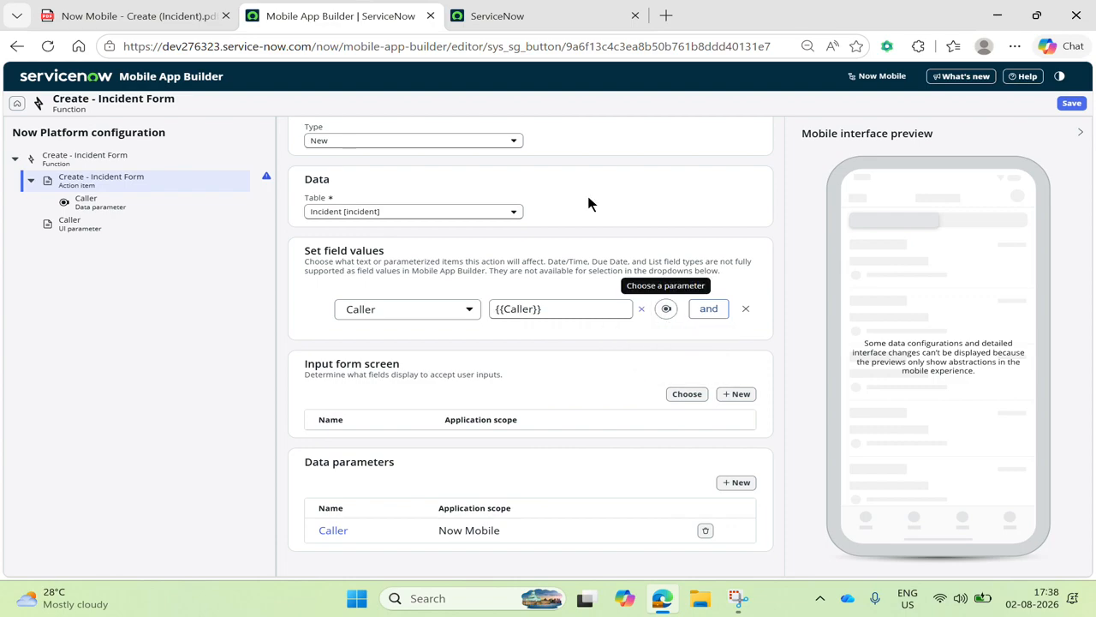
left_click(1071, 104)
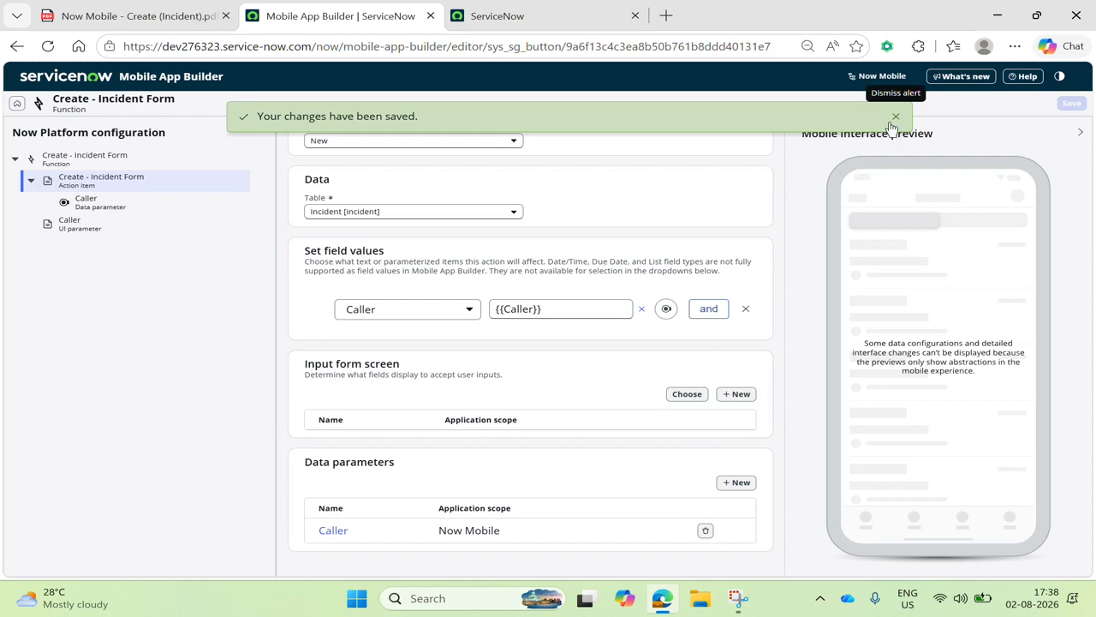
left_click(895, 117)
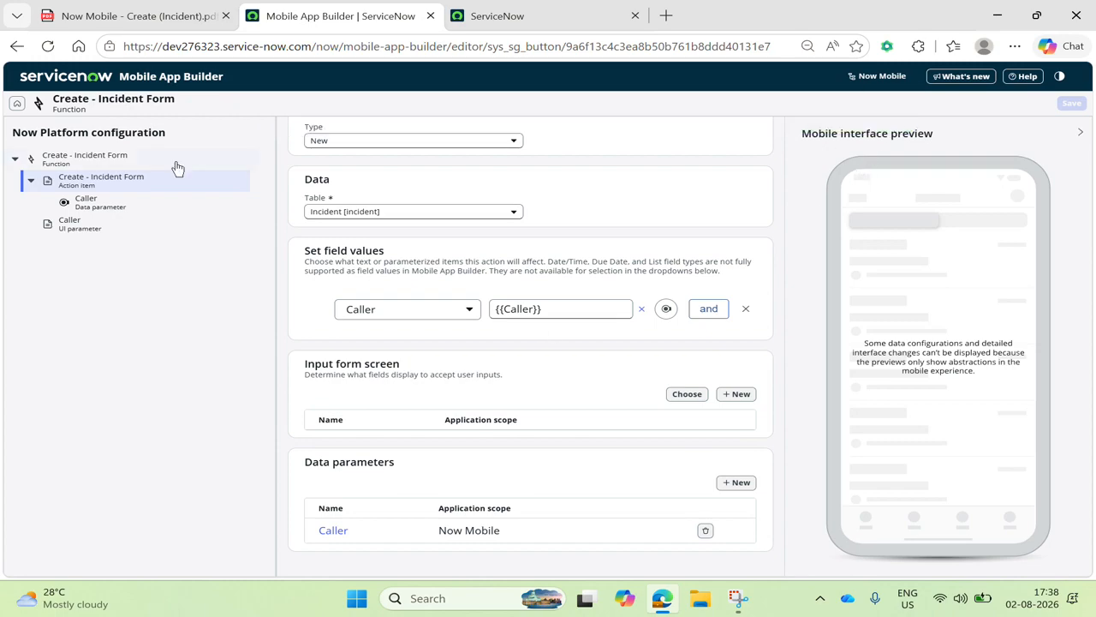
Add a second UI parameter to the Create - Incident Form function and name it "Category"
left_click(102, 158)
scroll(748, 335, "down", 10)
left_click(719, 193)
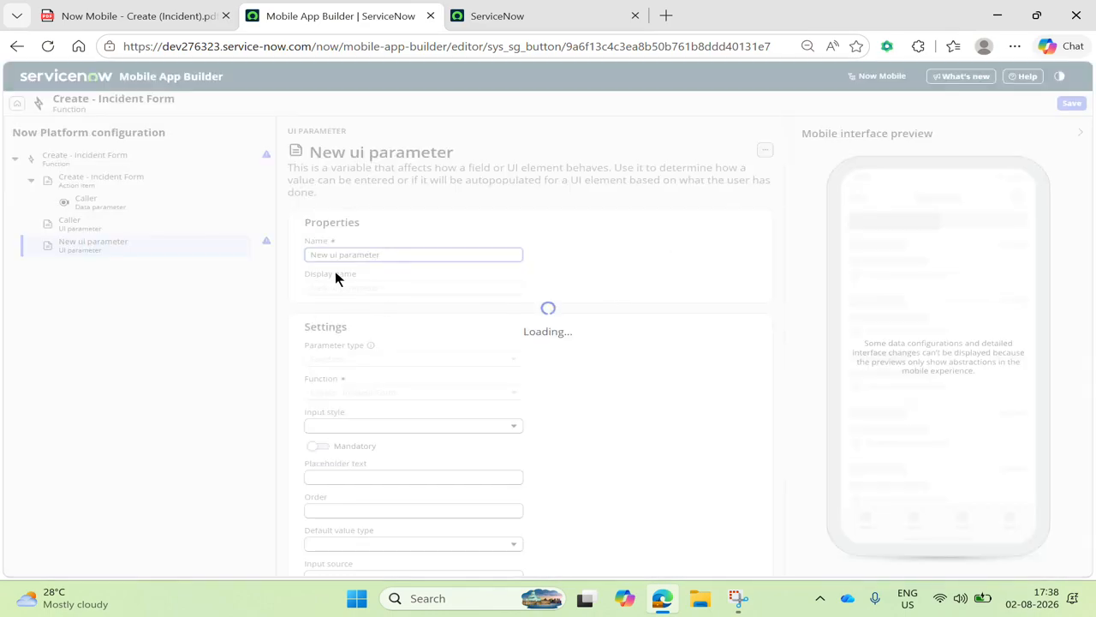
double_click(408, 259)
left_click(646, 251)
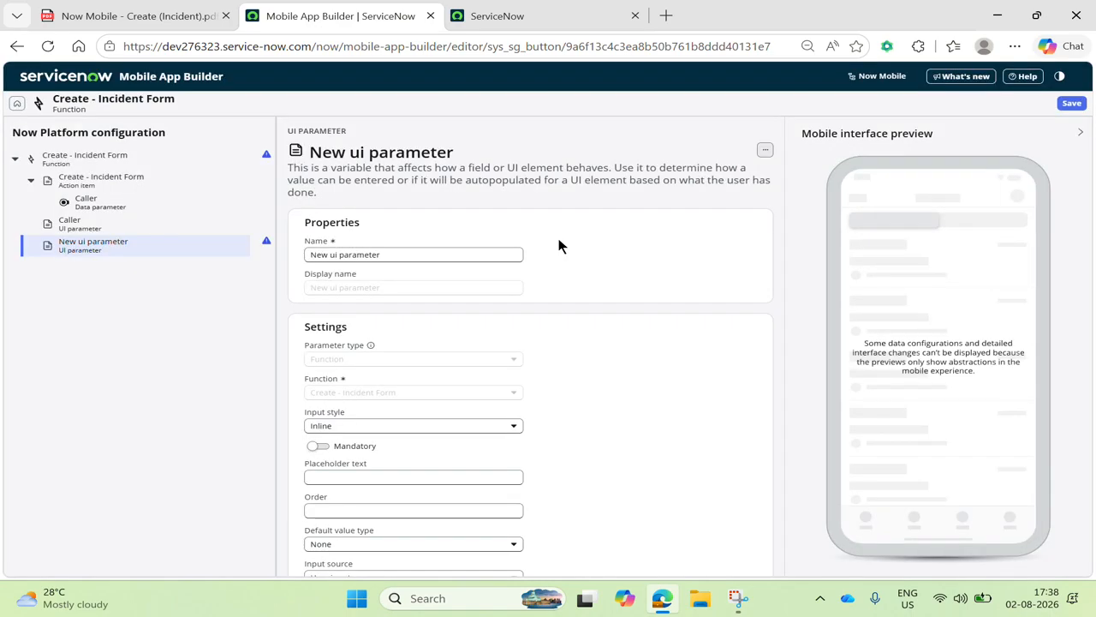
triple_click(511, 254)
key("BackSpace")
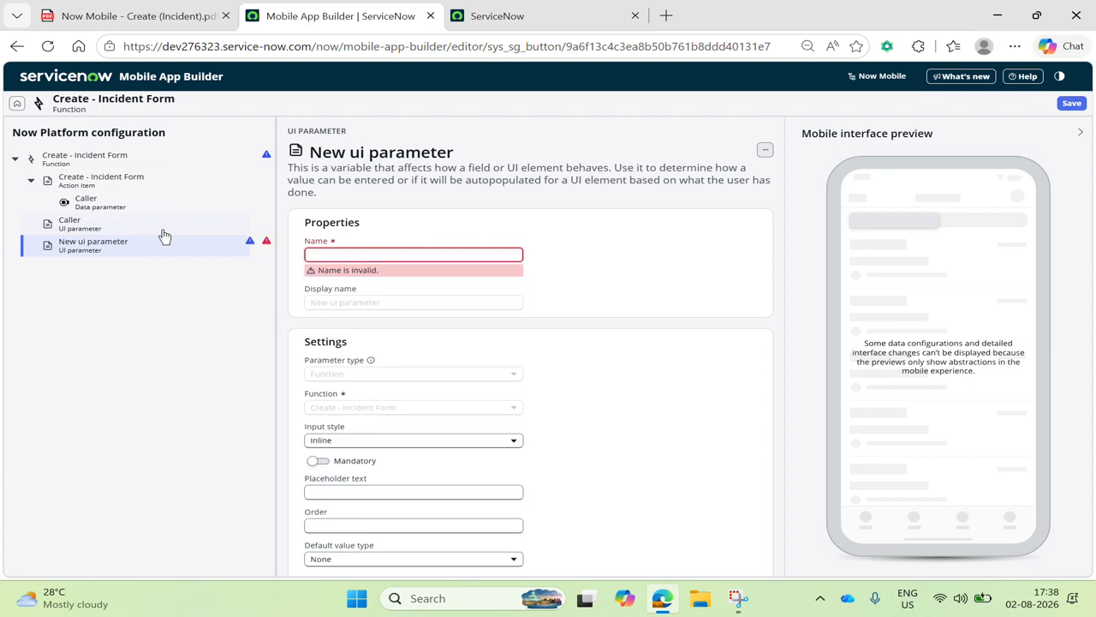
type("Category")
left_click(422, 444)
Set the Category UI parameter's order to 200 and its input type to Choice List
scroll(376, 368, "down", 3)
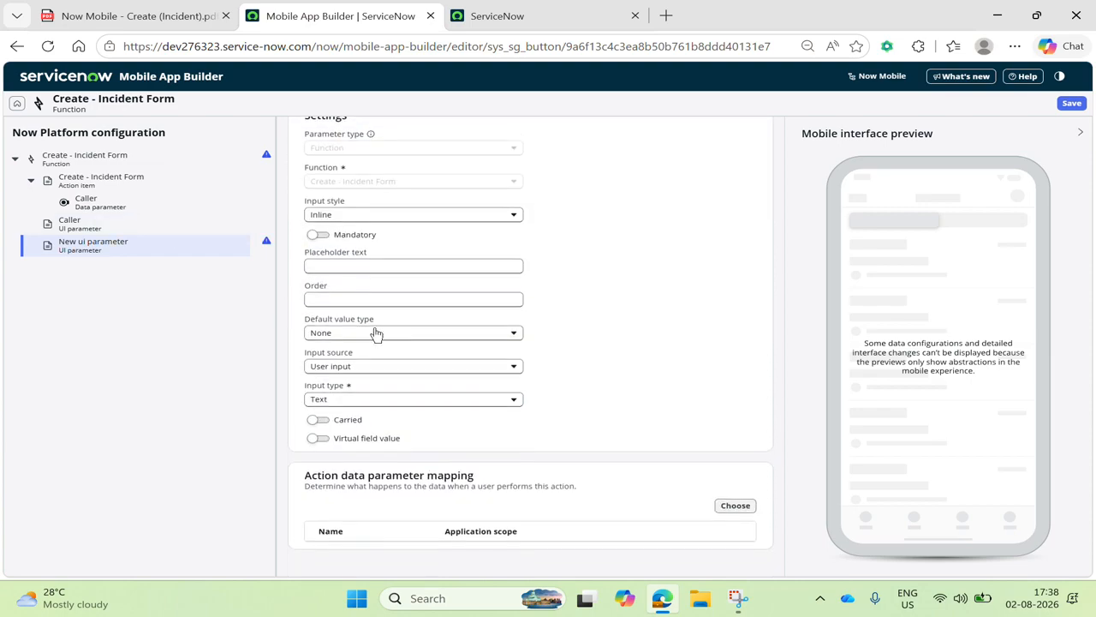
left_click(397, 299)
type("200")
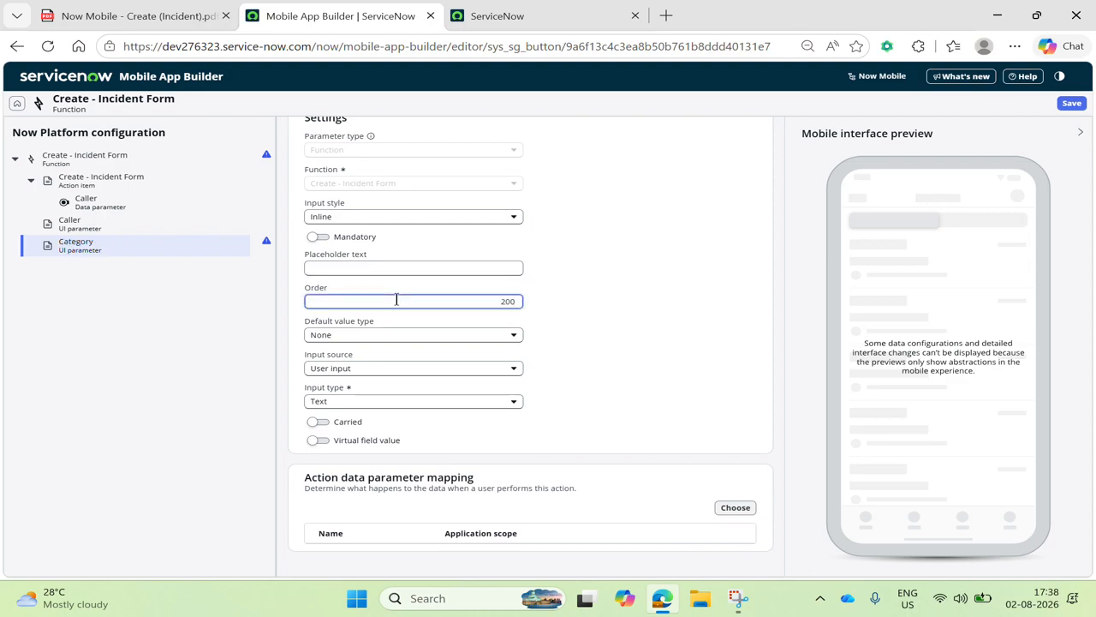
left_click(453, 373)
left_click(460, 412)
left_click(461, 406)
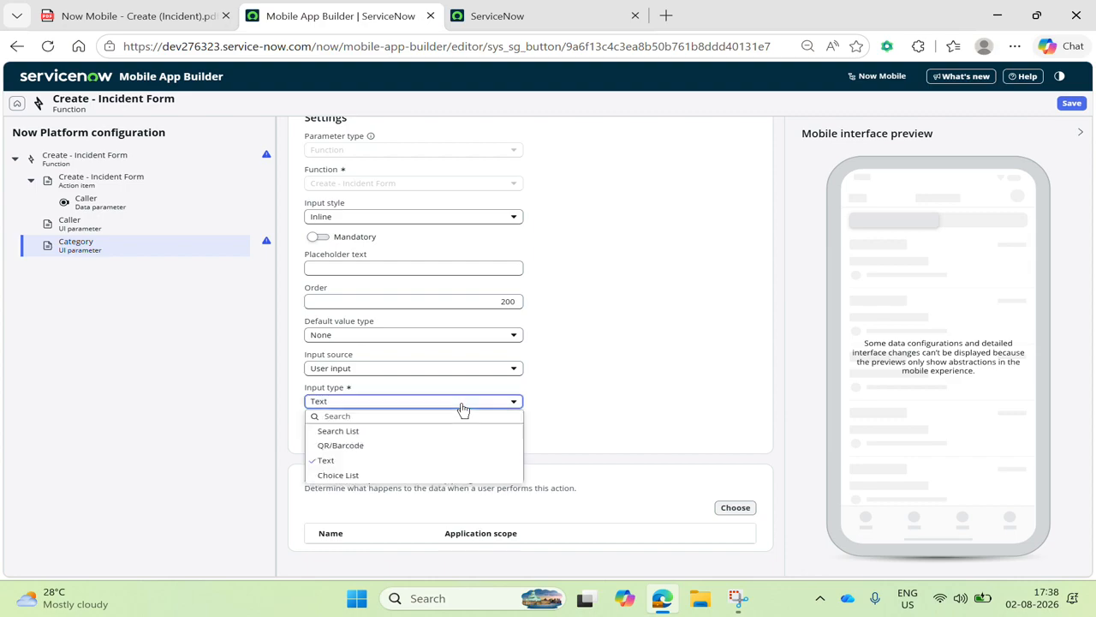
left_click(354, 475)
Set the Category UI parameter's data source to the Incident [incident] table and its Category field
scroll(416, 354, "down", 1)
left_click(415, 366)
type("in")
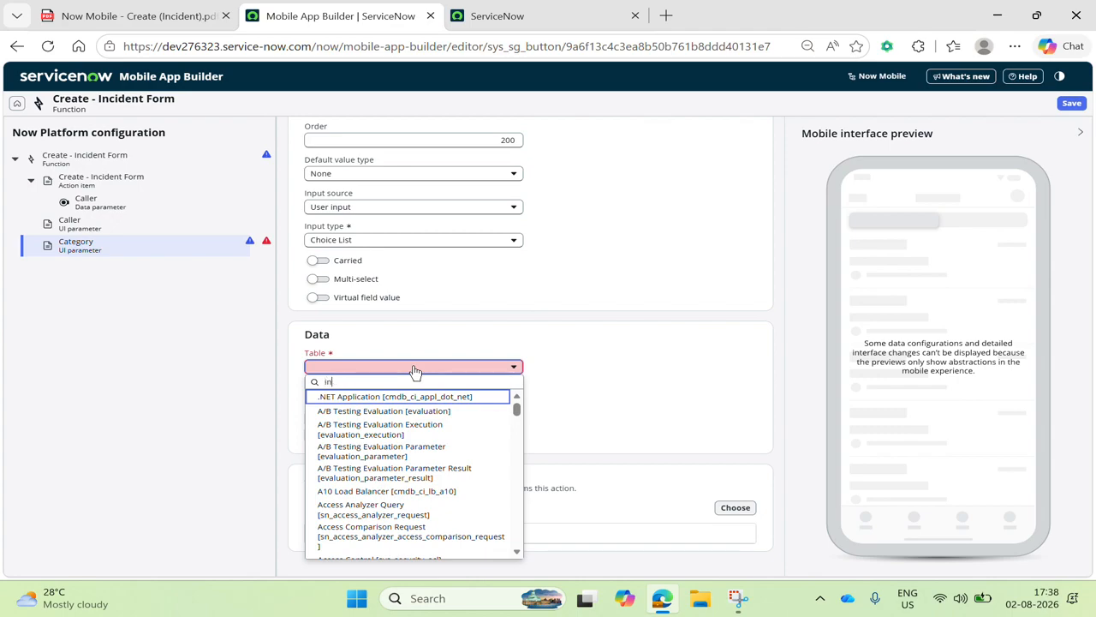
type("cident")
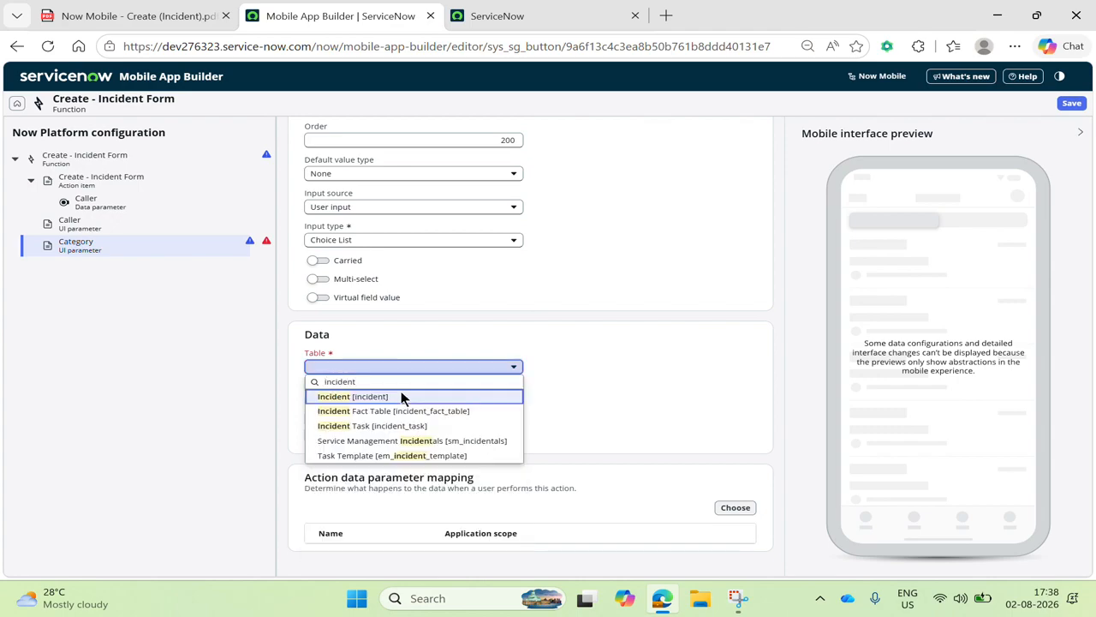
left_click(401, 395)
left_click(426, 421)
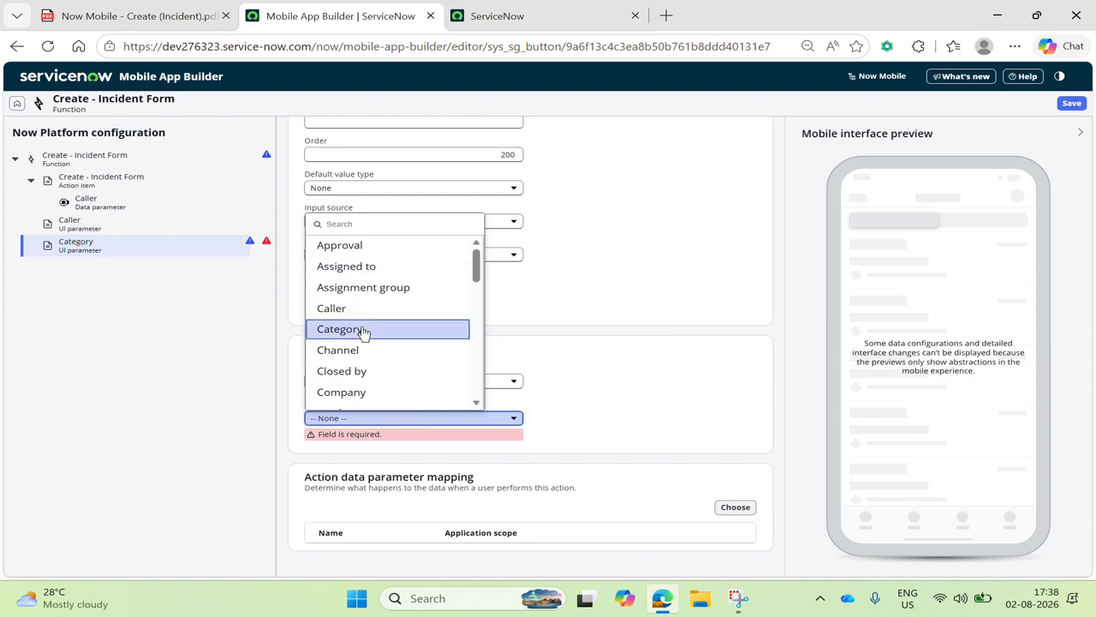
left_click(364, 331)
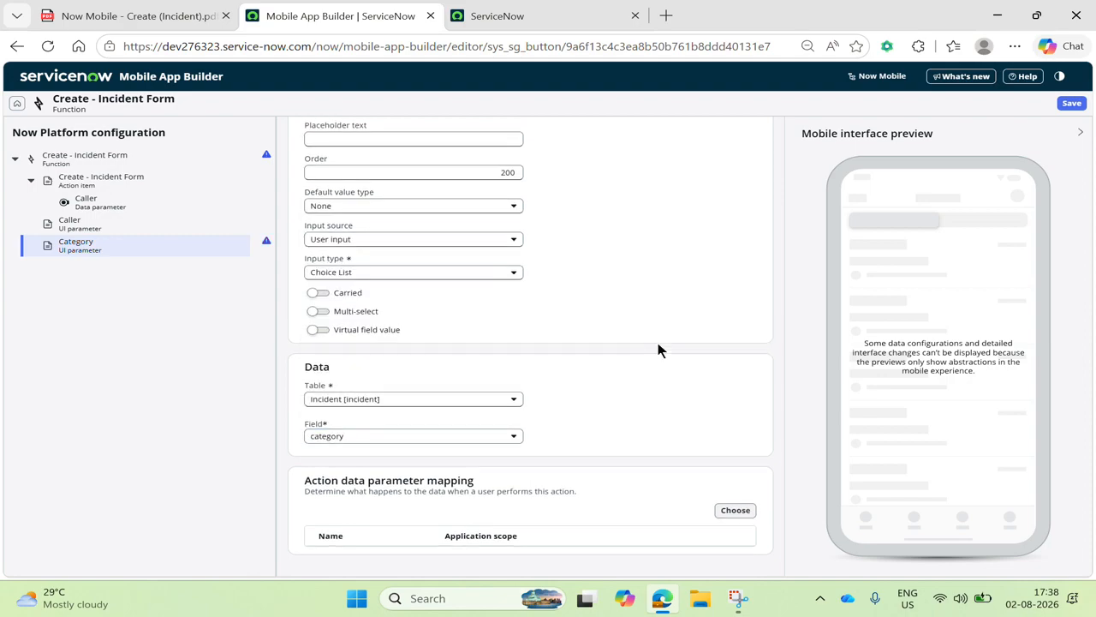
Add another data parameter to the Create - Incident Form action item and name it "Category"
left_click(101, 179)
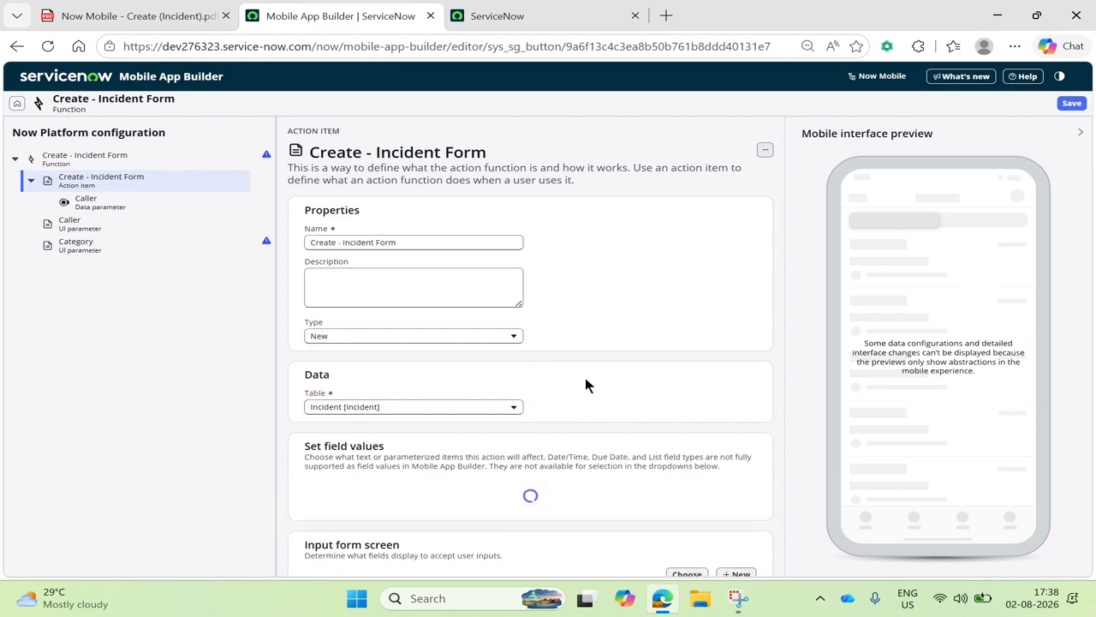
scroll(585, 376, "down", 3)
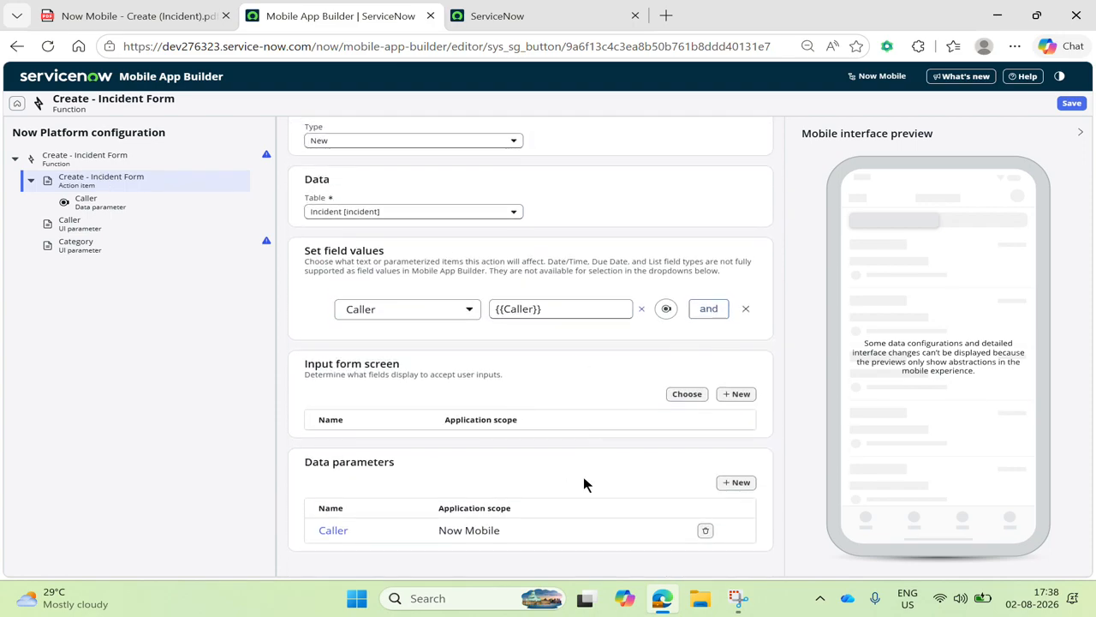
left_click(734, 482)
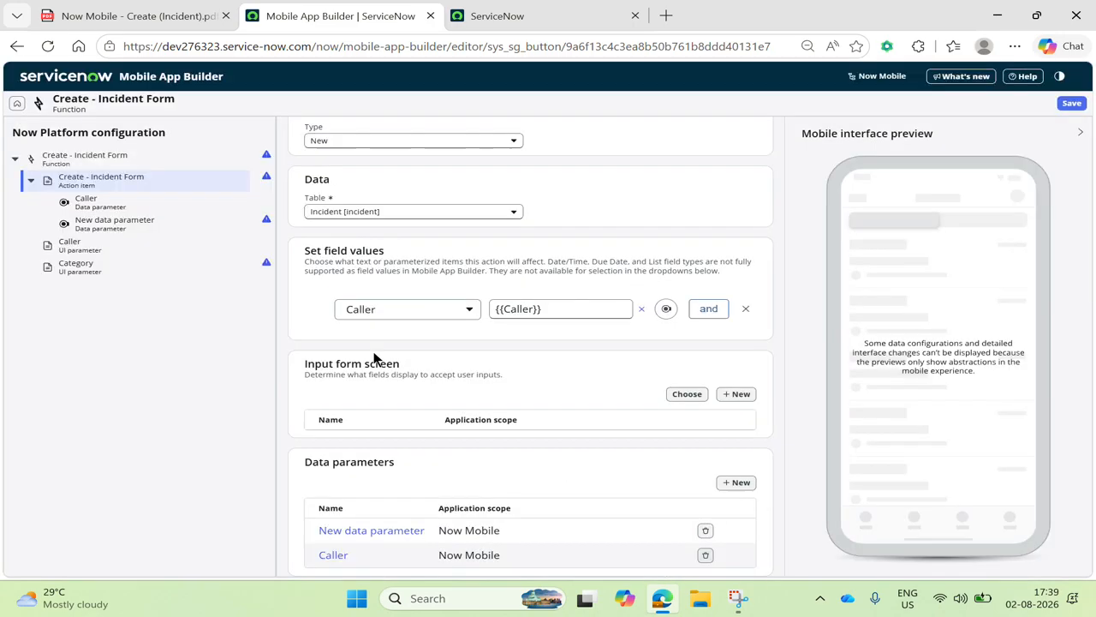
left_click_drag(412, 242, 68, 231)
key("BackSpace")
type("Categp")
key("BackSpace")
type("ory")
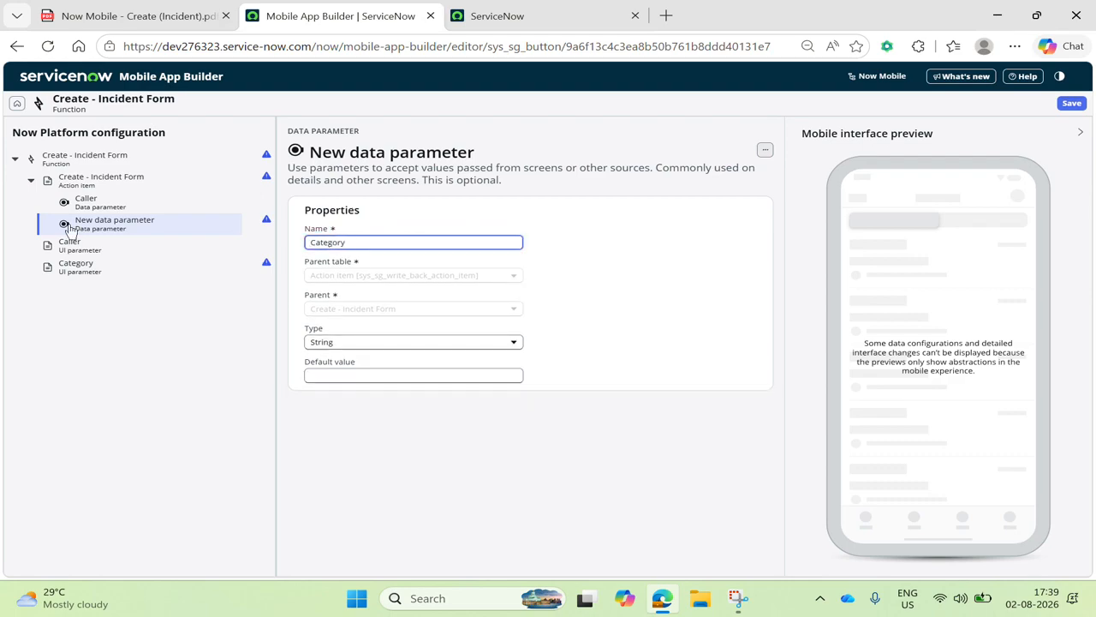
left_click(424, 205)
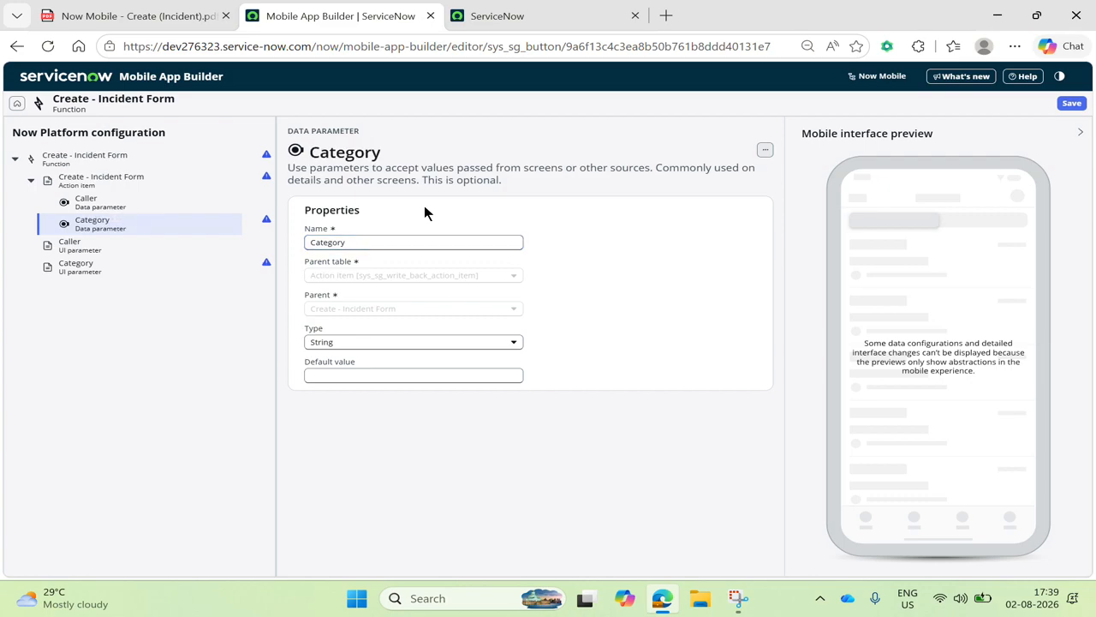
Add a second field value to the action item that sets Category to the Category data parameter
left_click(96, 187)
scroll(588, 411, "down", 3)
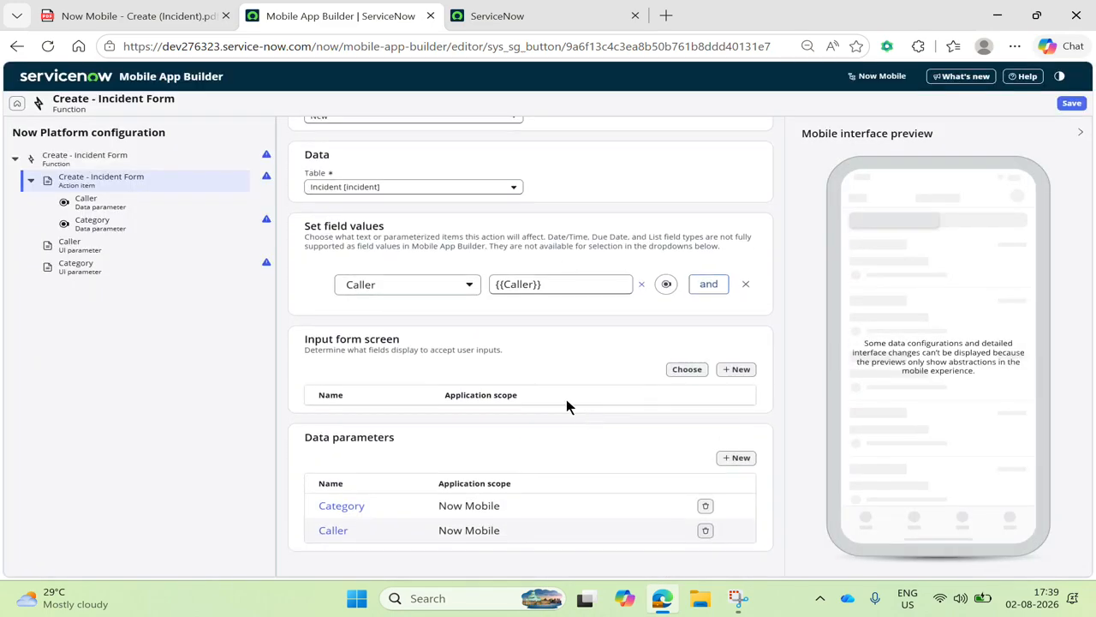
left_click(708, 285)
left_click(404, 325)
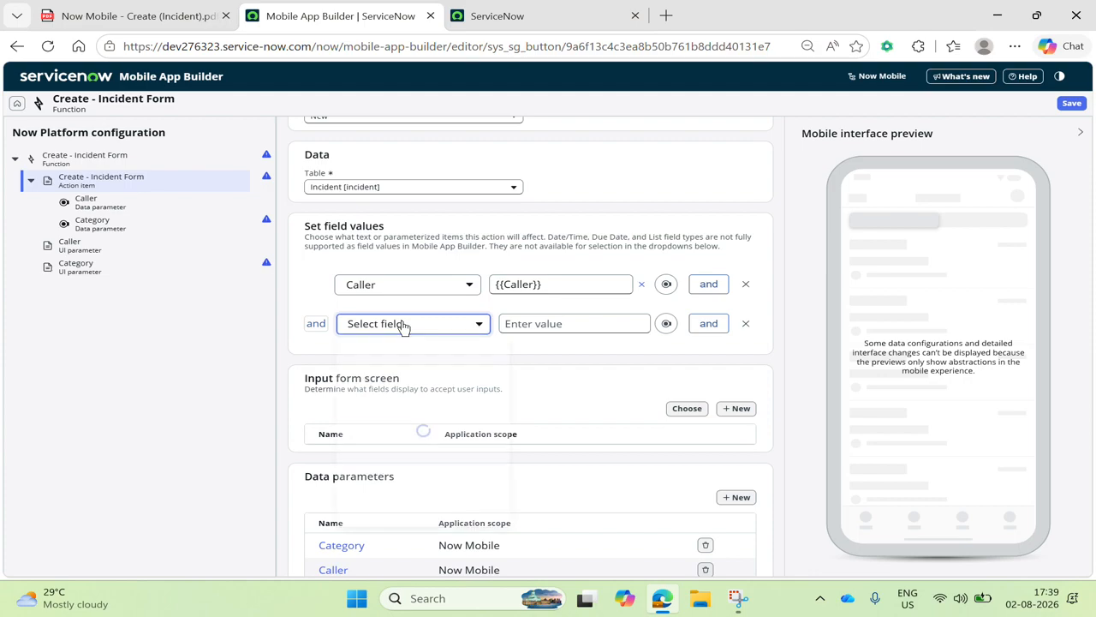
type("catego")
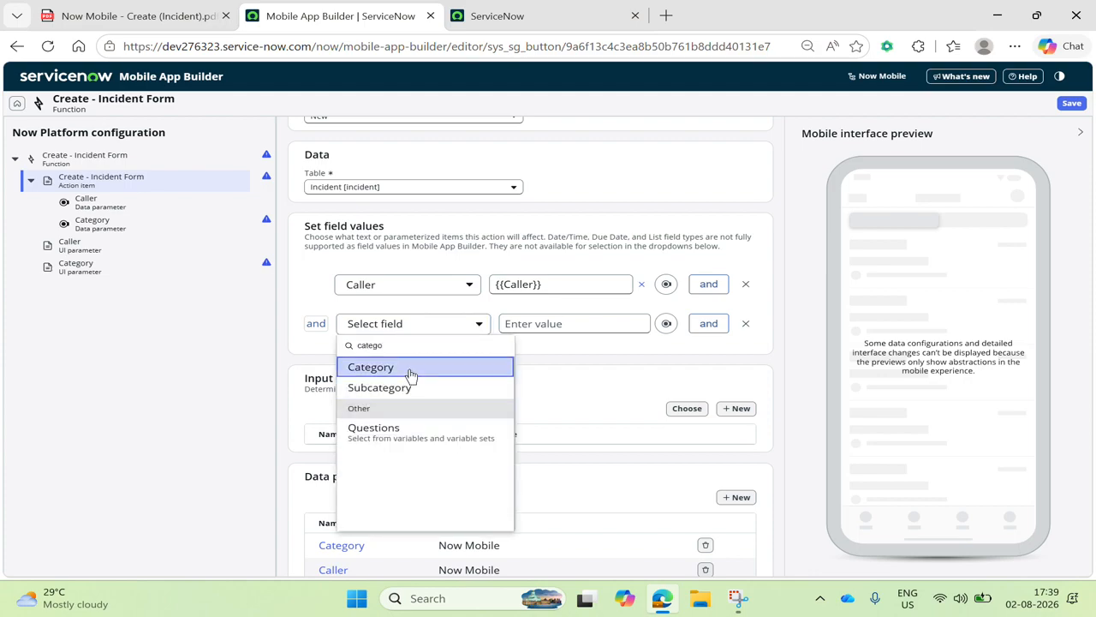
left_click(409, 369)
left_click(673, 329)
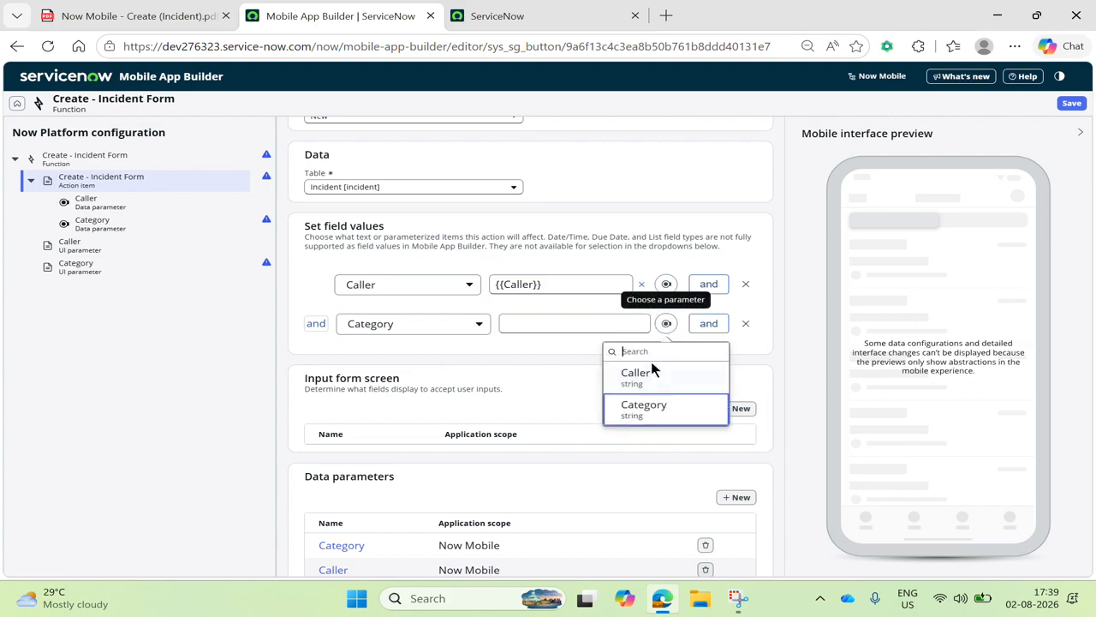
left_click(656, 406)
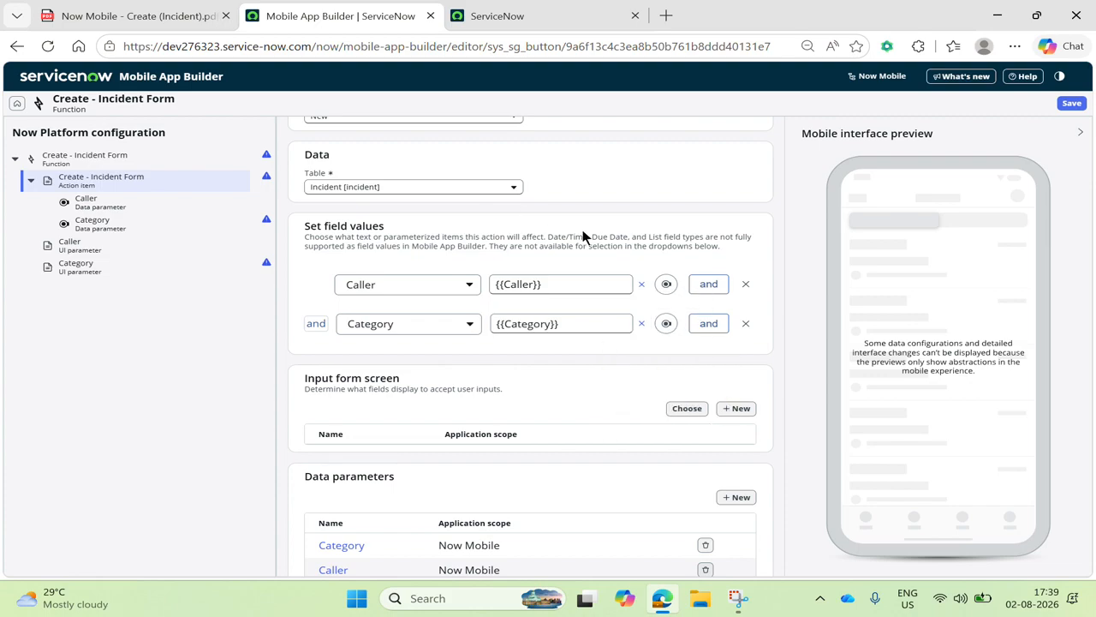
Add another UI parameter to the Create - Incident Form function and name it "Subcategory"
left_click(96, 163)
scroll(544, 433, "down", 10)
scroll(458, 399, "up", 1)
scroll(503, 349, "up", 1)
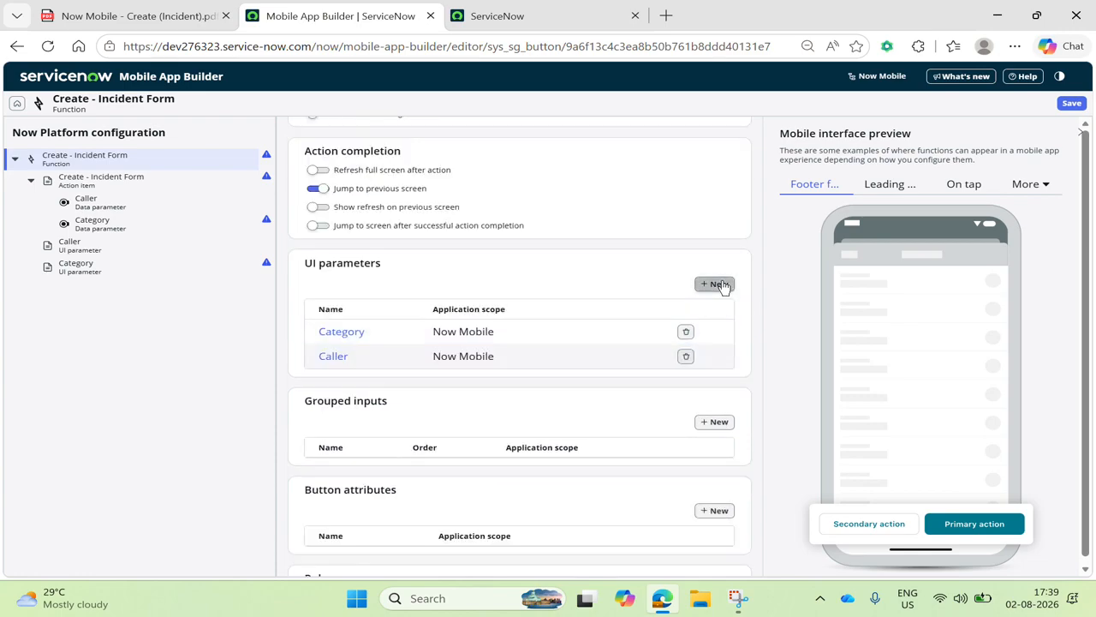
left_click(725, 287)
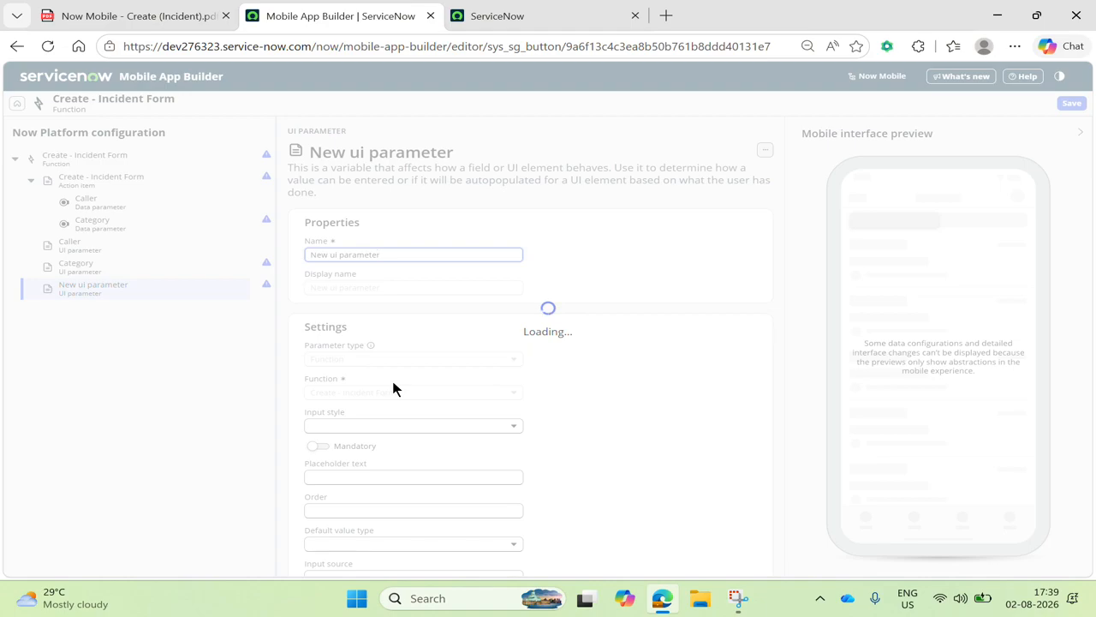
key("BackSpace")
key("BackSpace")
key("BackSpace")
key("BackSpace")
key("BackSpace")
key("BackSpace")
key("BackSpace")
key("BackSpace")
key("BackSpace")
key("BackSpace")
key("BackSpace")
key("BackSpace")
key("BackSpace")
key("BackSpace")
key("BackSpace")
key("BackSpace")
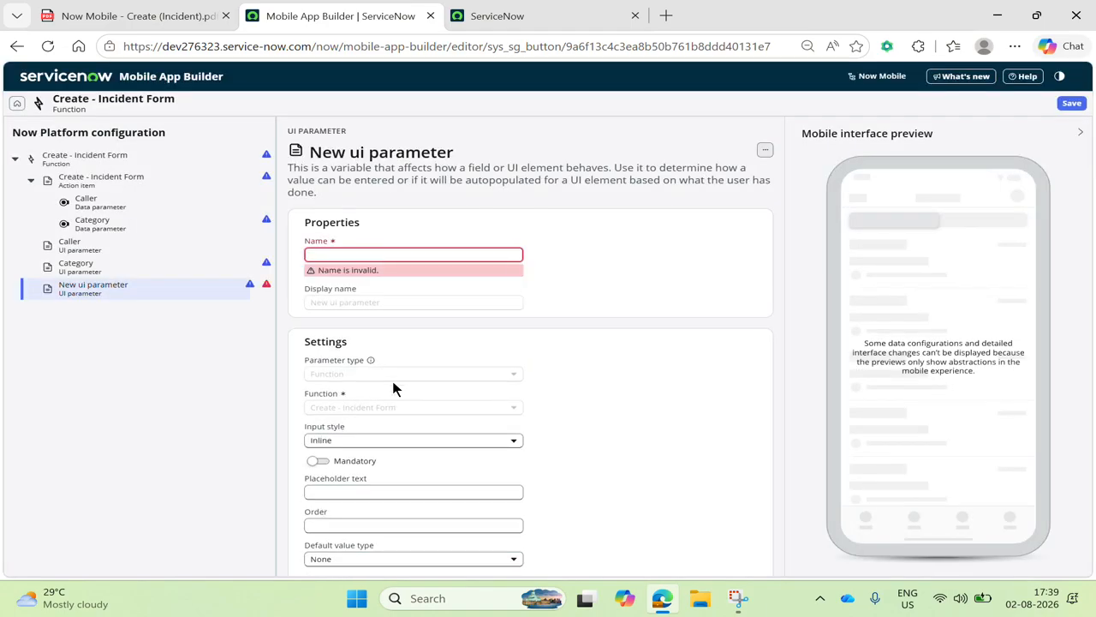
type("Subcategory")
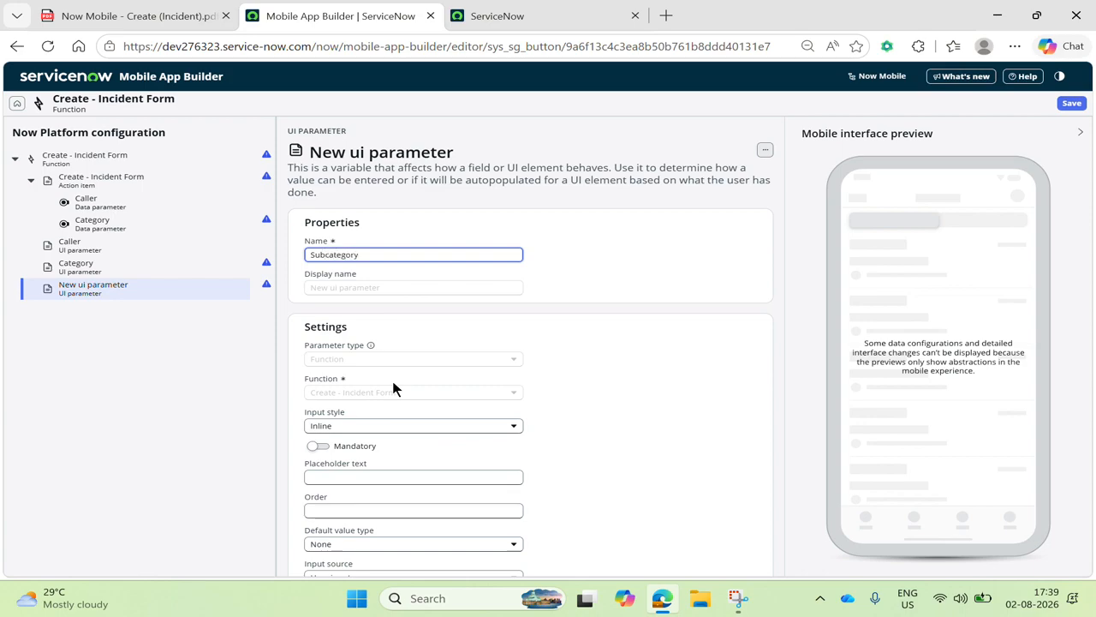
Set the Subcategory UI parameter's input type to Choice List
scroll(695, 319, "down", 3)
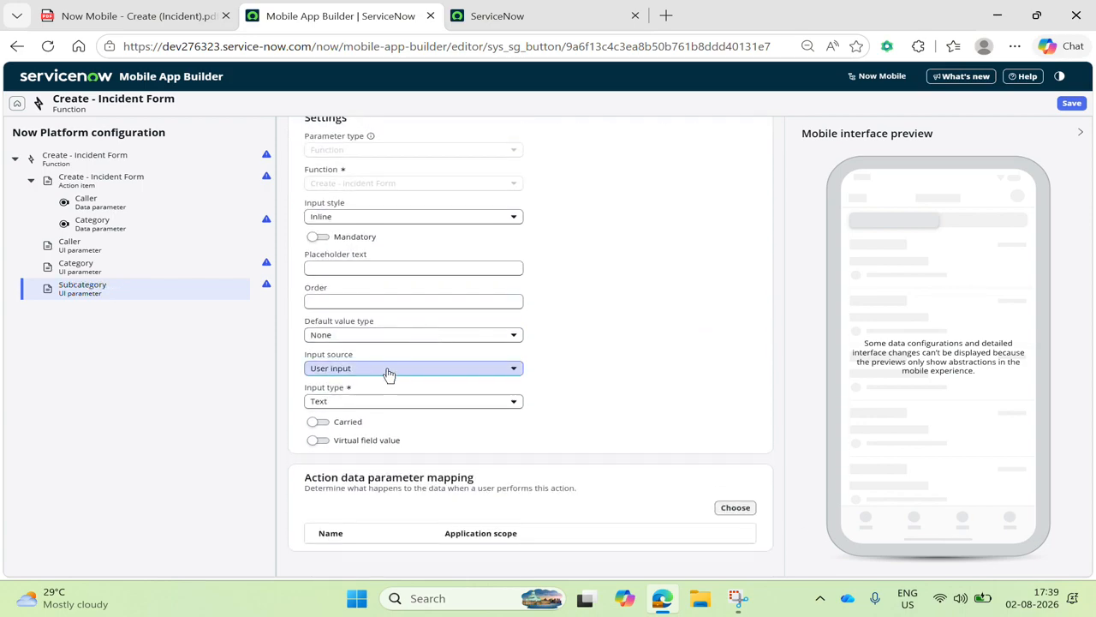
left_click(375, 403)
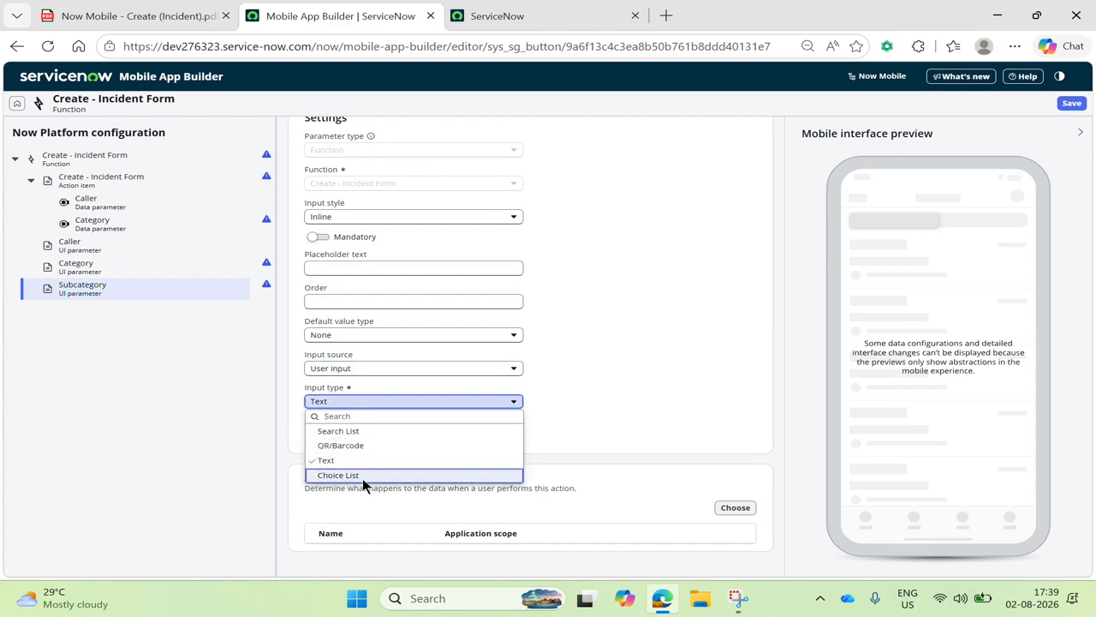
left_click(363, 476)
Set the Subcategory UI parameter's data source to the Incident [incident] table and its Subcategory field
scroll(578, 454, "down", 2)
left_click(390, 366)
type("in")
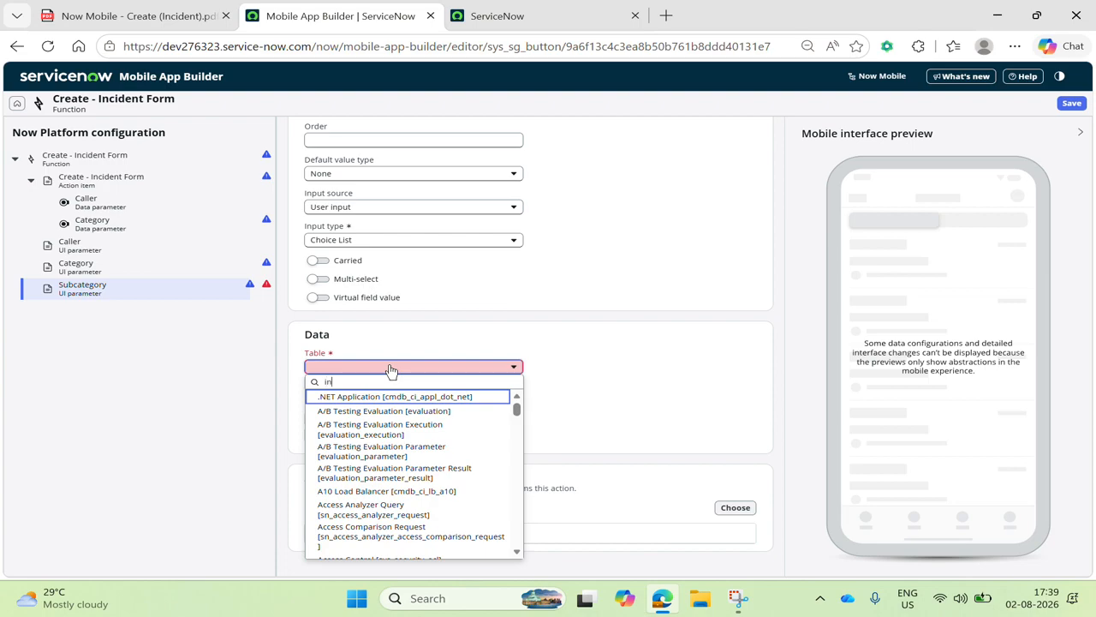
type("cident")
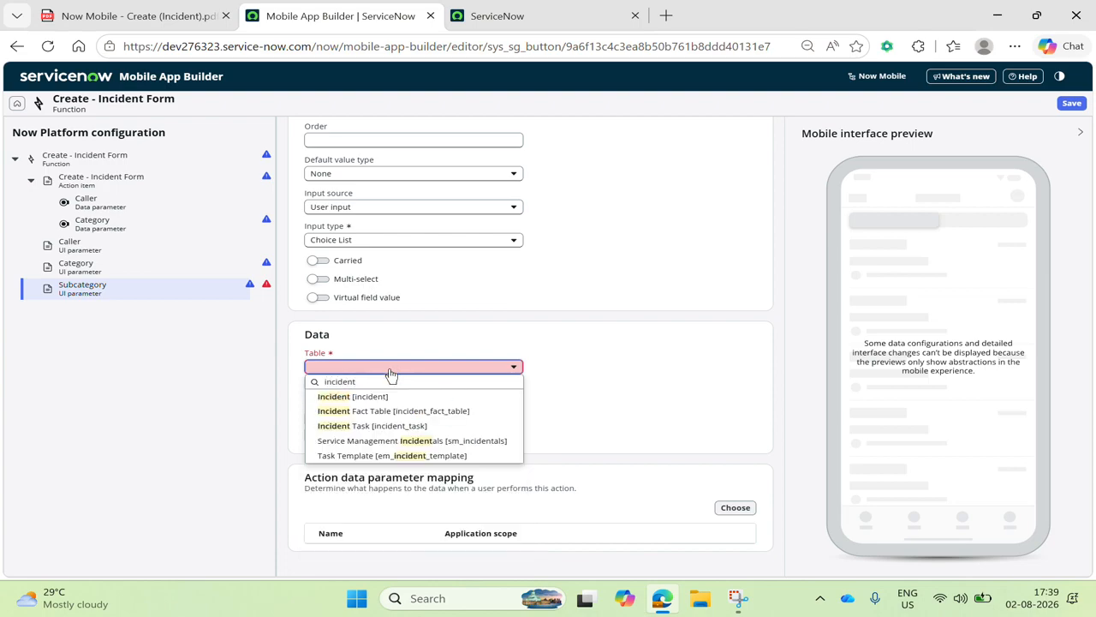
left_click(383, 396)
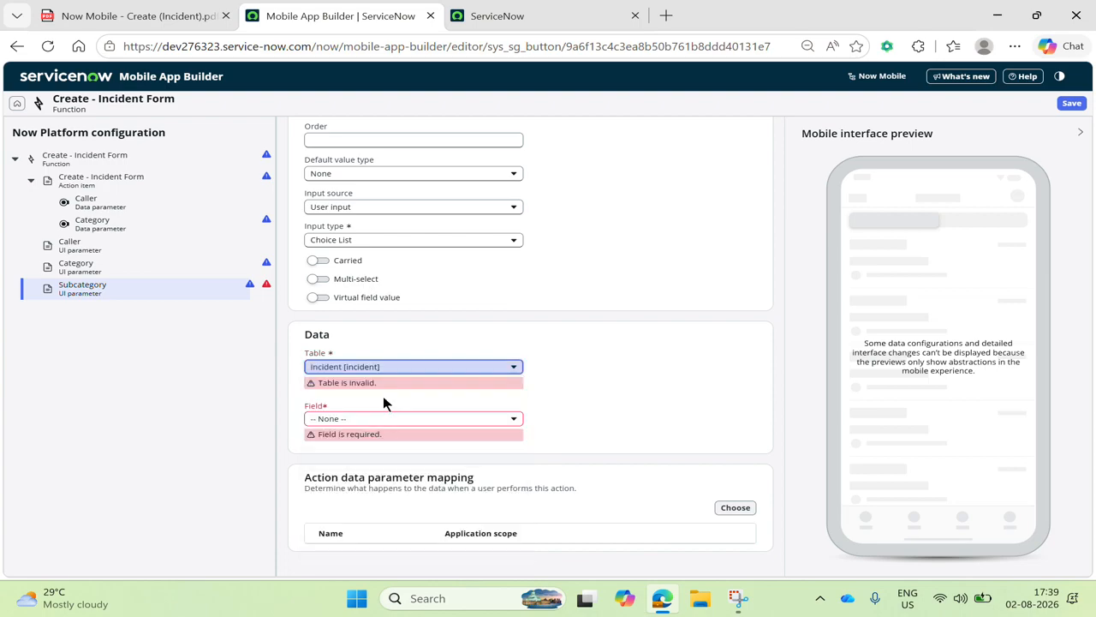
left_click(491, 421)
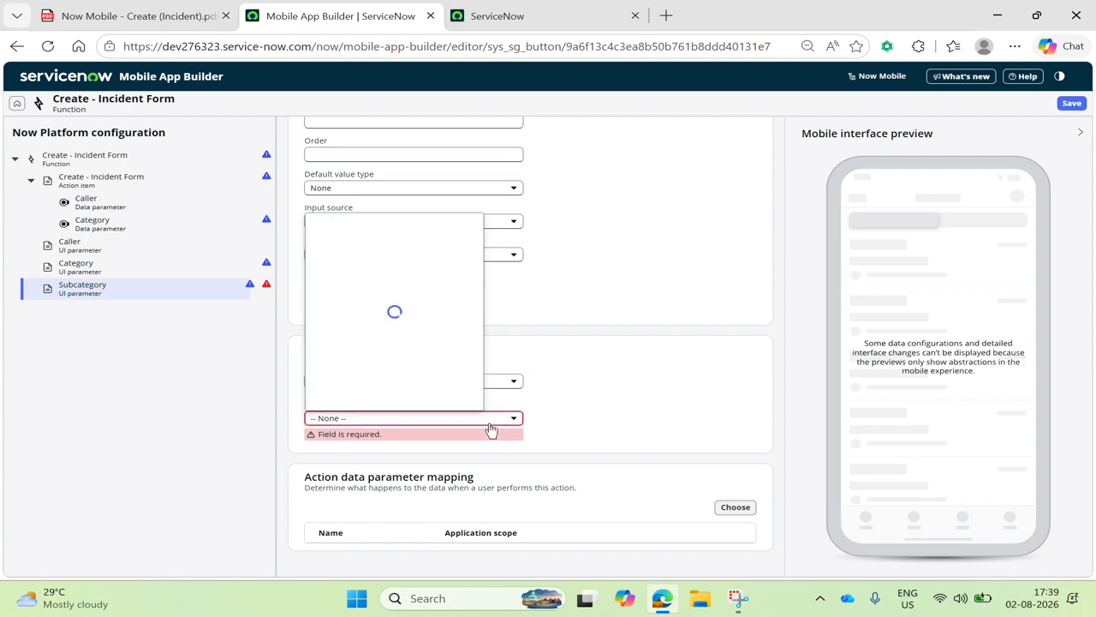
scroll(377, 360, "down", 3)
scroll(374, 362, "up", 3)
scroll(380, 294, "down", 1)
scroll(379, 294, "up", 1)
type("sub")
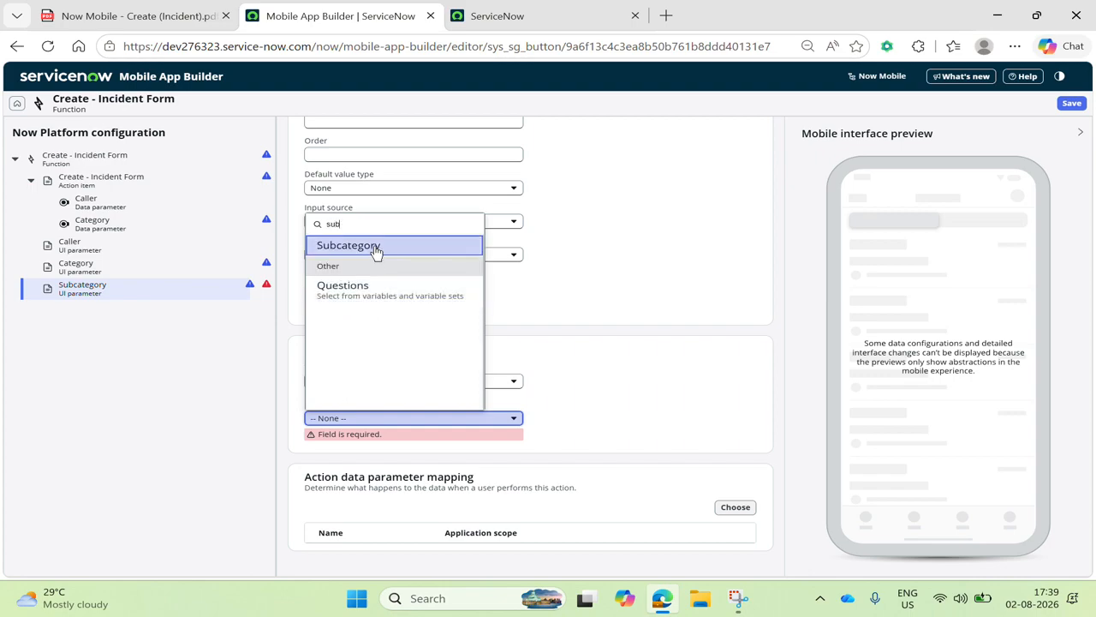
left_click(374, 247)
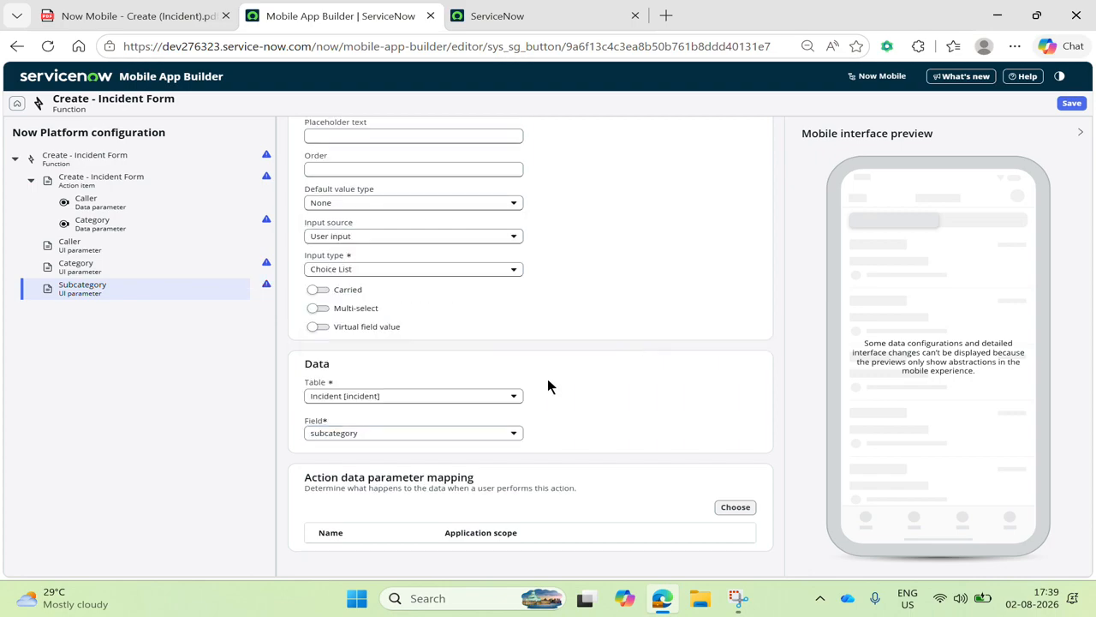
Add a third data parameter to the Create - Incident Form action item and name it "Subcategory"
left_click(123, 178)
scroll(557, 409, "down", 3)
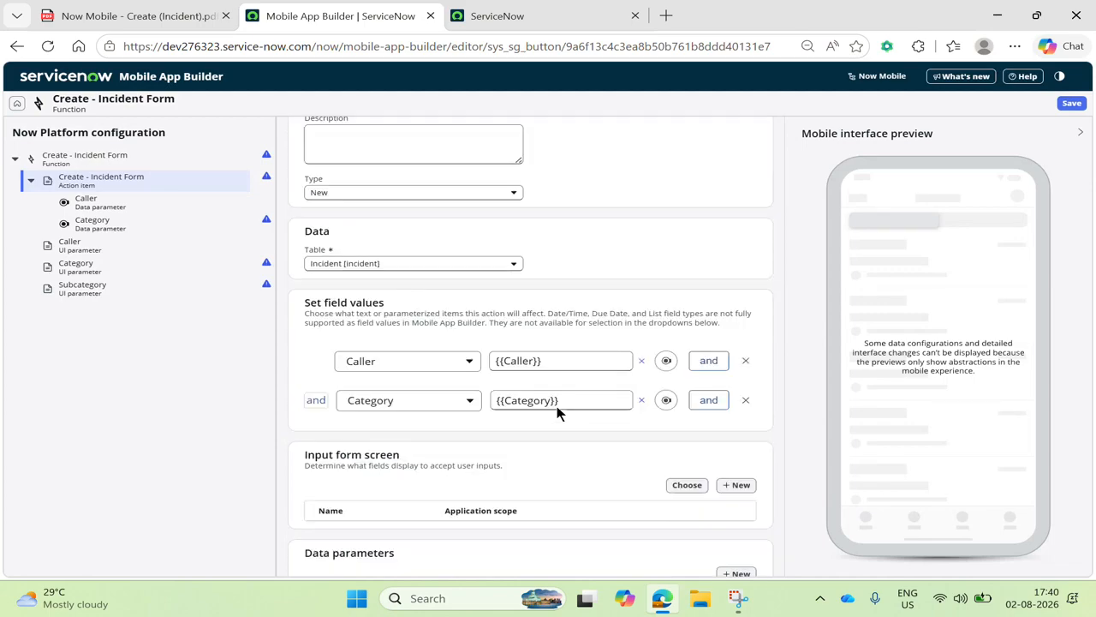
left_click(737, 458)
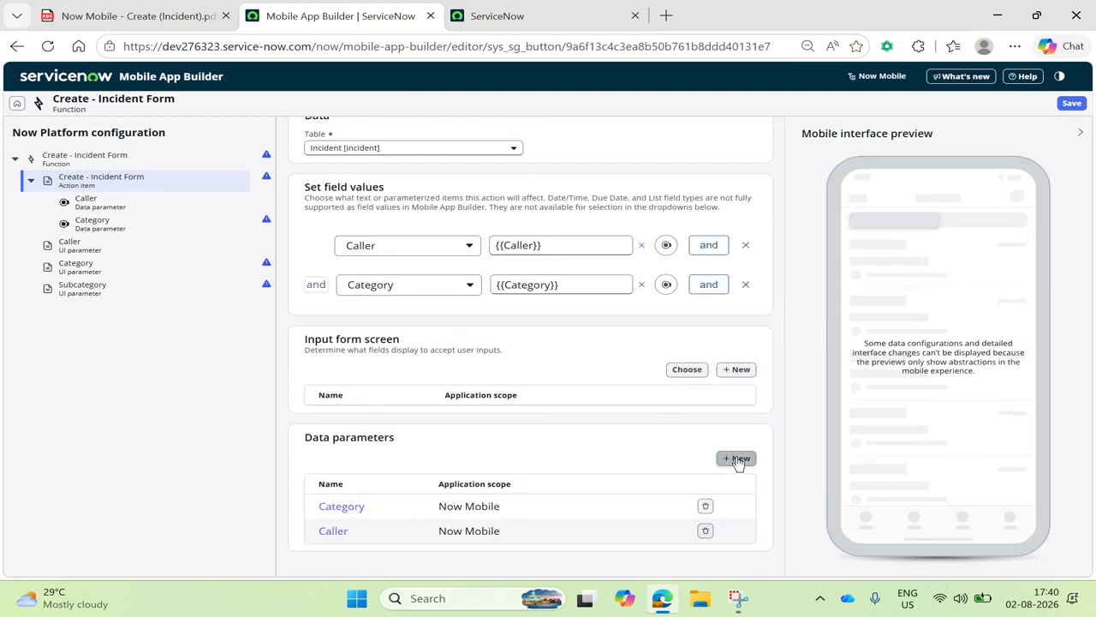
key("BackSpace")
key("BackSpace")
key("BackSpace")
key("ctrl+a")
type("Su")
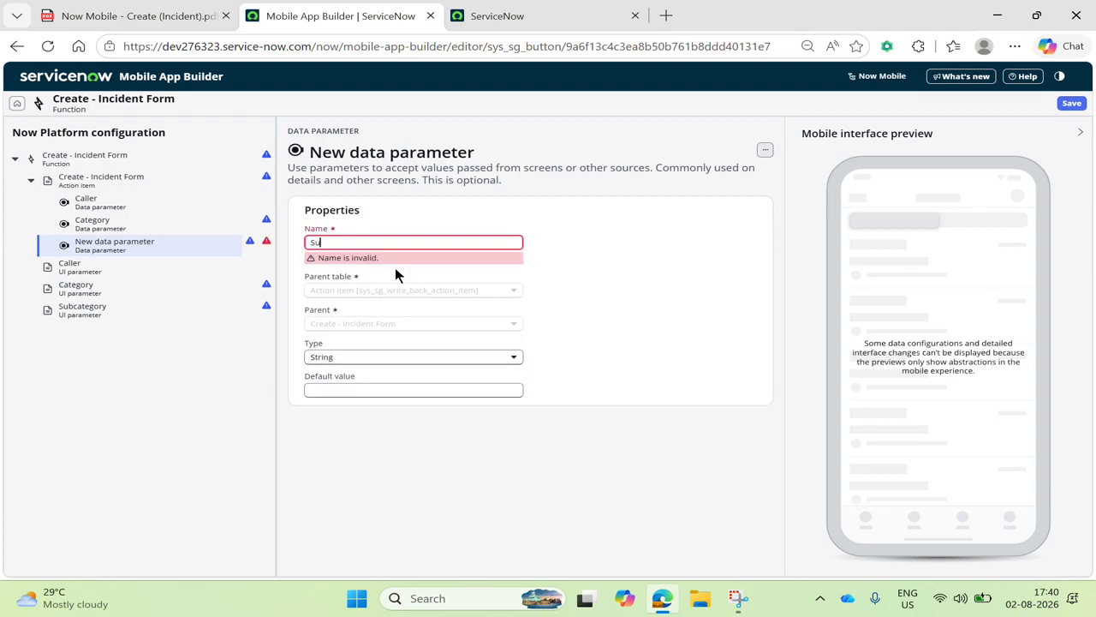
type("bcatgory")
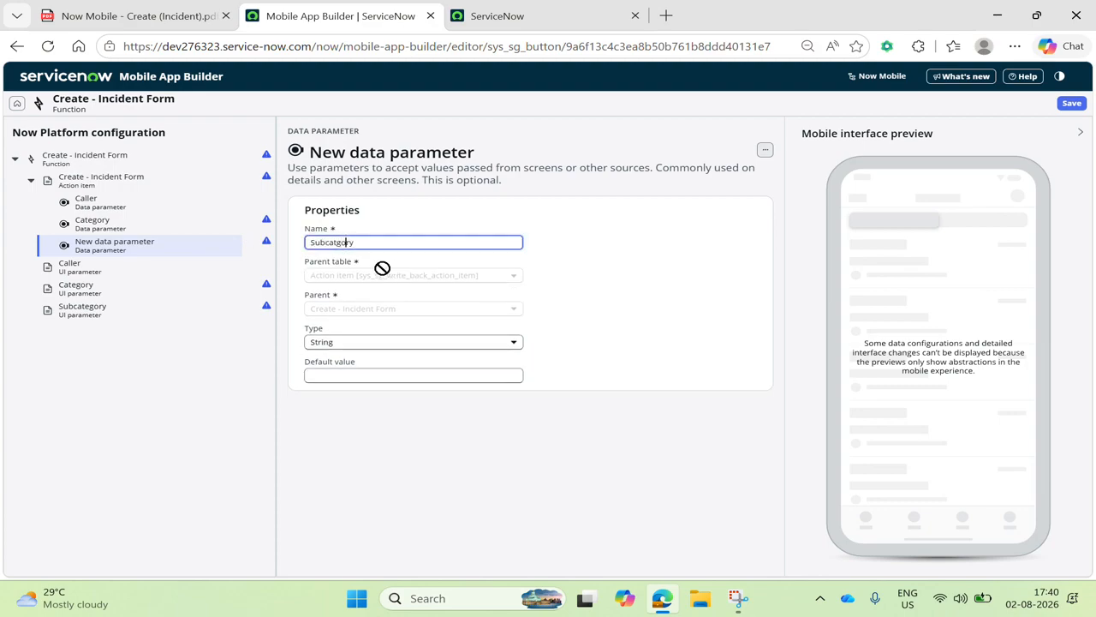
type("e")
left_click(491, 264)
Add a third field value to the action item that sets Subcategory to the Subcategory data parameter
left_click(167, 180)
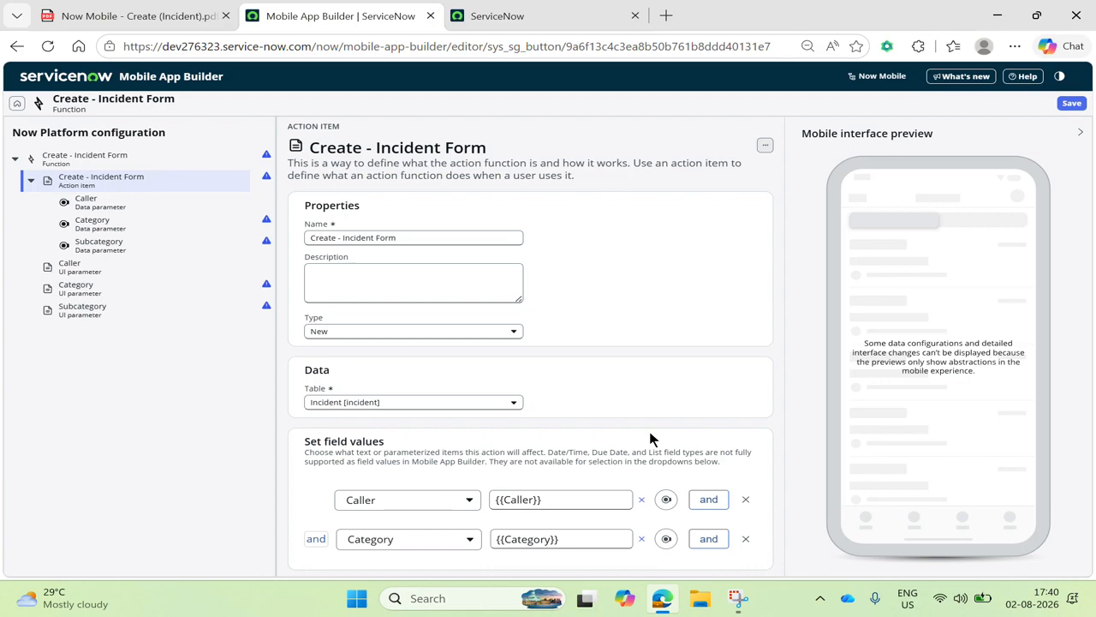
scroll(650, 438, "down", 3)
left_click(710, 260)
left_click(413, 298)
type("sub")
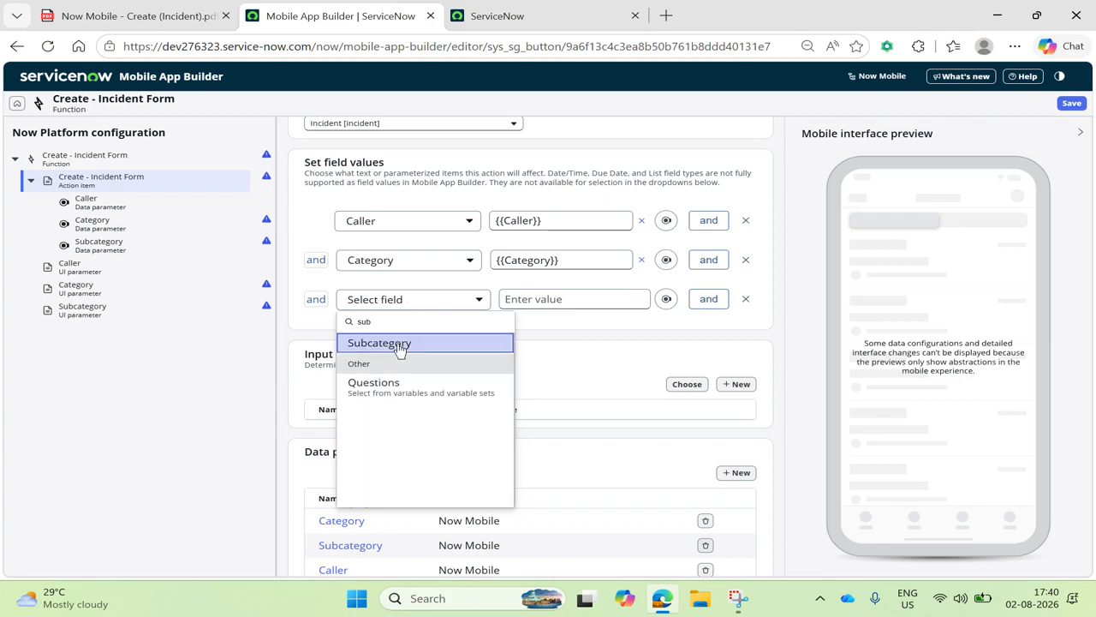
left_click(403, 344)
left_click(666, 298)
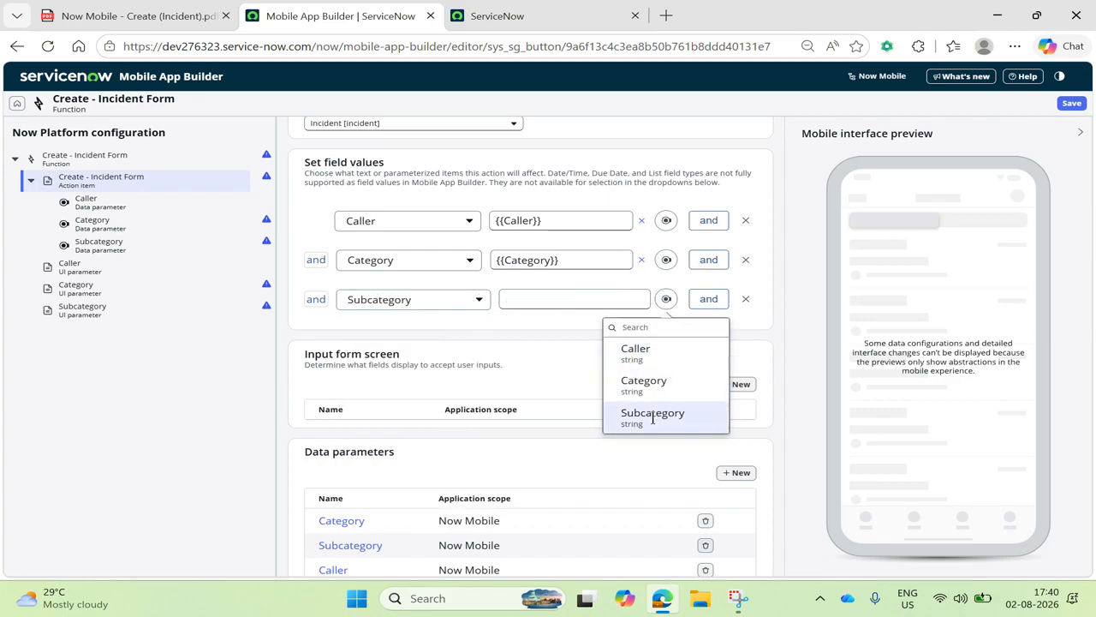
left_click(651, 414)
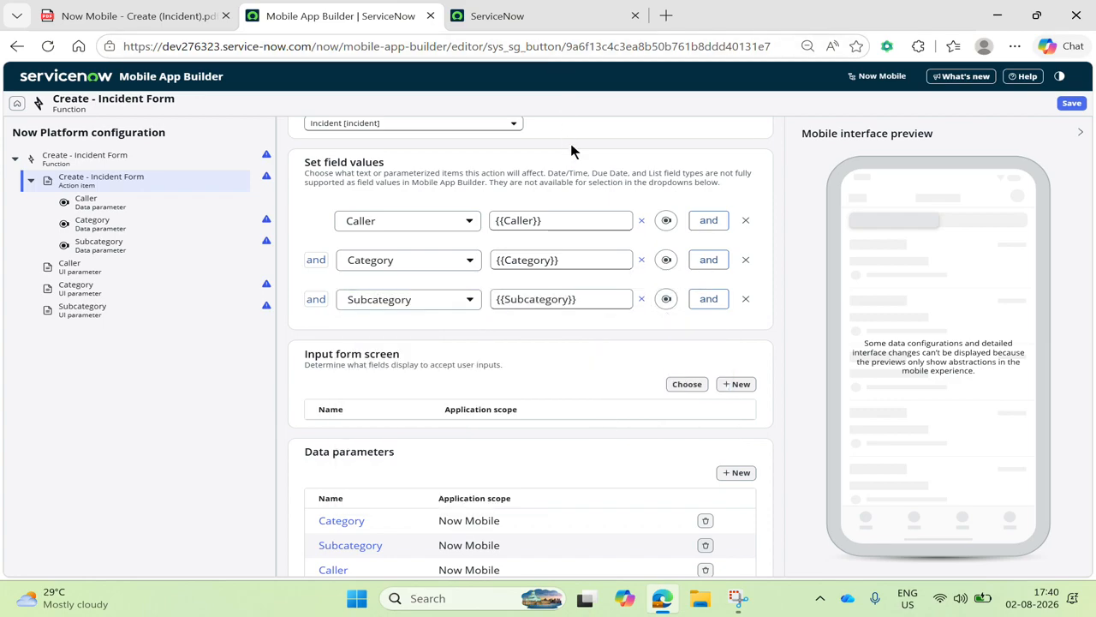
Add a fourth UI parameter to the Create - Incident Form function and name it "Impact"
left_click(146, 161)
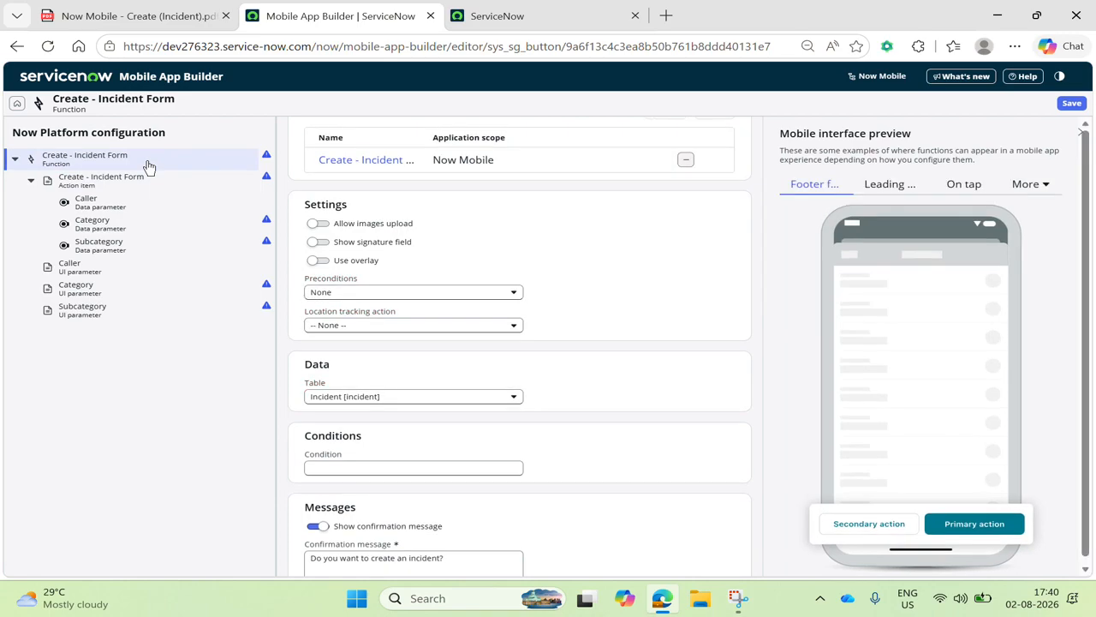
scroll(596, 426, "down", 8)
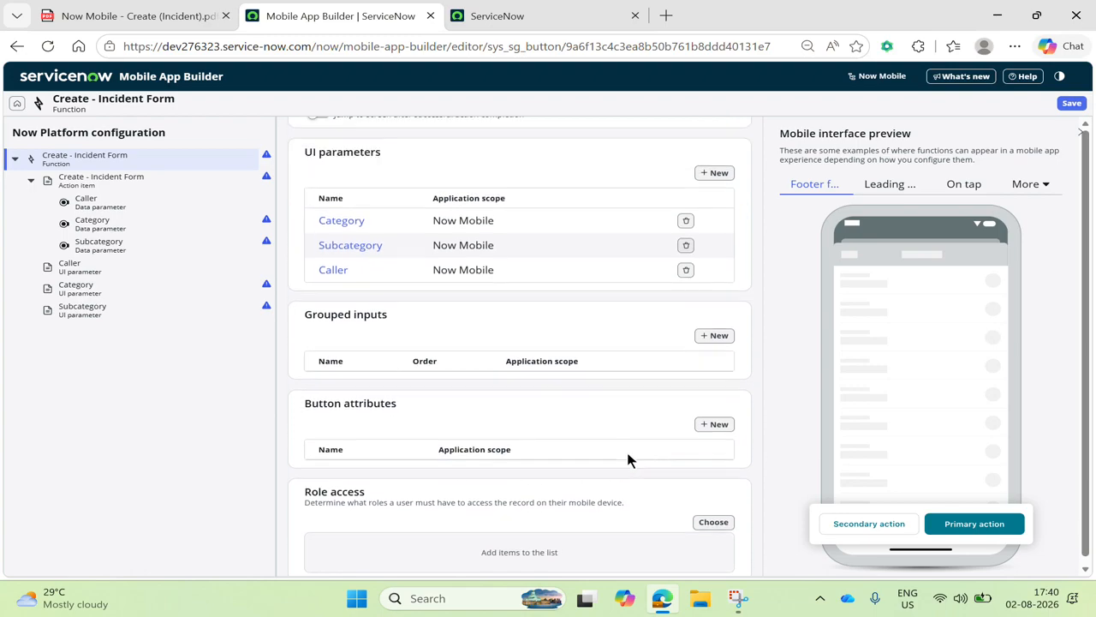
scroll(628, 461, "up", 4)
scroll(514, 448, "down", 1)
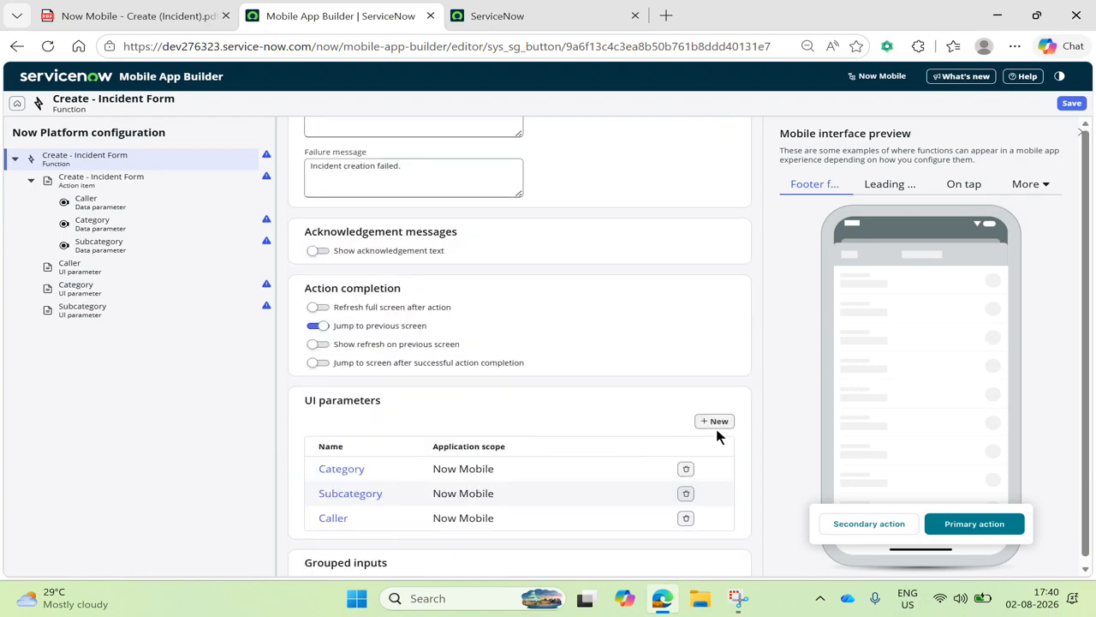
left_click(716, 423)
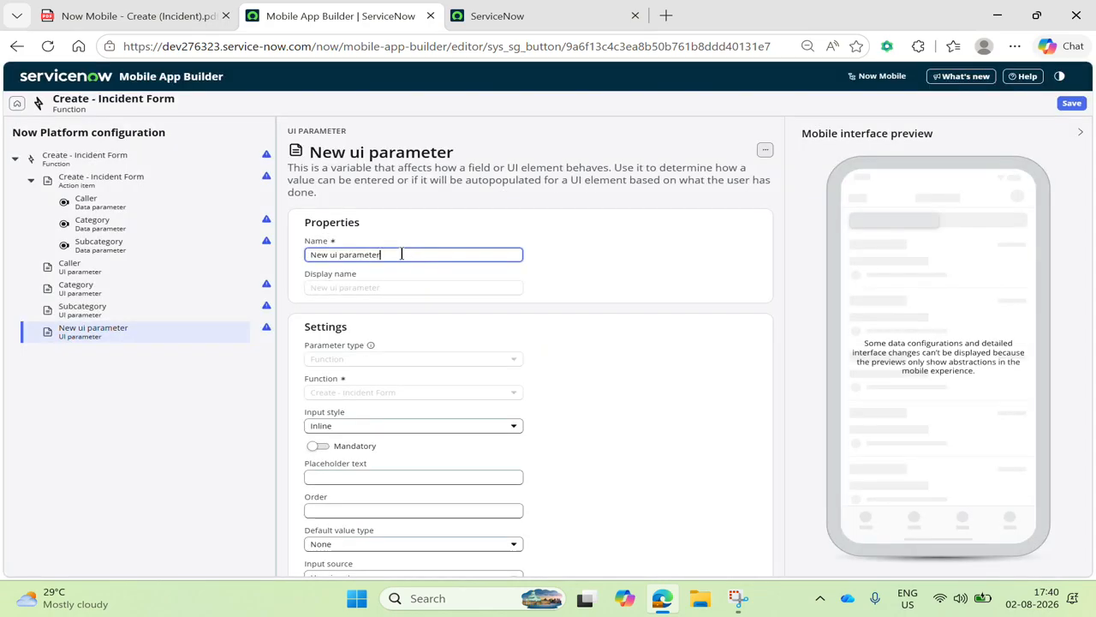
key("BackSpace")
key("BackSpace")
key("BackSpace")
key("BackSpace")
key("BackSpace")
key("BackSpace")
key("BackSpace")
key("BackSpace")
key("BackSpace")
key("BackSpace")
key("BackSpace")
key("BackSpace")
key("BackSpace")
key("BackSpace")
key("BackSpace")
key("BackSpace")
type("Impact")
left_click(607, 327)
Set the Impact UI parameter's input type to Choice List
scroll(607, 327, "down", 2)
left_click(406, 401)
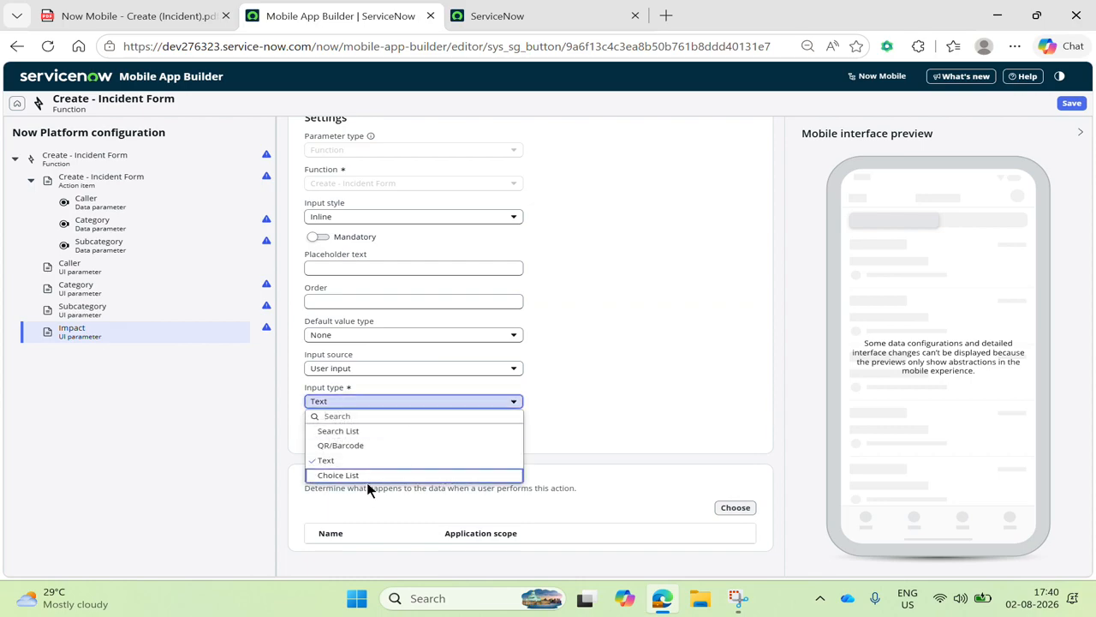
left_click(405, 476)
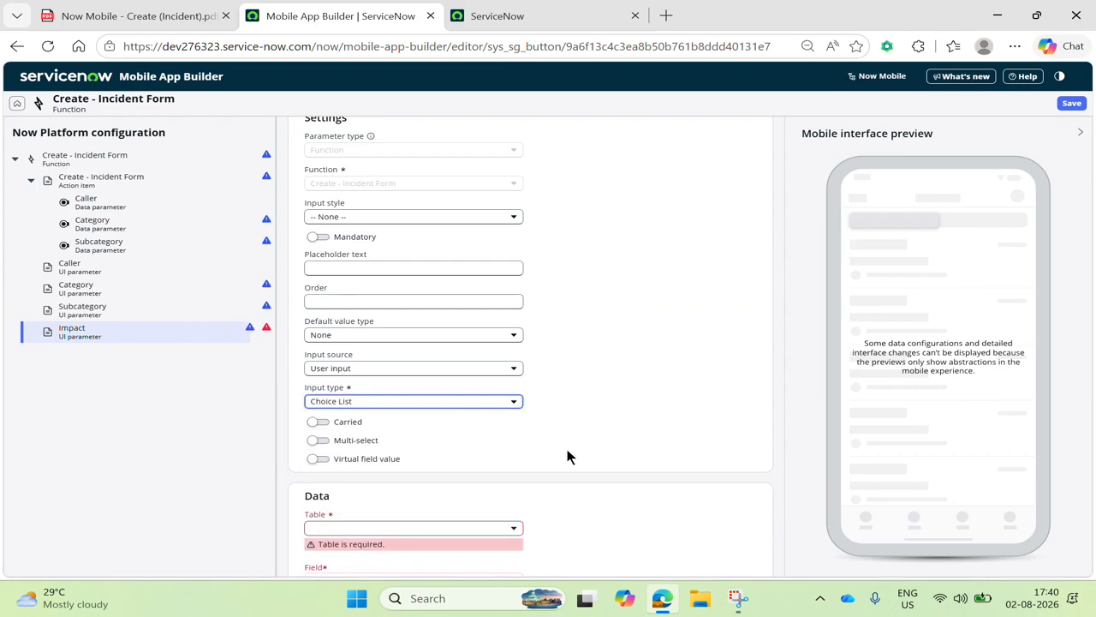
Set the Impact UI parameter's data source to the Incident [incident] table and its Impact field
scroll(567, 456, "down", 2)
left_click(364, 370)
type("incide")
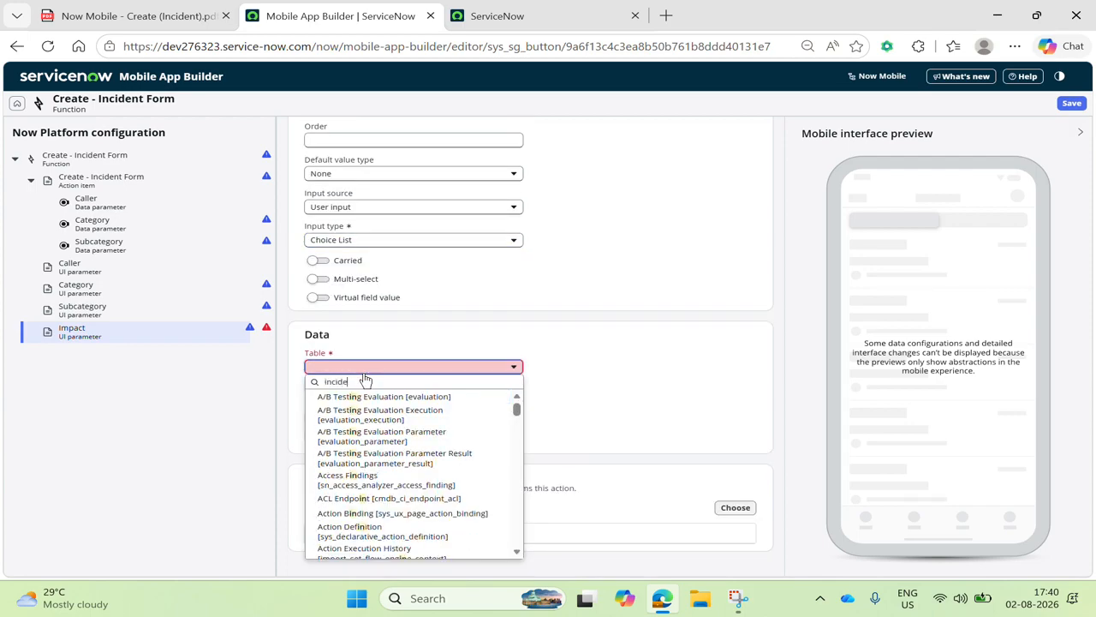
key("Down")
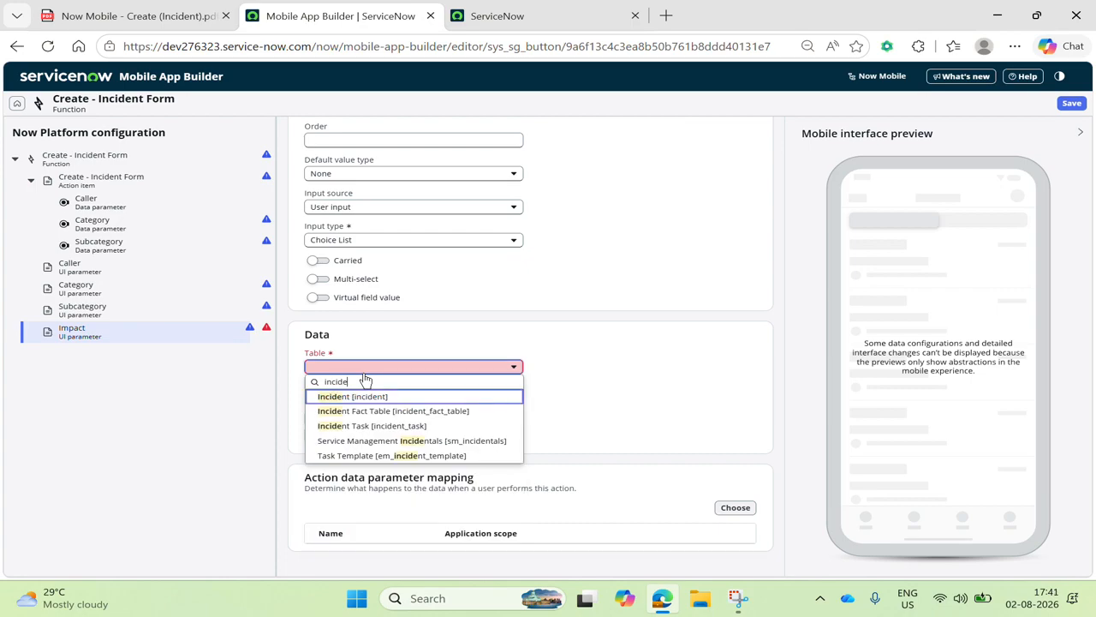
left_click(405, 397)
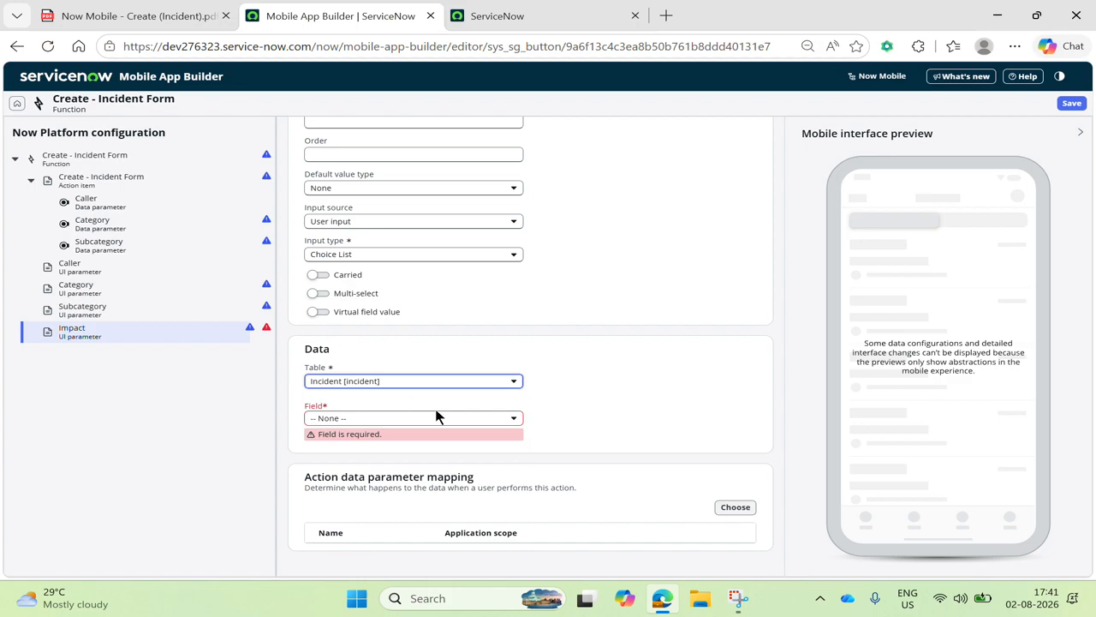
left_click(486, 420)
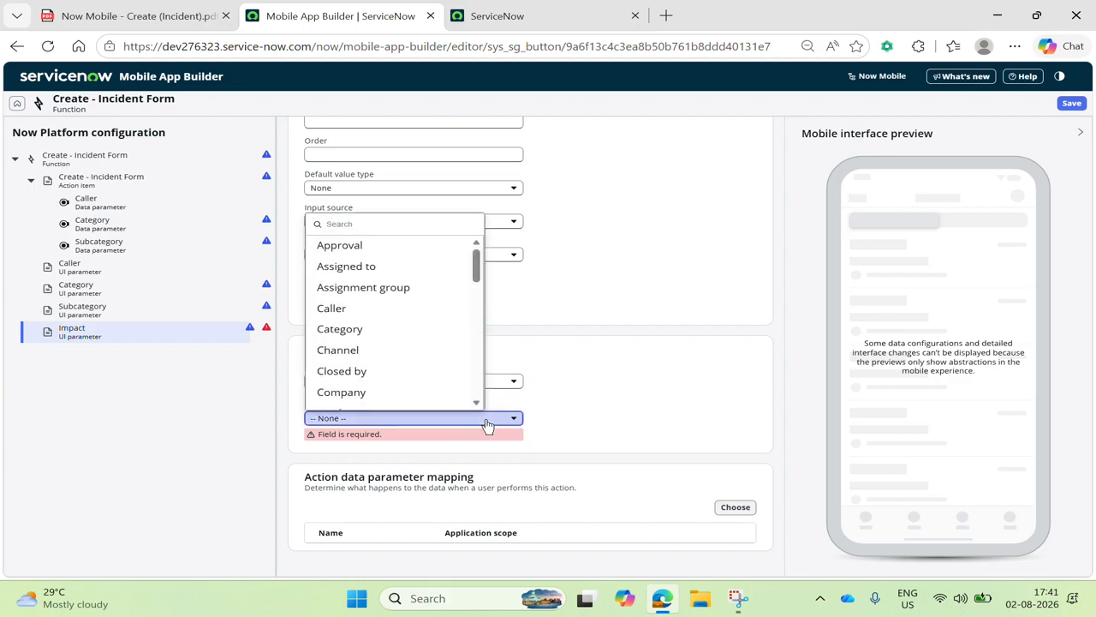
left_click(644, 398)
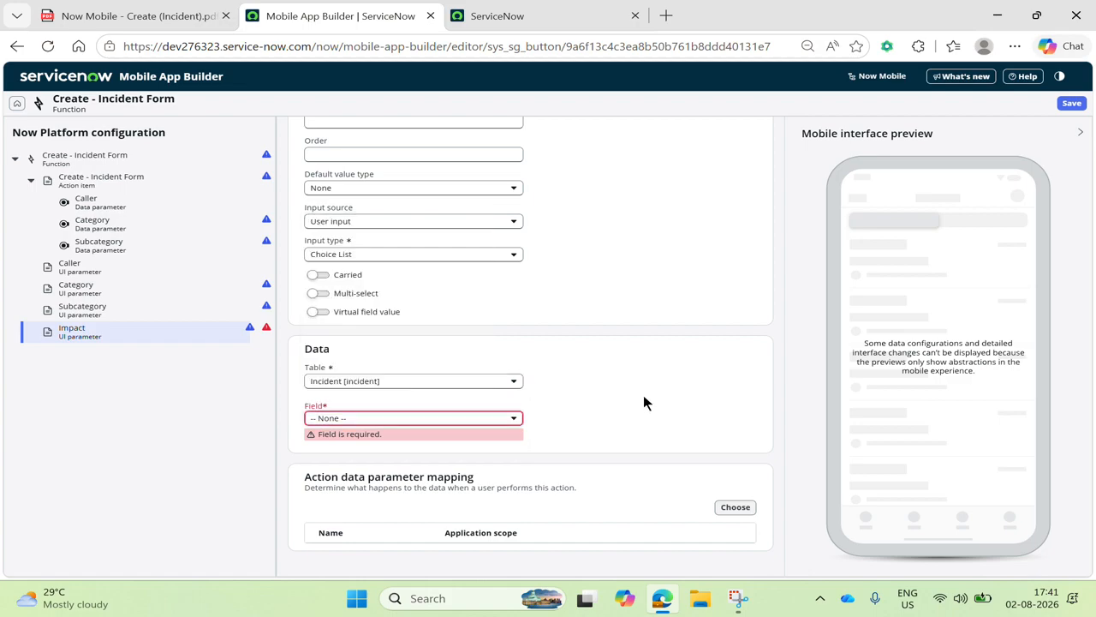
left_click(458, 419)
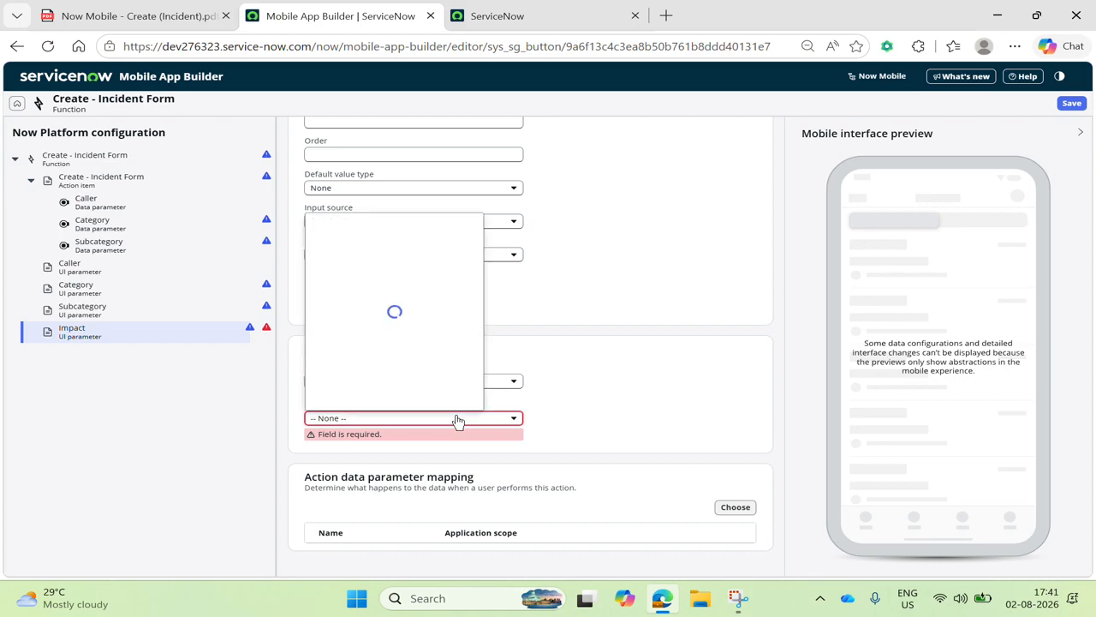
type("im")
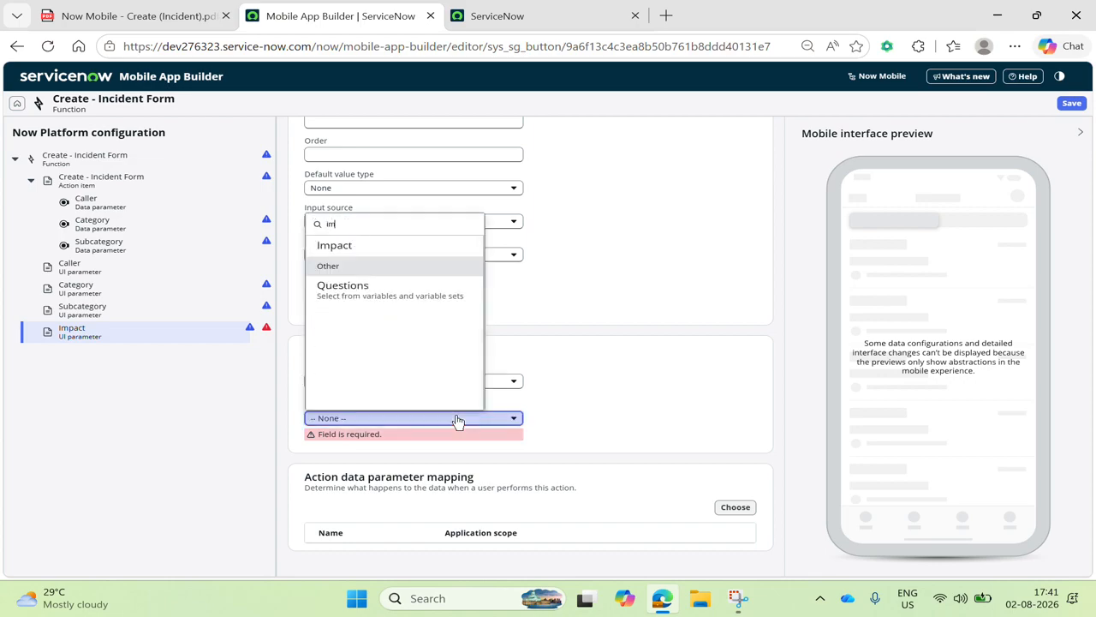
left_click(372, 242)
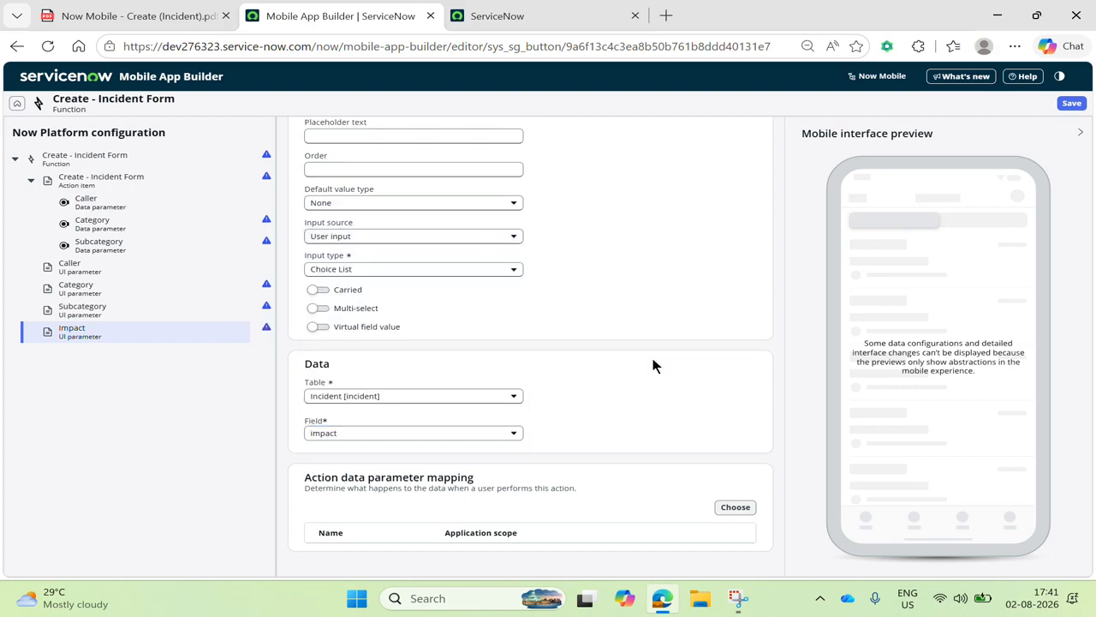
Add a fourth data parameter to the Create - Incident Form action item and name it "Impact"
left_click(109, 186)
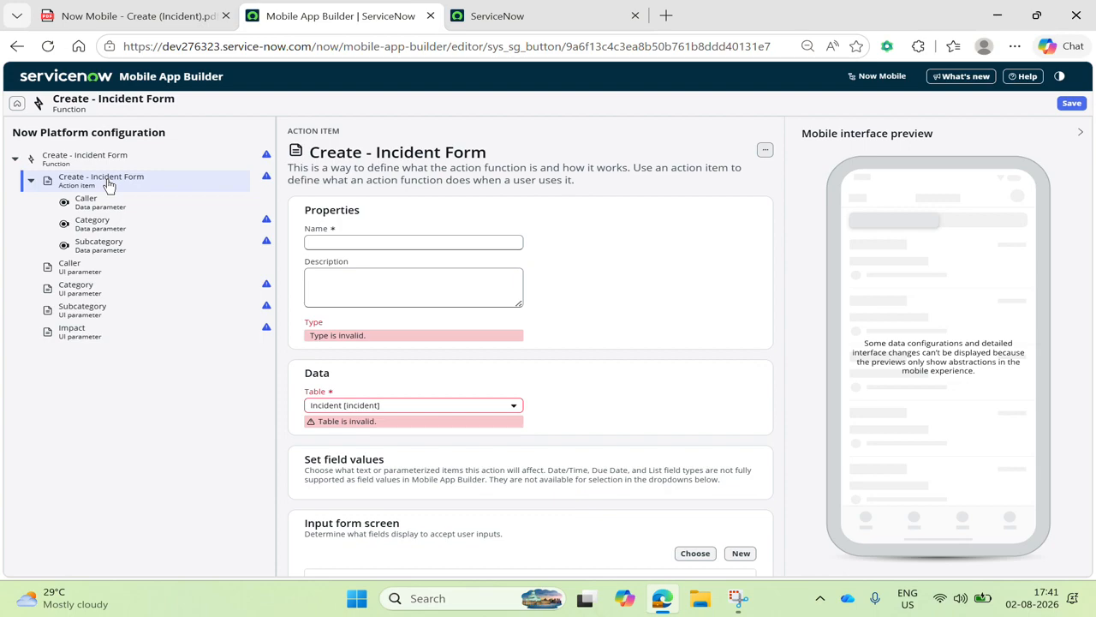
scroll(599, 435, "down", 5)
scroll(698, 392, "up", 1)
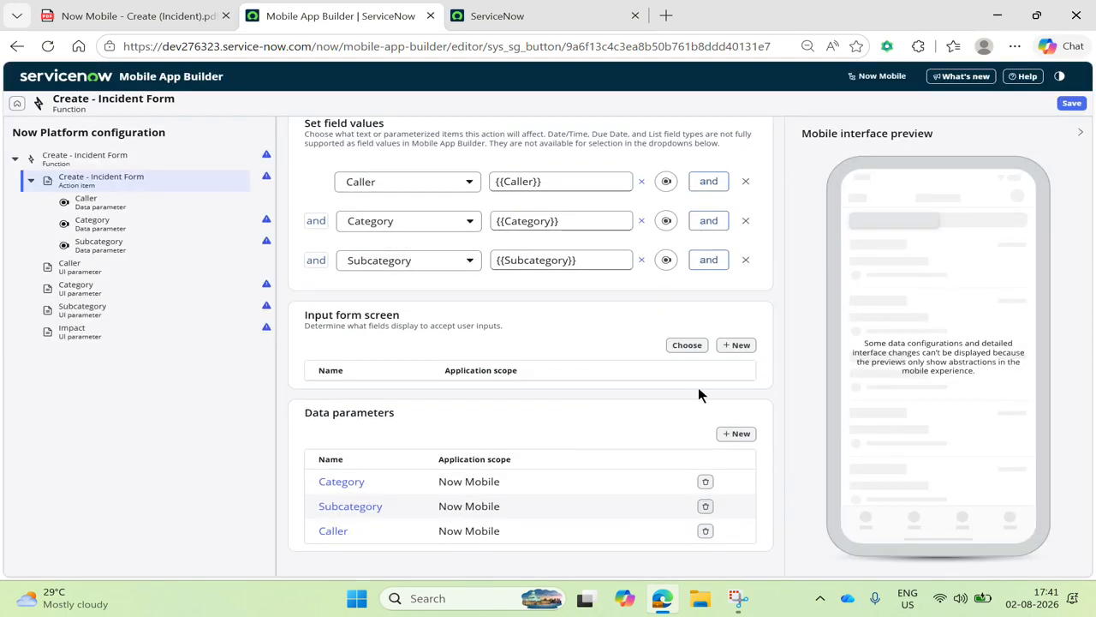
left_click(735, 434)
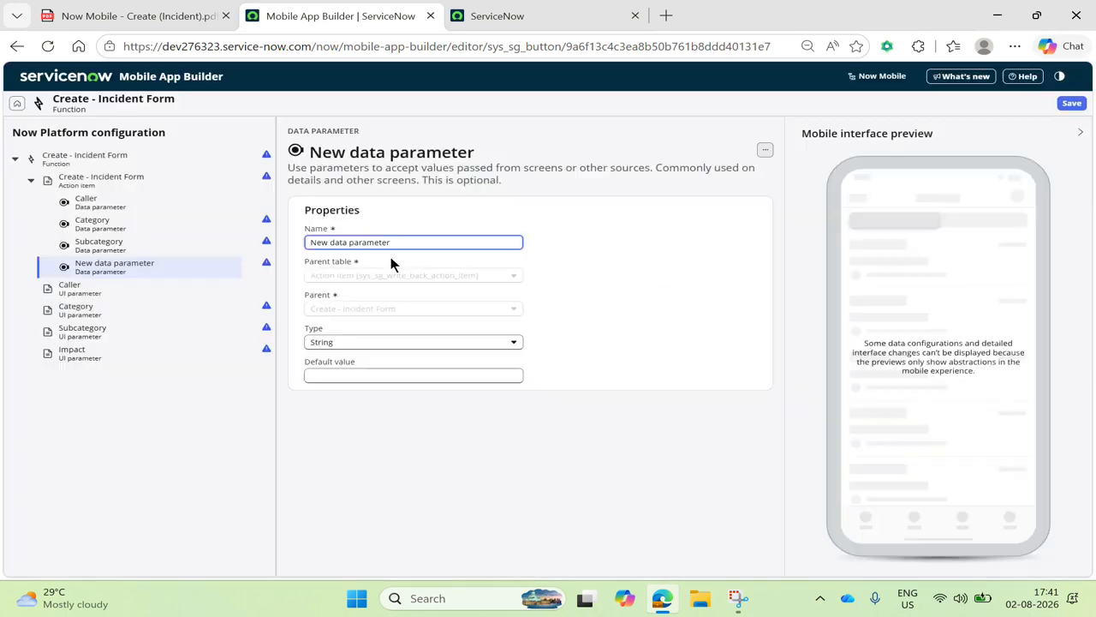
key("ctrl+a")
key("BackSpace")
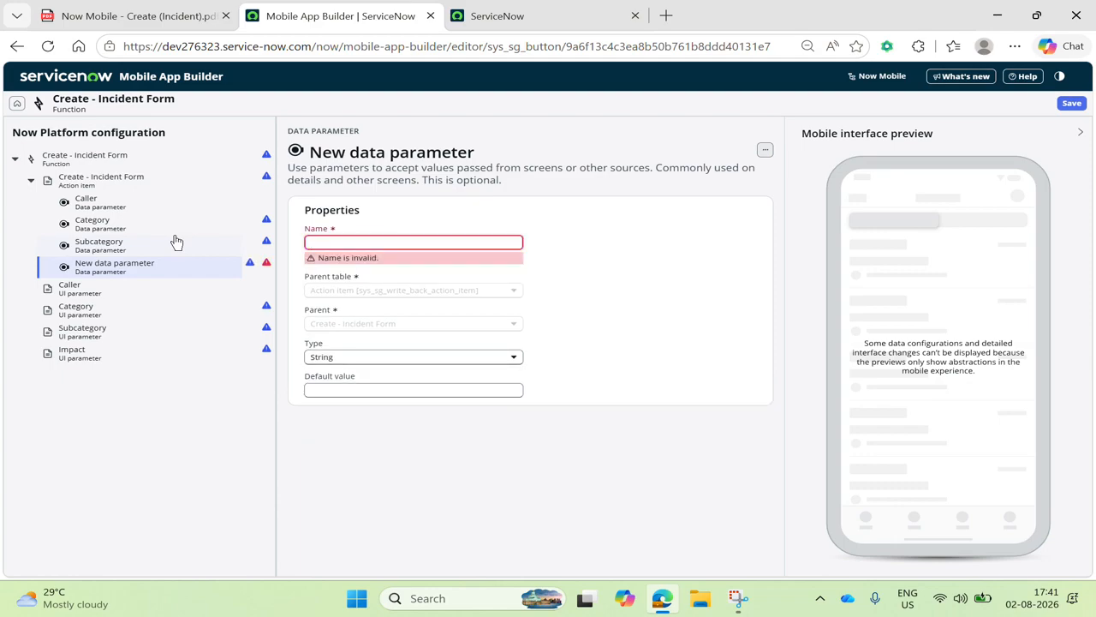
type("Impact")
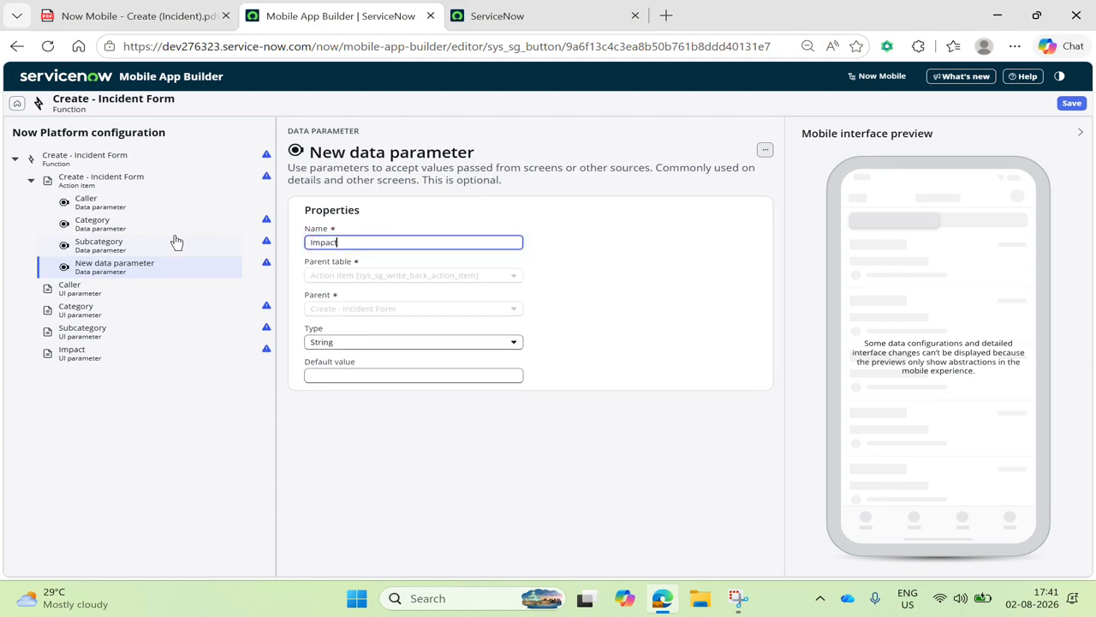
Add a fourth field value to the action item that sets Impact to the Impact data parameter
left_click(150, 176)
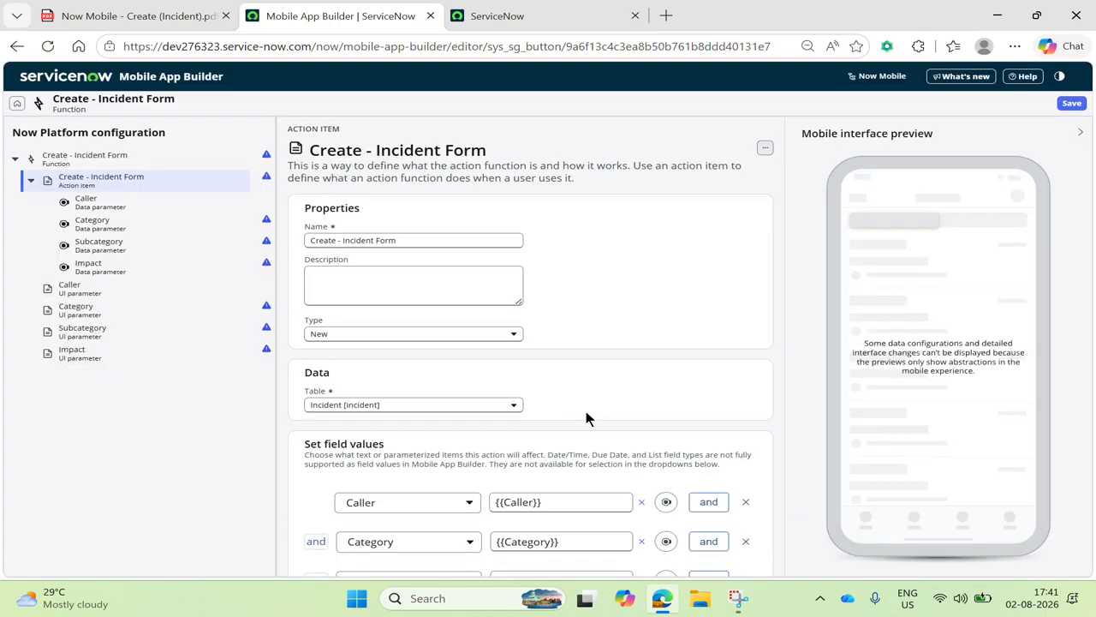
scroll(748, 428, "down", 2)
left_click(711, 412)
left_click(432, 464)
type("imp")
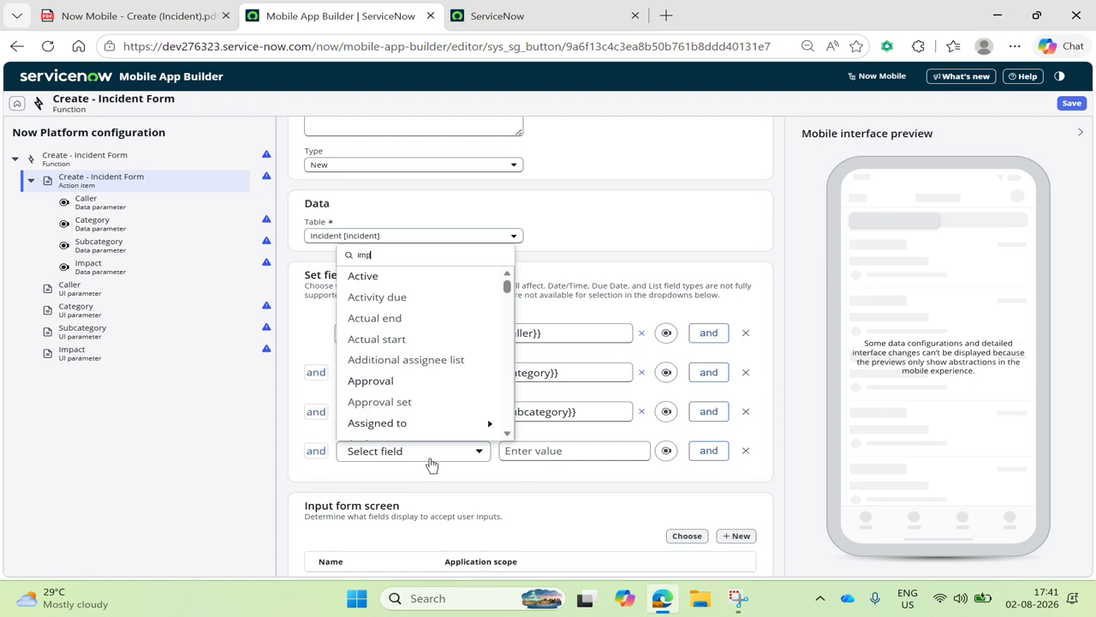
left_click(382, 296)
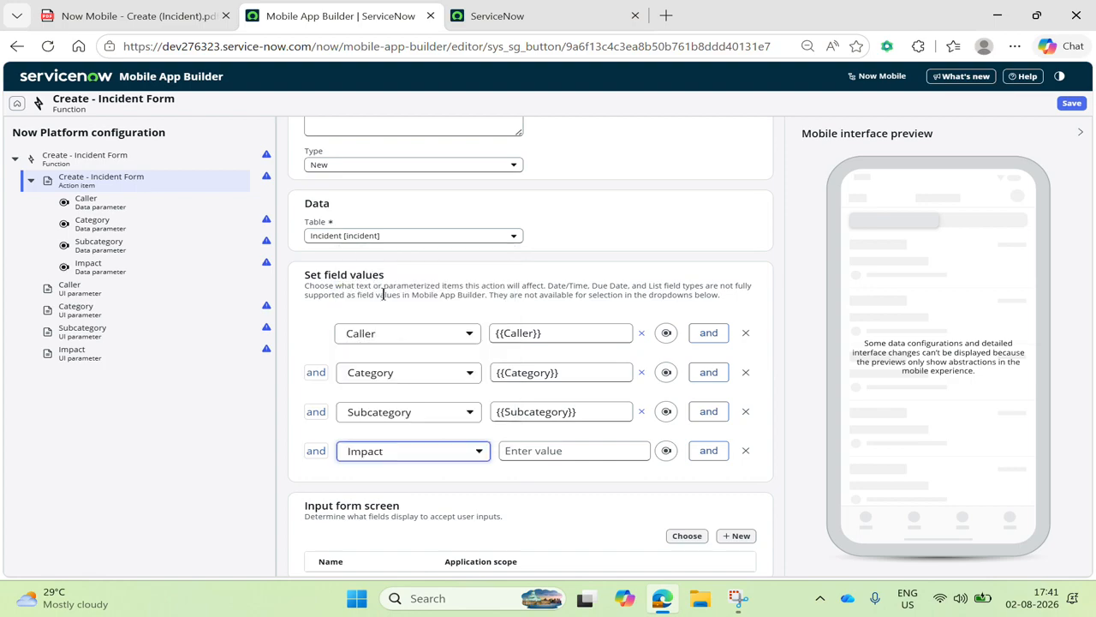
left_click(666, 451)
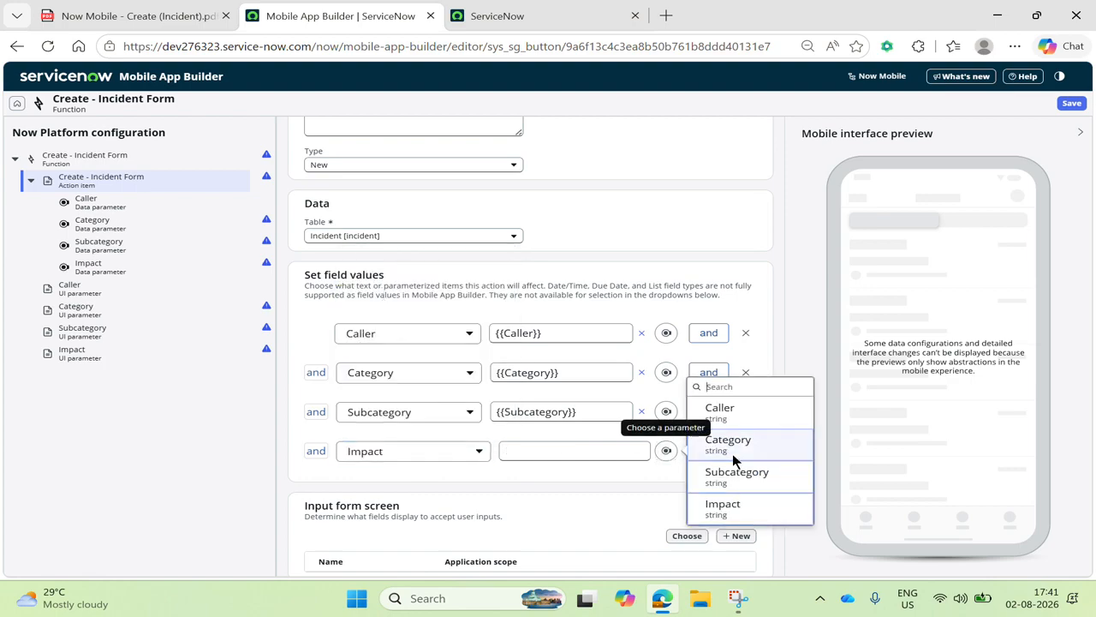
left_click(719, 507)
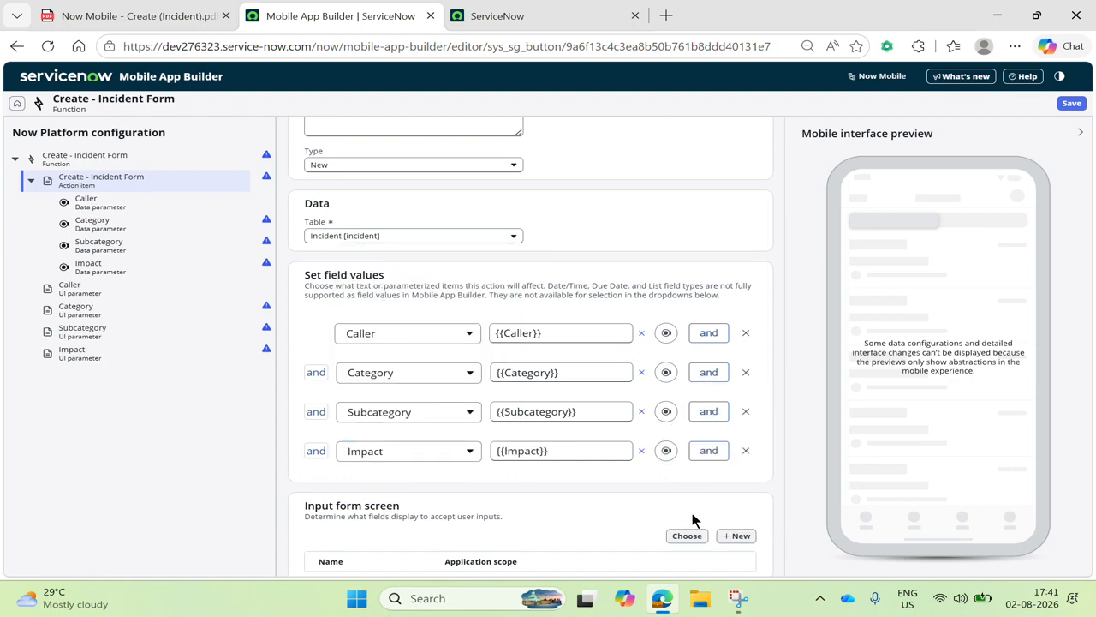
Add a fifth UI parameter to the Create - Incident Form function and name it "Urgency"
left_click(89, 161)
scroll(519, 409, "down", 10)
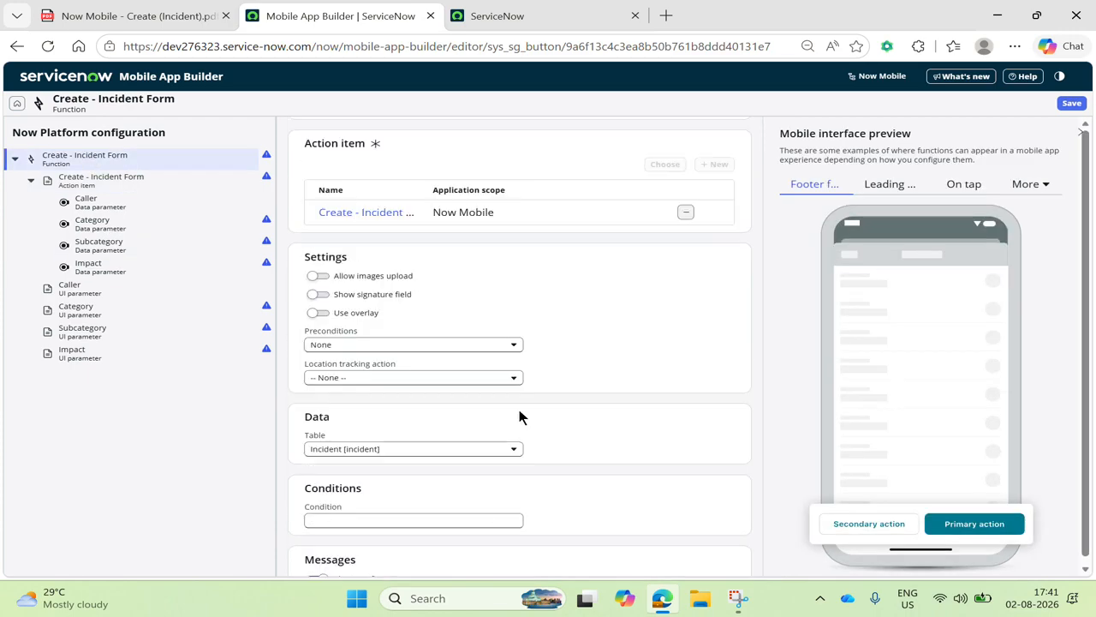
scroll(556, 369, "up", 2)
left_click(714, 266)
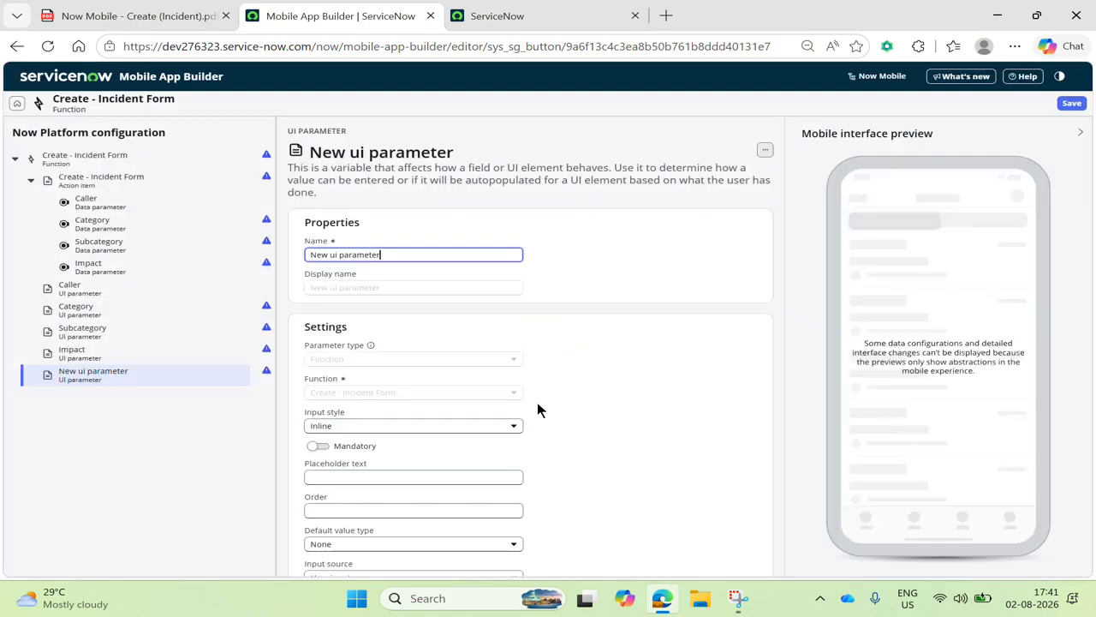
key("ctrl+a")
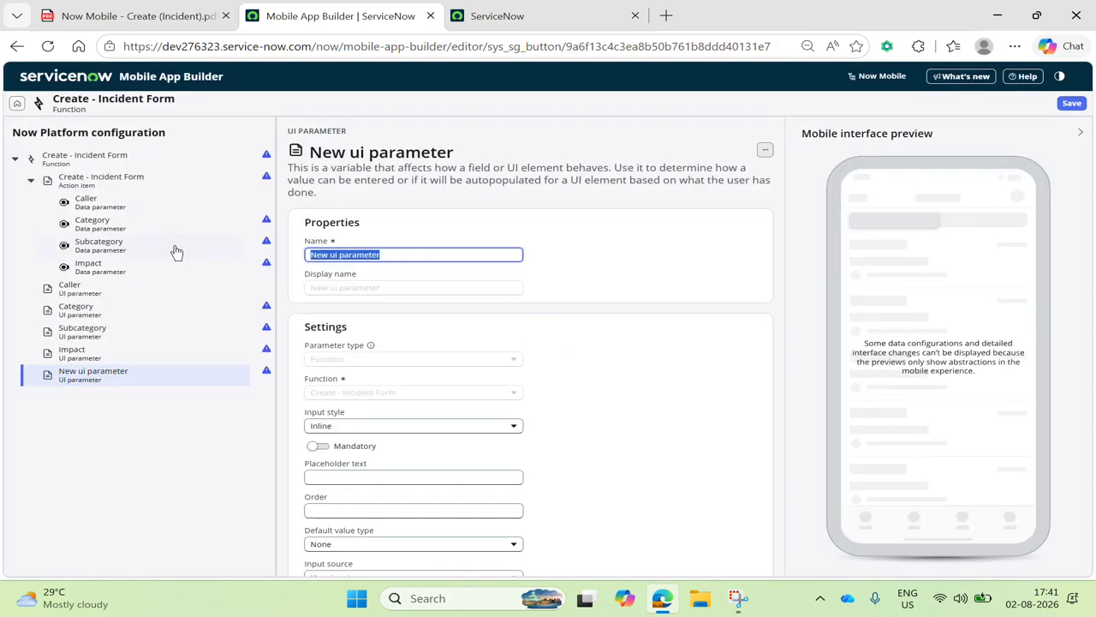
key("BackSpace")
type("Ur")
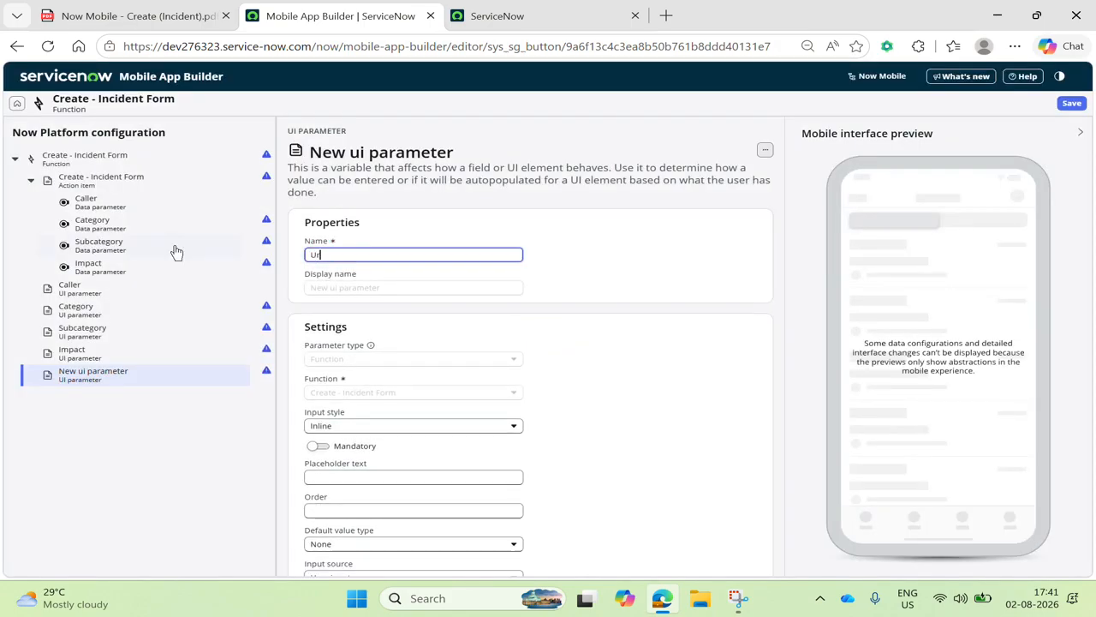
type("gency")
left_click(556, 339)
Set the Urgency UI parameter's input type to Choice List
scroll(556, 339, "down", 3)
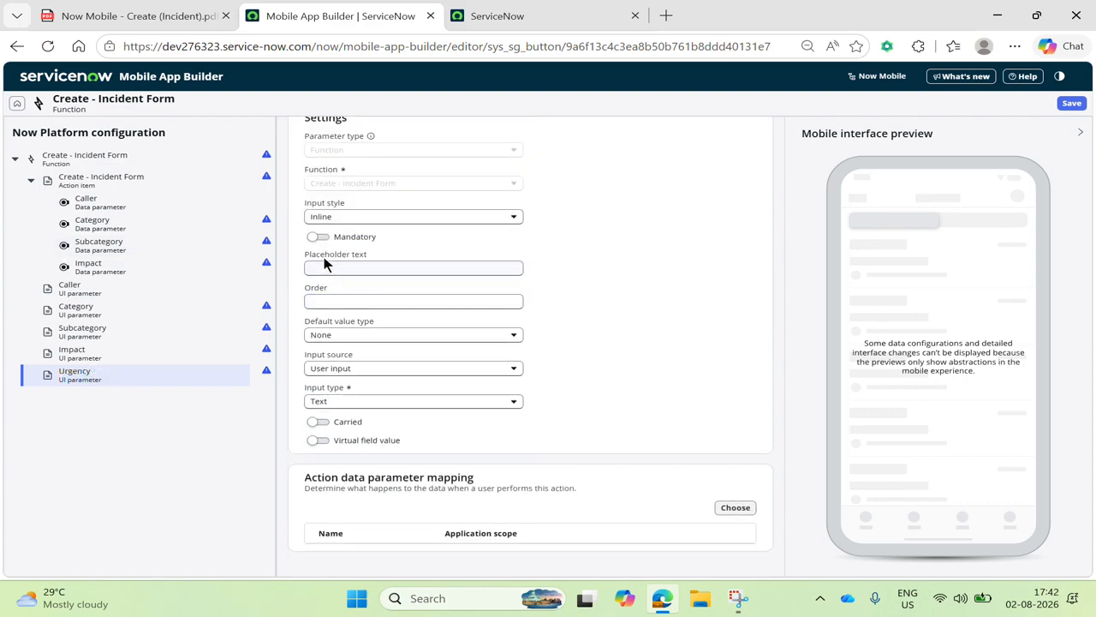
left_click(408, 370)
left_click(407, 370)
left_click(477, 401)
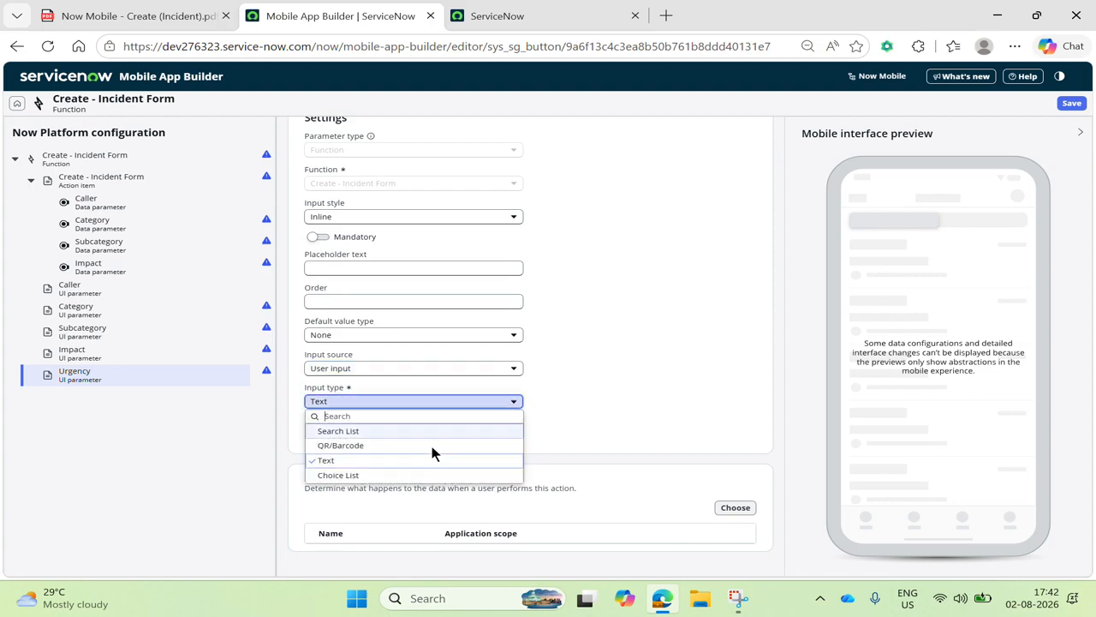
left_click(368, 474)
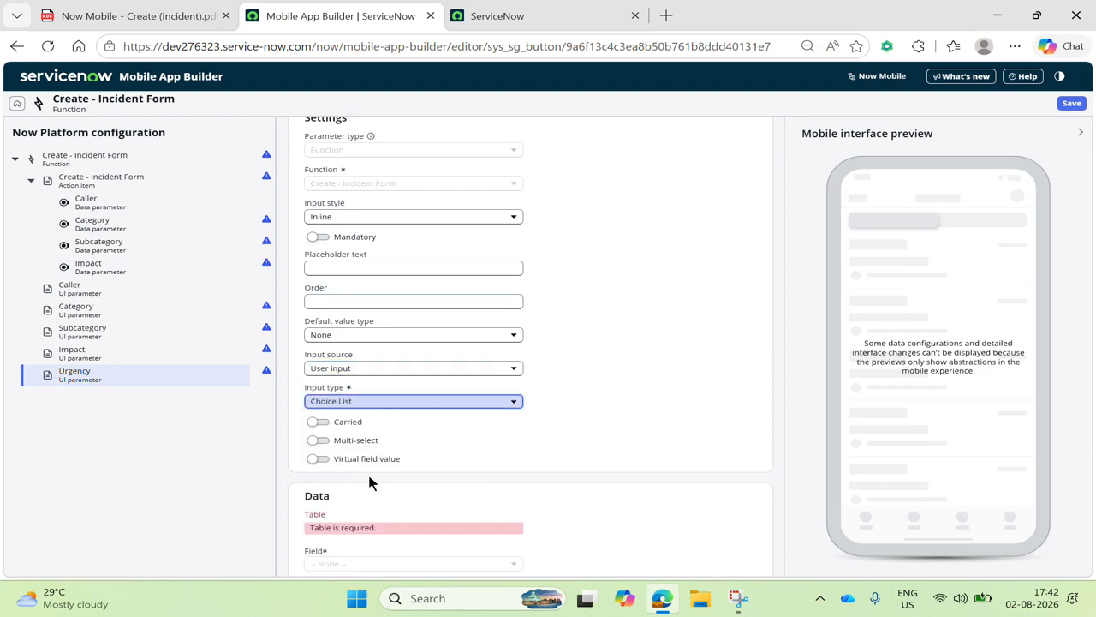
Set the Urgency UI parameter's data source to the Incident [incident] table and its Urgency field
scroll(546, 435, "down", 2)
left_click(405, 371)
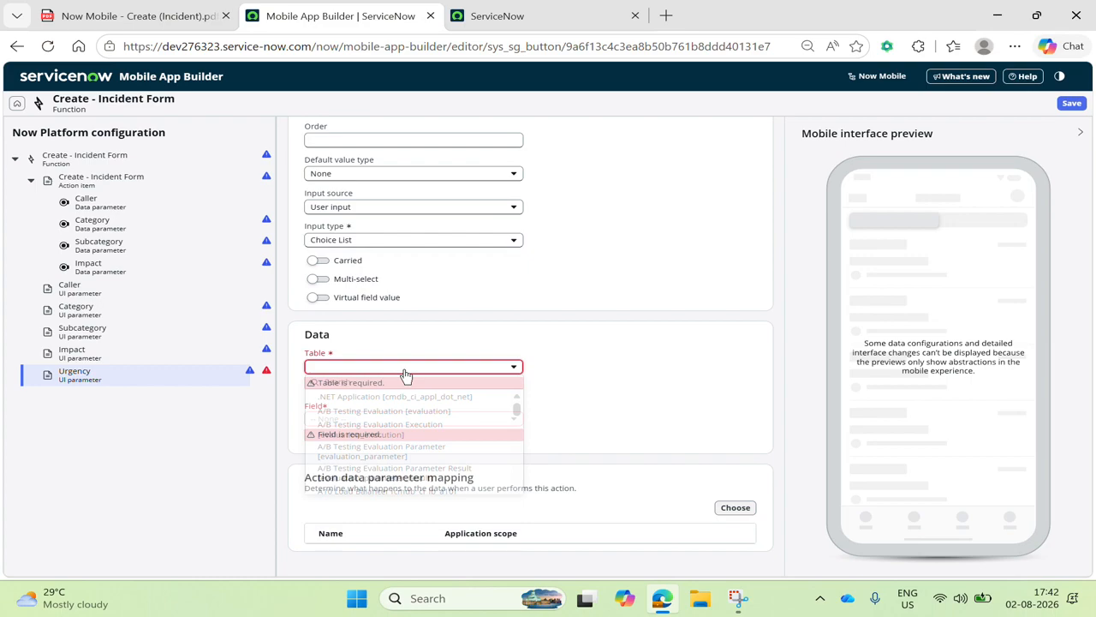
type("incide")
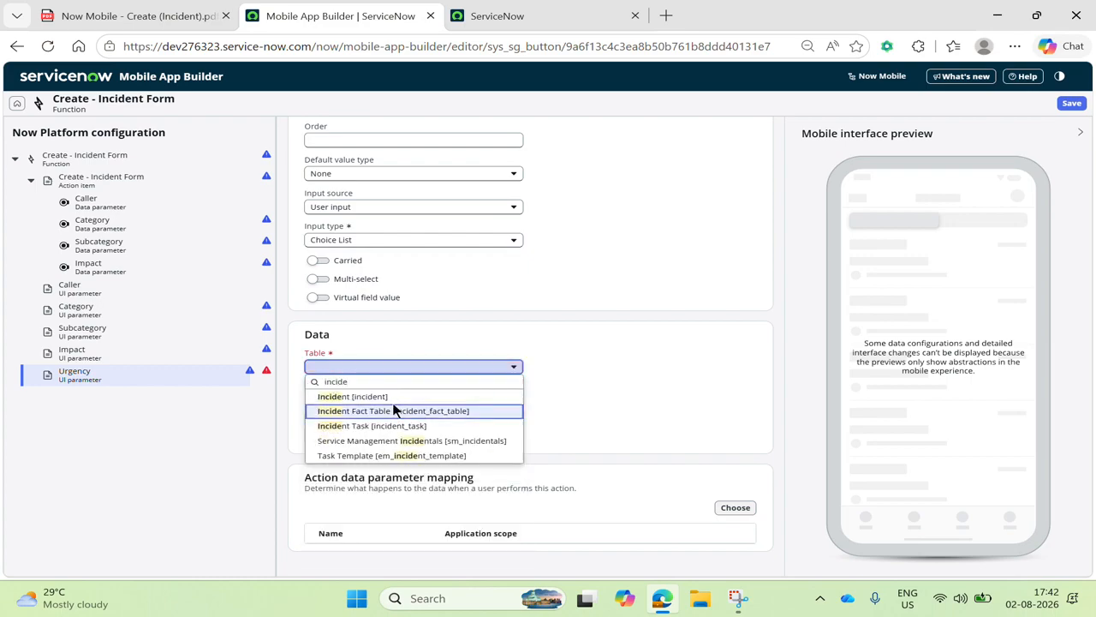
left_click(394, 398)
left_click(427, 420)
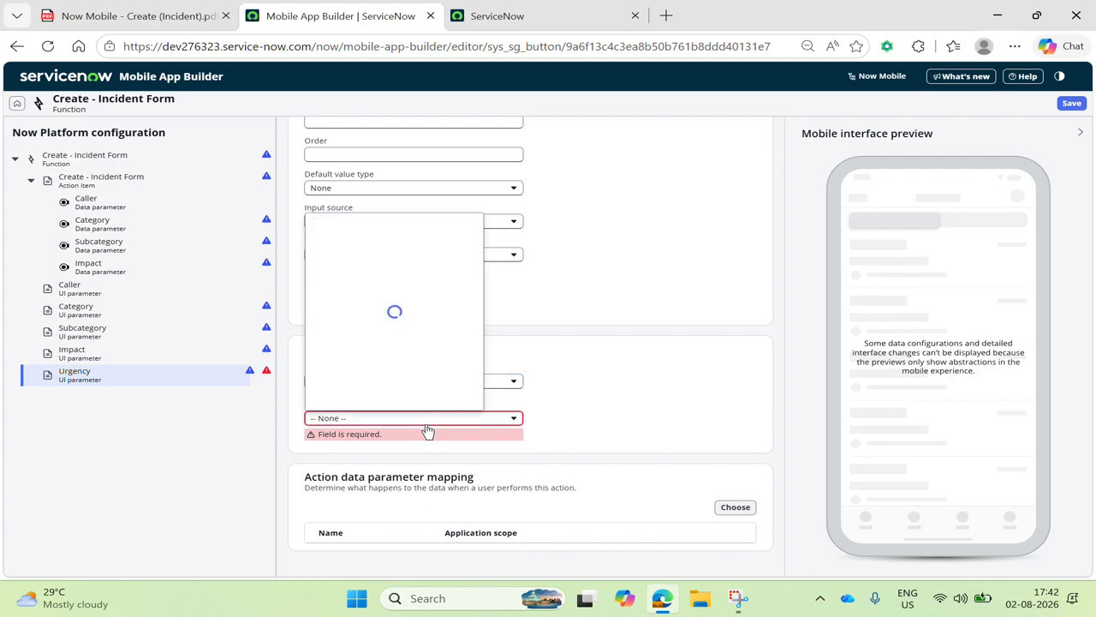
type("urge")
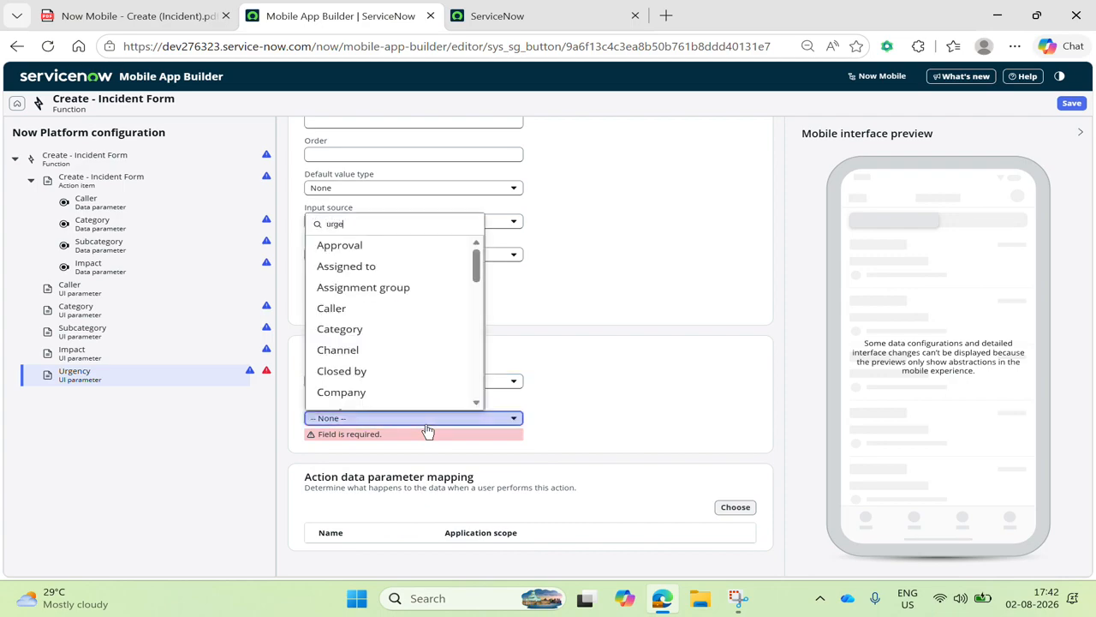
left_click(373, 247)
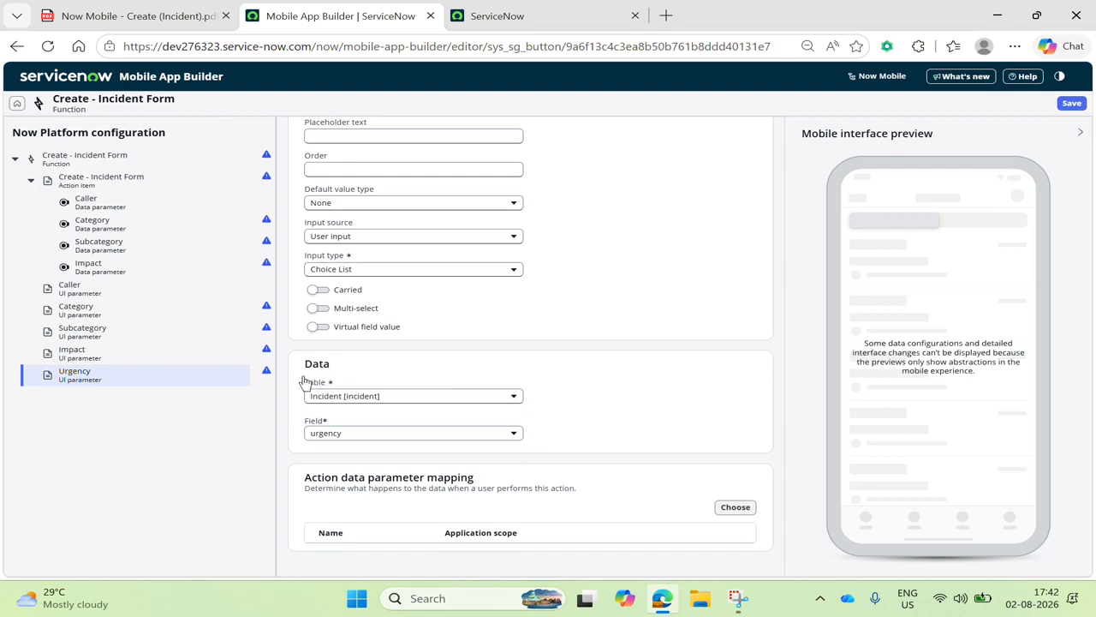
Set the Urgency UI parameter's order to 500
scroll(457, 384, "up", 3)
left_click(367, 368)
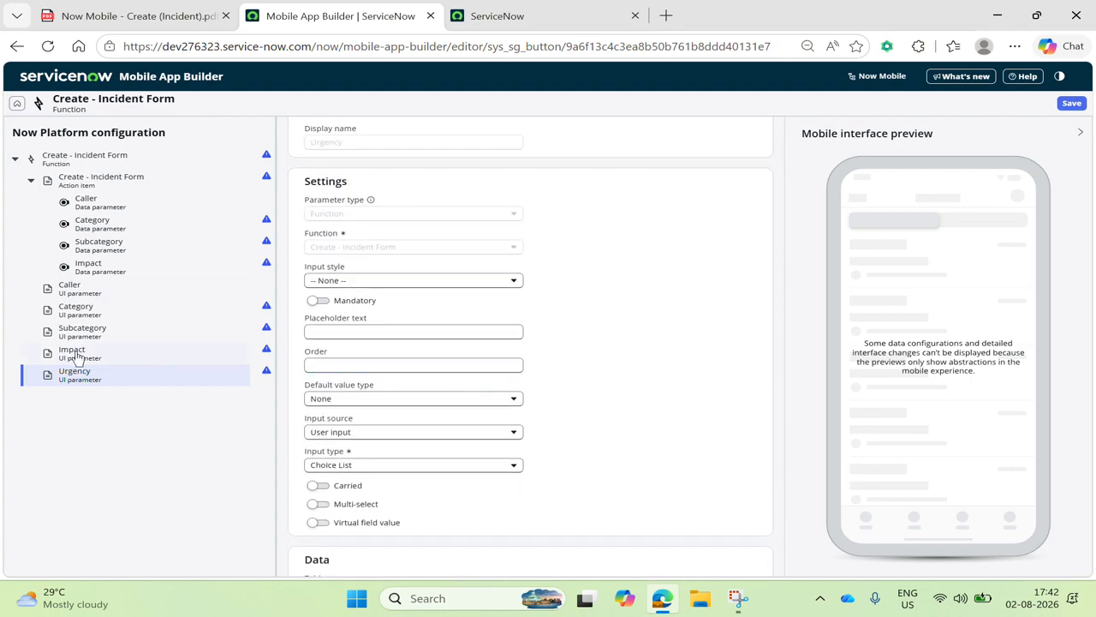
left_click(447, 364)
type("500")
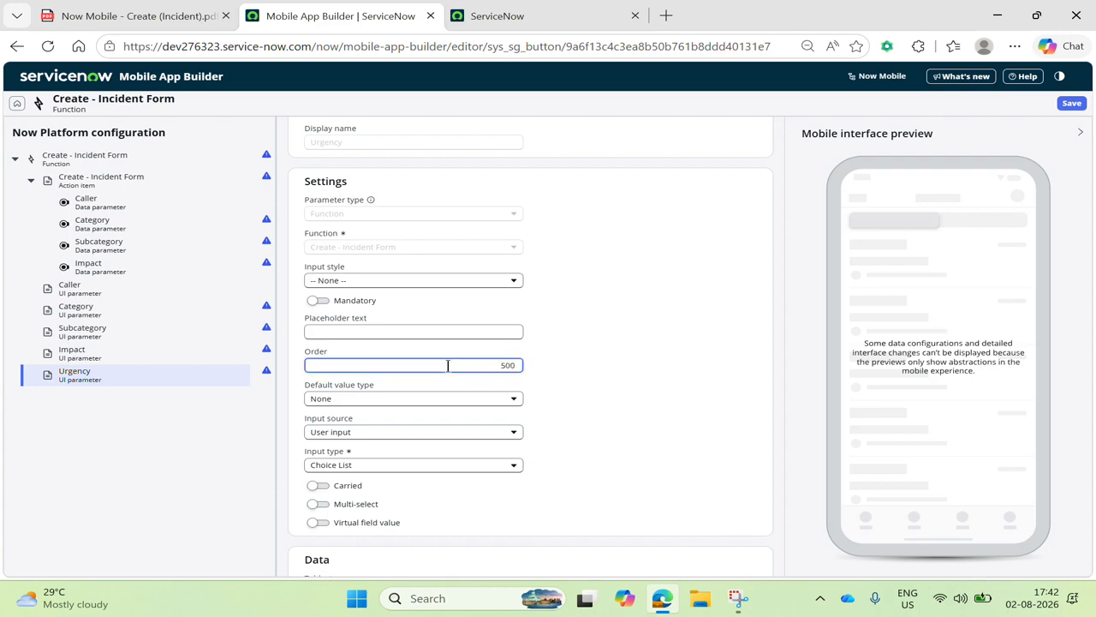
Set the Impact UI parameter's order to 400
left_click(156, 354)
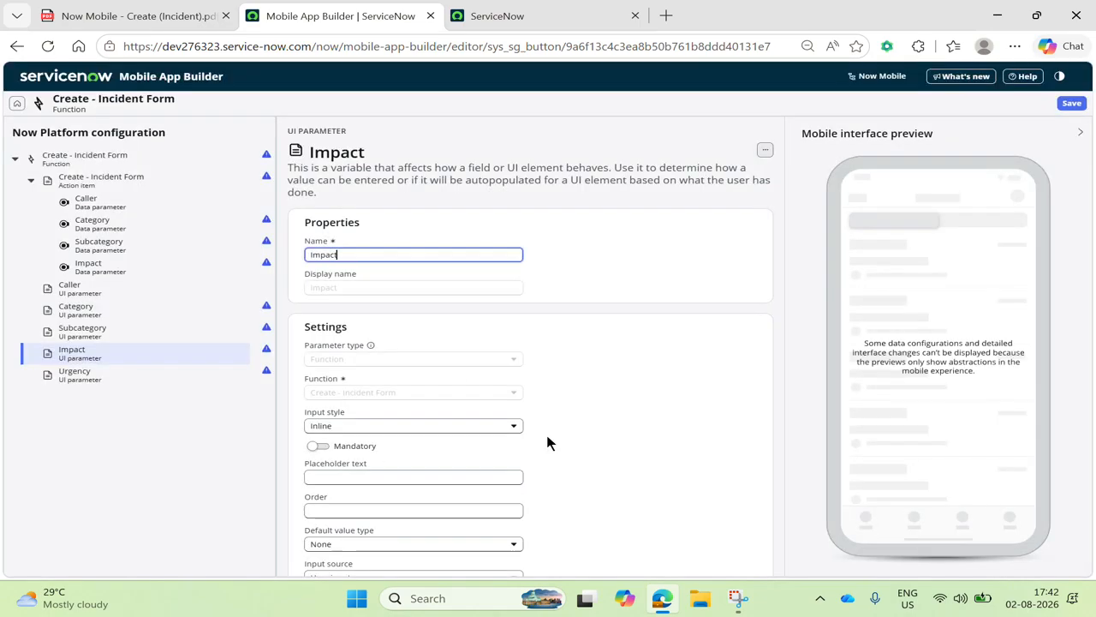
left_click(452, 511)
type("400")
left_click(705, 455)
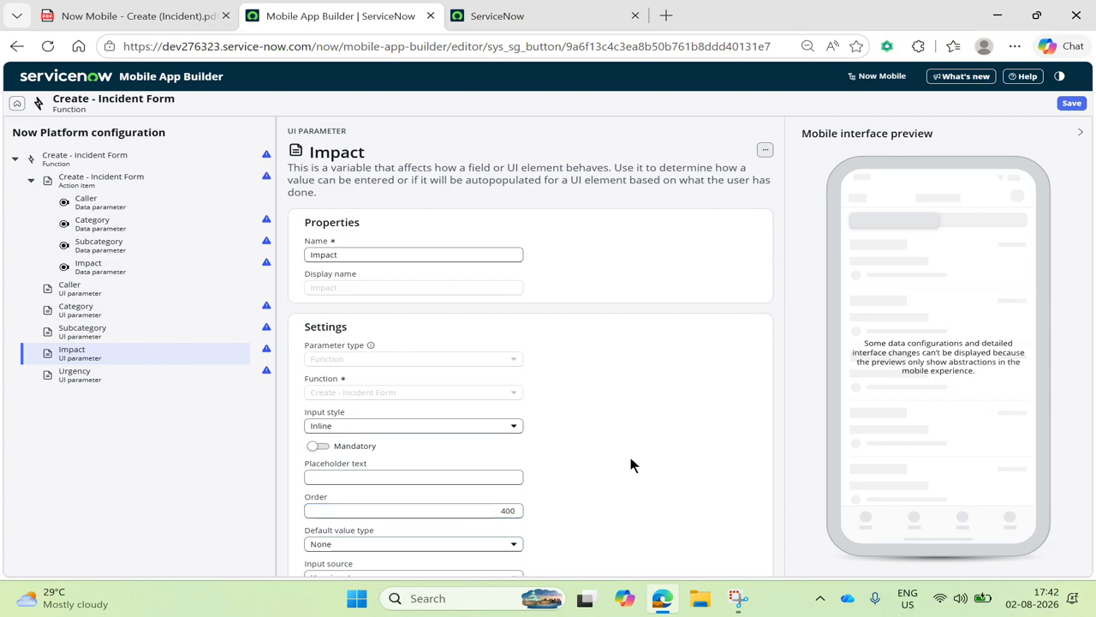
Set the Subcategory UI parameter's order to 300 and check the order of the Category UI parameter
left_click(126, 327)
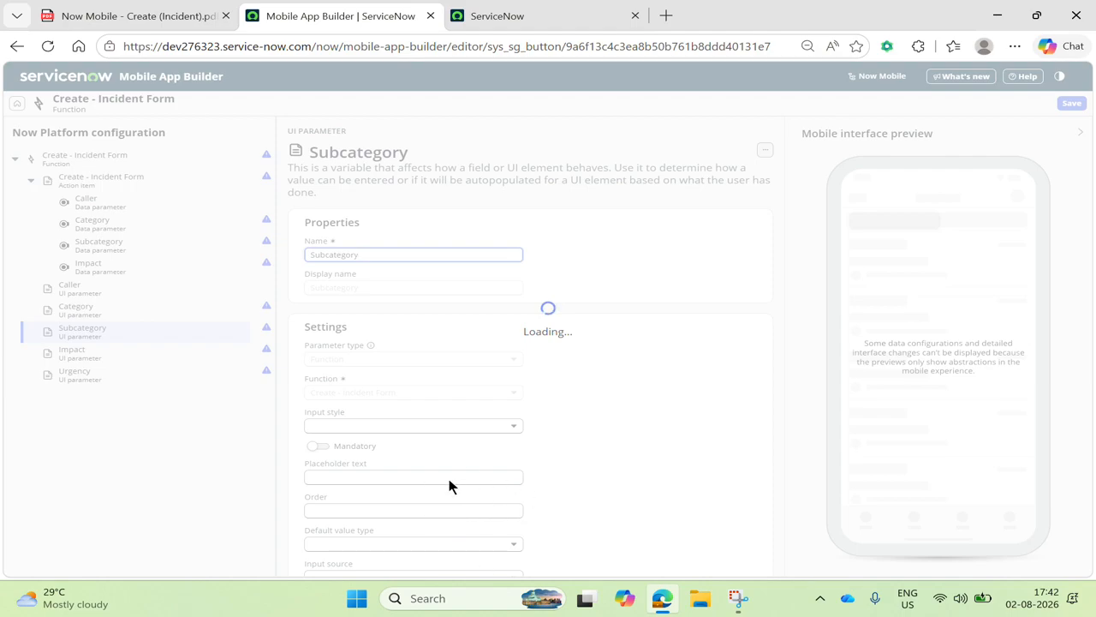
left_click(454, 510)
type("300")
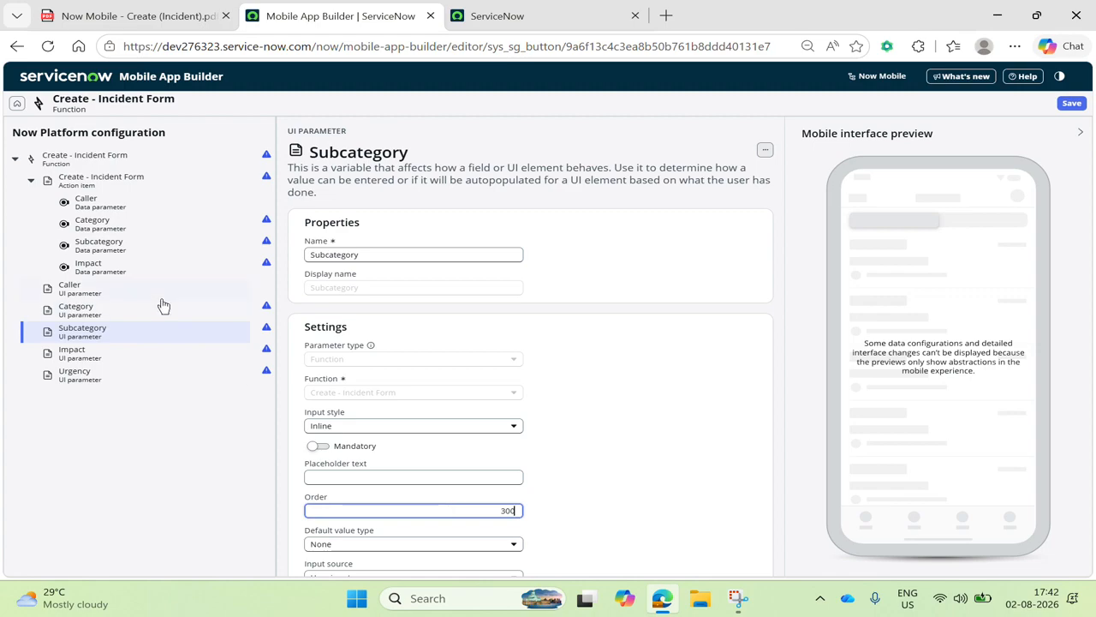
left_click(155, 314)
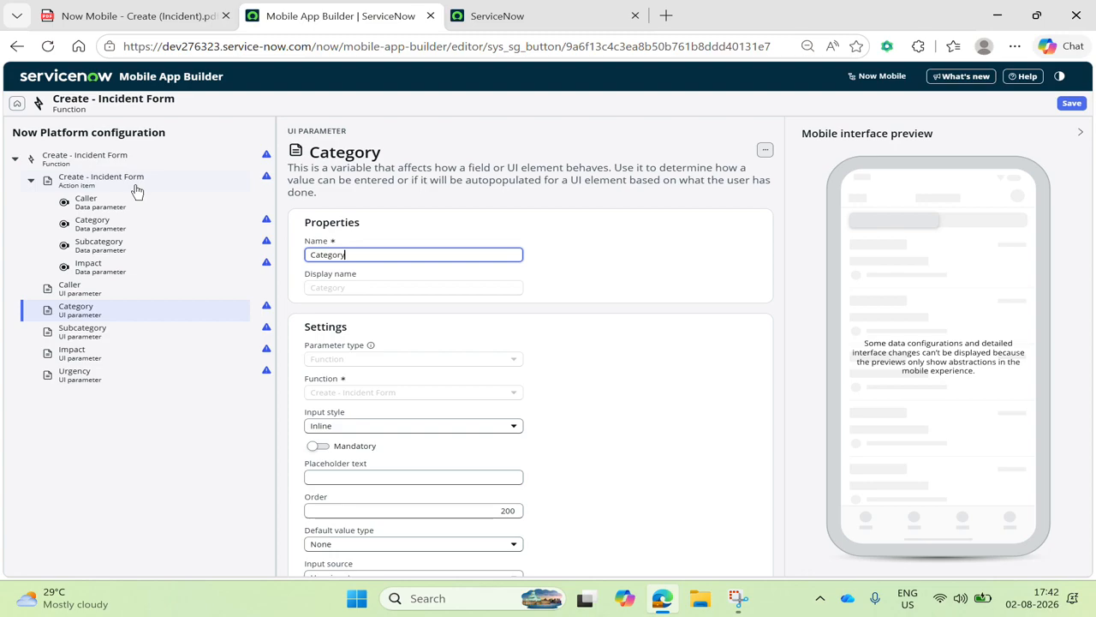
Add a fifth data parameter to the Create - Incident Form action item and name it "Urgency"
left_click(136, 185)
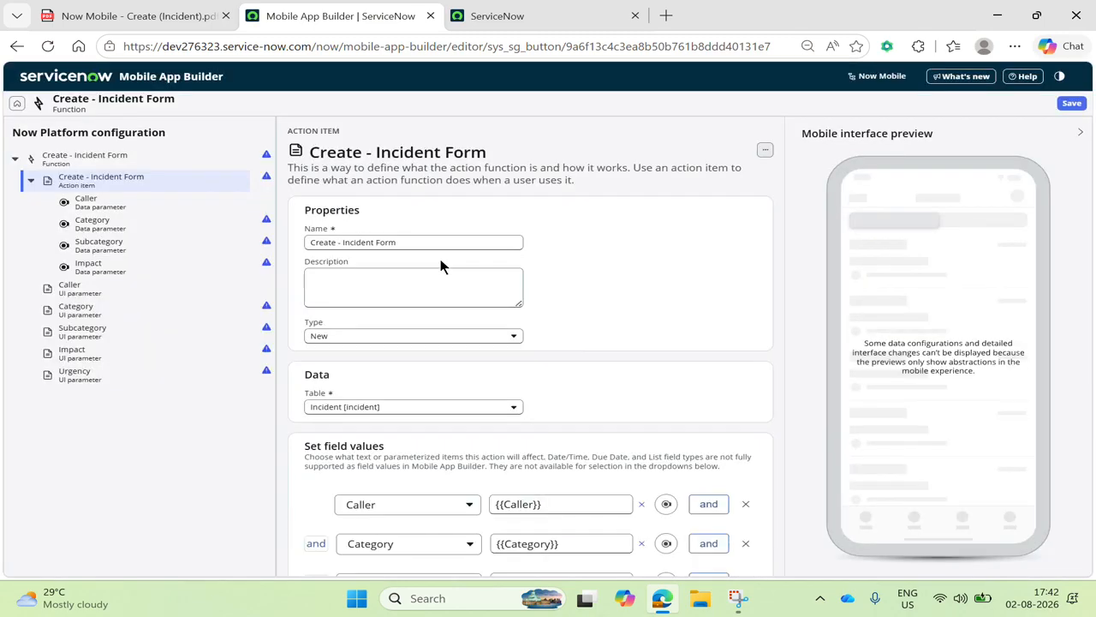
scroll(611, 453, "down", 5)
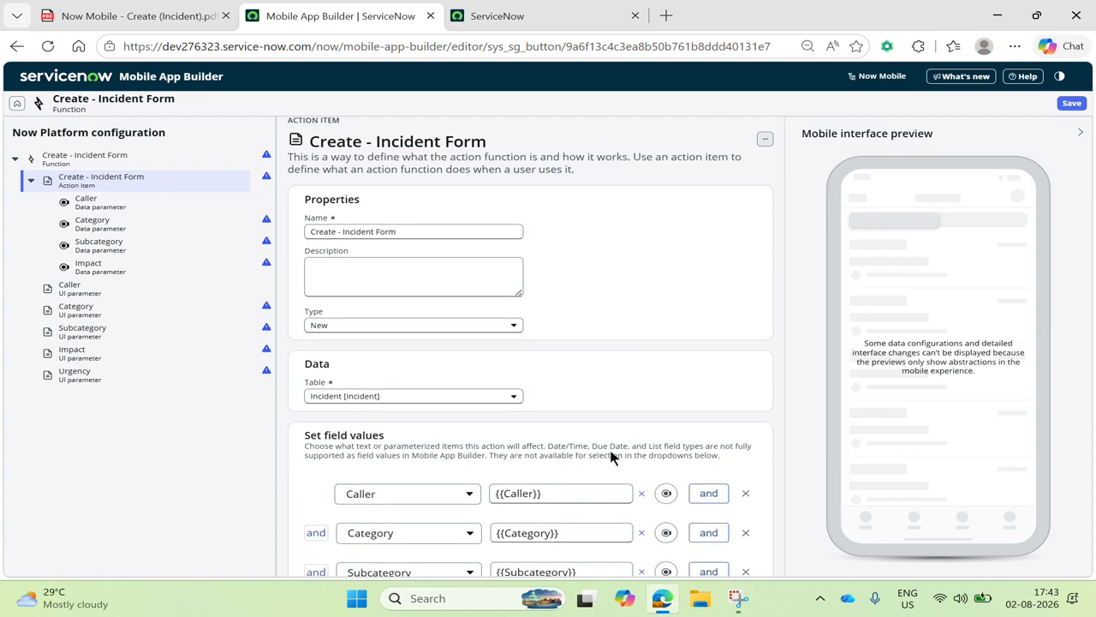
scroll(604, 440, "up", 1)
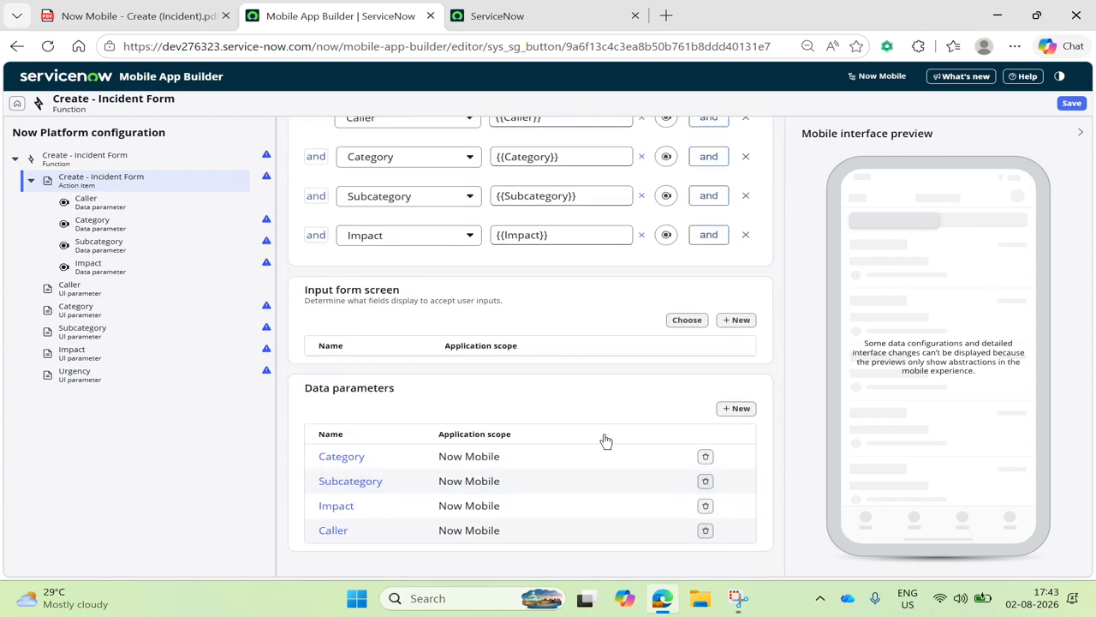
left_click(739, 408)
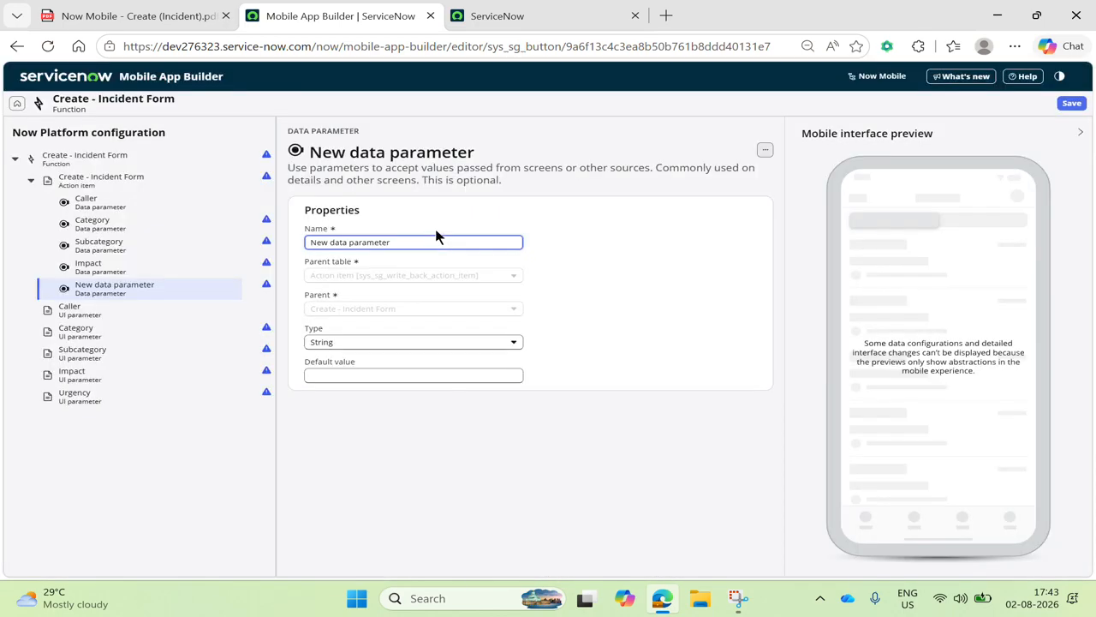
left_click_drag(434, 240, 2, 250)
key("BackSpace")
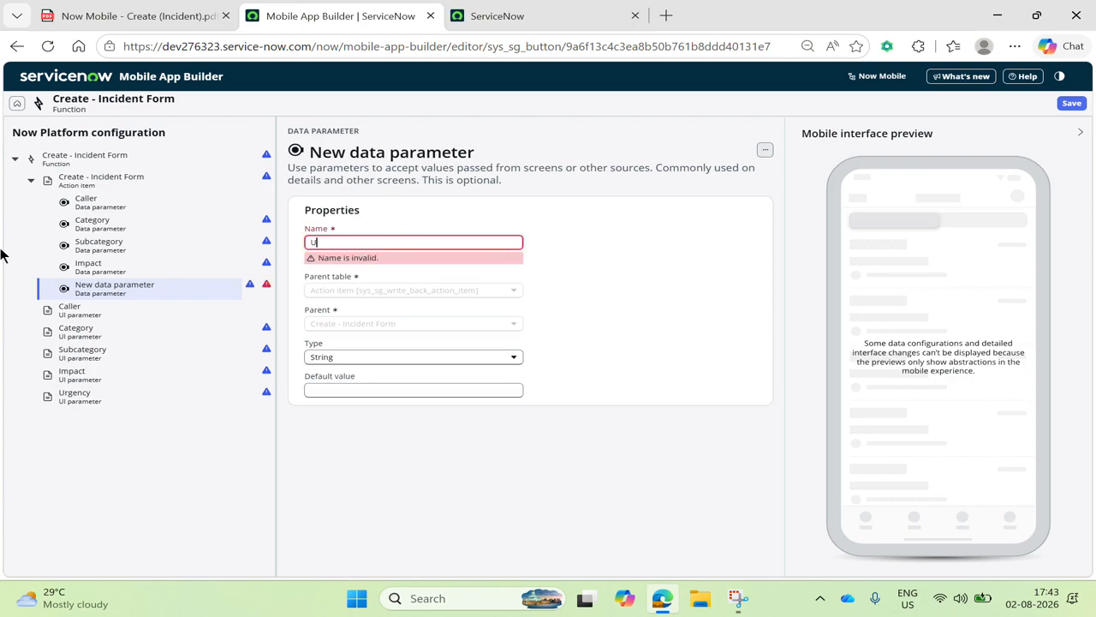
type("Urgency")
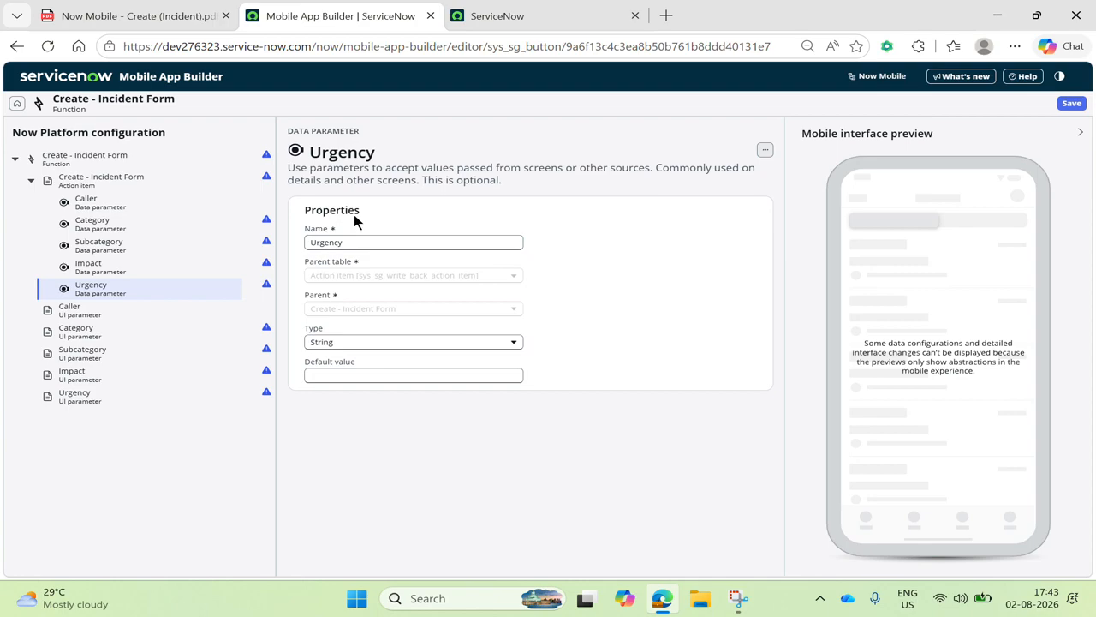
Add an Urgency field value to the Create - Incident Form action item and map it to the Urgency data parameter
left_click(139, 185)
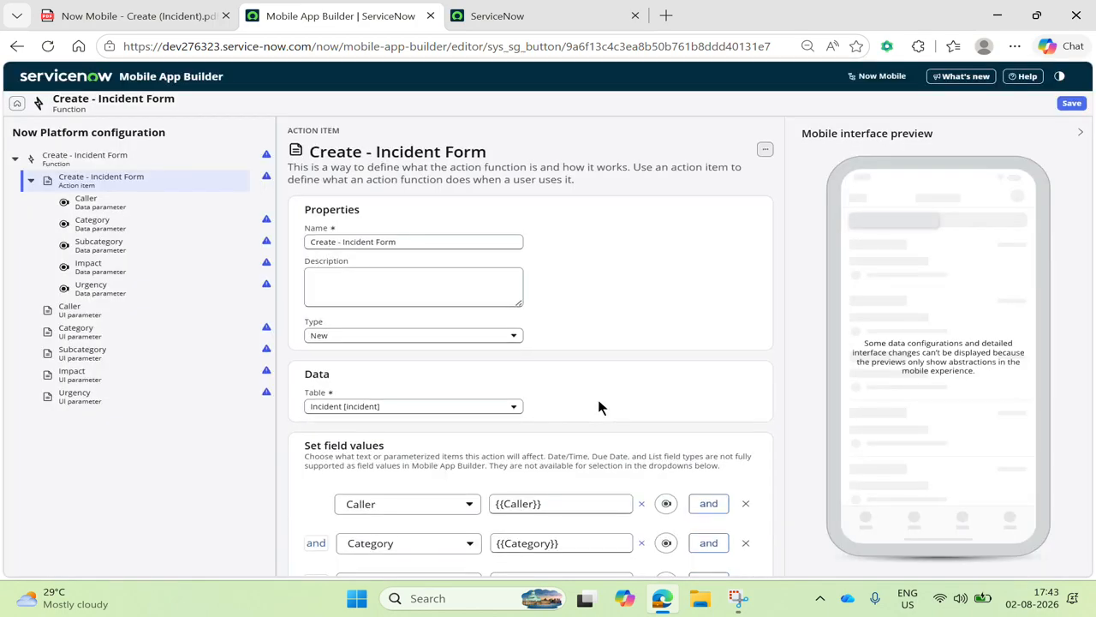
scroll(651, 369, "down", 3)
left_click(708, 338)
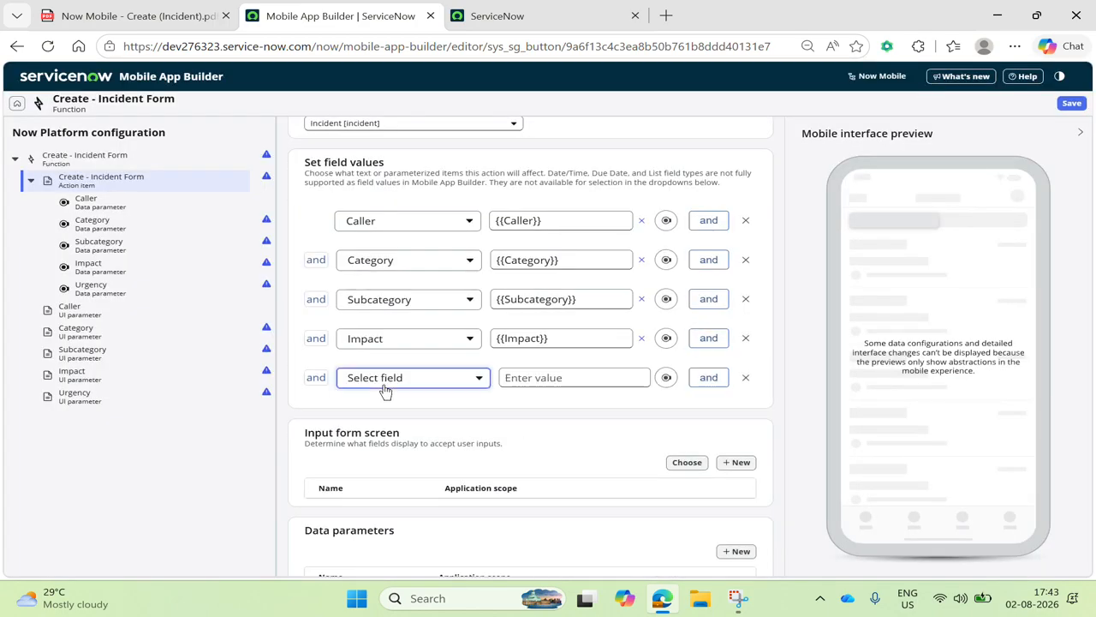
left_click(416, 386)
type("urg")
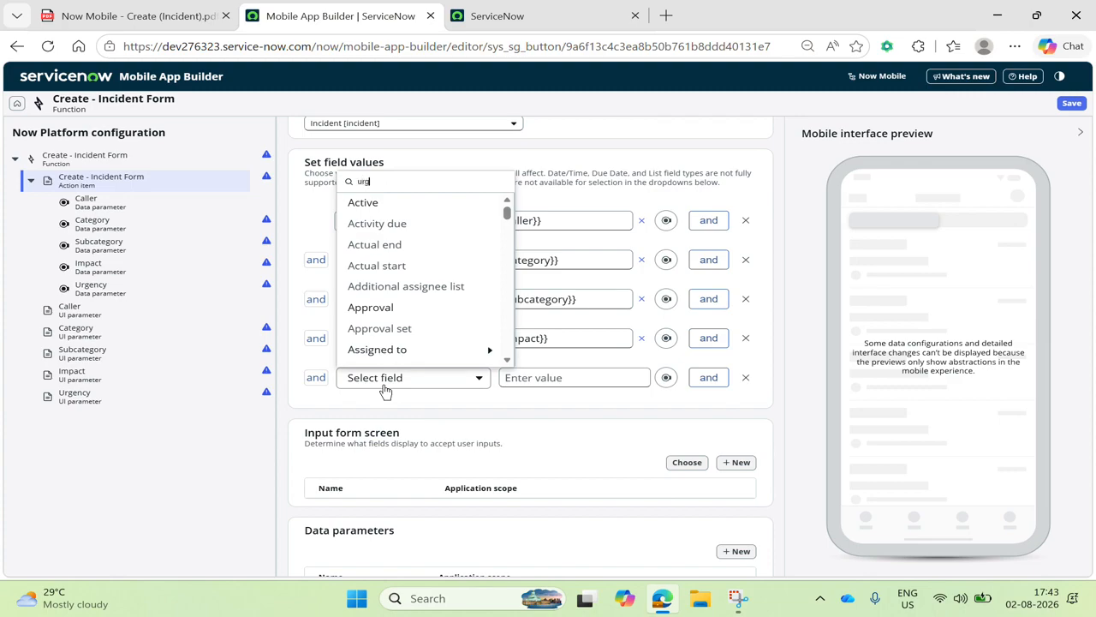
type("ency")
left_click(420, 202)
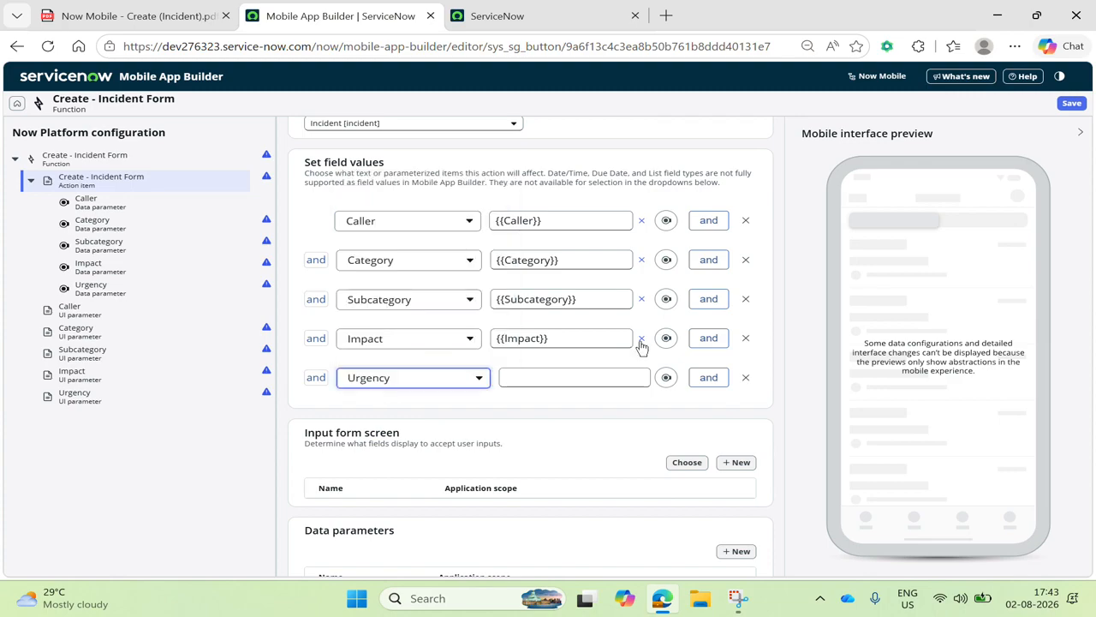
left_click(667, 377)
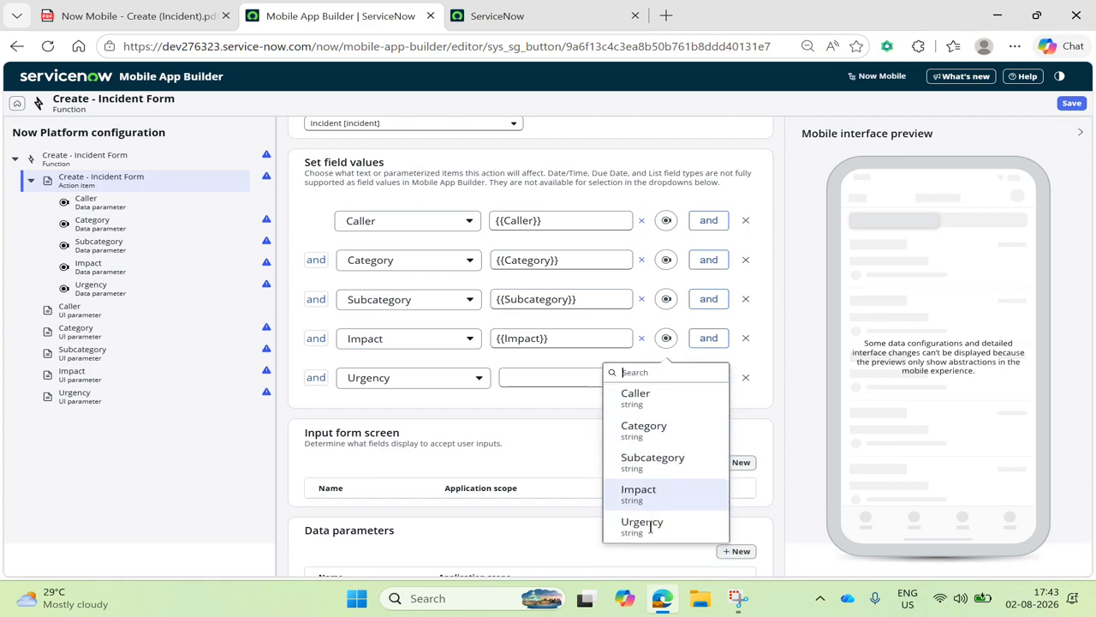
left_click(647, 552)
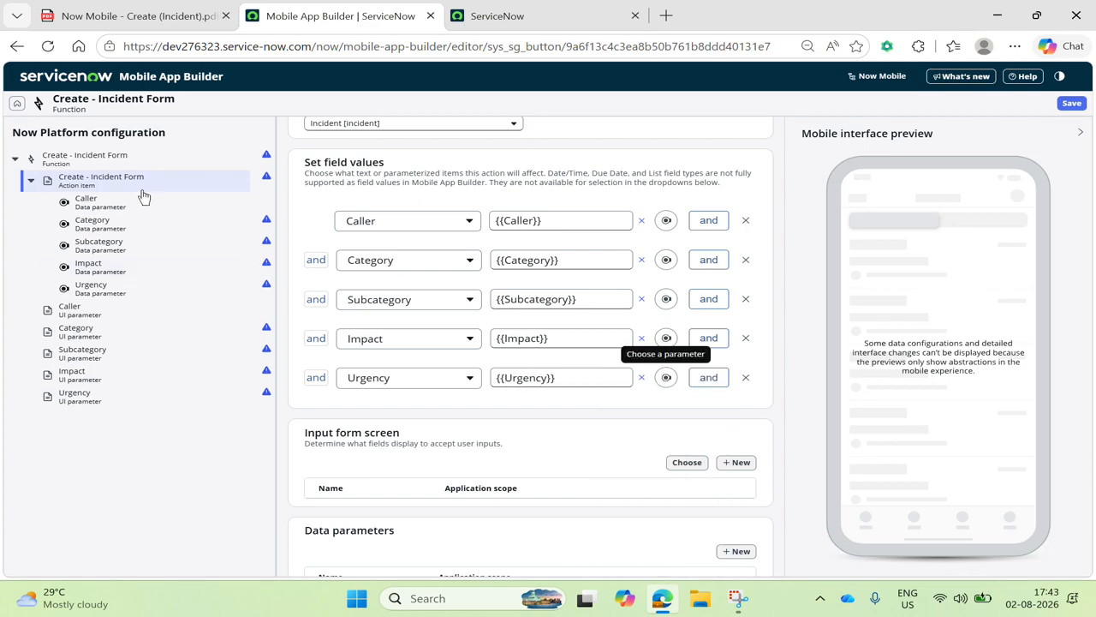
Add another UI parameter to the Create - Incident Form function and name it "Assignment group"
left_click(122, 167)
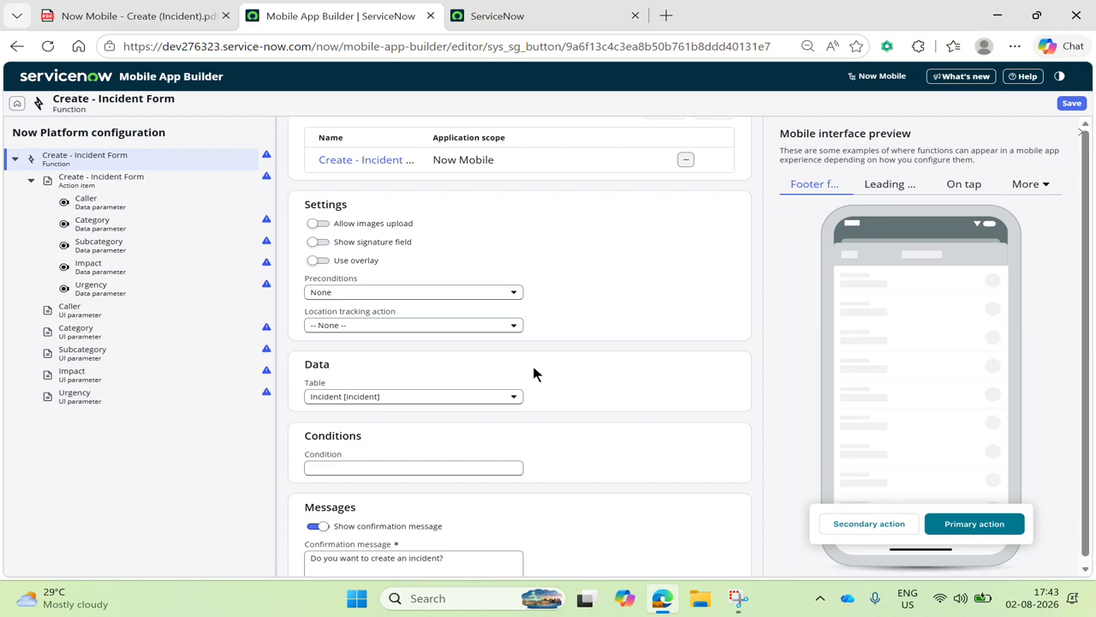
scroll(533, 365, "down", 10)
scroll(582, 249, "up", 3)
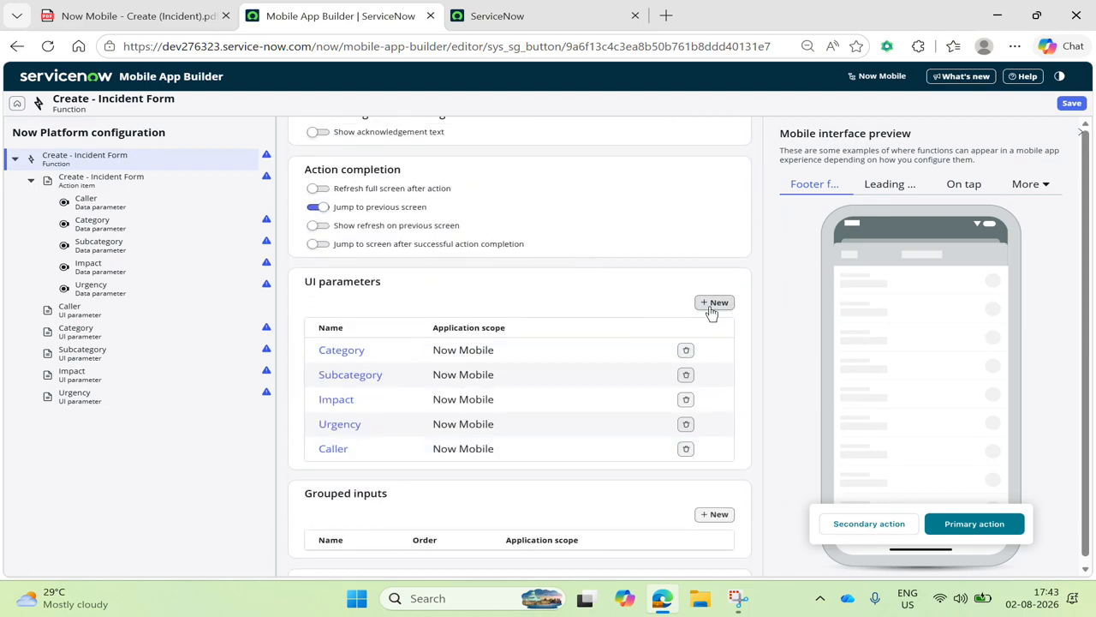
left_click(715, 303)
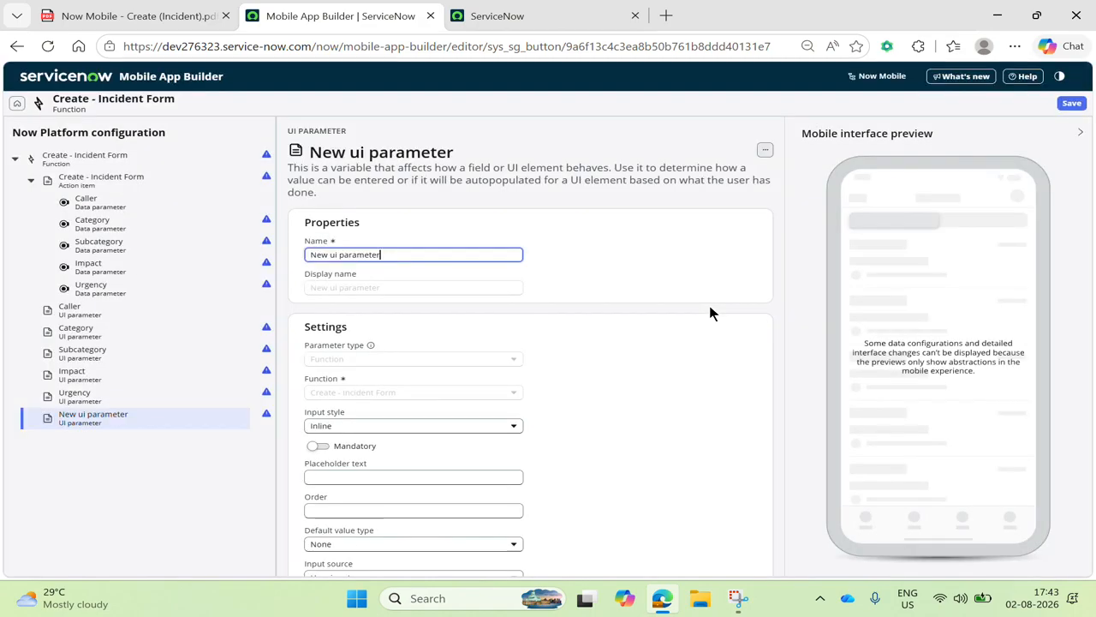
left_click_drag(422, 254, 141, 241)
key("BackSpace")
type("Ass")
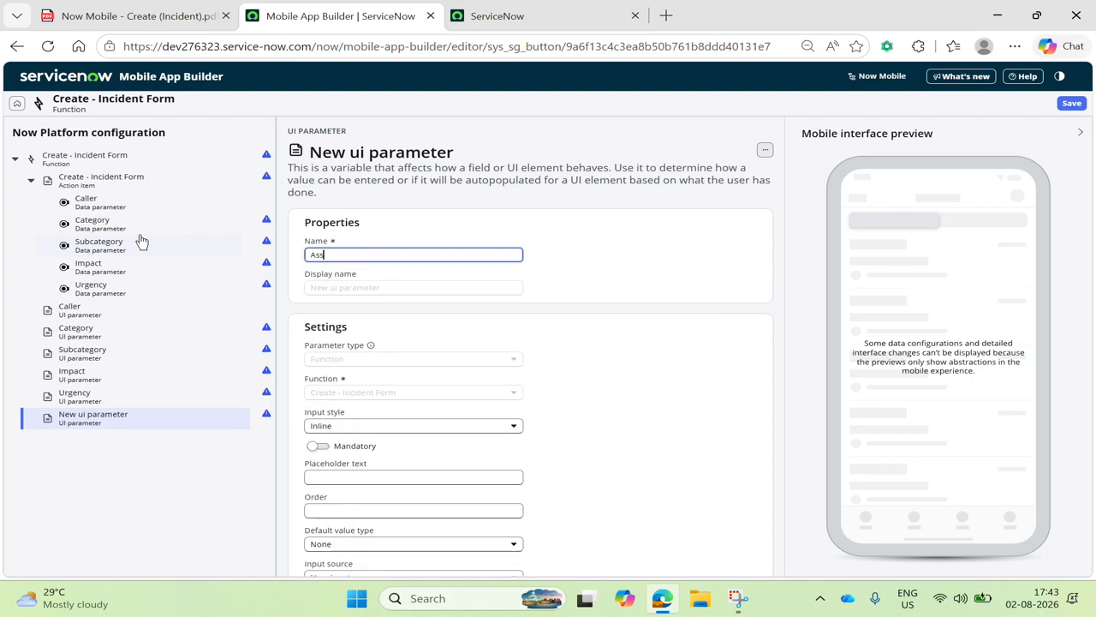
type("ignment group")
left_click(626, 299)
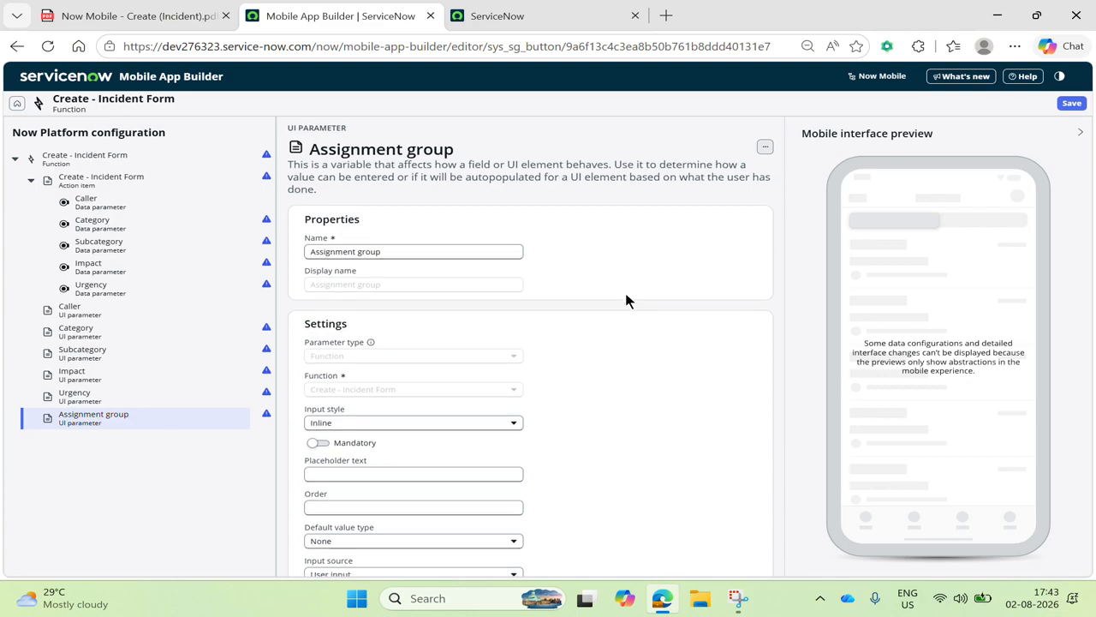
Set the Assignment group UI parameter's input type to Search List and its order to 600
scroll(421, 362, "down", 2)
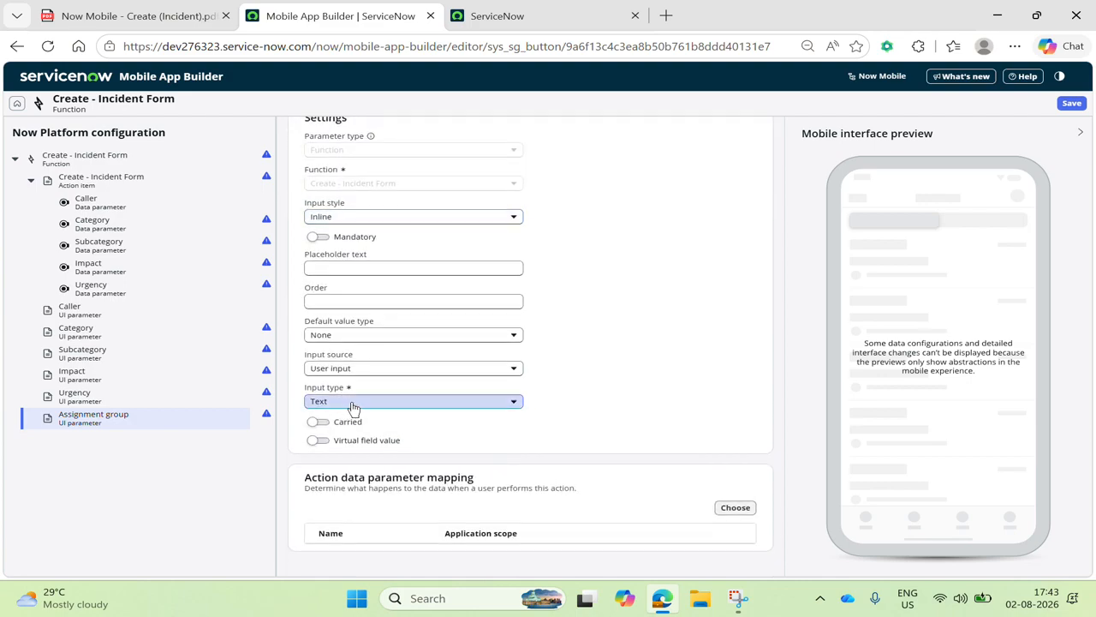
left_click(353, 403)
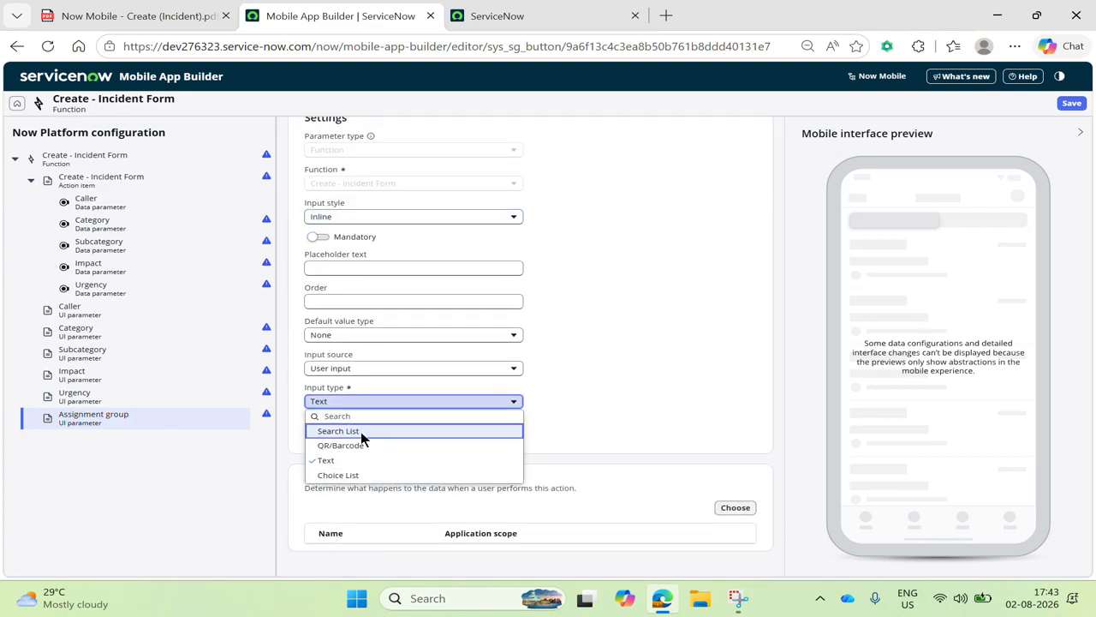
left_click(361, 431)
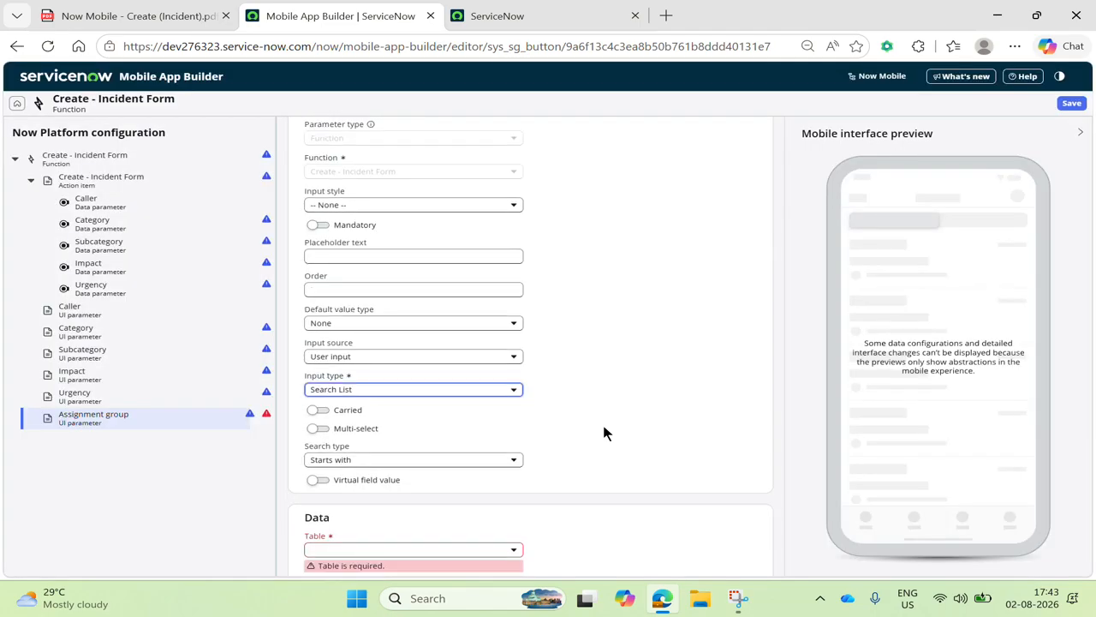
scroll(604, 432, "down", 1)
left_click(444, 249)
type("600")
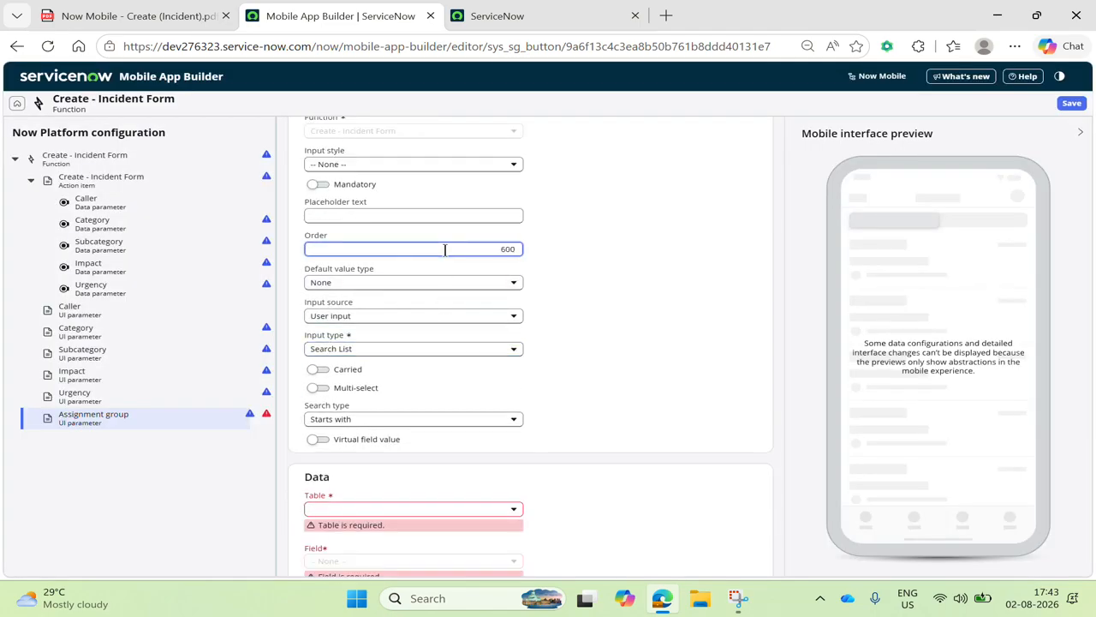
left_click(720, 370)
Set the Assignment group UI parameter's data table to Incident [incident] and its field to Assignment group
scroll(560, 457, "down", 3)
left_click(407, 370)
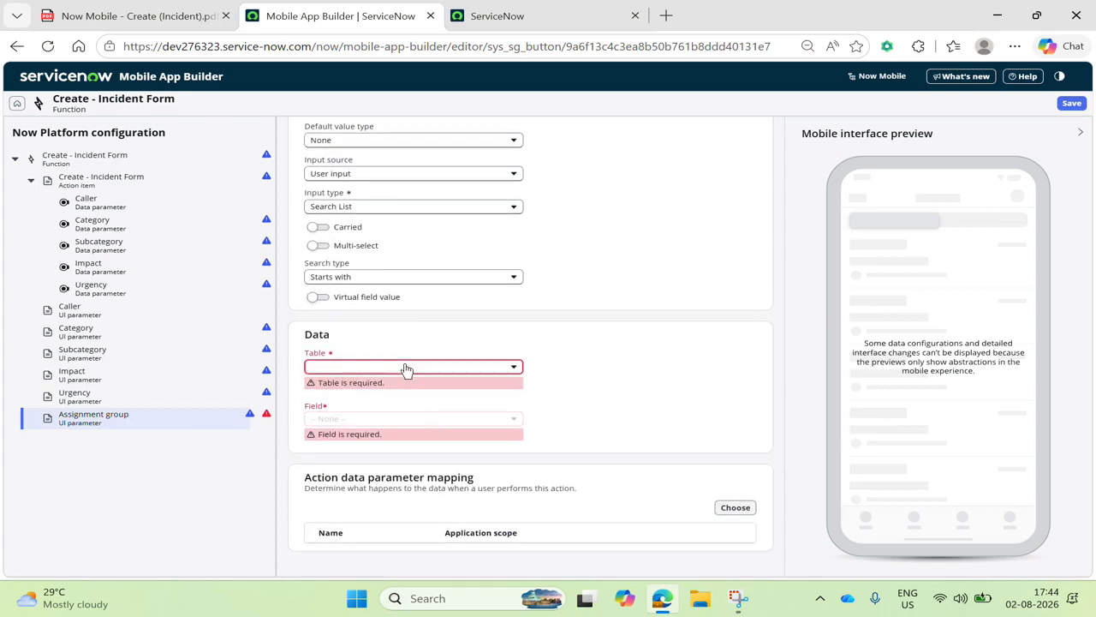
type("incident")
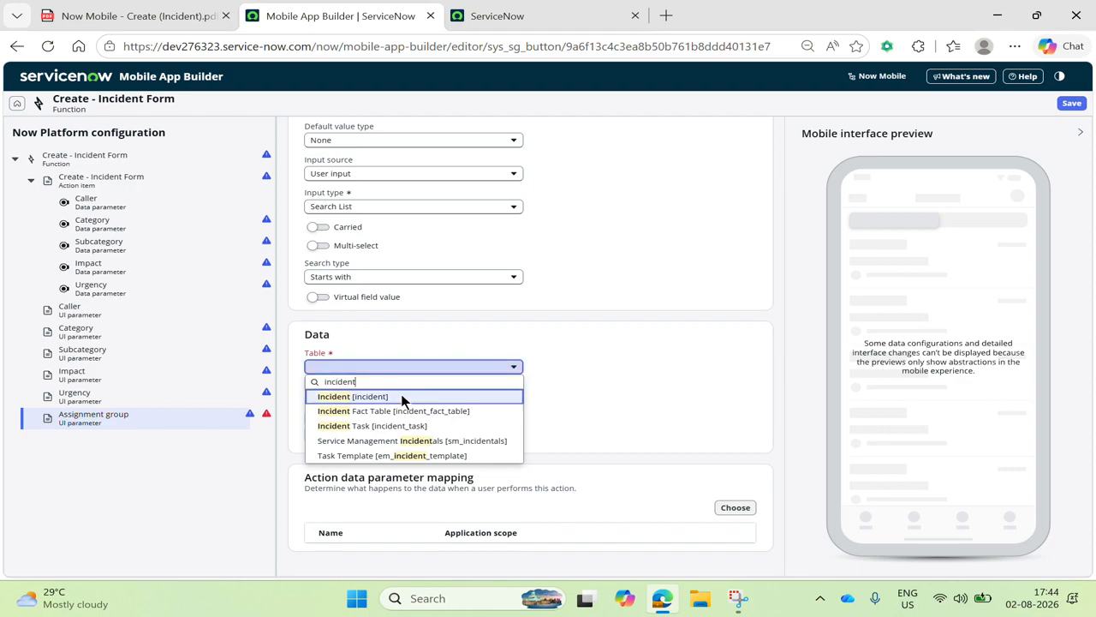
left_click(402, 396)
left_click(423, 419)
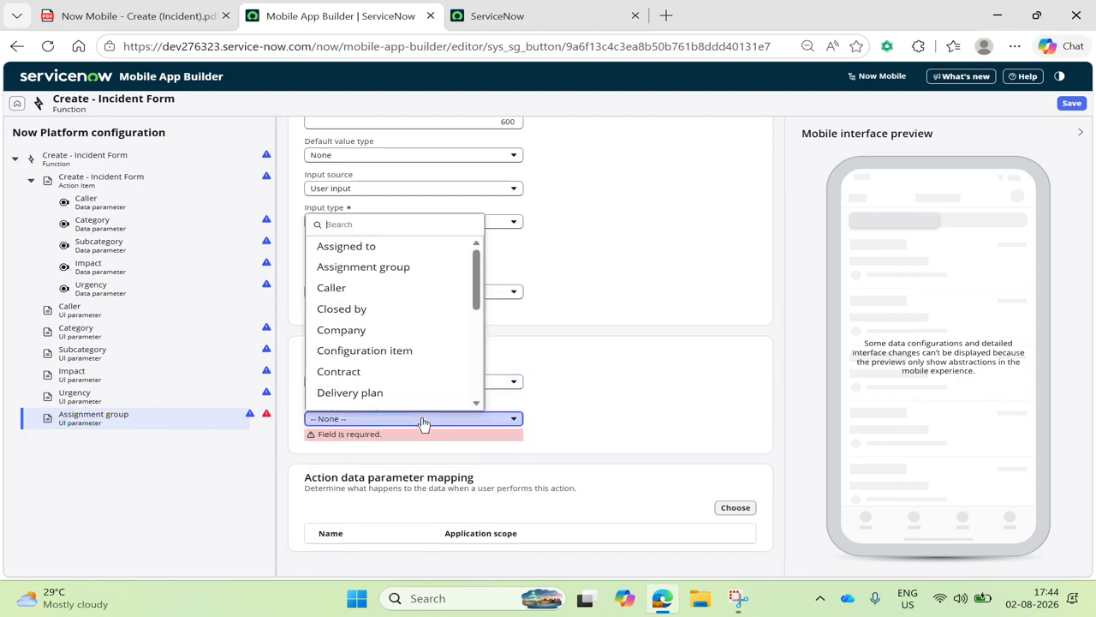
type("ass")
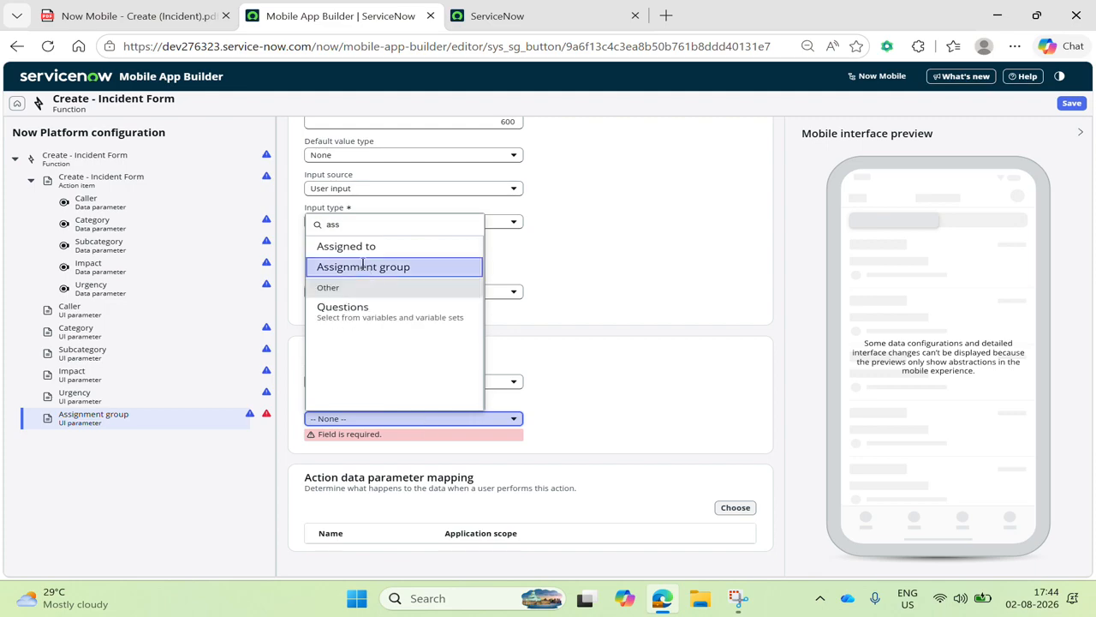
left_click(363, 266)
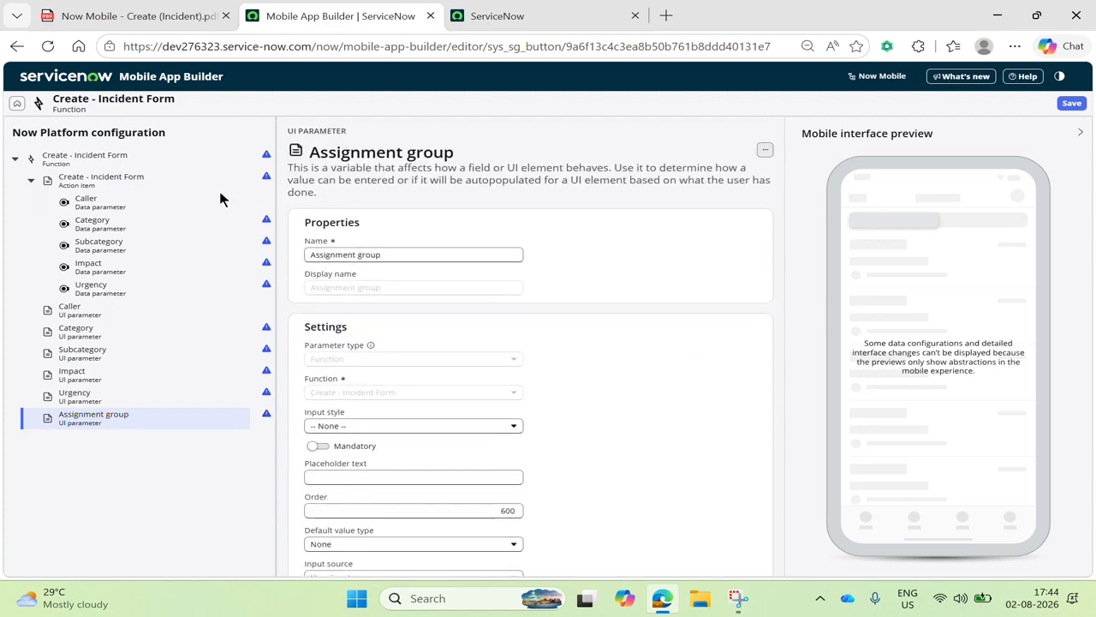
Add a data parameter named "Assignment group" to the Create - Incident Form action item
left_click(122, 187)
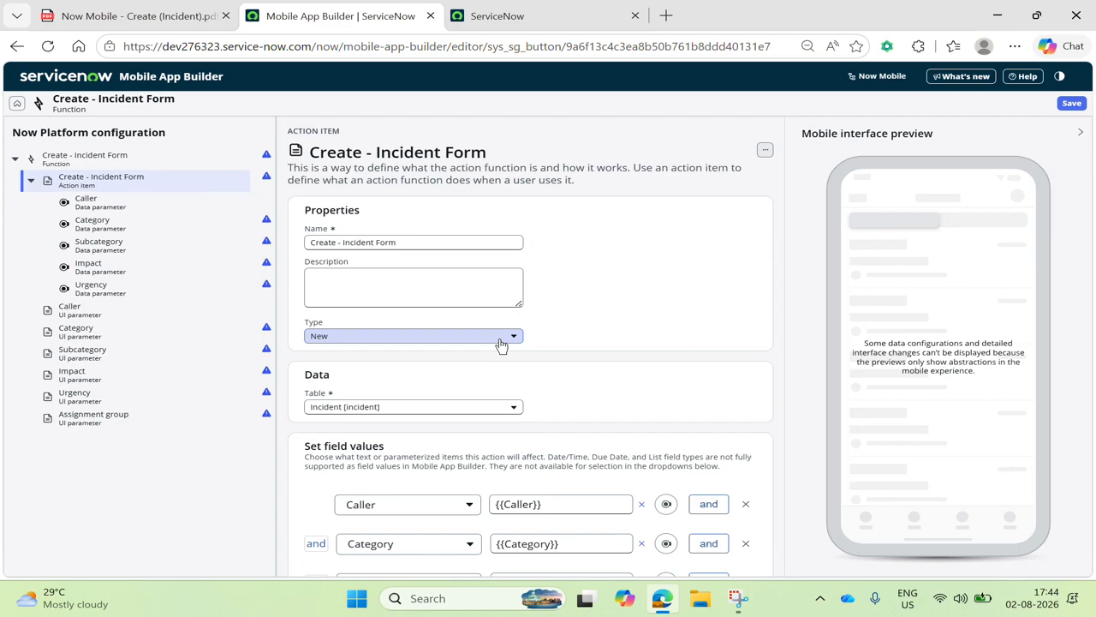
scroll(548, 359, "down", 5)
left_click(739, 384)
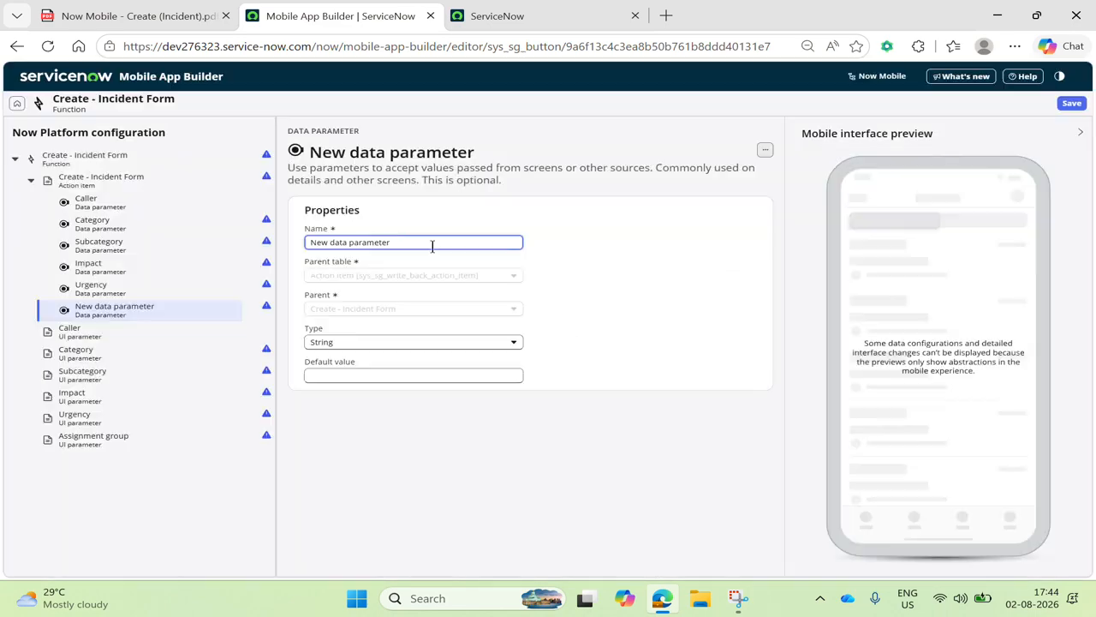
key("ctrl+a")
key("BackSpace")
type("Assugn")
key("BackSpace")
key("BackSpace")
type("ignment group")
Add an Assignment group field value to the action item and map it to the Assignment group data parameter
left_click(152, 181)
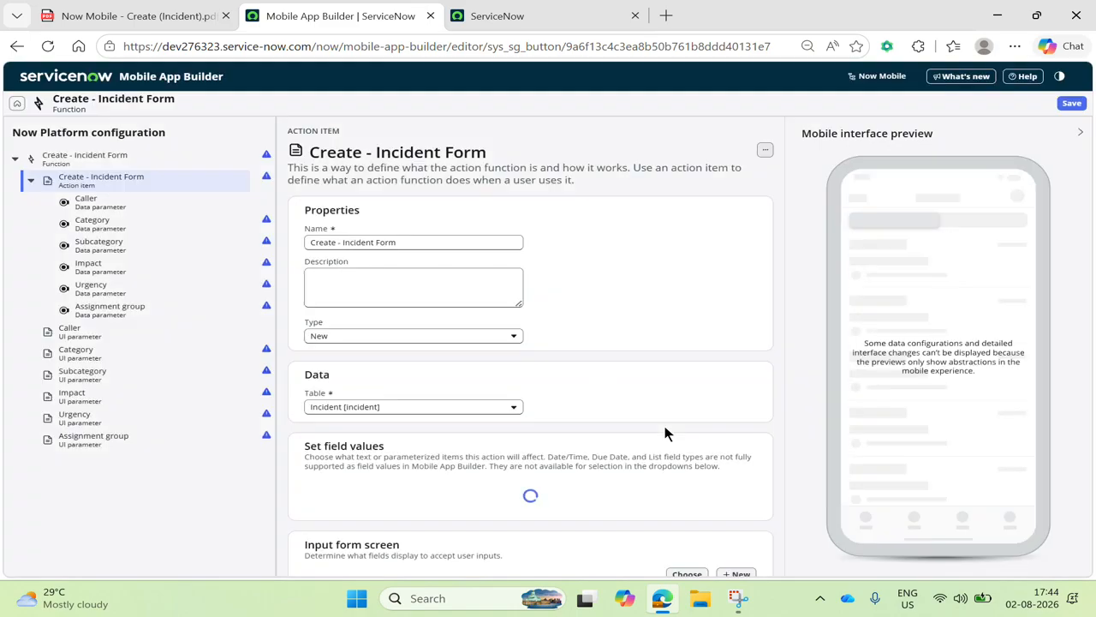
scroll(664, 426, "down", 3)
scroll(665, 425, "down", 1)
left_click(708, 375)
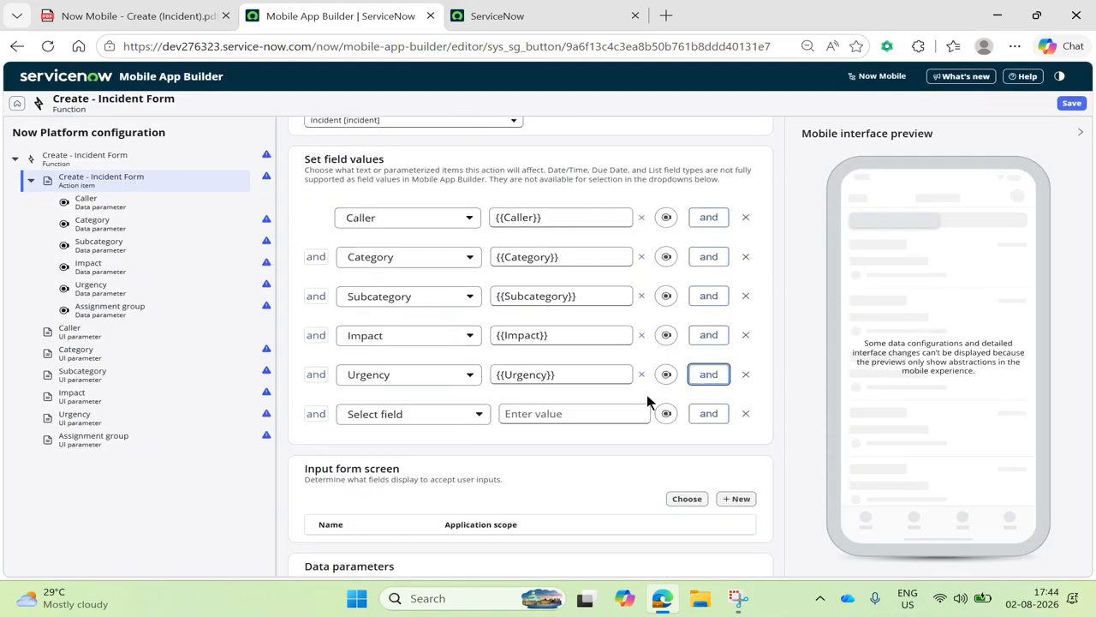
left_click(398, 416)
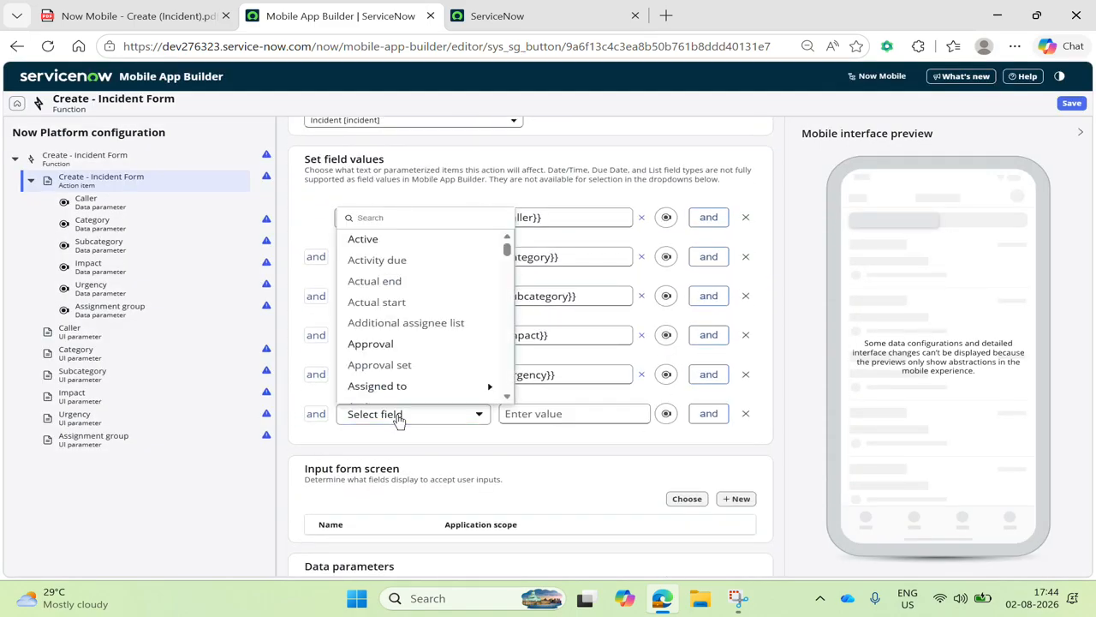
type("ass")
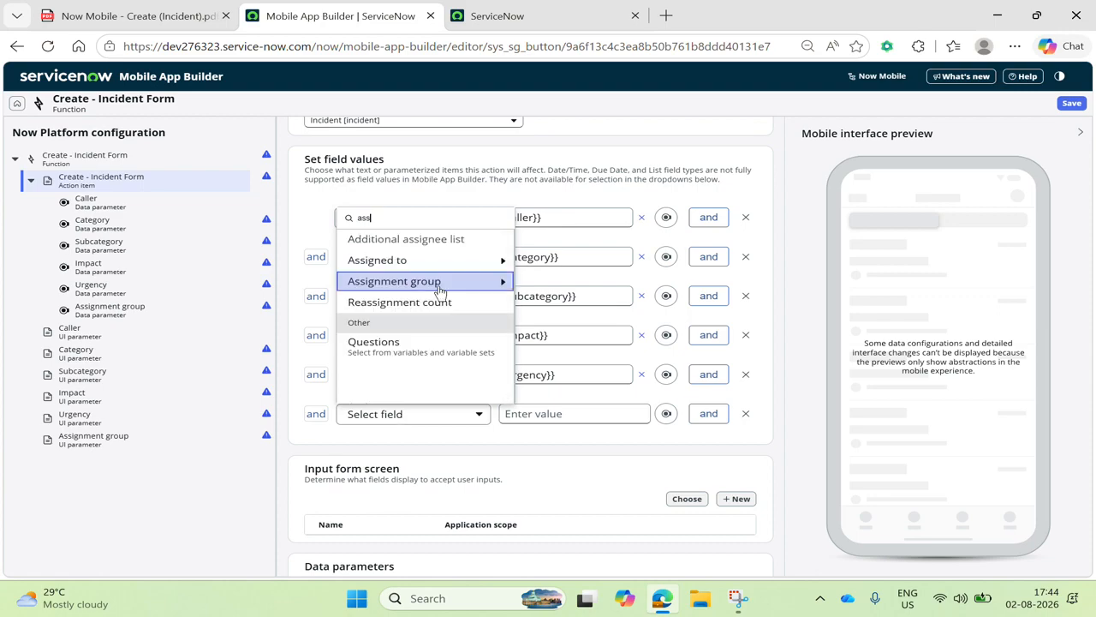
left_click(441, 286)
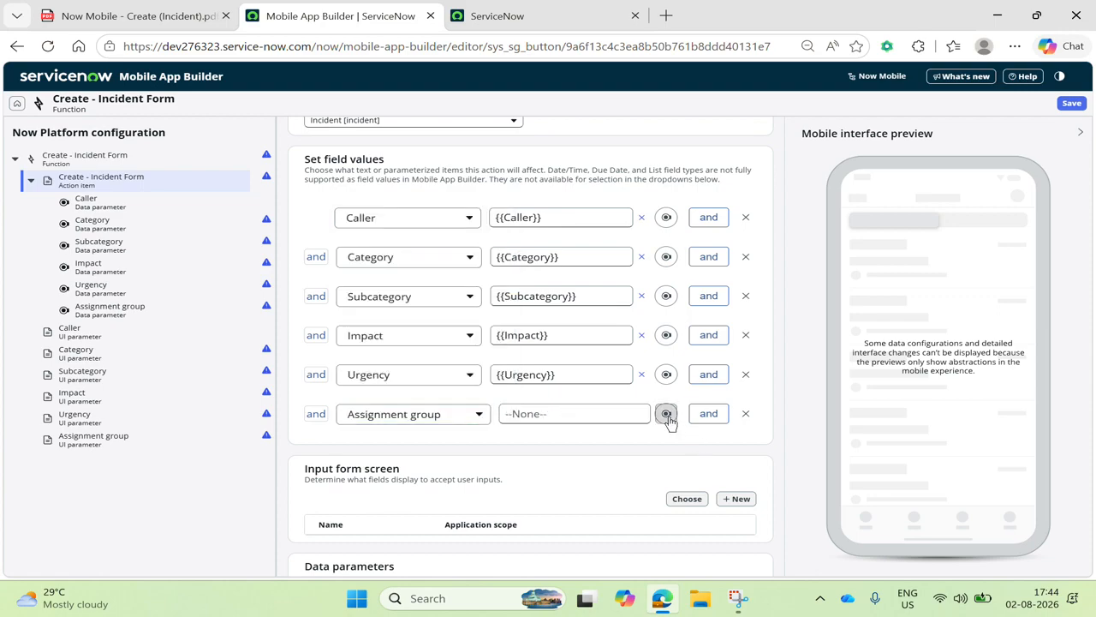
left_click(667, 414)
left_click(738, 505)
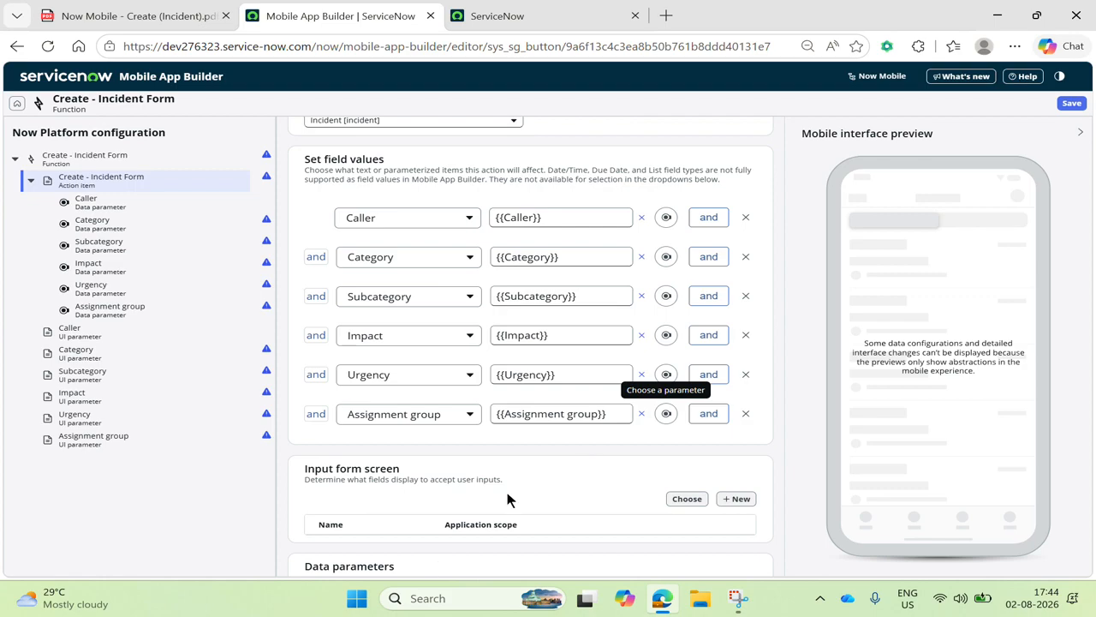
Add another UI parameter to the Create - Incident Form function and name it "Short description"
left_click(109, 156)
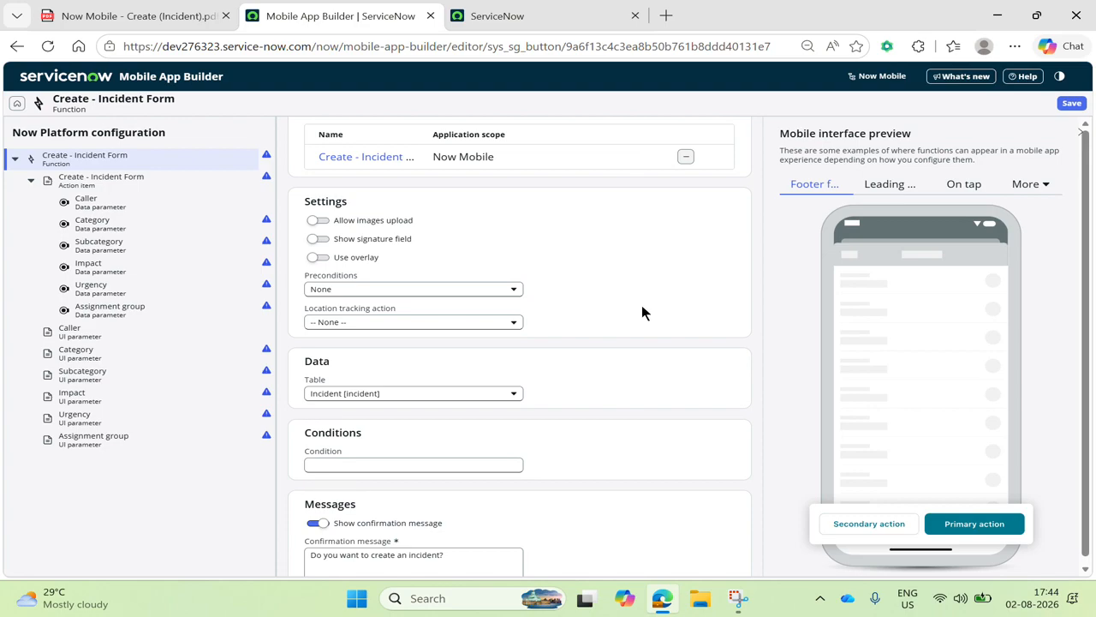
scroll(470, 378, "down", 1)
scroll(470, 378, "down", 10)
scroll(626, 302, "up", 5)
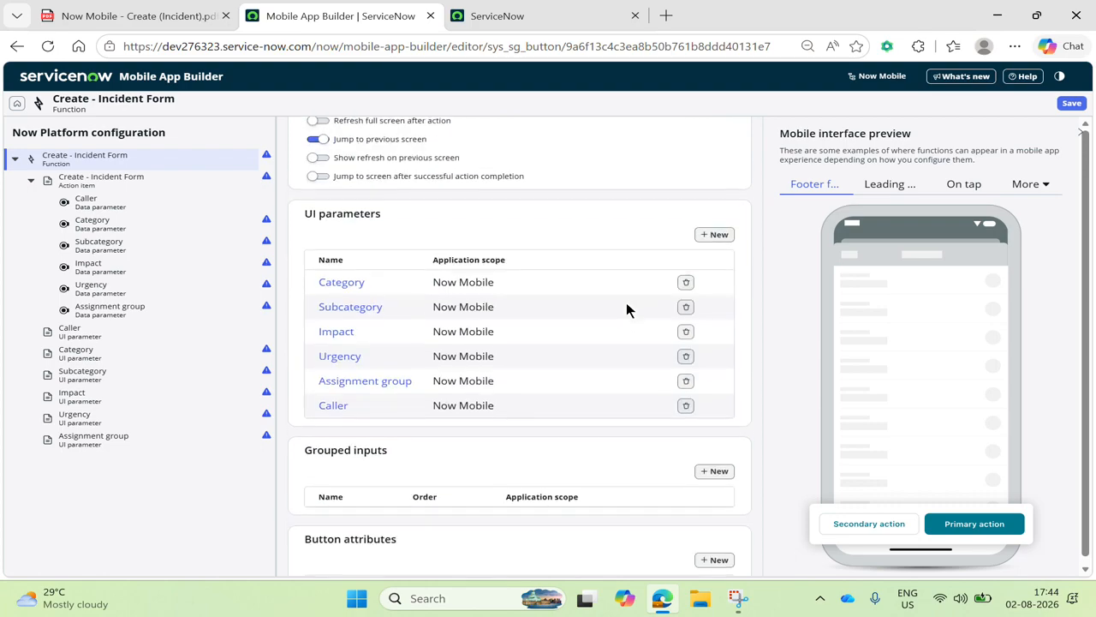
left_click(702, 238)
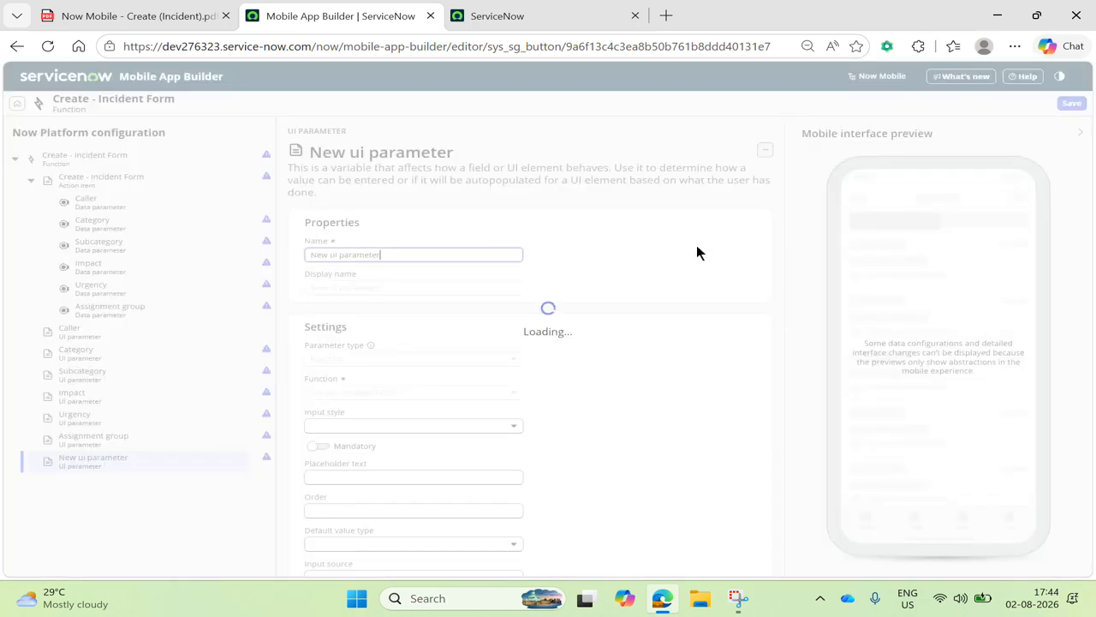
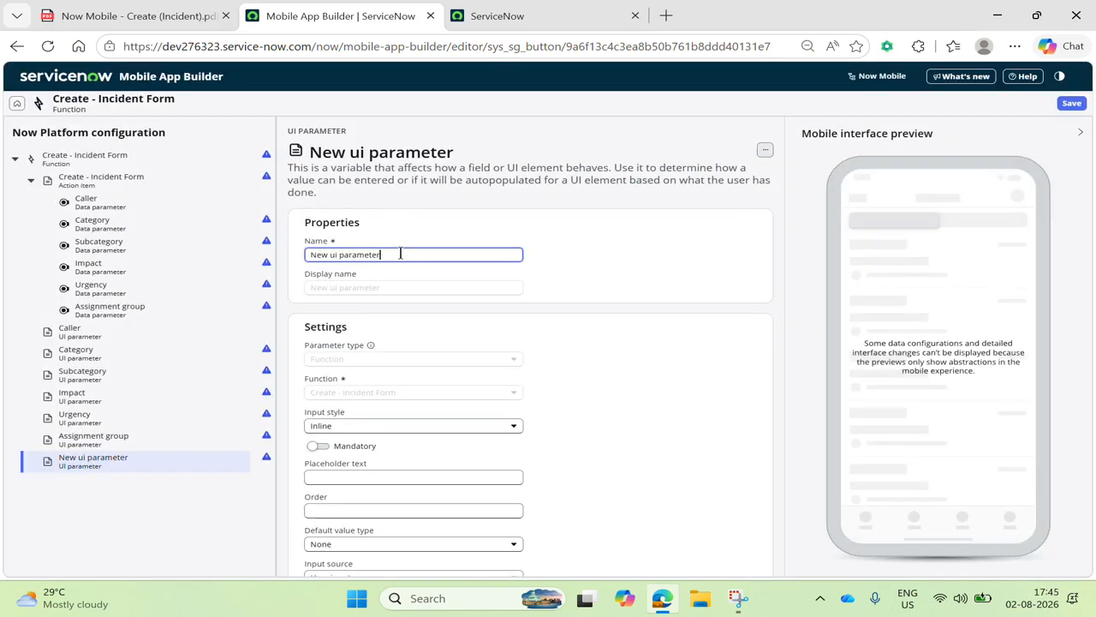
key("BackSpace")
key("BackSpace")
key("BackSpace")
key("BackSpace")
key("BackSpace")
key("BackSpace")
key("BackSpace")
key("BackSpace")
key("BackSpace")
key("BackSpace")
key("BackSpace")
key("BackSpace")
key("BackSpace")
key("BackSpace")
key("BackSpace")
key("BackSpace")
type("Short descr")
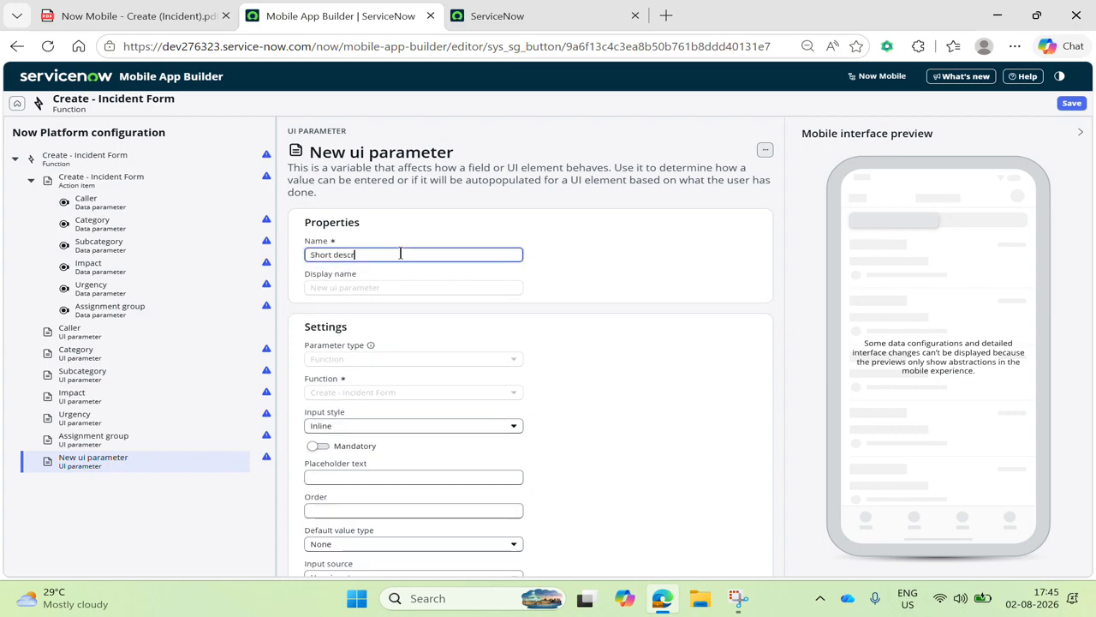
type("iption")
Set the Short description UI parameter's order to 700, keeping its input type as Text
scroll(550, 368, "down", 3)
left_click(412, 266)
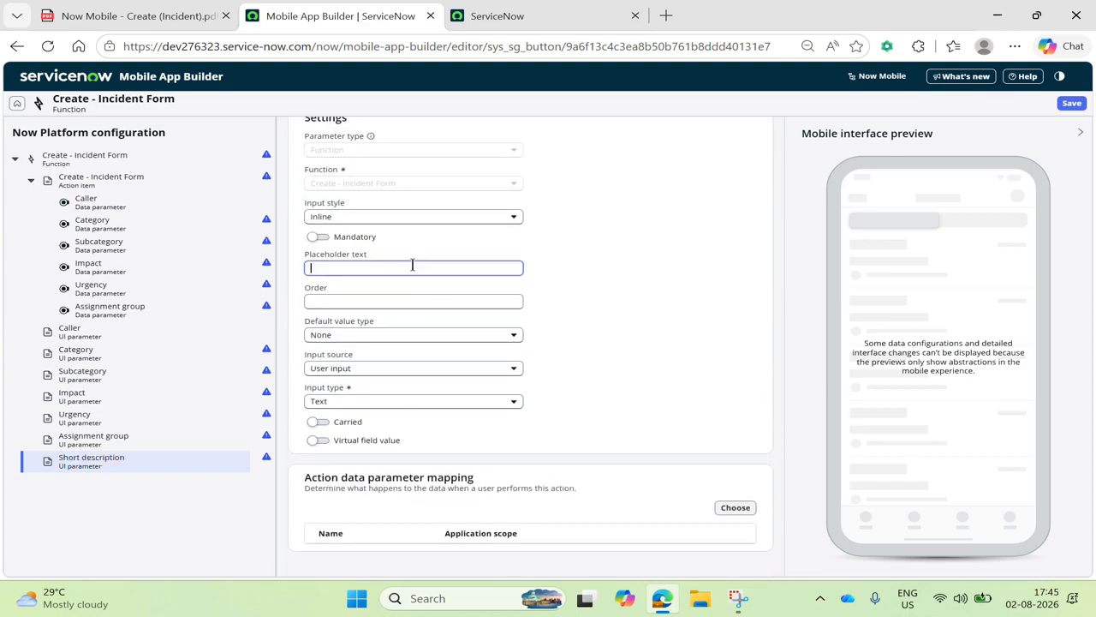
left_click(415, 300)
type("700")
left_click(414, 334)
left_click(575, 334)
left_click(427, 401)
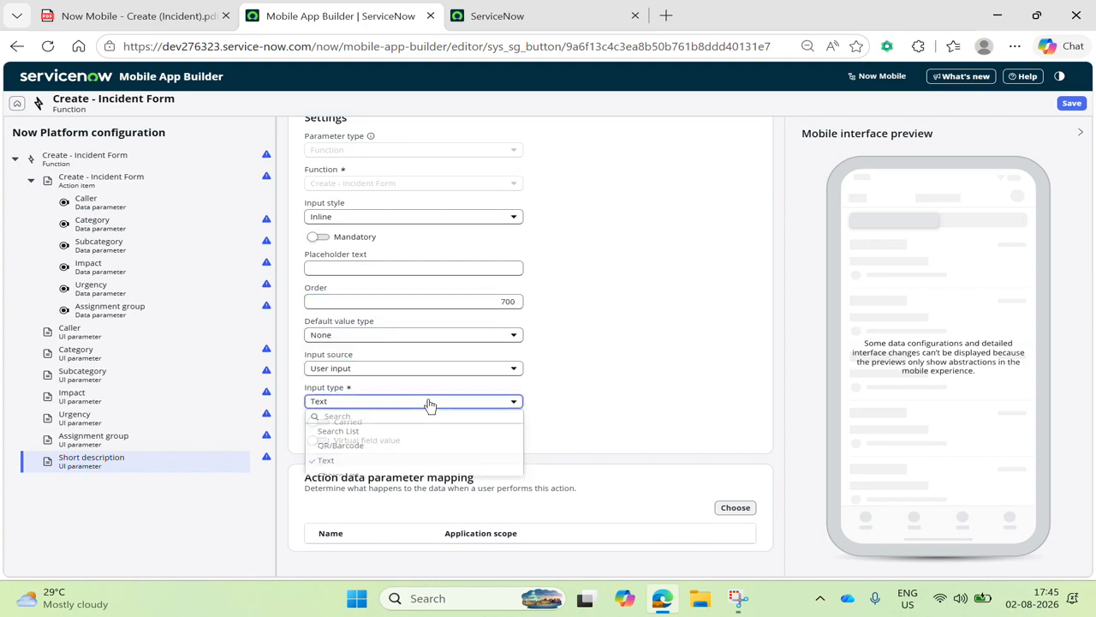
left_click(591, 403)
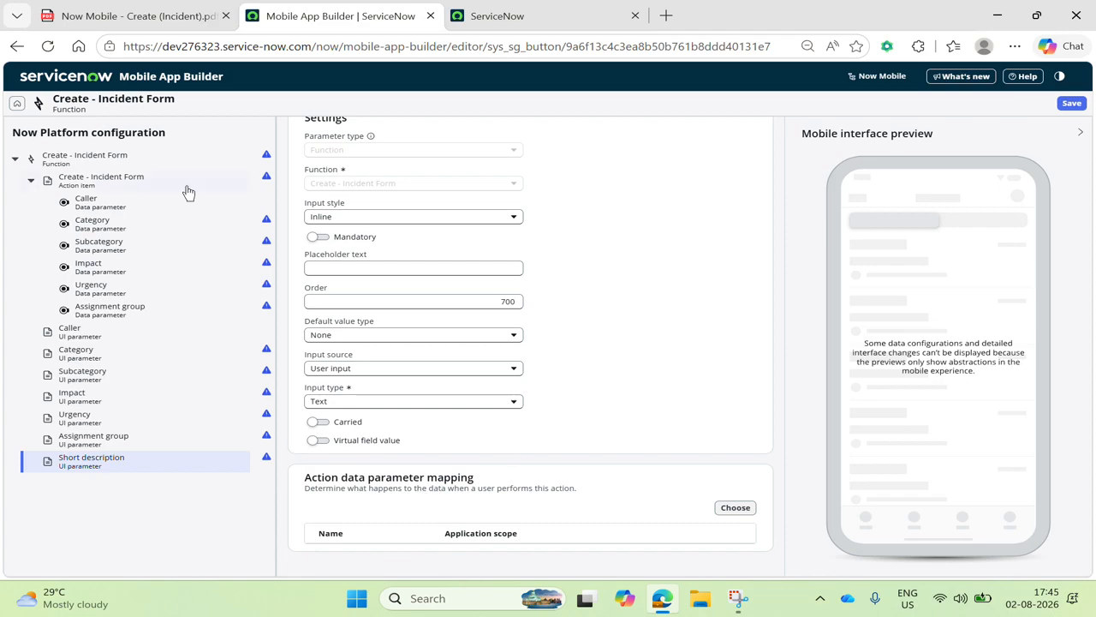
Add a data parameter named "Short description" to the Create - Incident Form action item
left_click(129, 165)
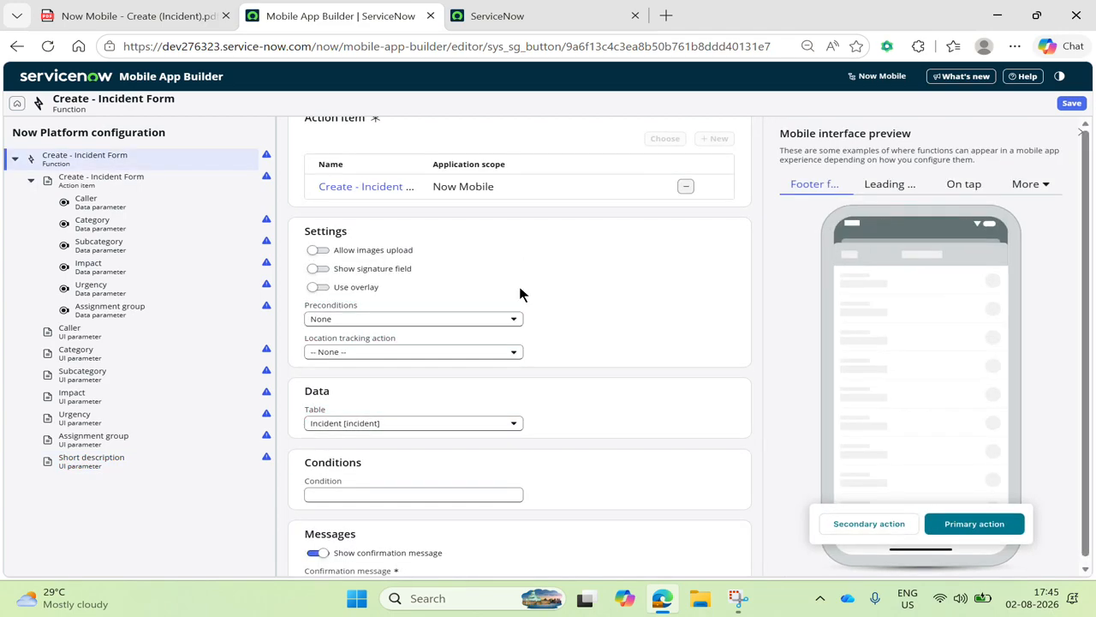
scroll(522, 411, "down", 10)
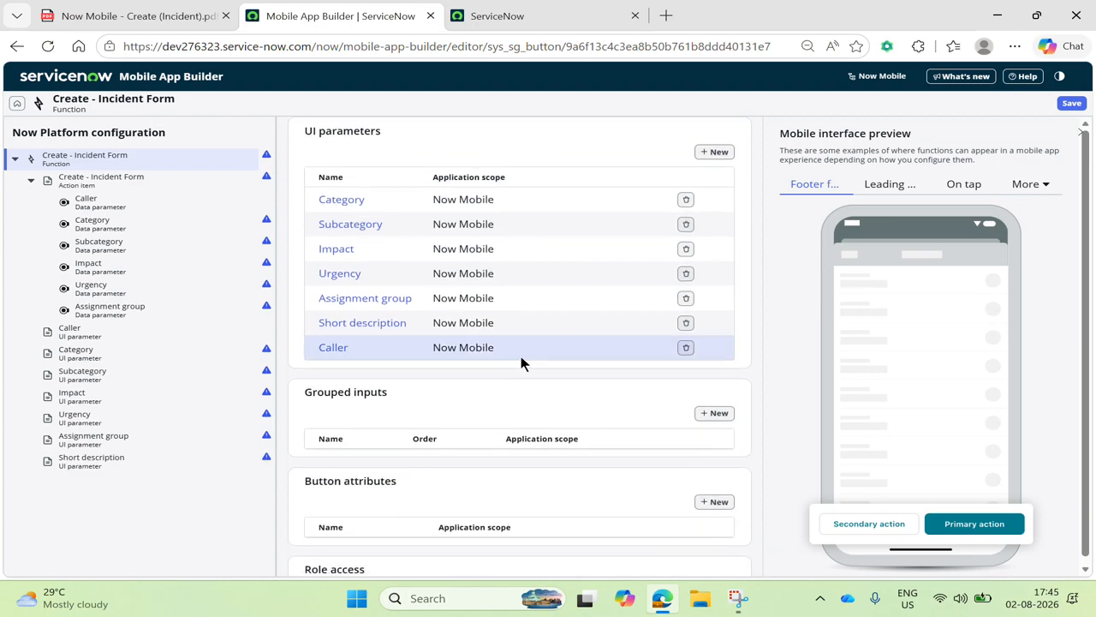
left_click(89, 185)
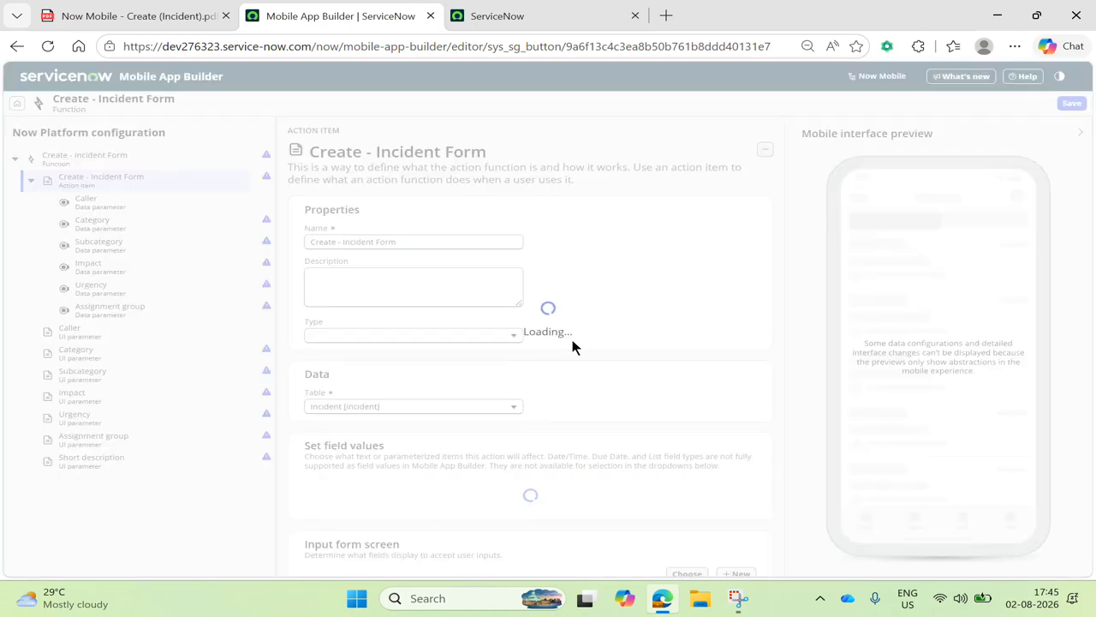
scroll(622, 391, "down", 5)
left_click(736, 360)
key("ctrl+a")
key("BackSpace")
type("Sho")
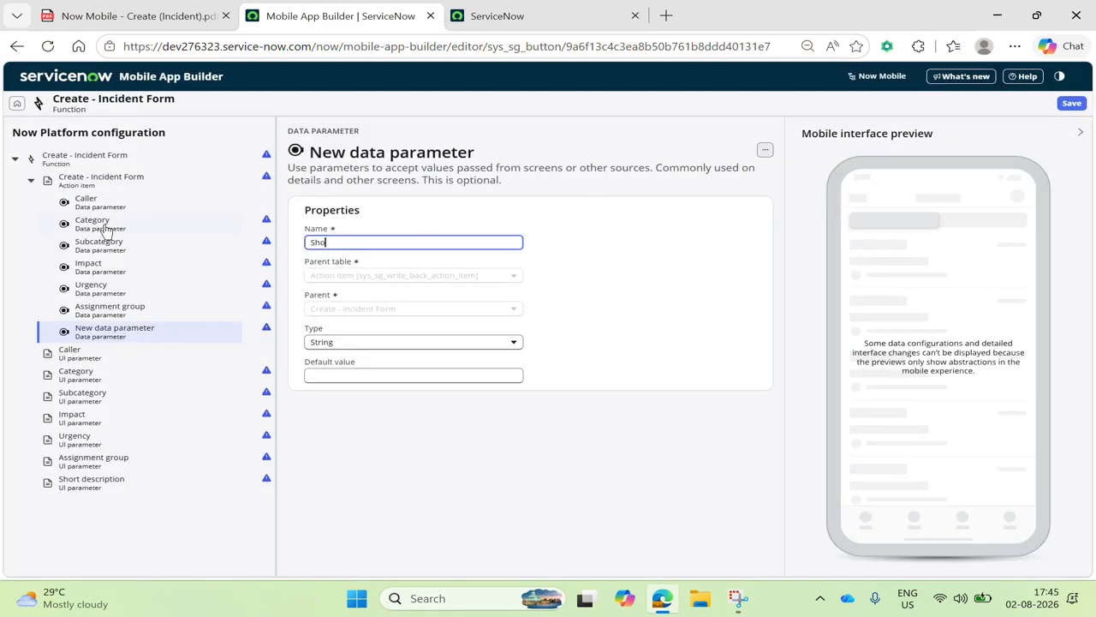
type("rt description")
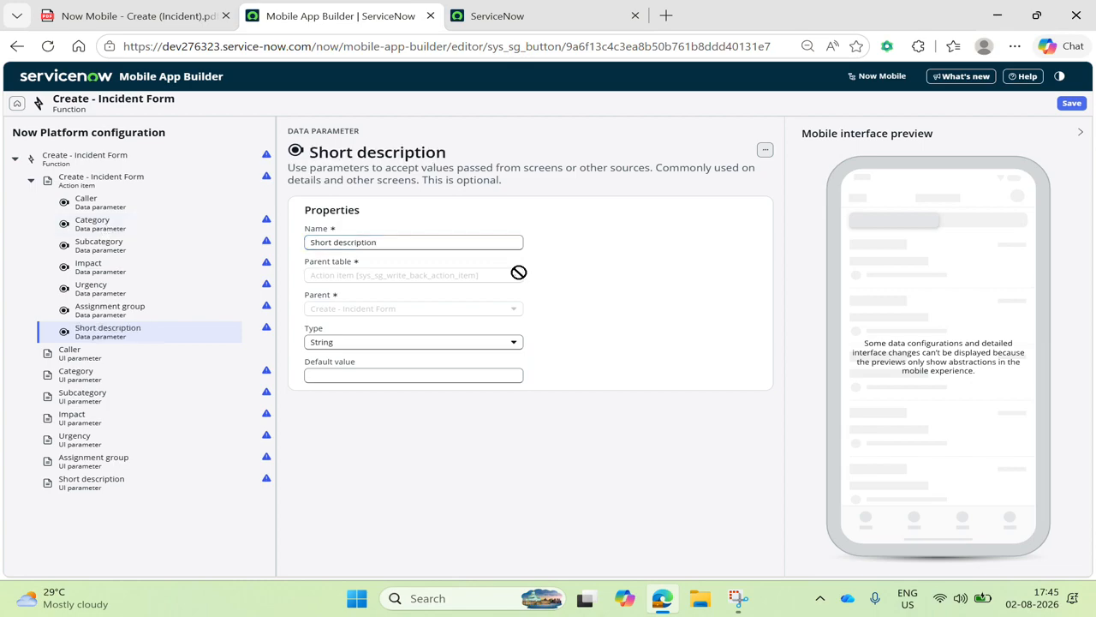
Add a Short description field value to the action item and map it to the Short description data parameter
left_click(142, 179)
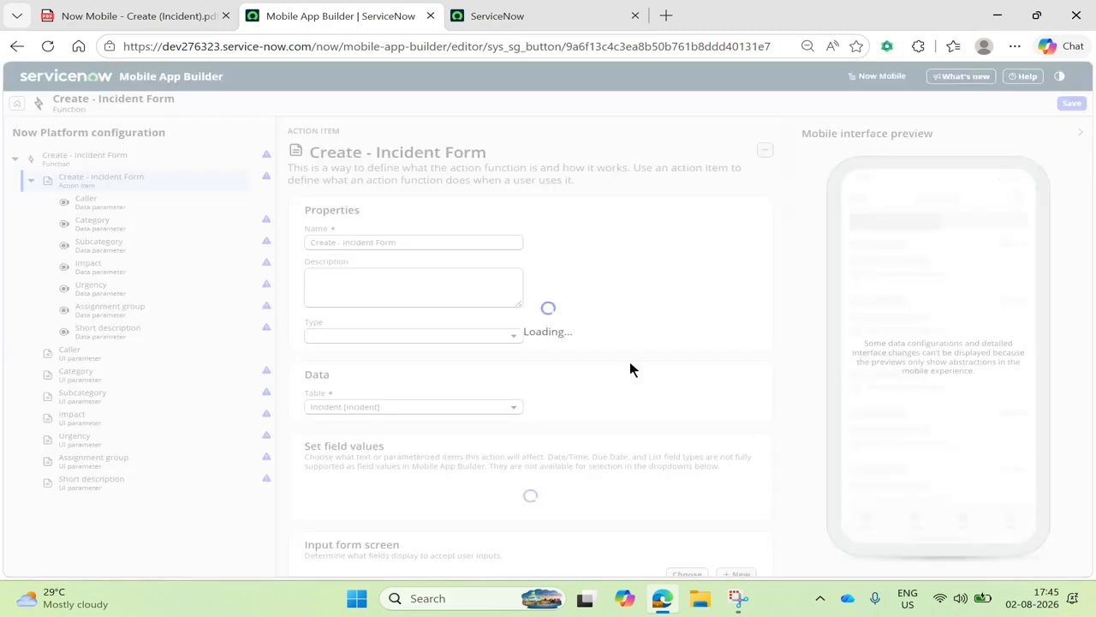
scroll(634, 394, "down", 3)
left_click(708, 380)
left_click(420, 421)
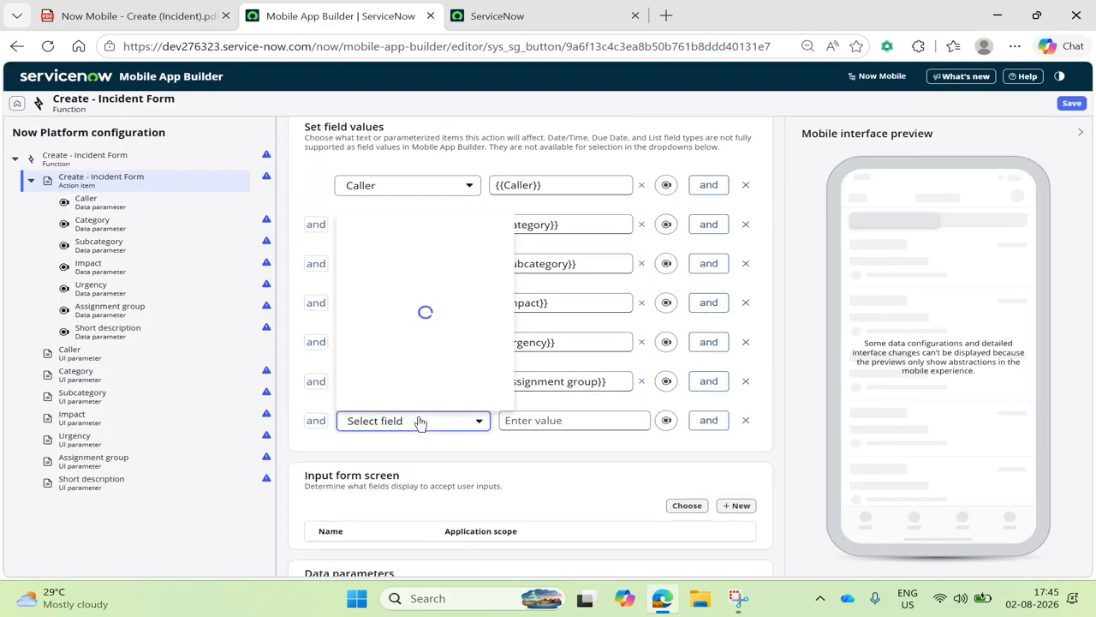
type("short")
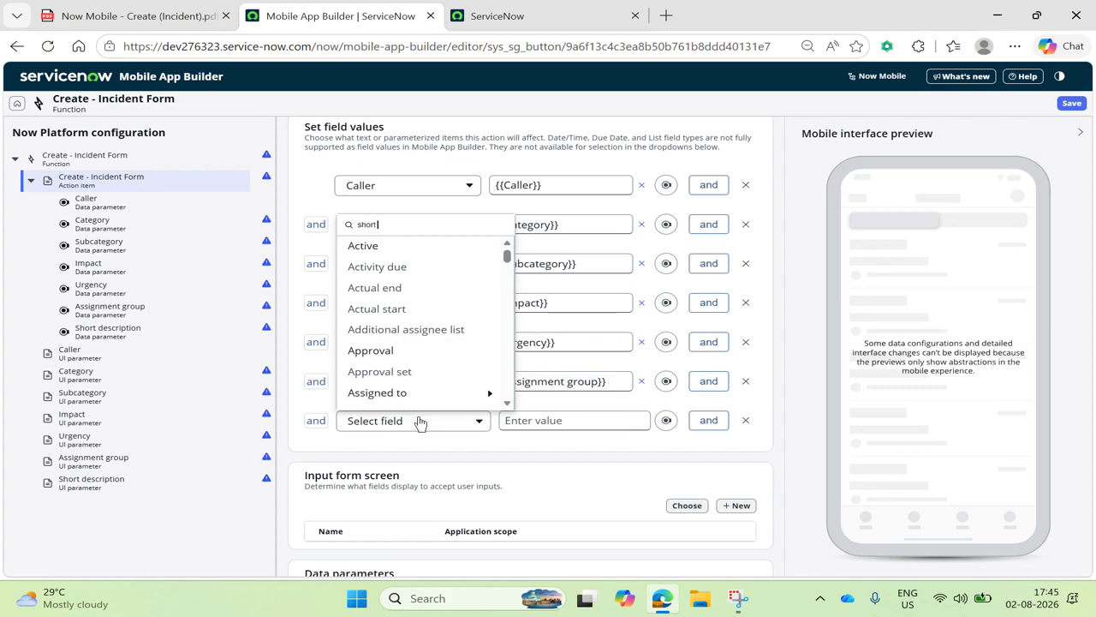
left_click(407, 246)
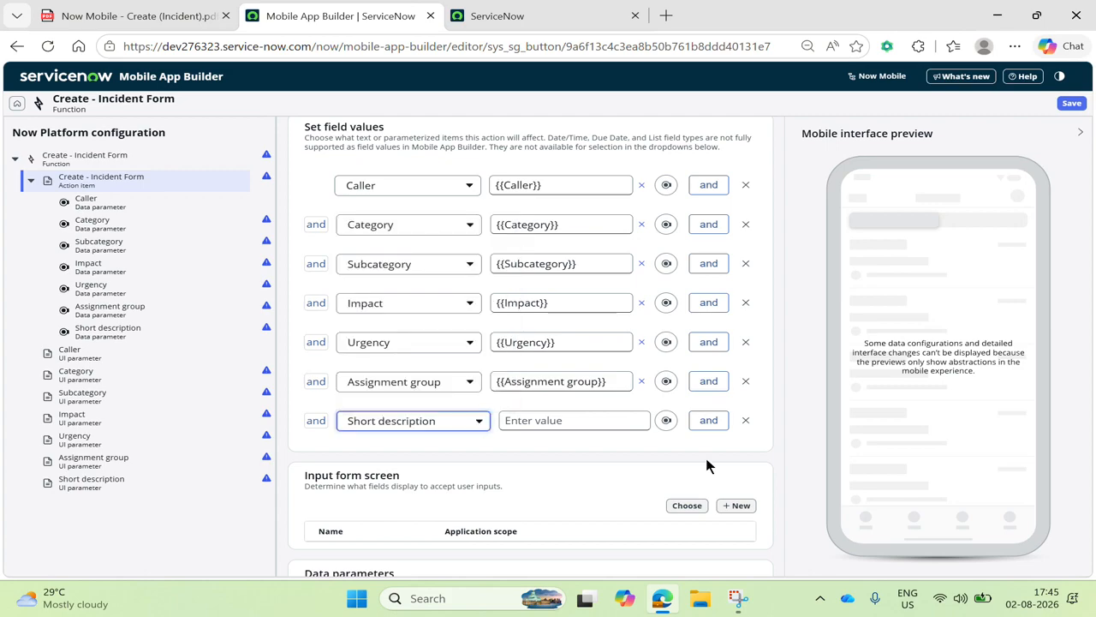
left_click(666, 421)
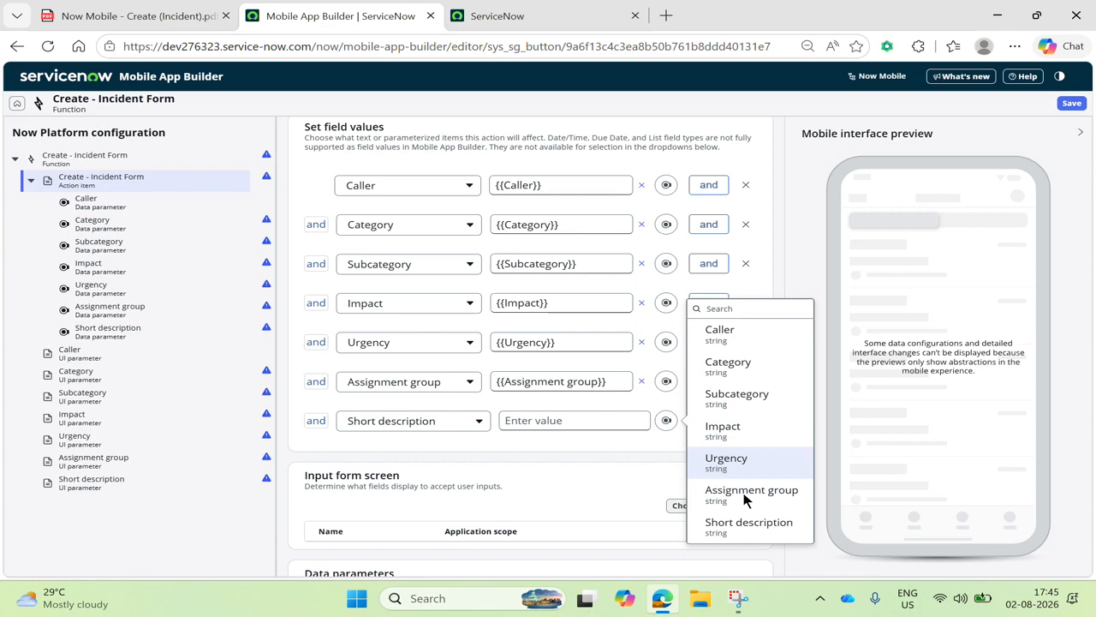
left_click(728, 525)
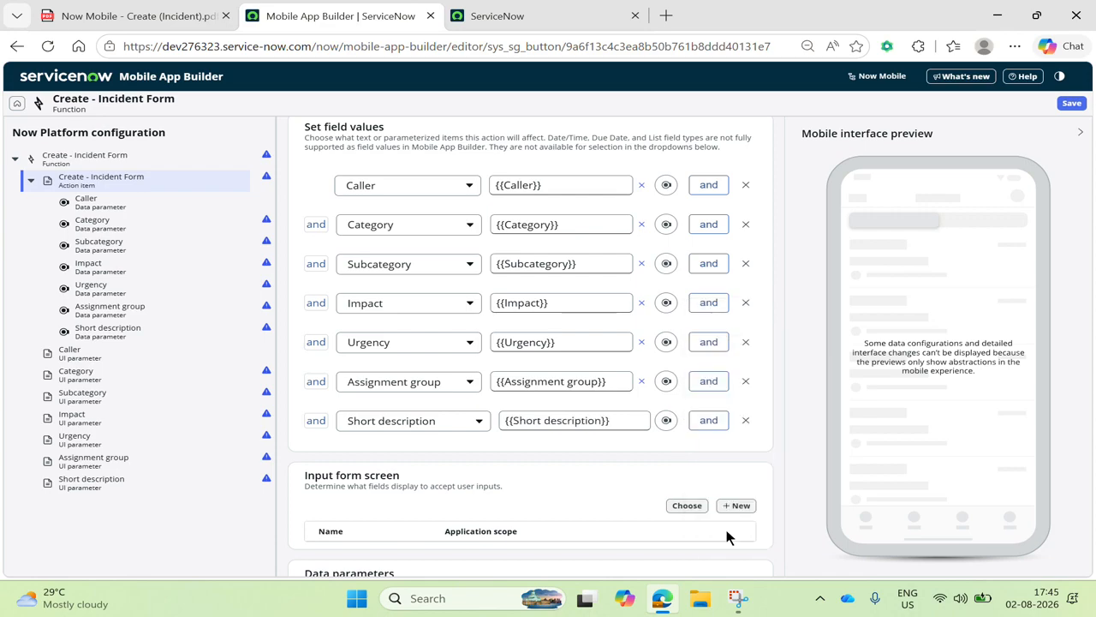
Add another UI parameter to the Create - Incident Form function and name it "description"
left_click(161, 166)
scroll(645, 425, "down", 6)
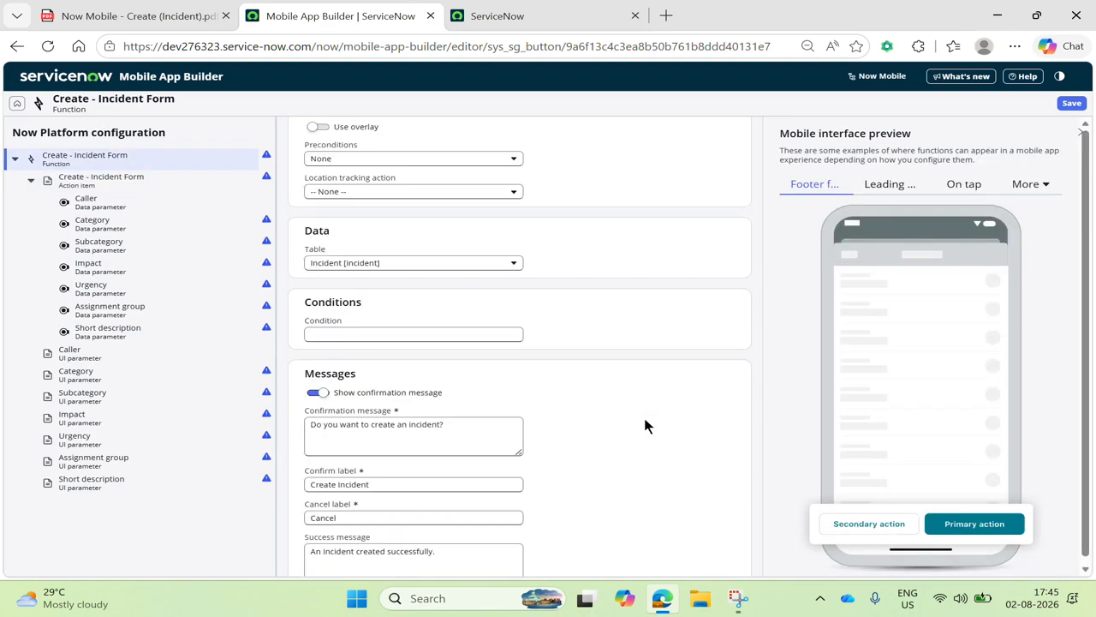
scroll(682, 206, "up", 2)
left_click(714, 266)
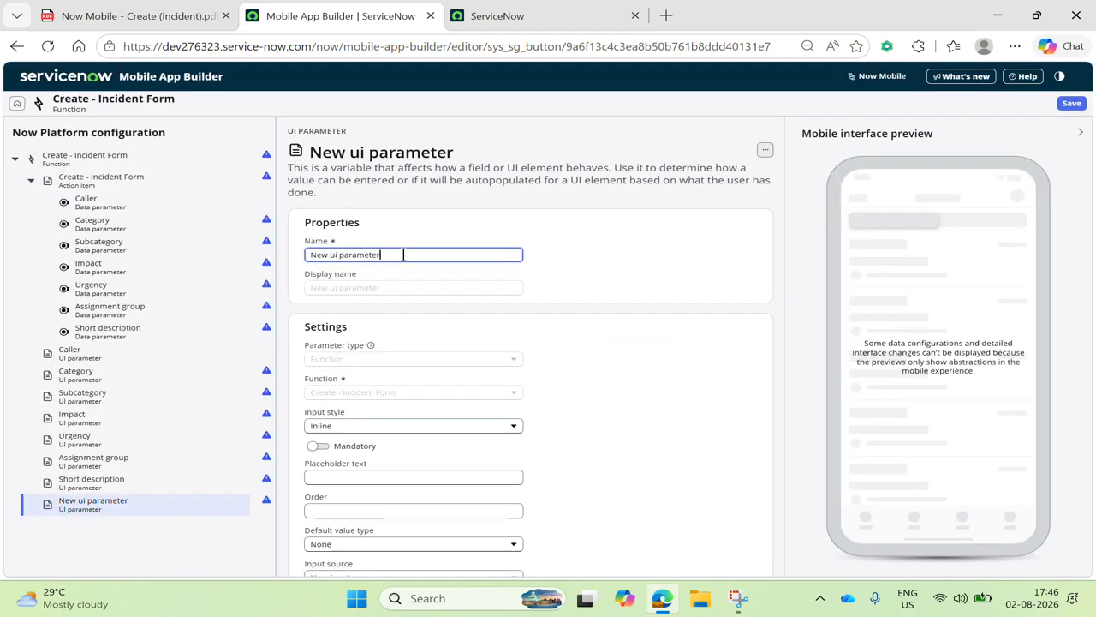
key("ctrl+a")
key("BackSpace")
type("descr")
type("io")
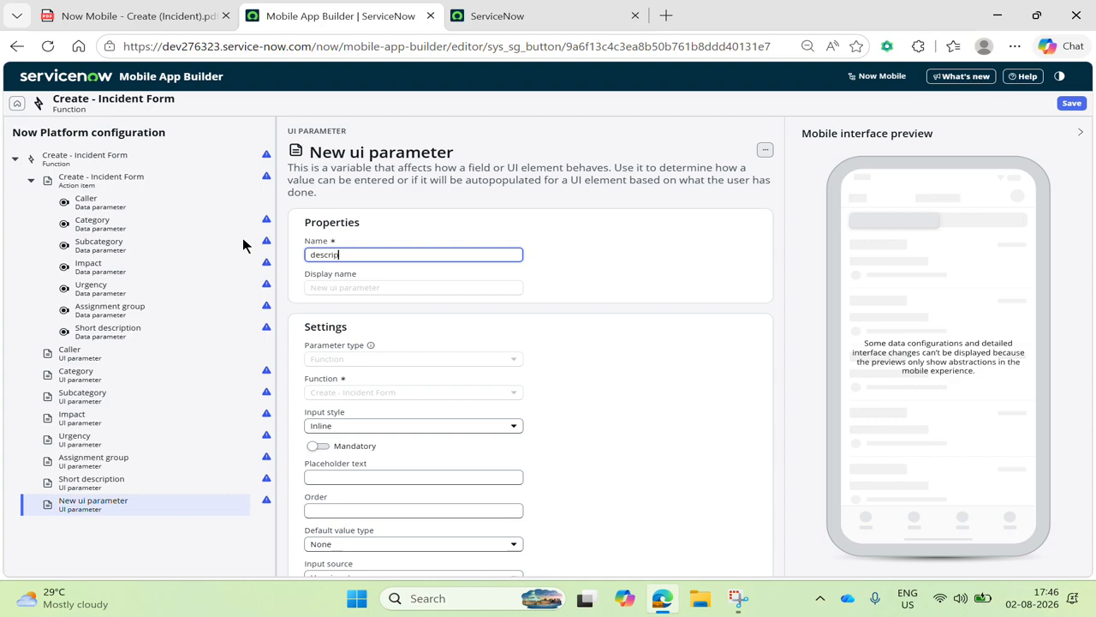
type("tio")
left_click(521, 316)
scroll(455, 381, "down", 3)
scroll(435, 318, "up", 3)
Capitalize the new UI parameter's name as "Description" and set its order to 800
double_click(316, 253)
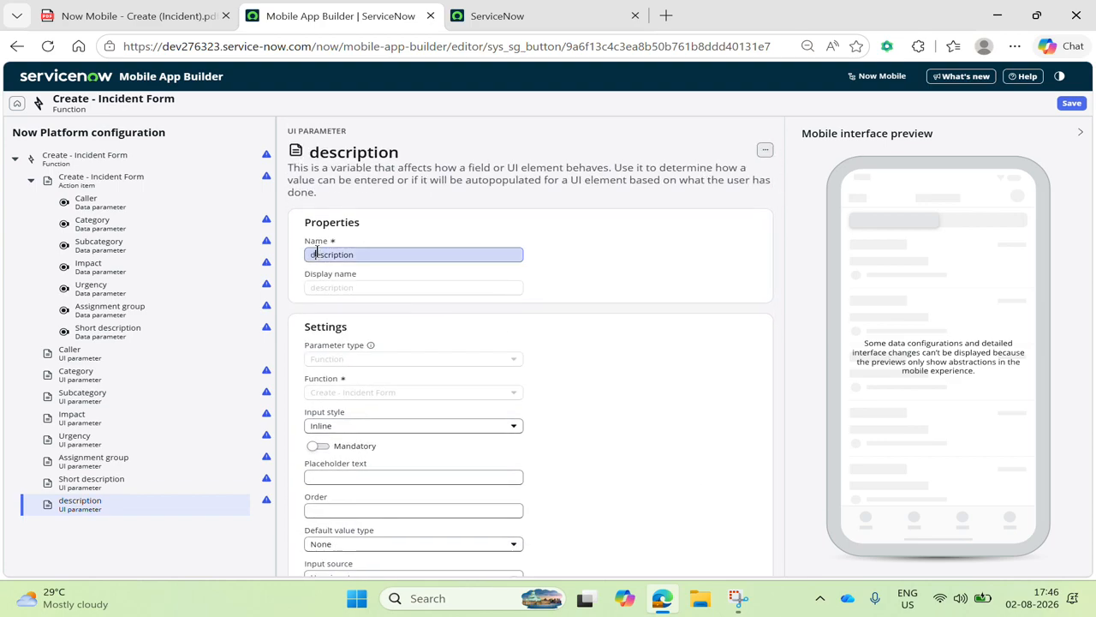
left_click(316, 253)
key("BackSpace")
type("D")
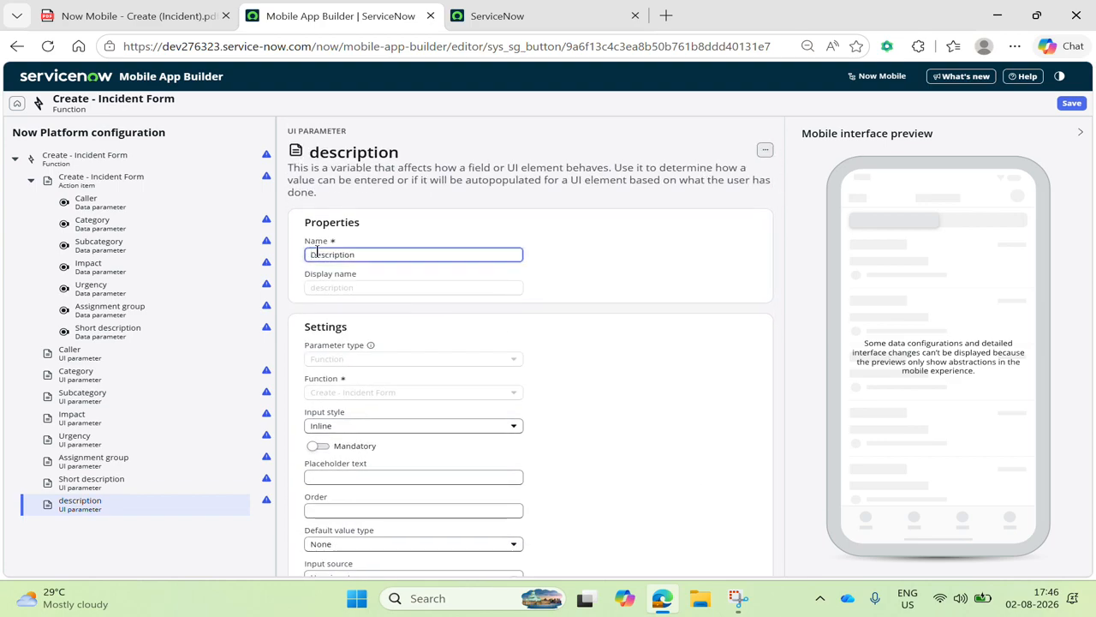
scroll(528, 299, "down", 3)
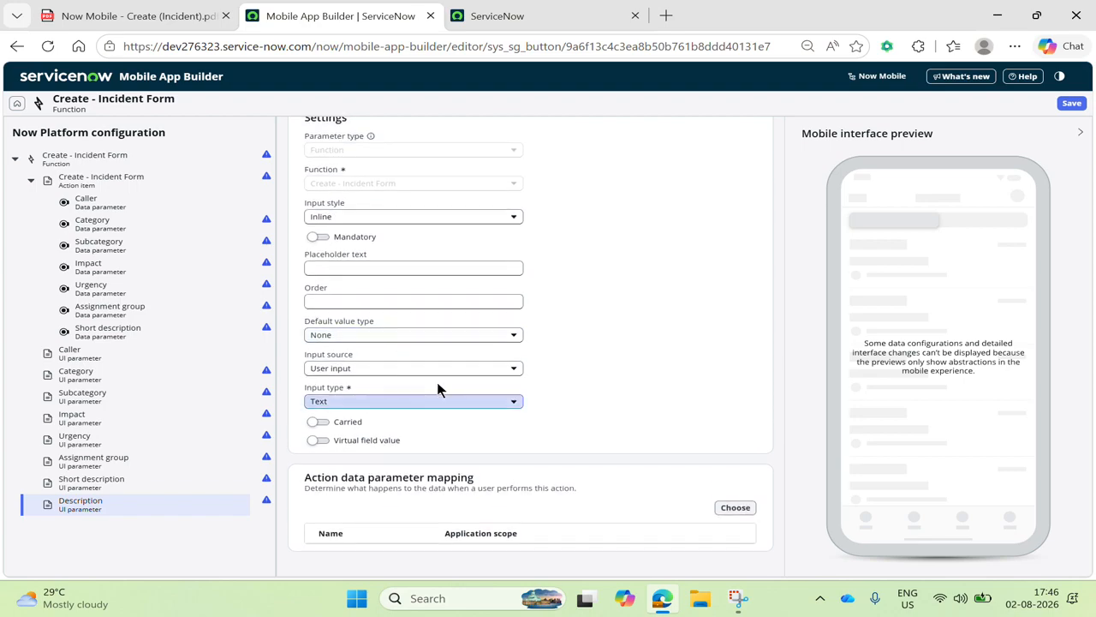
left_click(480, 300)
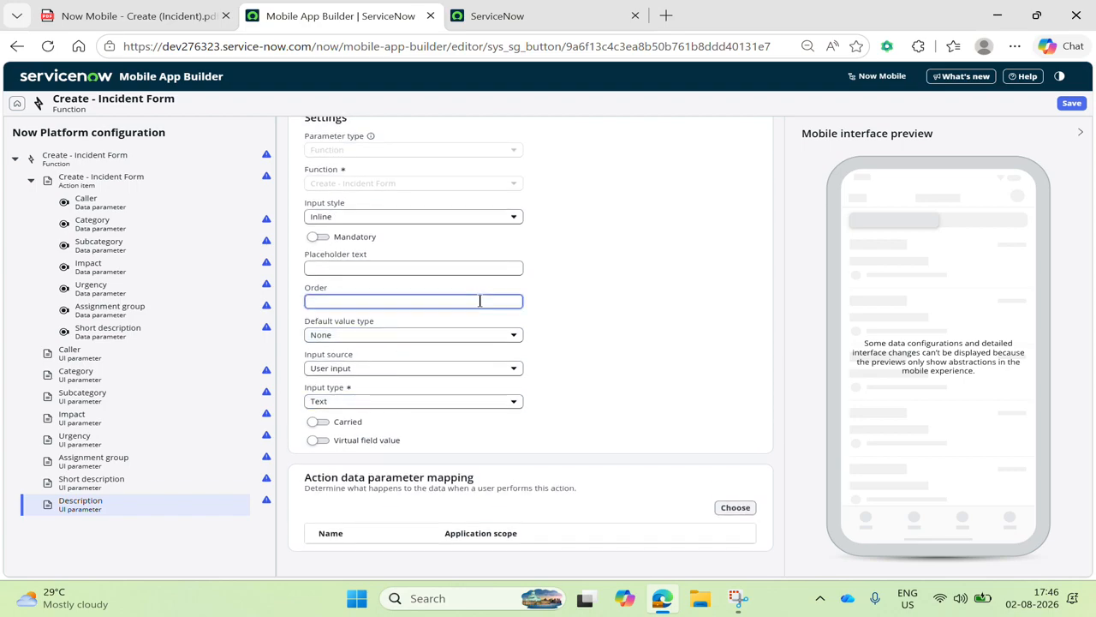
type("800")
scroll(599, 334, "up", 3)
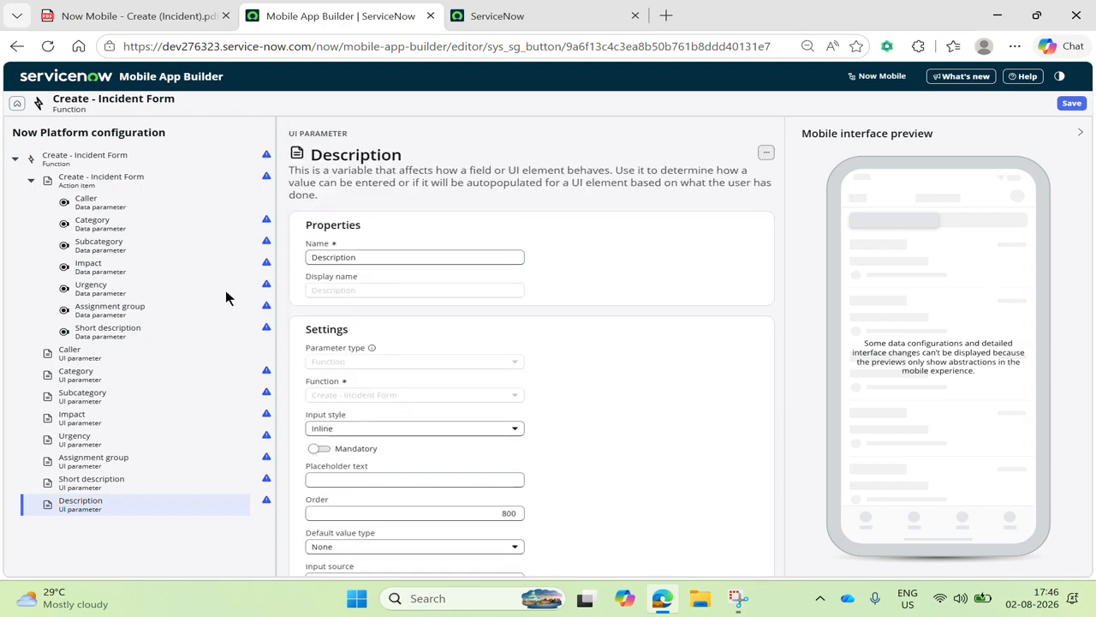
Add a data parameter named "Dsecription" to the Create - Incident Form action item
left_click(124, 159)
left_click(119, 177)
scroll(507, 313, "down", 8)
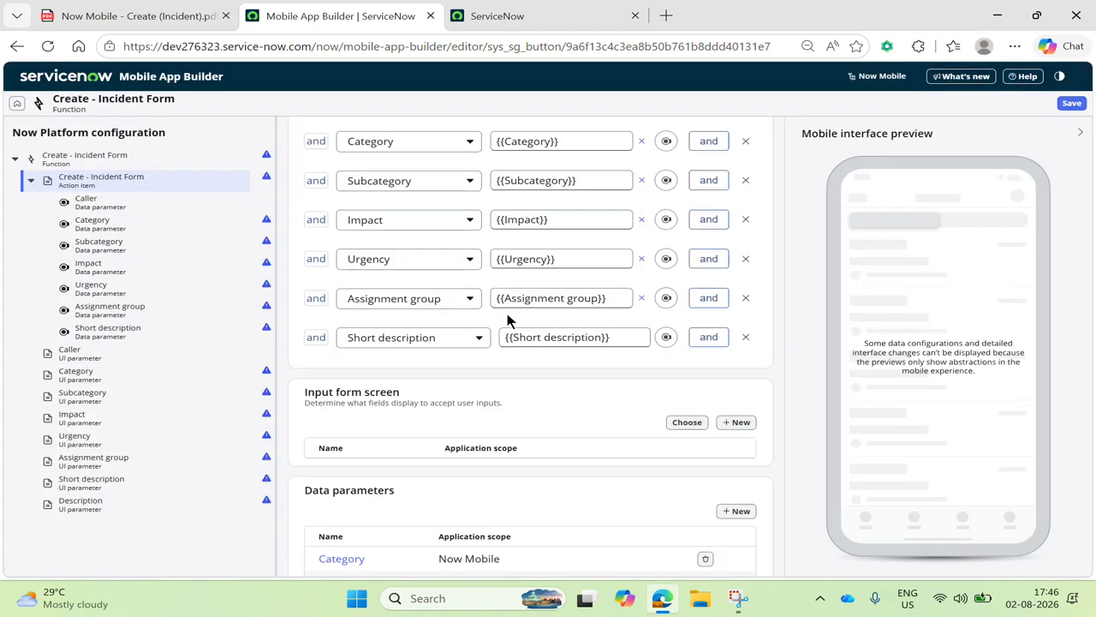
left_click(736, 334)
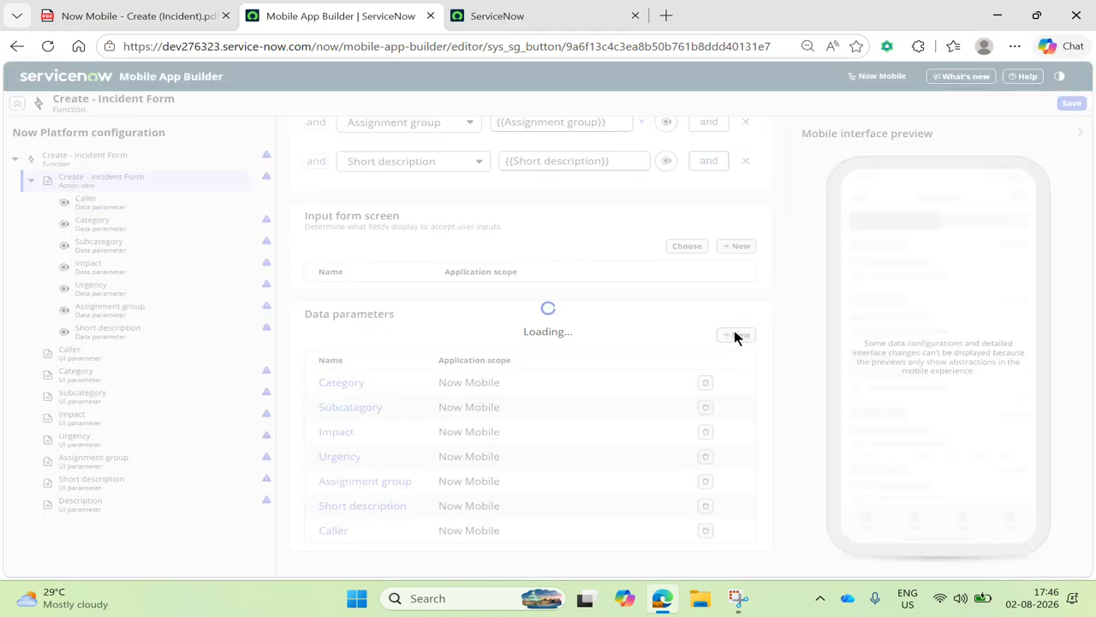
left_click_drag(410, 249, 325, 244)
left_click(389, 246)
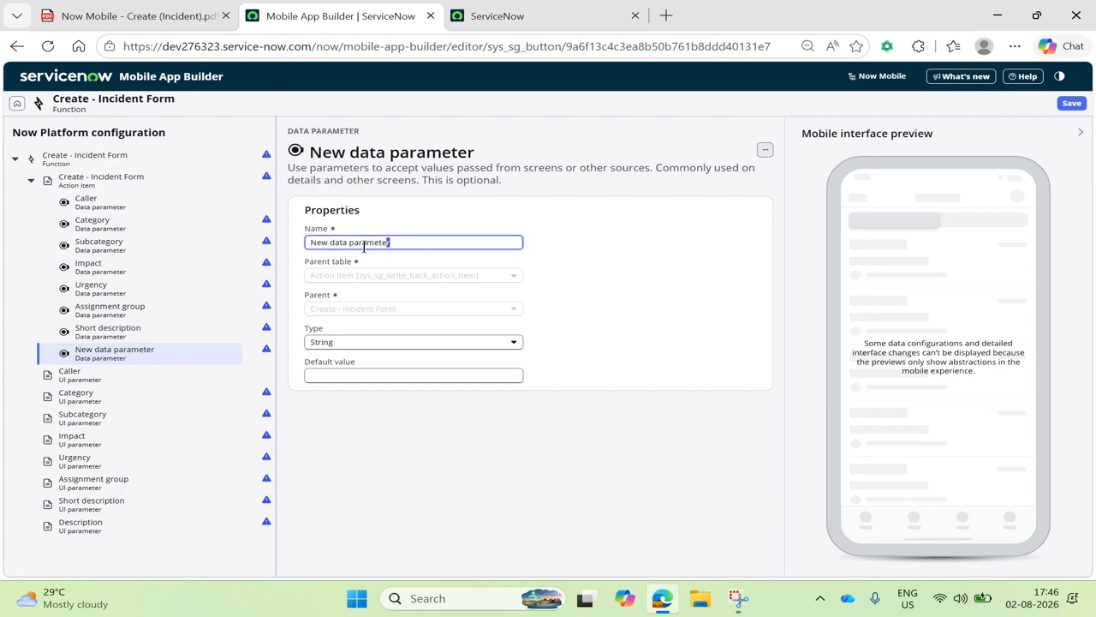
key("ctrl+a")
key("BackSpace")
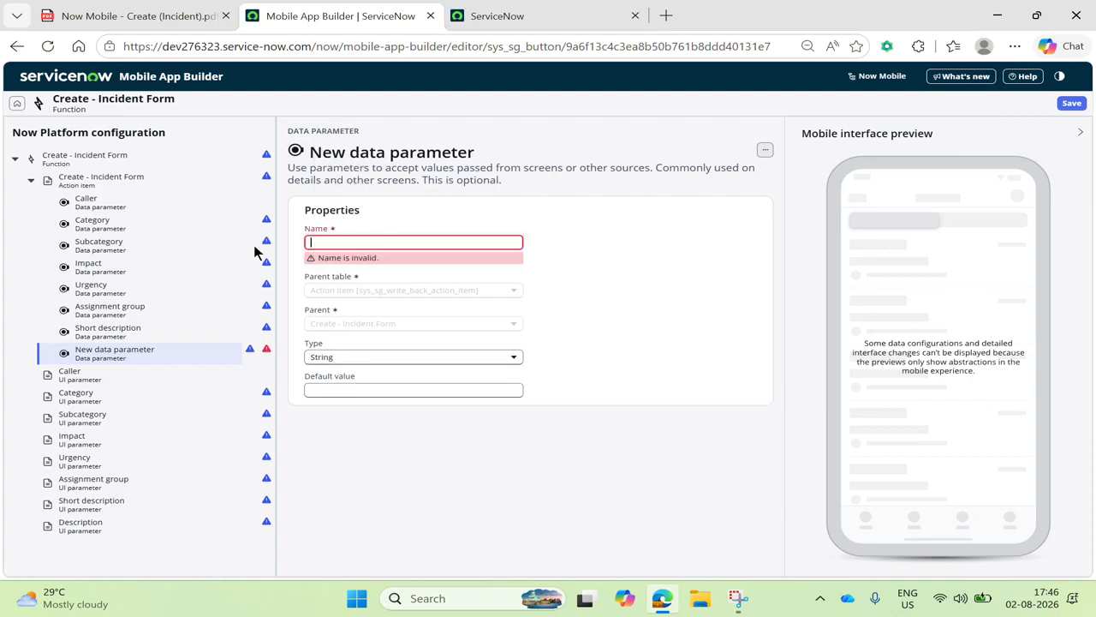
type("Description")
left_click(432, 348)
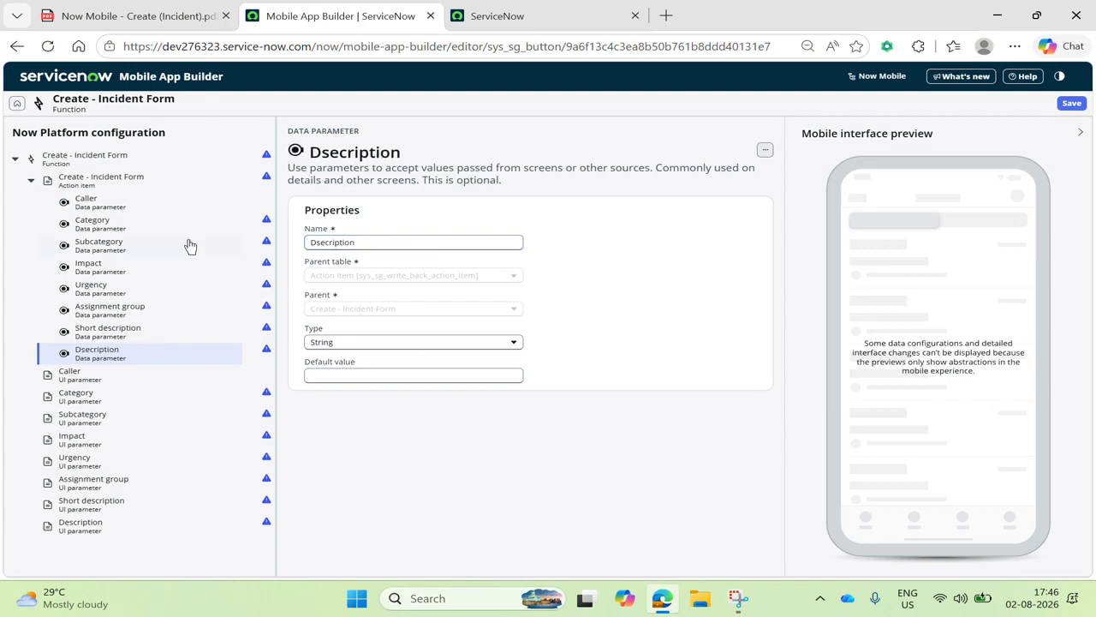
Add another field value row to the action item and choose Description as its field
left_click(114, 162)
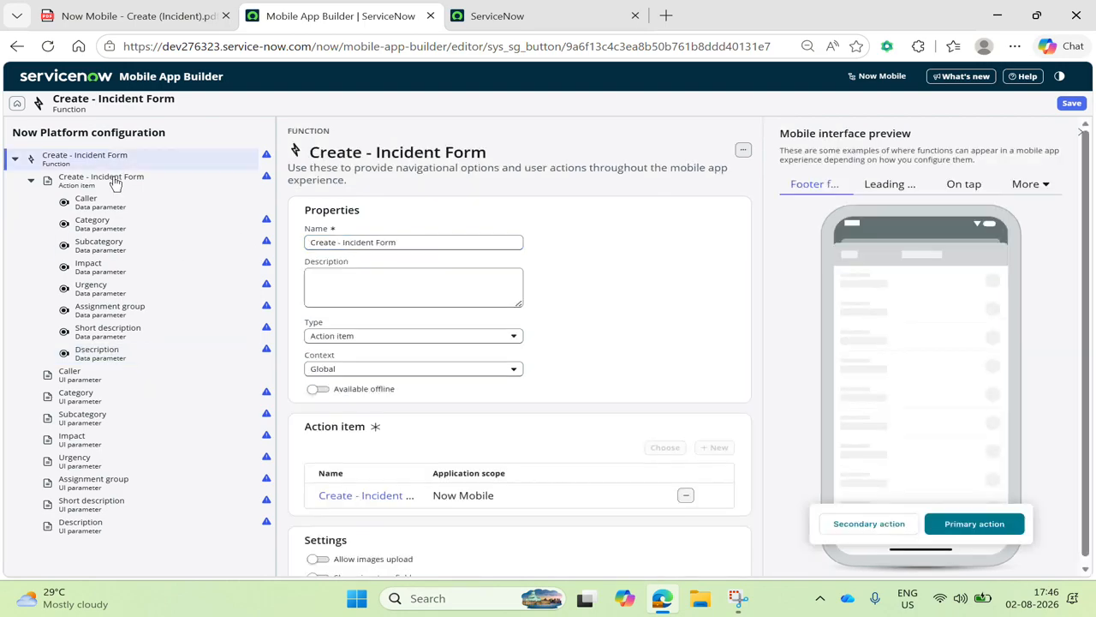
left_click(116, 182)
scroll(611, 328, "down", 5)
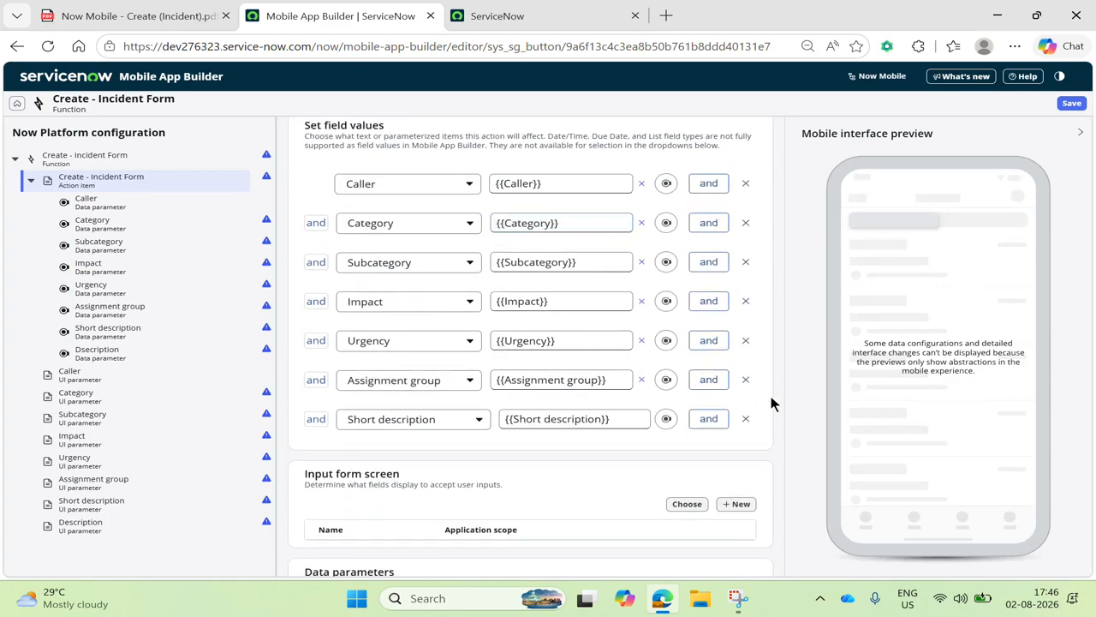
left_click(710, 420)
left_click(402, 467)
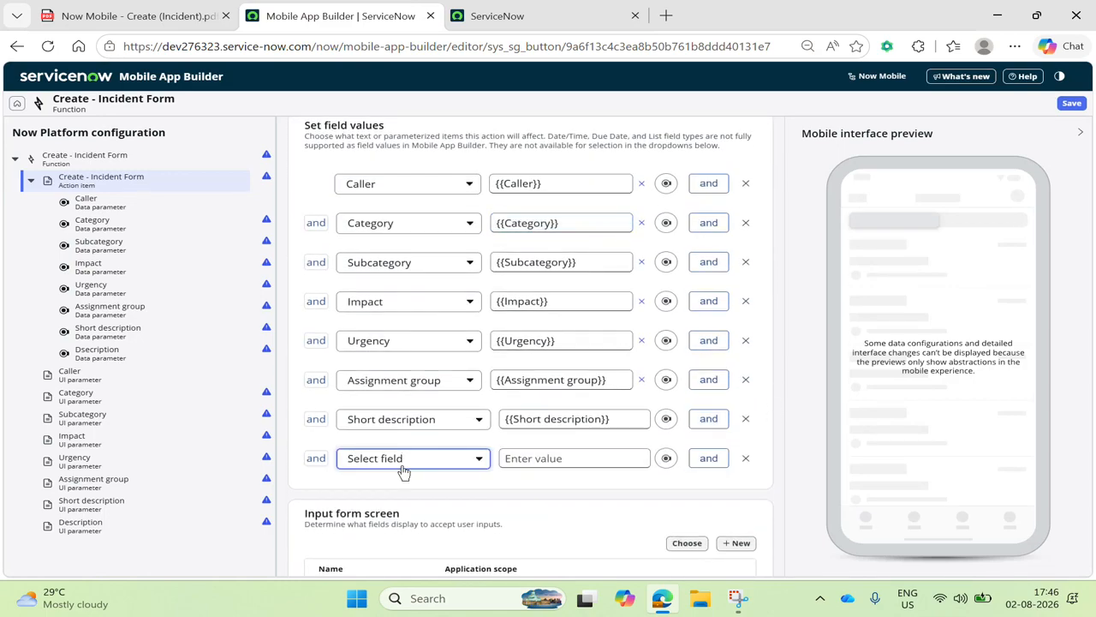
type("descri")
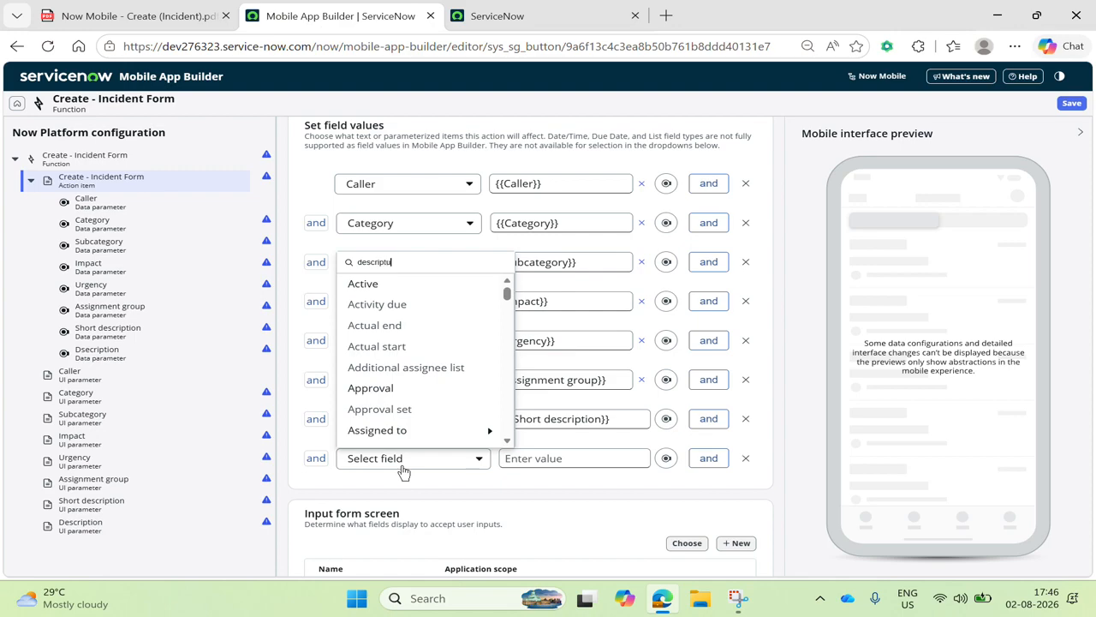
type("ptu")
key("BackSpace")
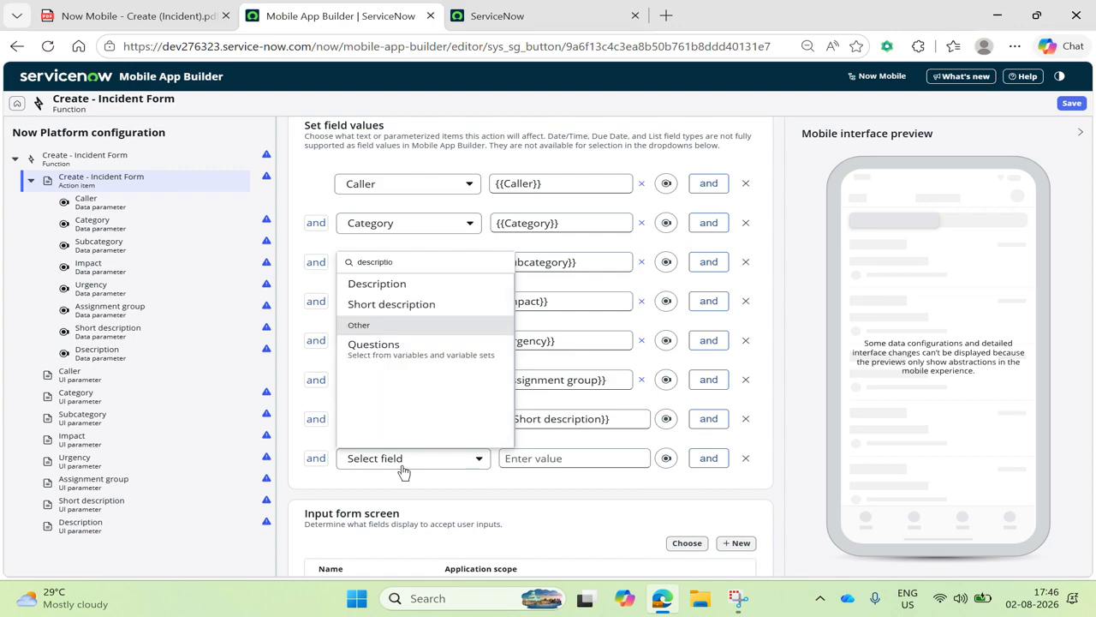
left_click(406, 286)
Map the Description field value to the Dsecription data parameter and save the Create - Incident Form function
left_click(659, 459)
scroll(731, 513, "down", 1)
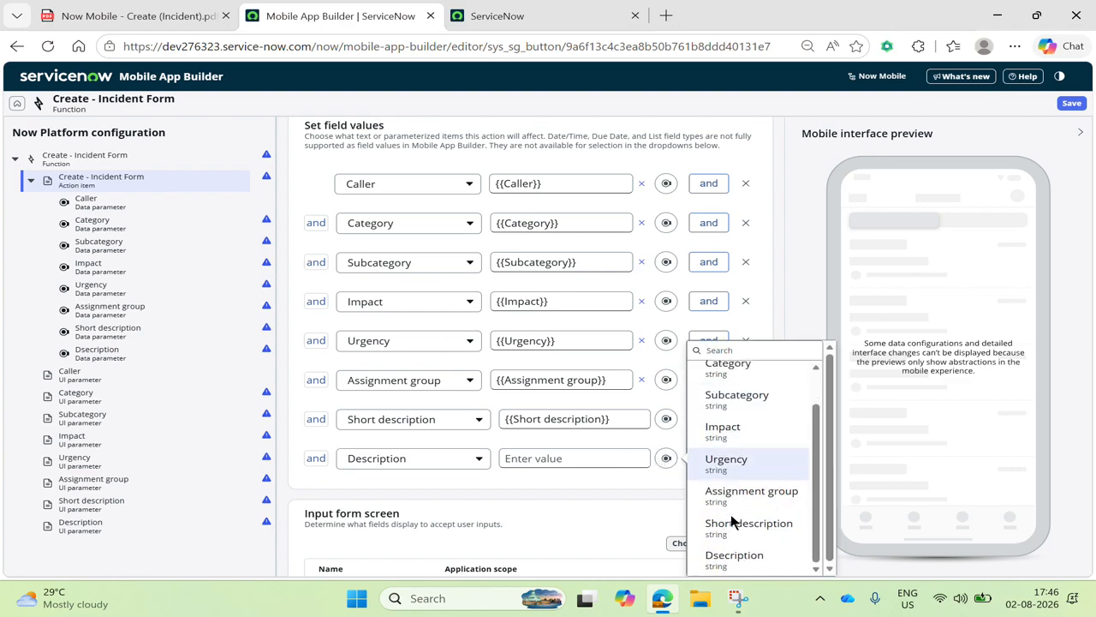
left_click(729, 561)
scroll(648, 360, "up", 4)
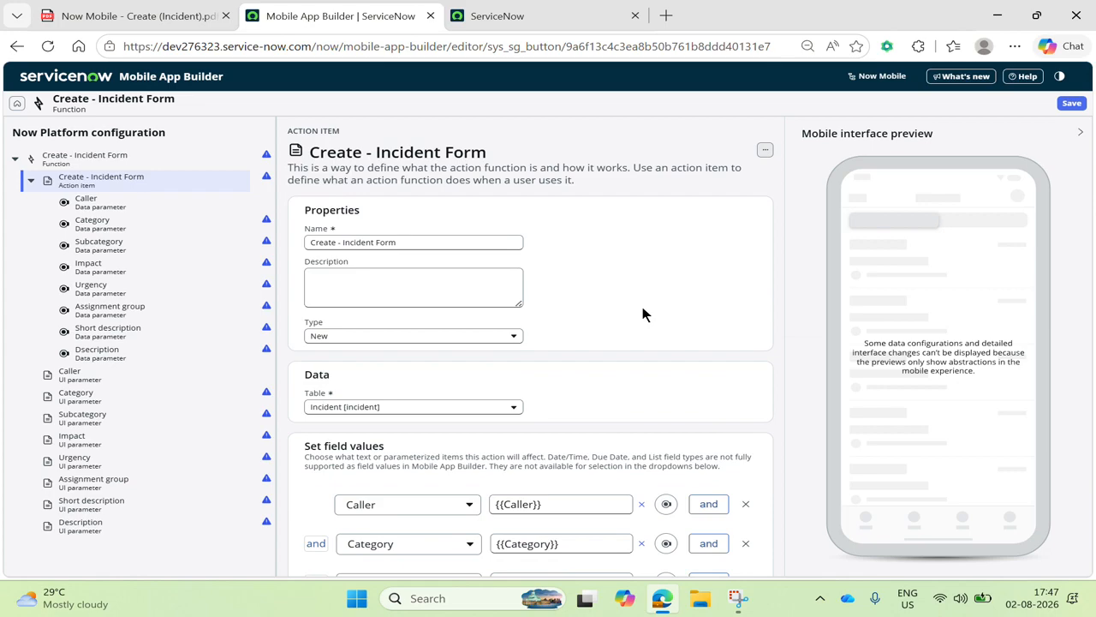
left_click(1070, 104)
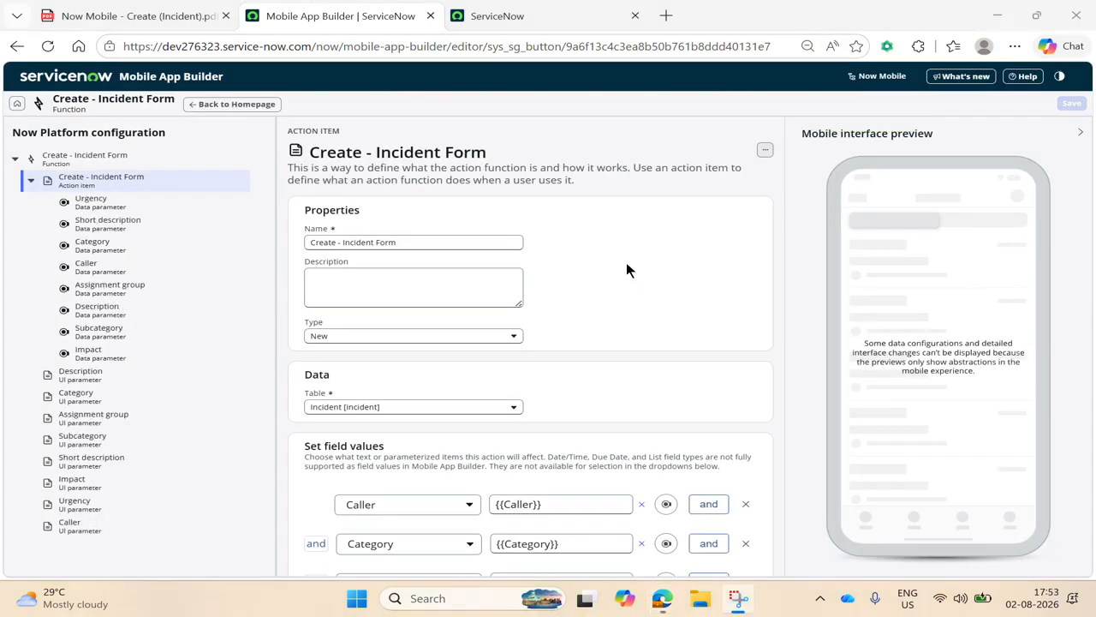
Make the Short description UI parameter mandatory and save the Create - Incident Form function
left_click(123, 380)
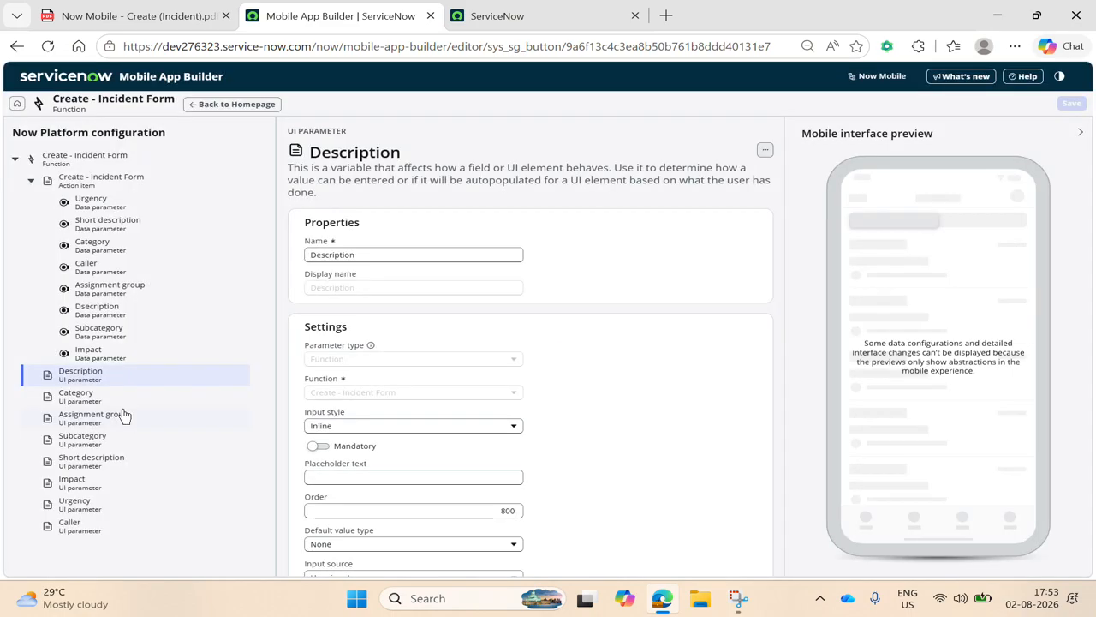
left_click(111, 472)
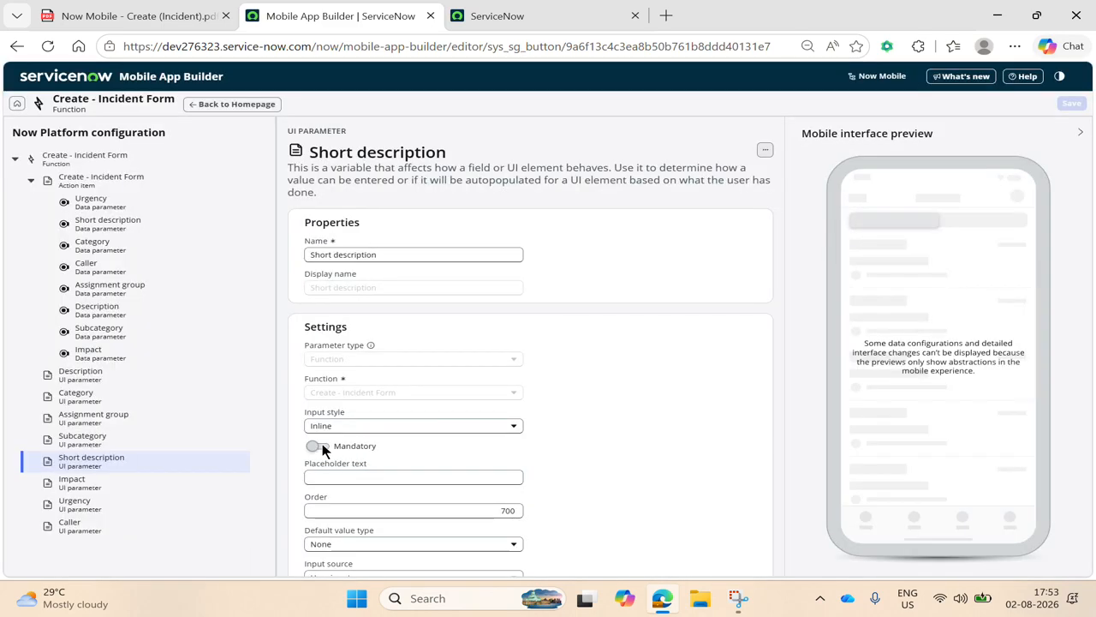
left_click(320, 446)
left_click(98, 526)
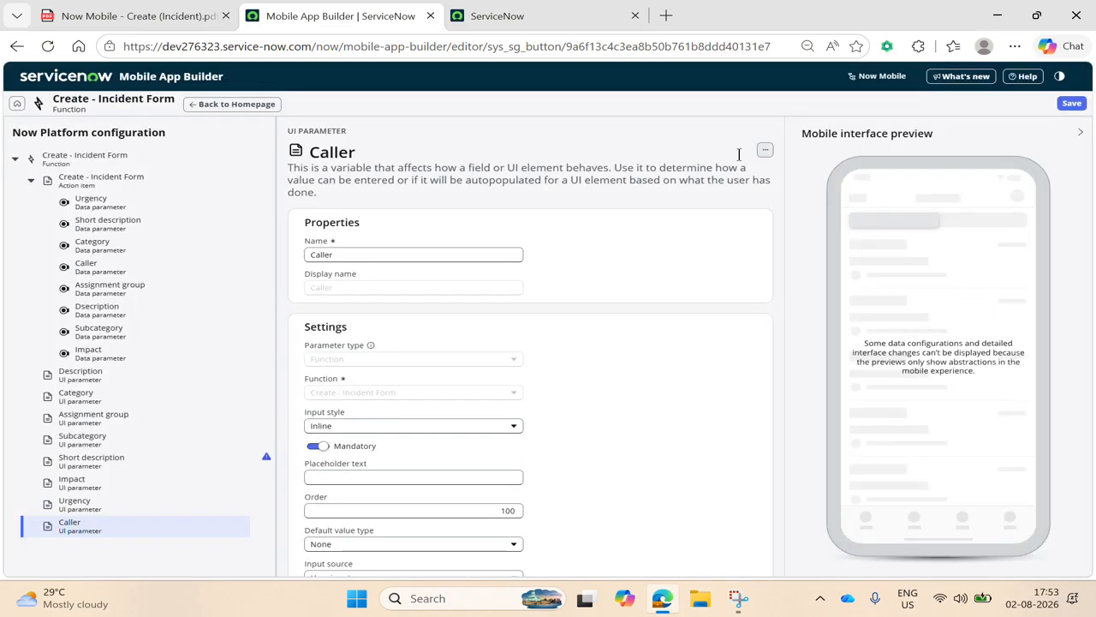
left_click(1070, 104)
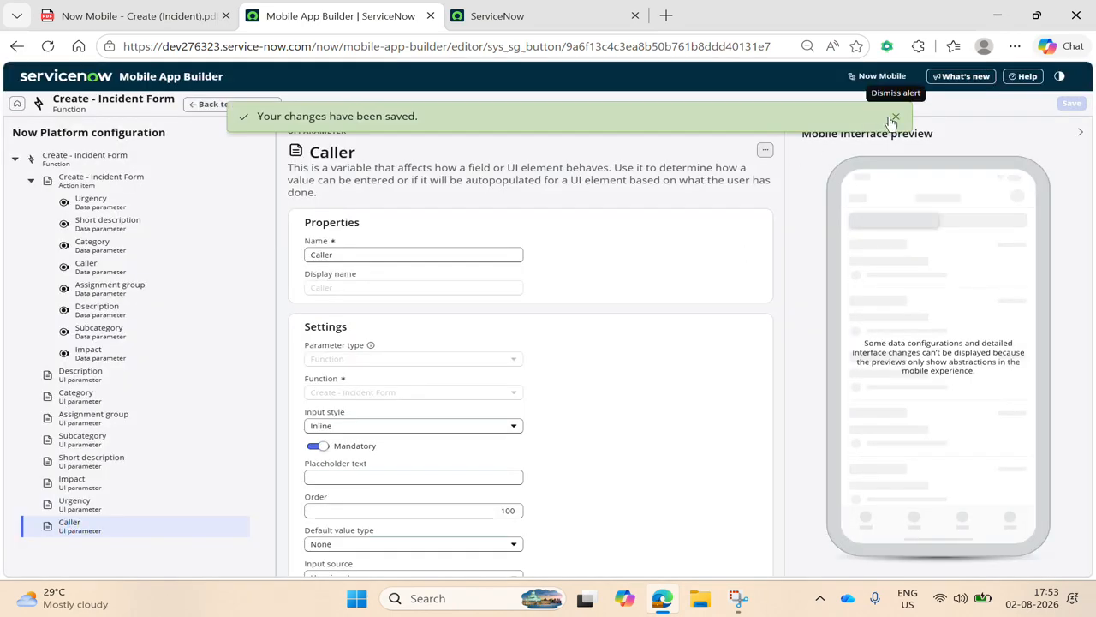
left_click(895, 116)
Open the Create - Incident Form function record in the platform view and place its tab ahead of Mobile App Builder
left_click(81, 164)
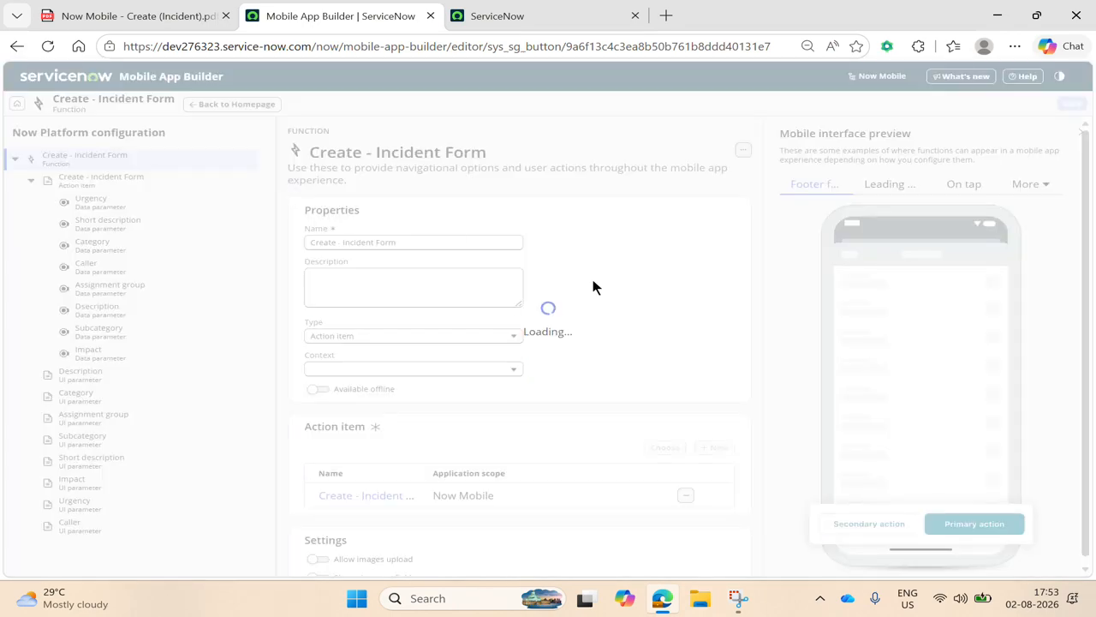
left_click(742, 150)
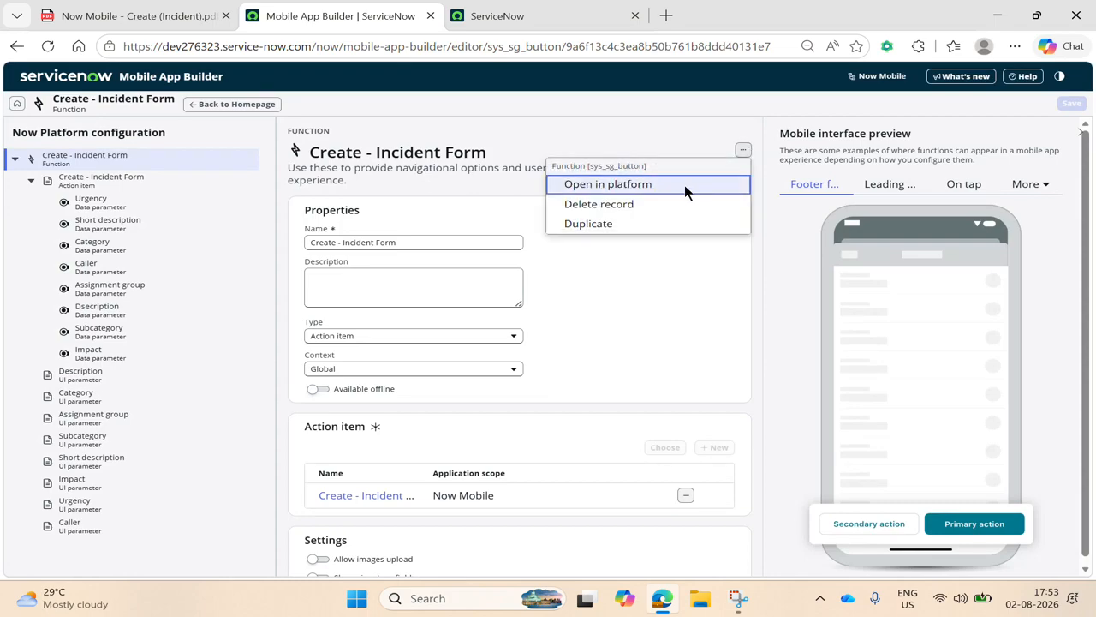
left_click(685, 185)
mouse_move(311, 29)
left_mouse_down()
mouse_move(398, 34)
mouse_move(326, 18)
left_mouse_up()
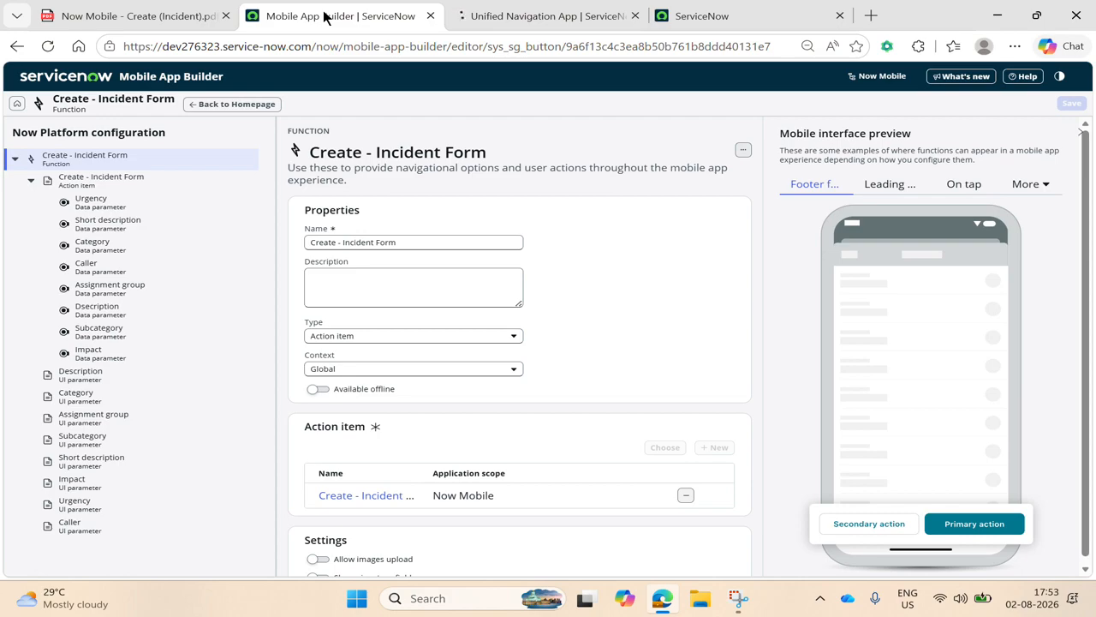
left_click_drag(353, 15, 499, 65)
left_click(342, 17)
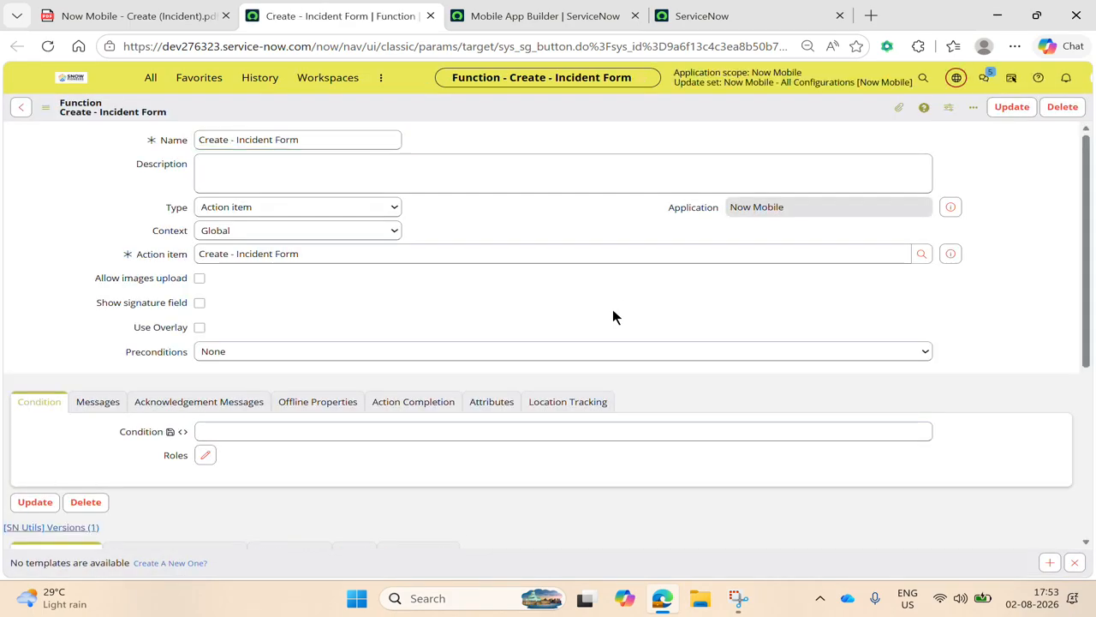
Add an action parameters mapping to the function that links the Caller data parameter to the Caller UI parameter
scroll(612, 309, "down", 2)
scroll(613, 317, "down", 2)
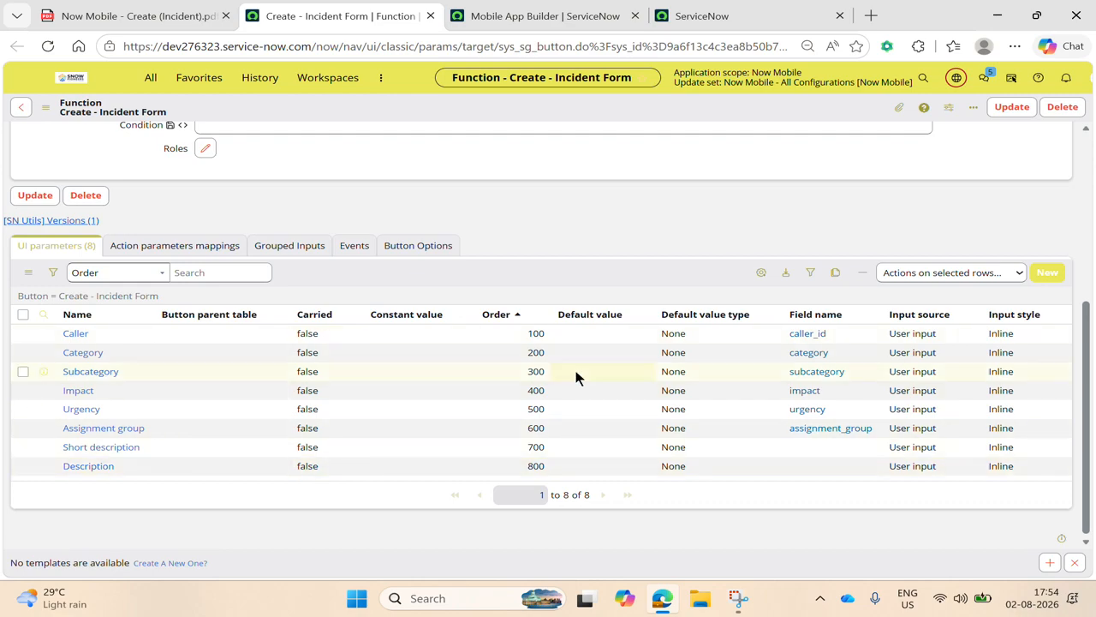
left_click(205, 246)
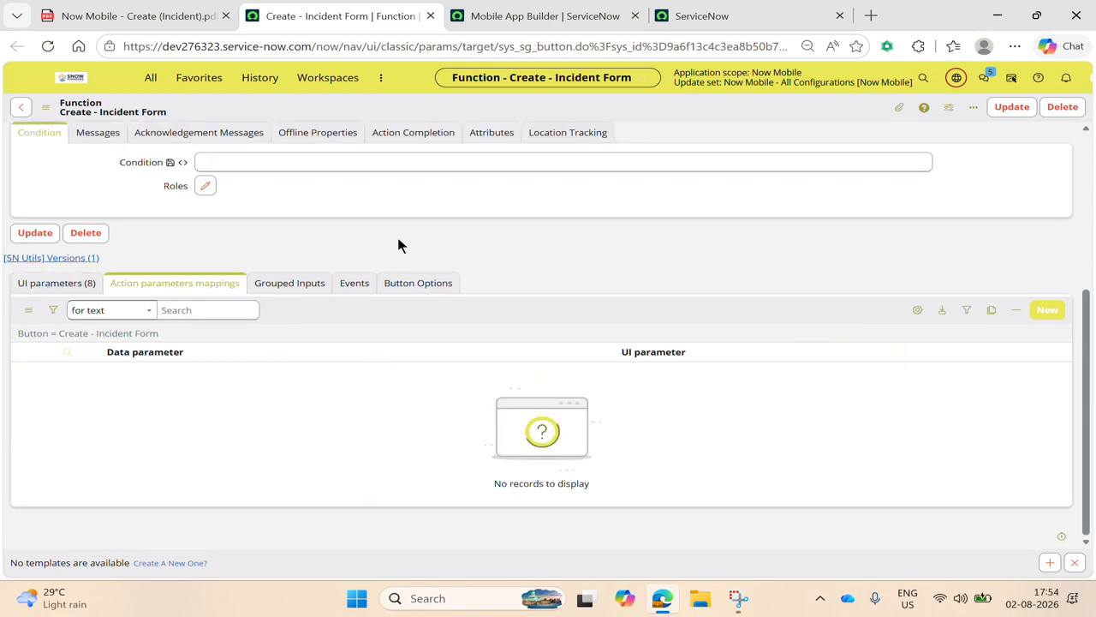
left_click(1045, 311)
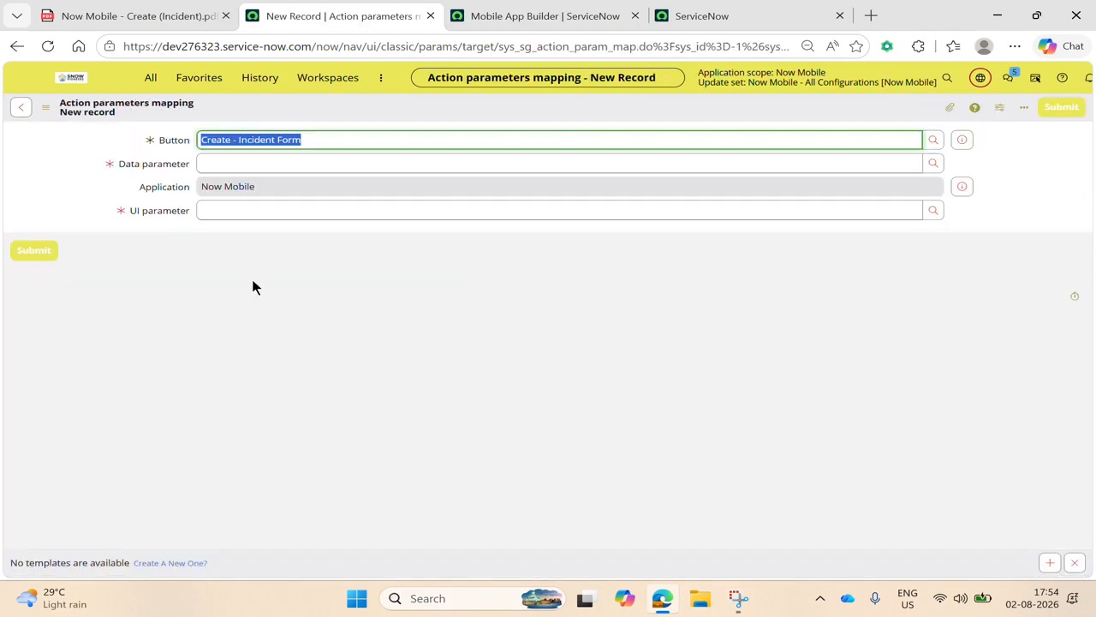
left_click(933, 163)
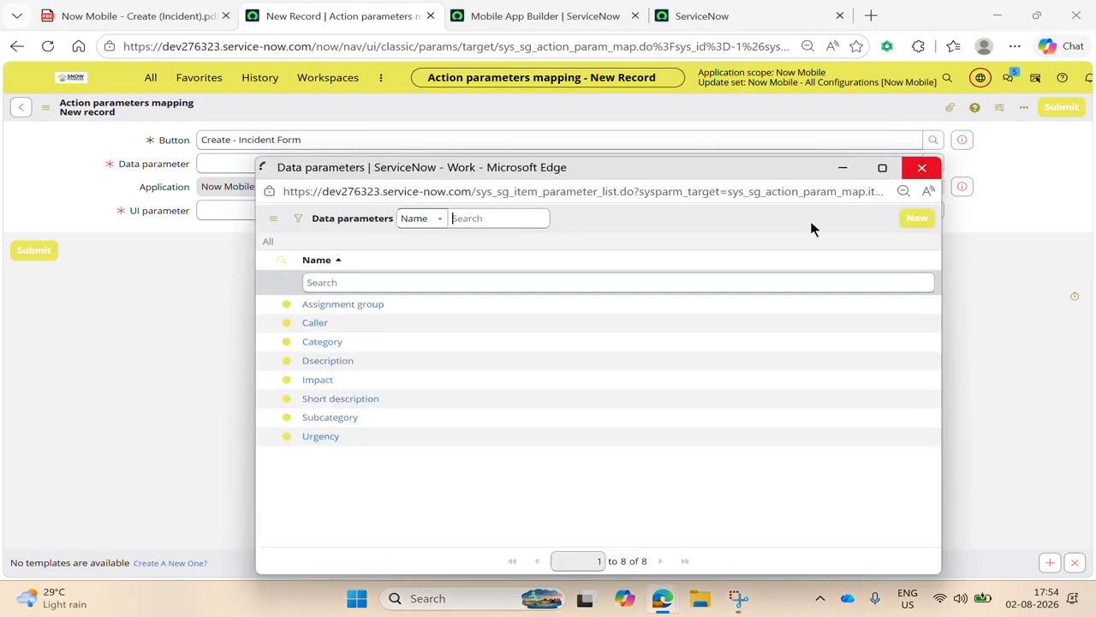
left_click(315, 323)
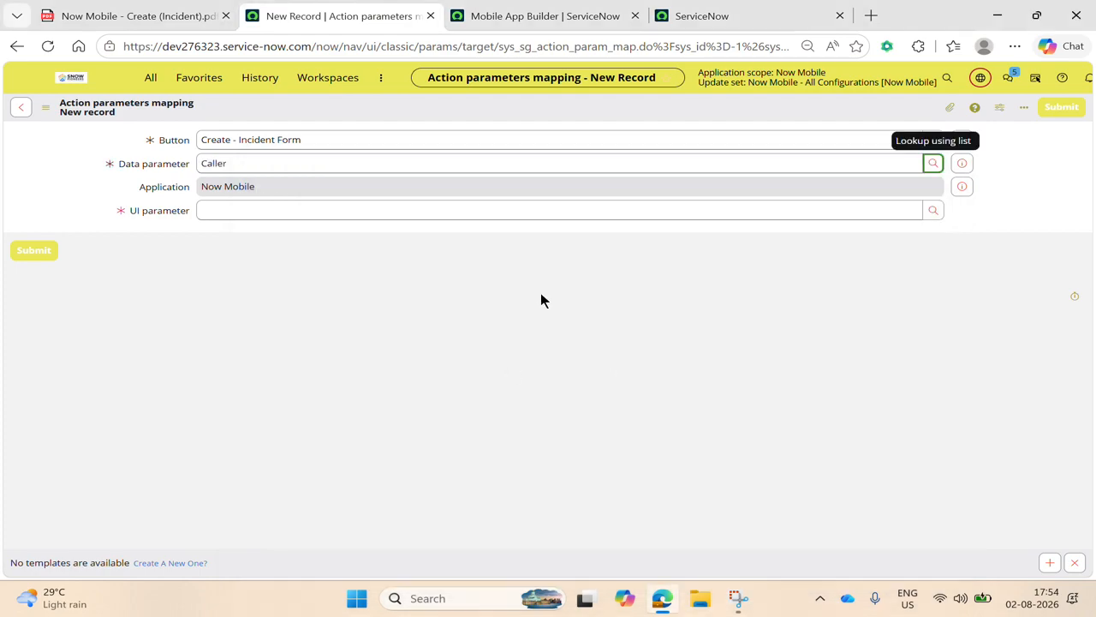
left_click(933, 212)
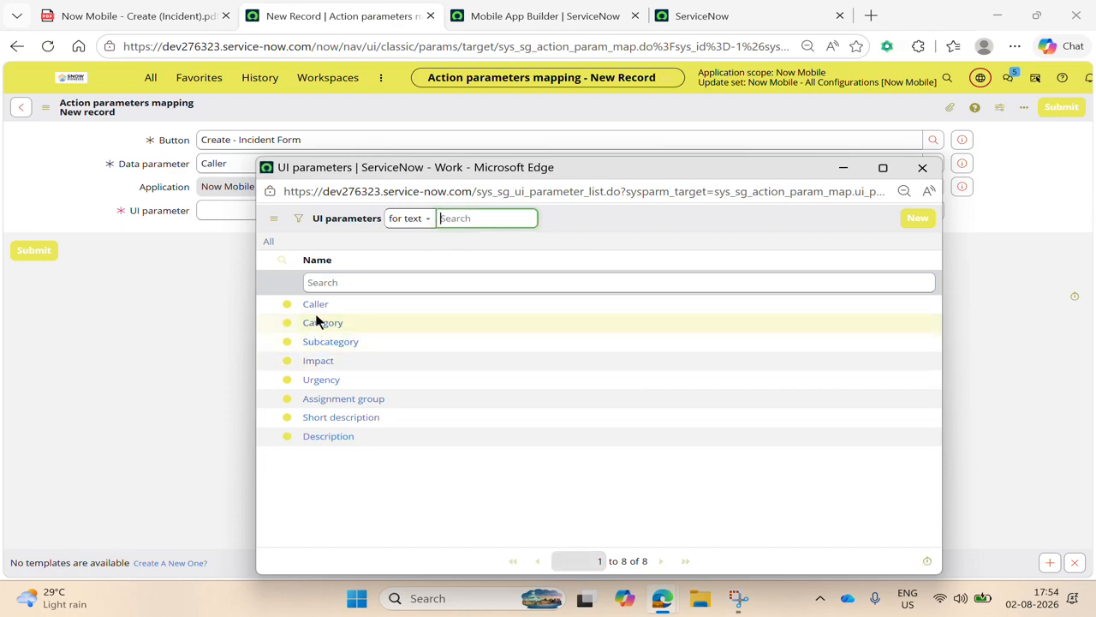
left_click(315, 304)
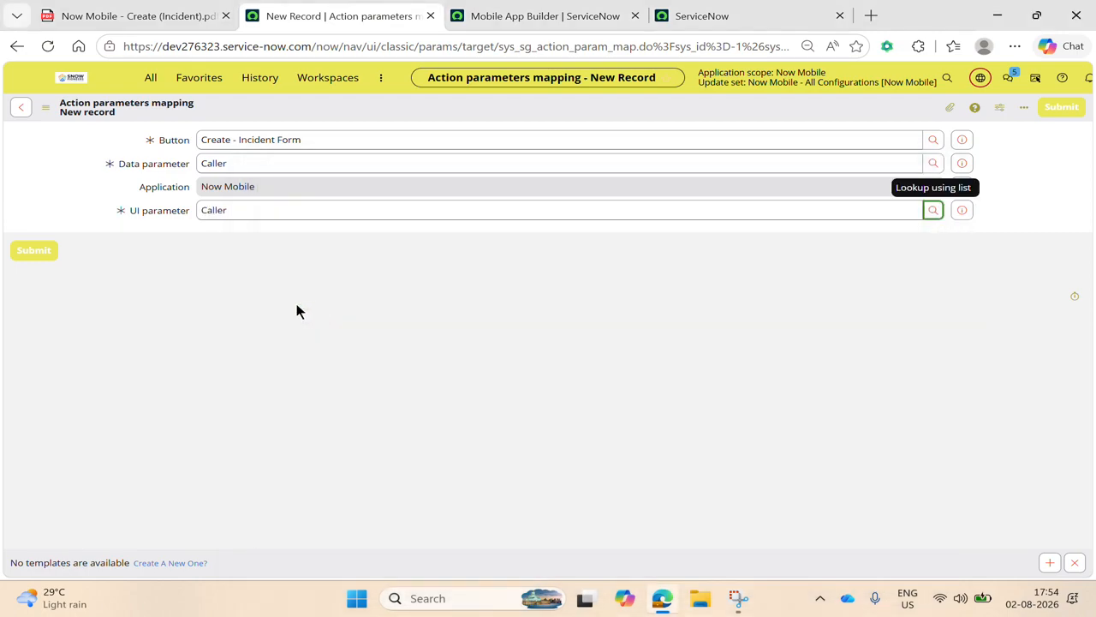
left_click(34, 253)
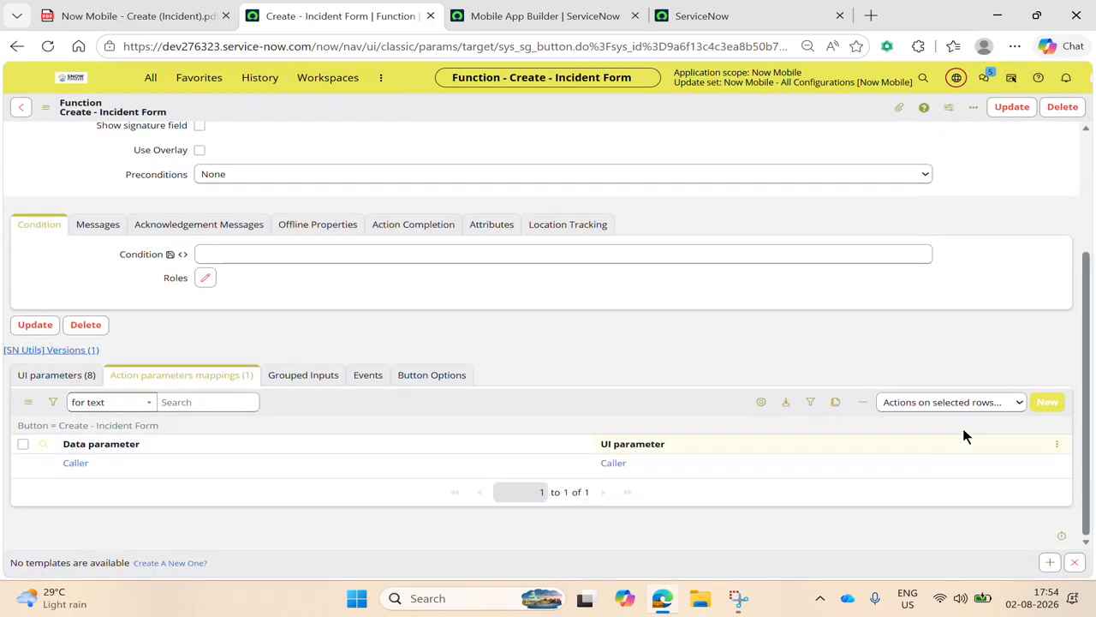
Add an action parameters mapping that links the Category data parameter to the Category UI parameter
left_click(1046, 404)
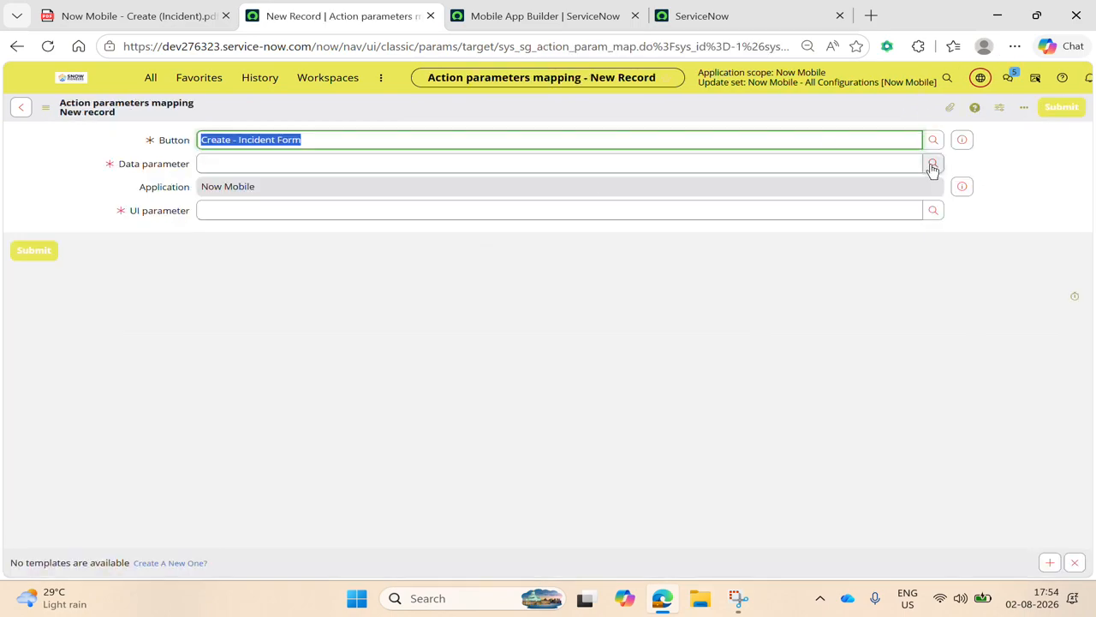
left_click(932, 165)
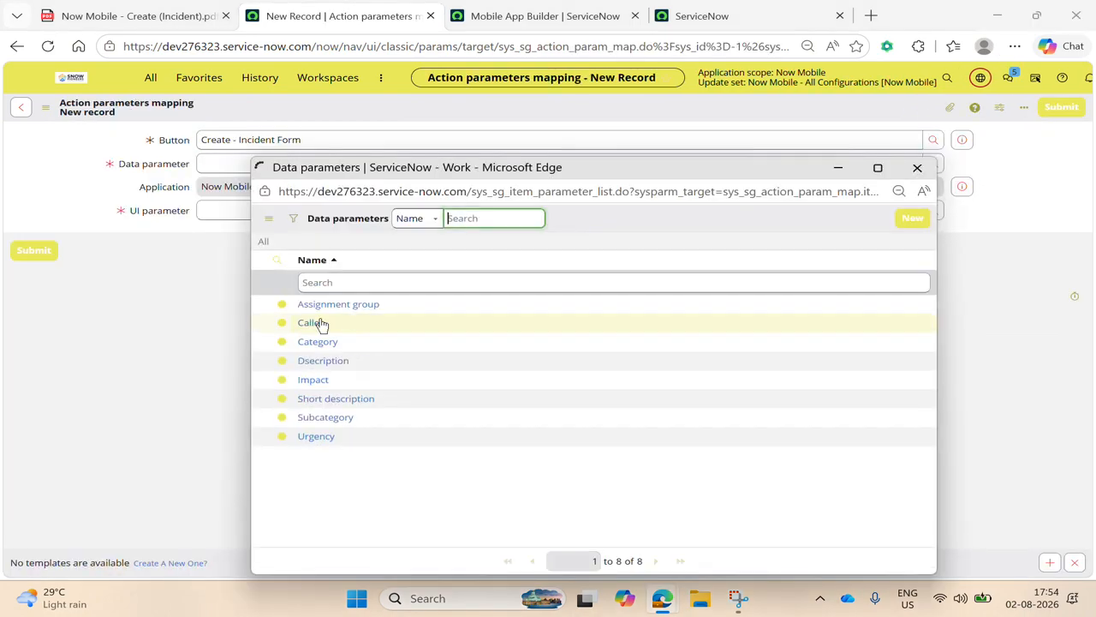
left_click(320, 342)
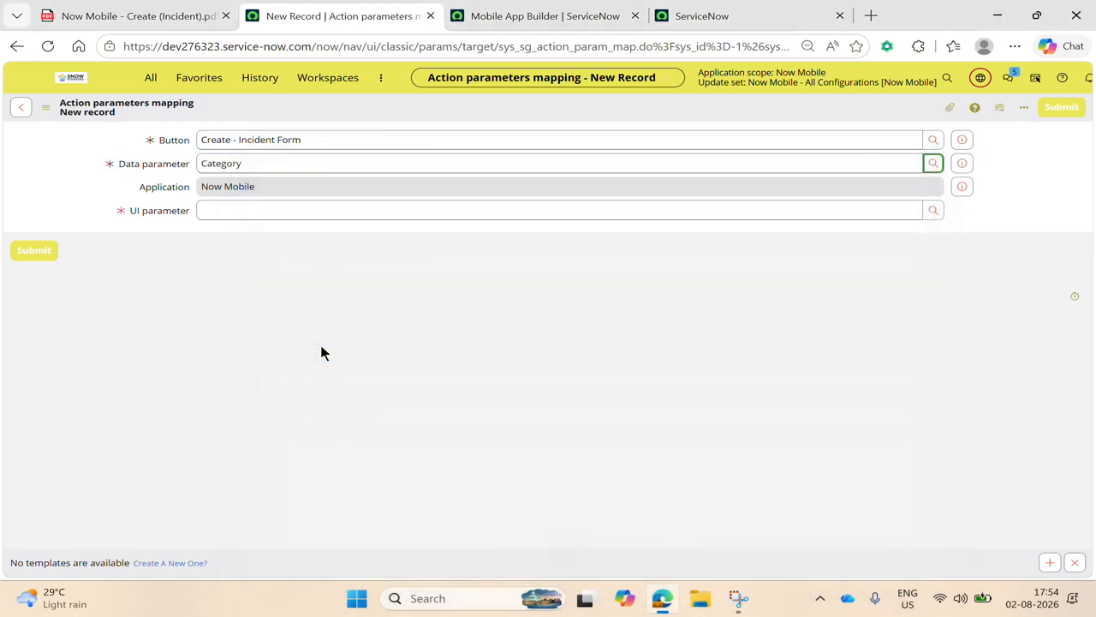
left_click(932, 211)
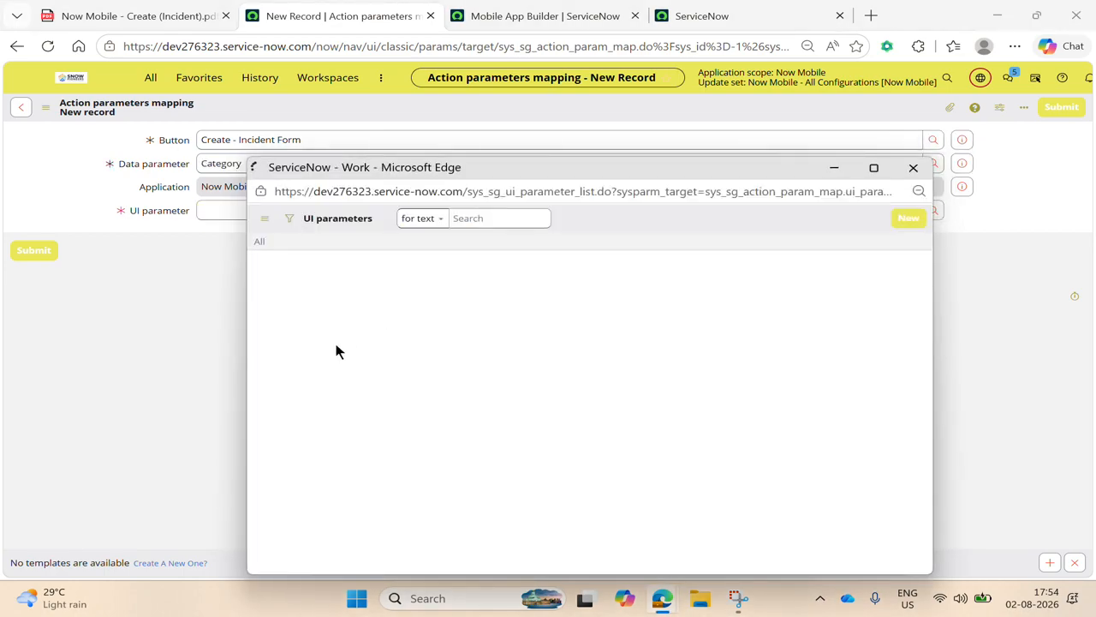
left_click(312, 323)
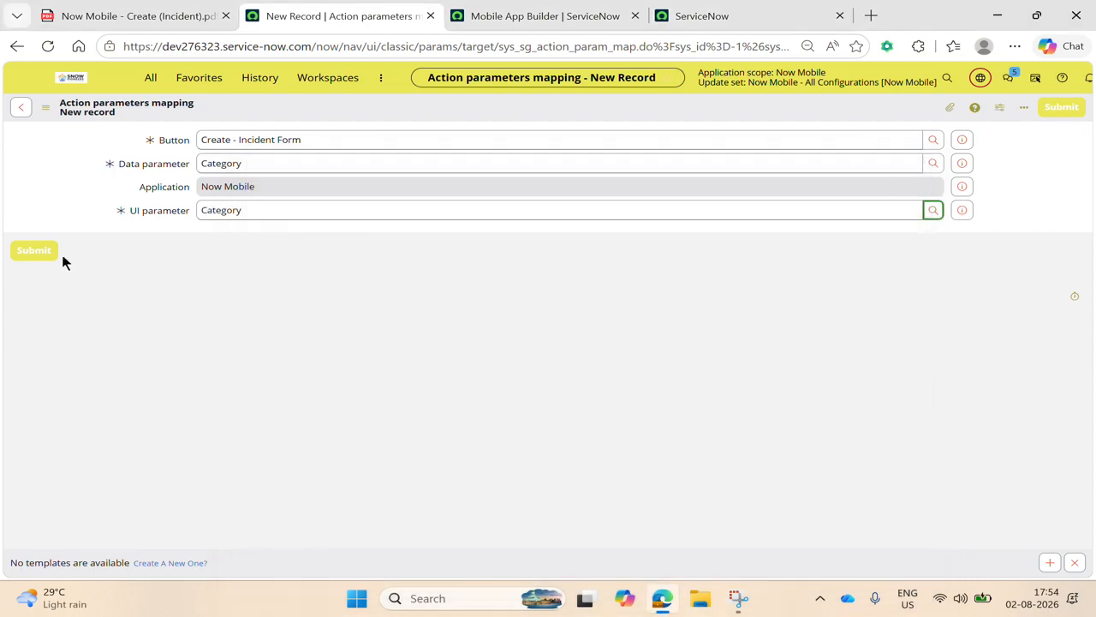
left_click(34, 250)
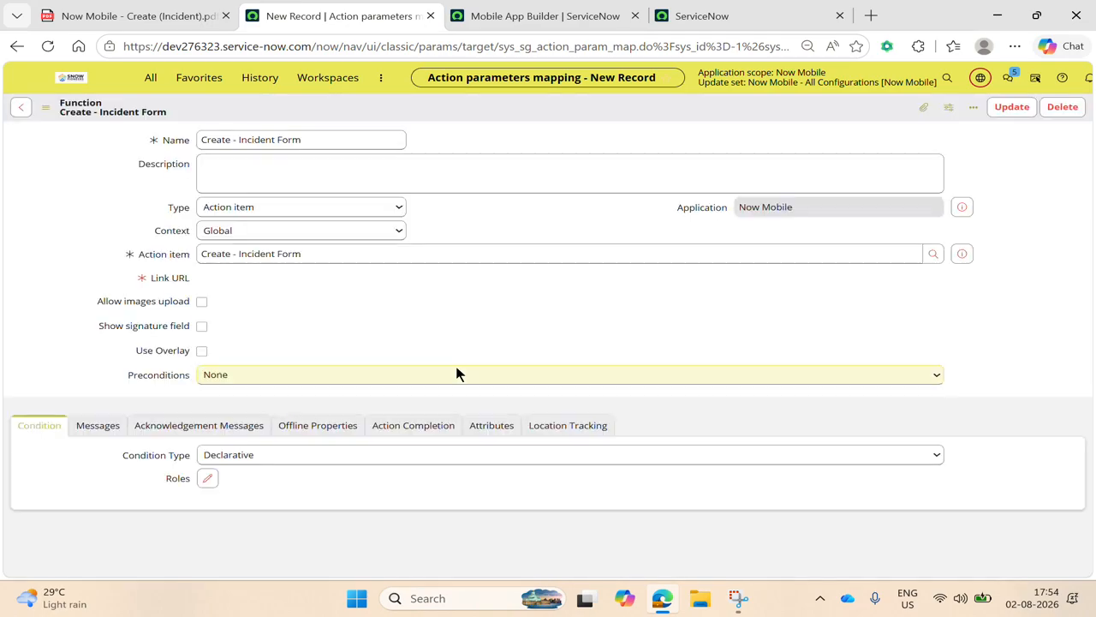
Add an action parameters mapping that links the Subcategory data parameter to the Subcategory UI parameter
scroll(540, 318, "down", 1)
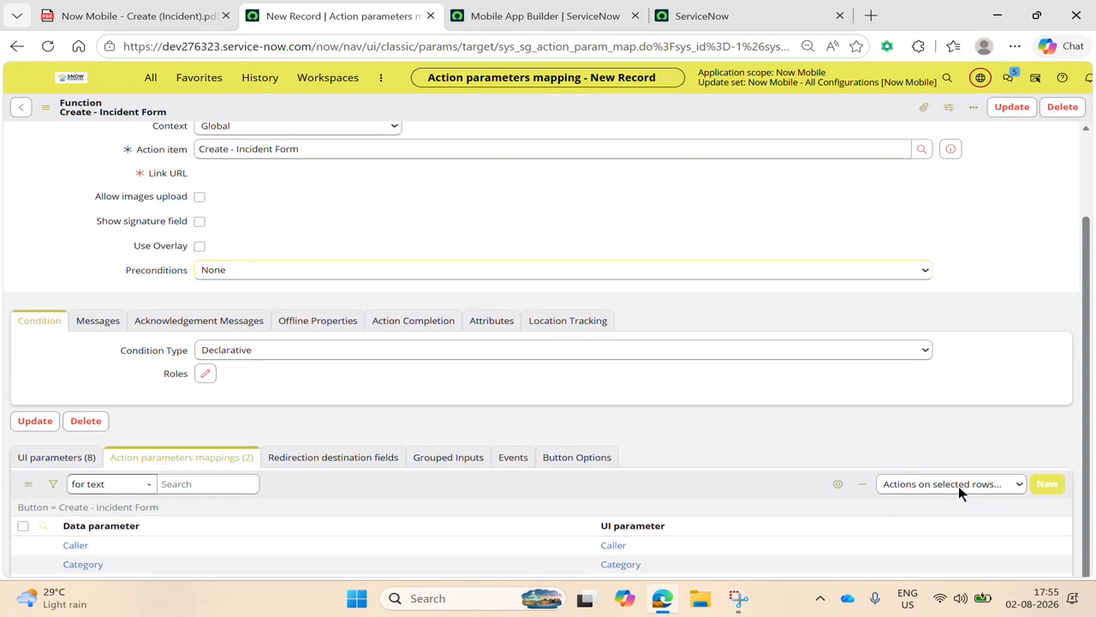
left_click(1049, 475)
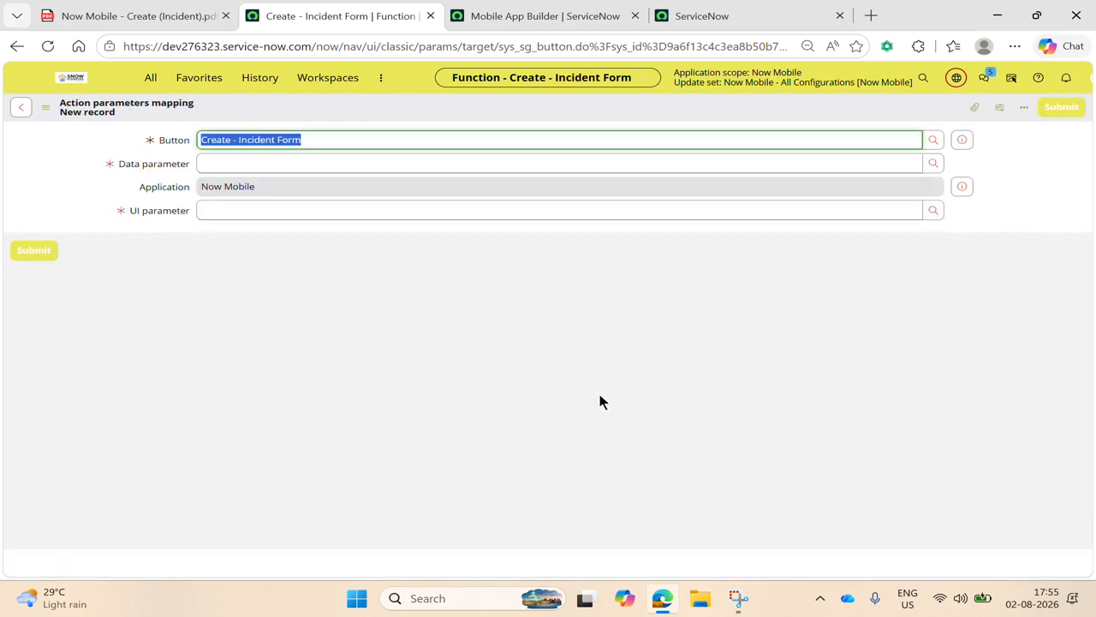
left_click(931, 165)
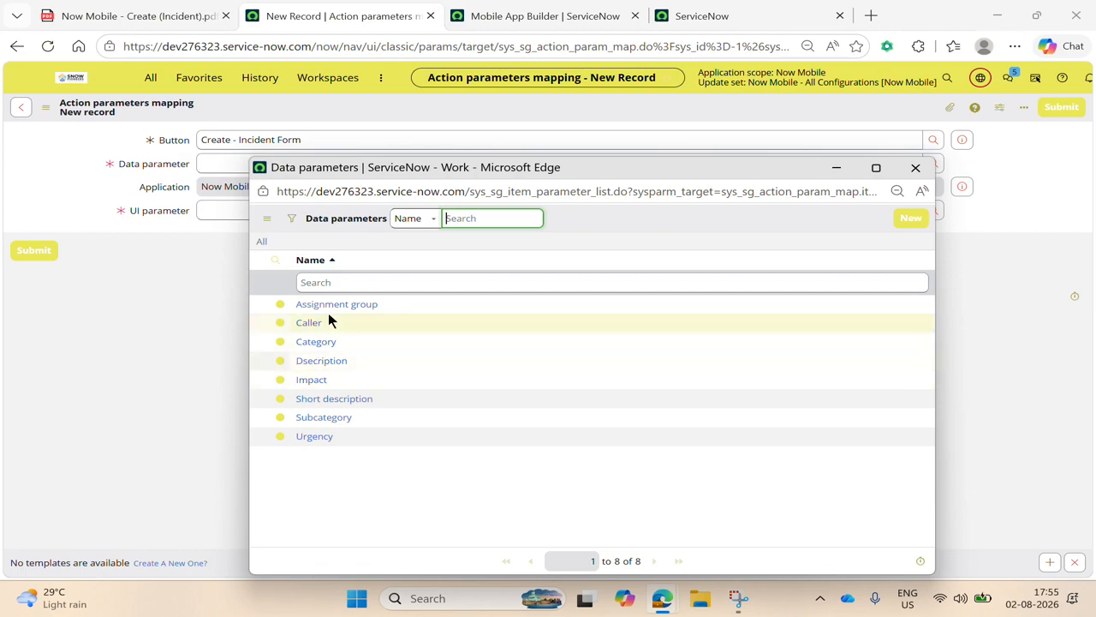
left_click(322, 418)
left_click(932, 211)
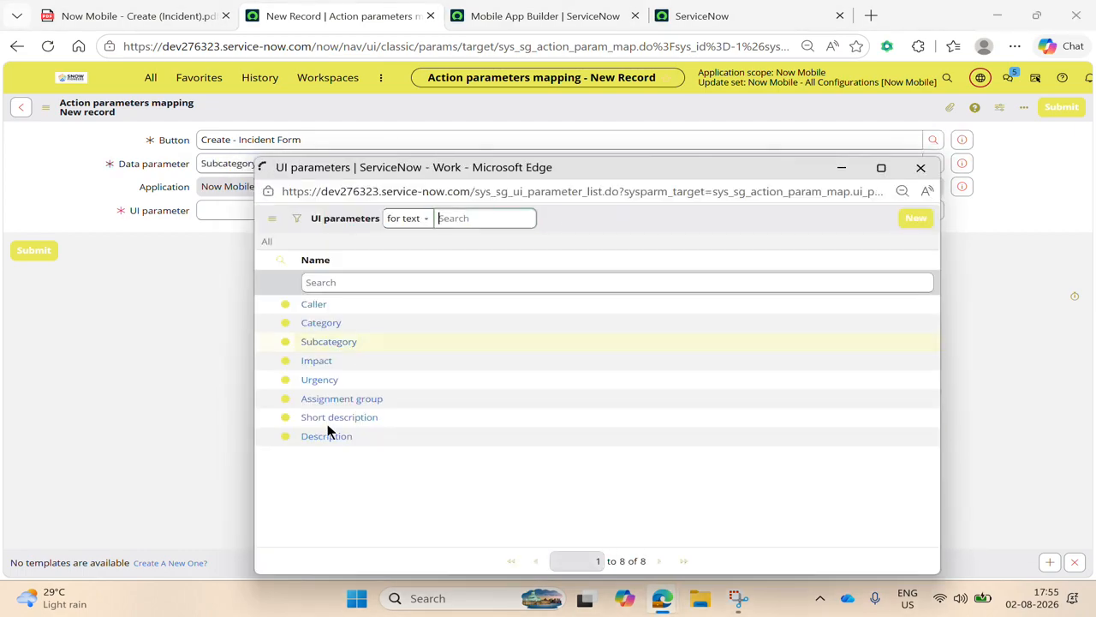
left_click(322, 340)
left_click(29, 249)
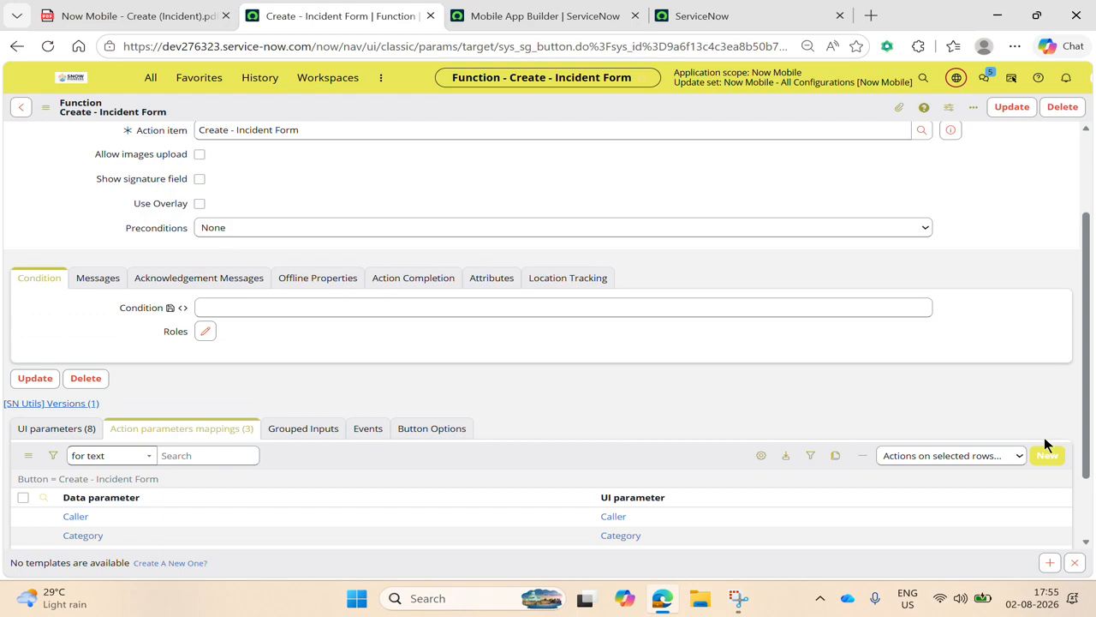
Add an action parameters mapping that links the Impact data parameter to the Impact UI parameter
left_click(1045, 455)
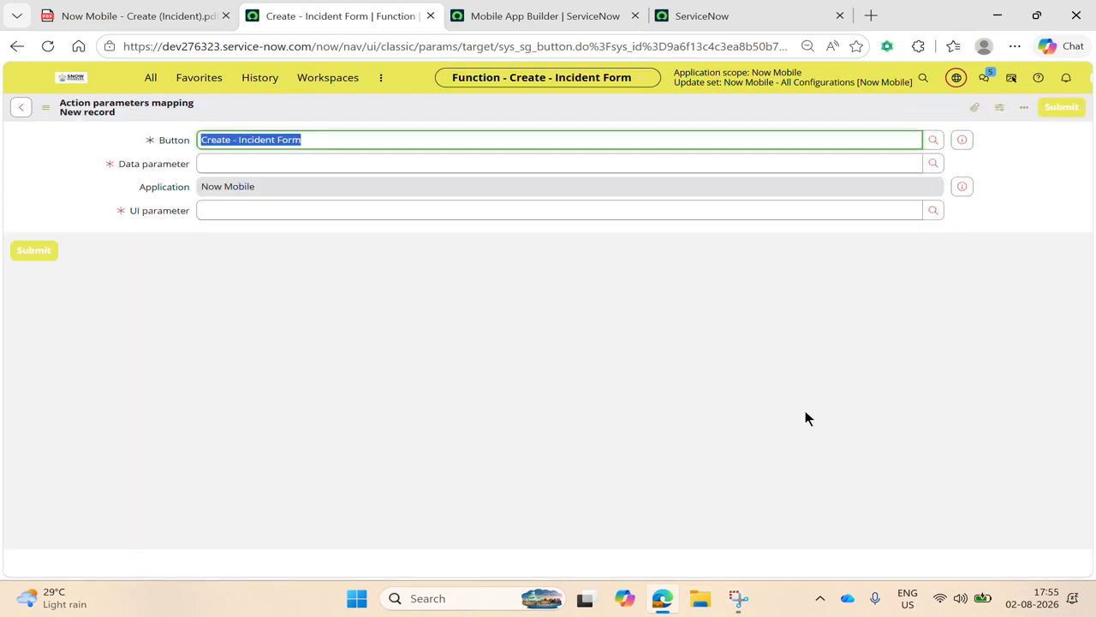
left_click(933, 162)
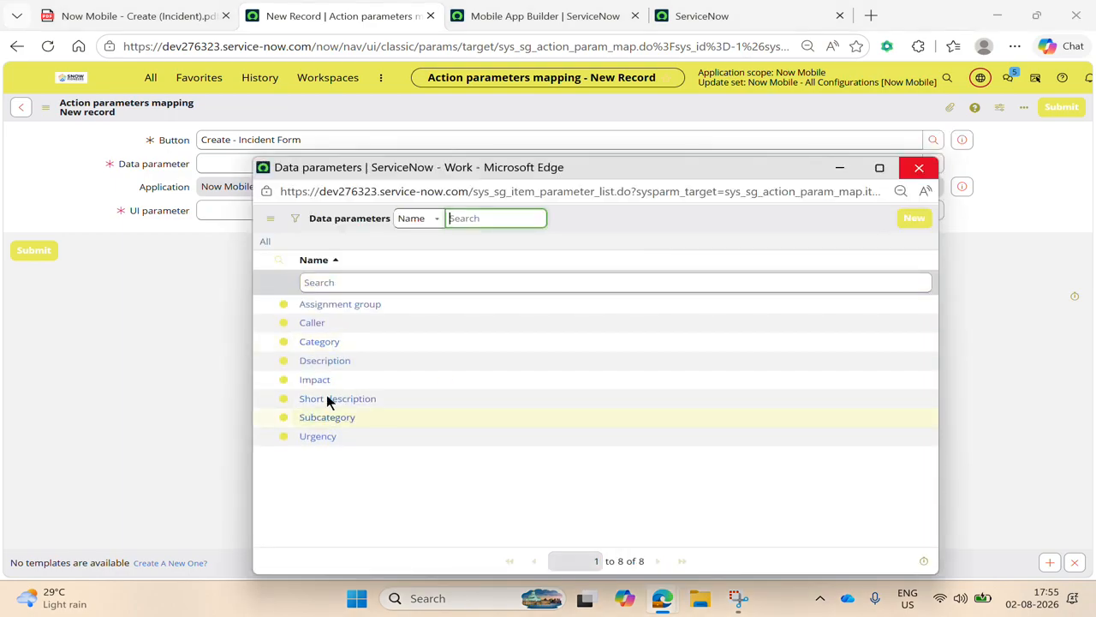
left_click(314, 382)
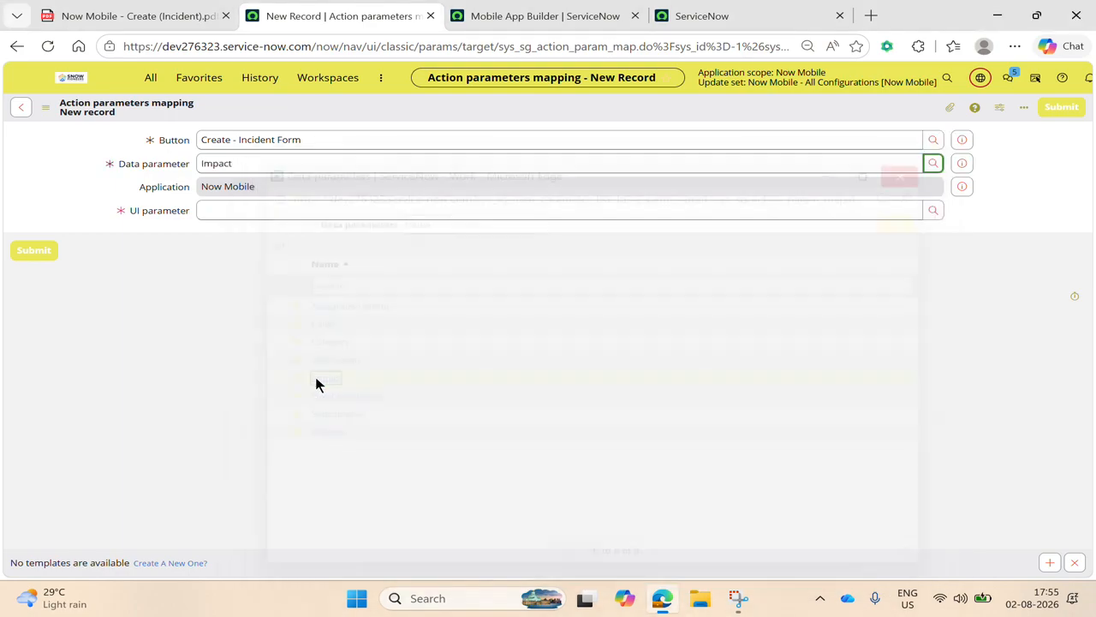
double_click(945, 213)
left_click(940, 213)
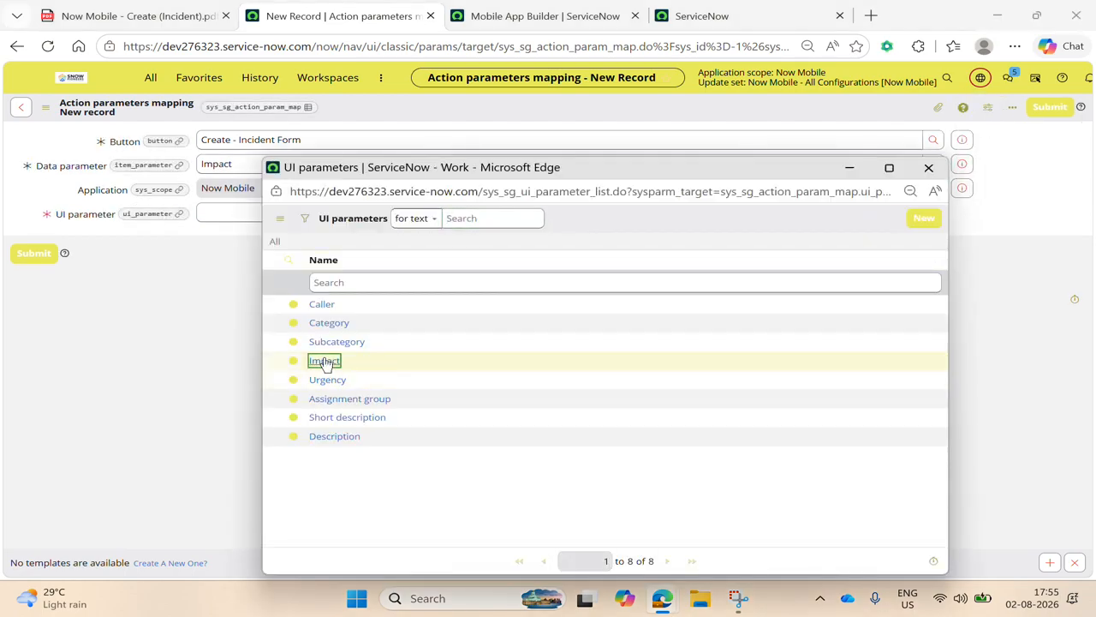
left_click(325, 360)
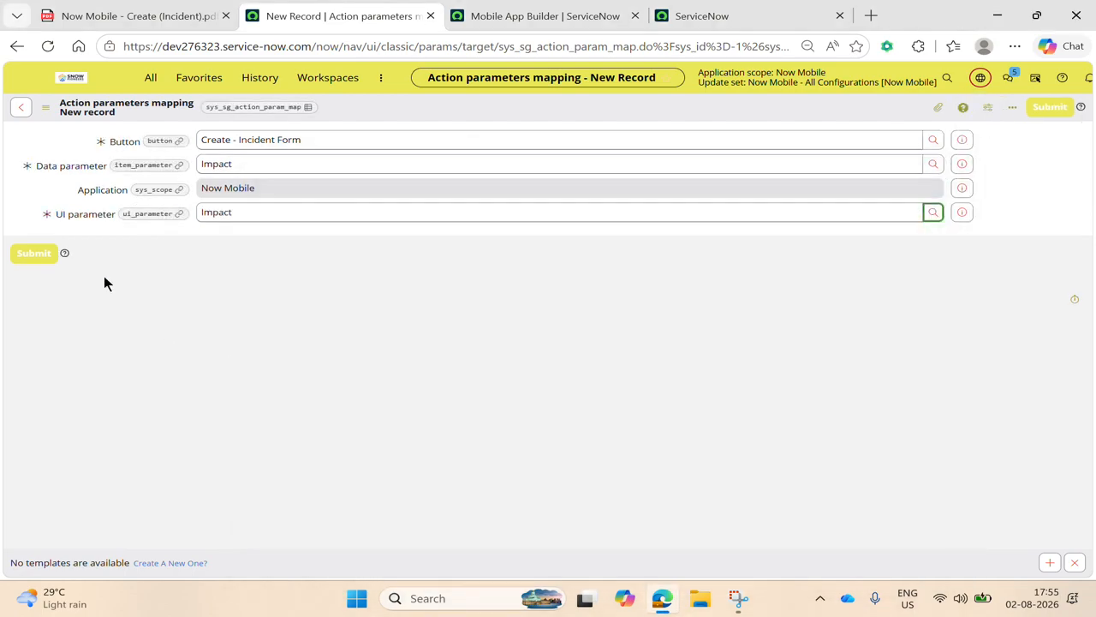
left_click(38, 255)
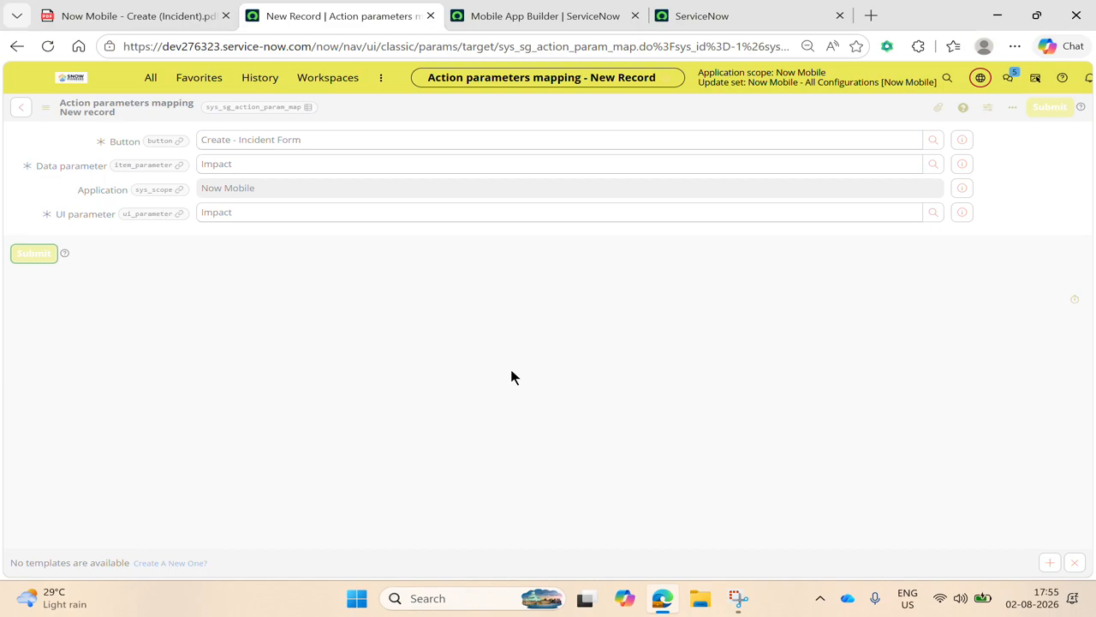
Add an action parameters mapping that links the Urgency data parameter to the Urgency UI parameter
scroll(587, 323, "down", 2)
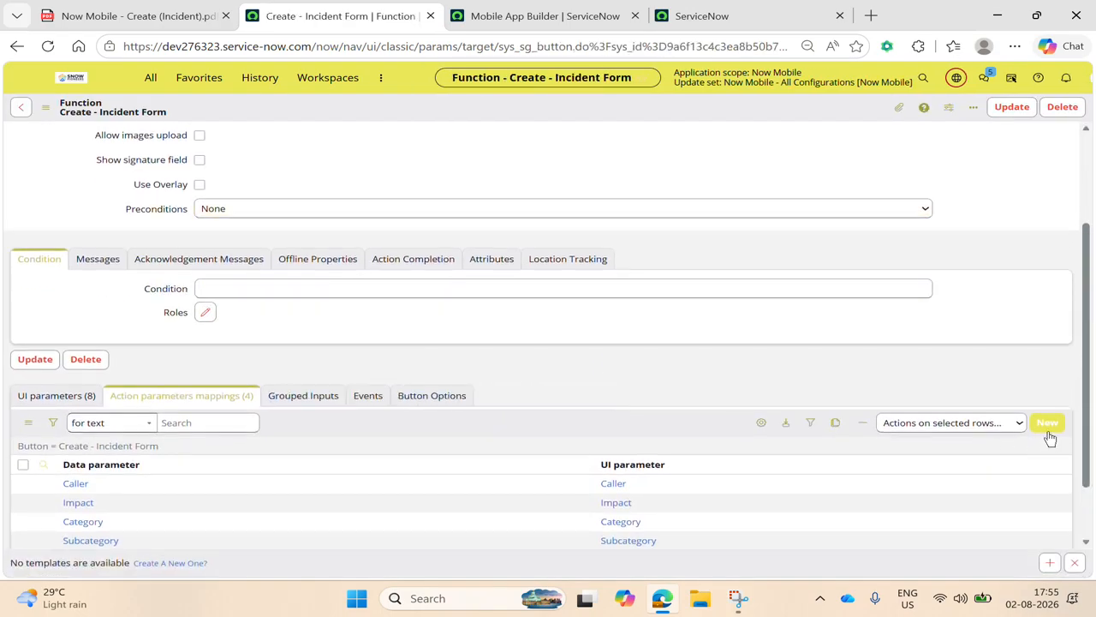
left_click(1045, 437)
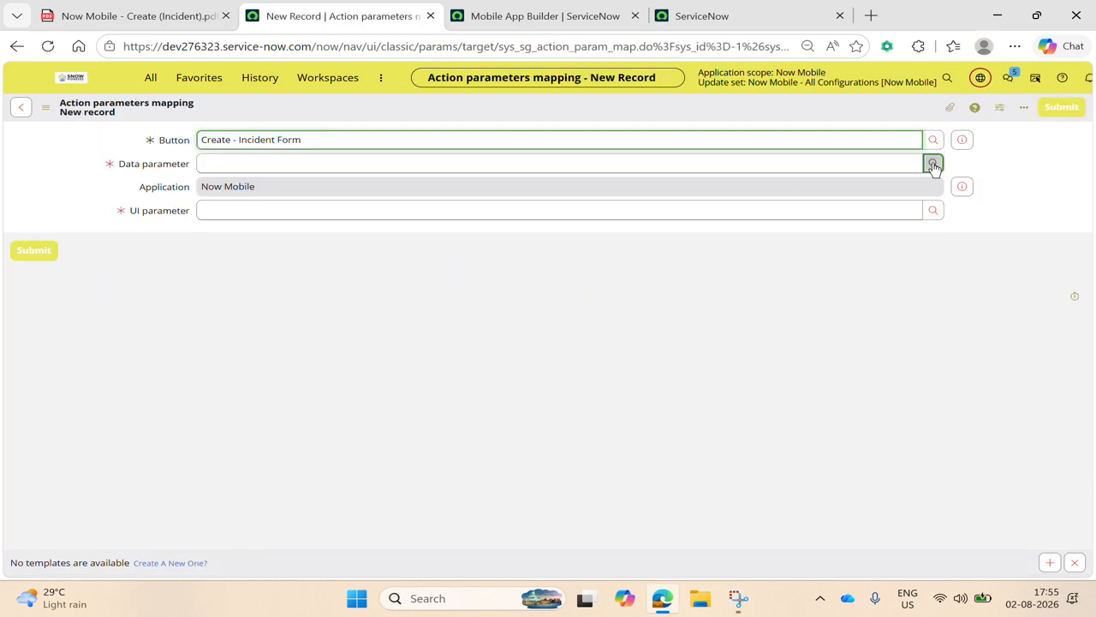
left_click(933, 164)
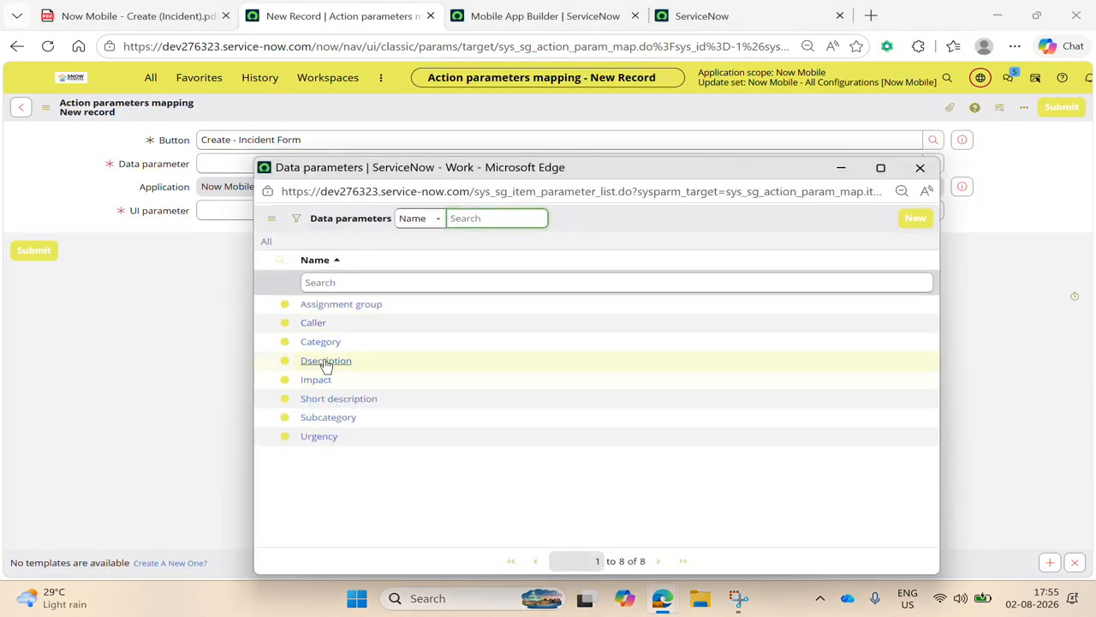
left_click(318, 435)
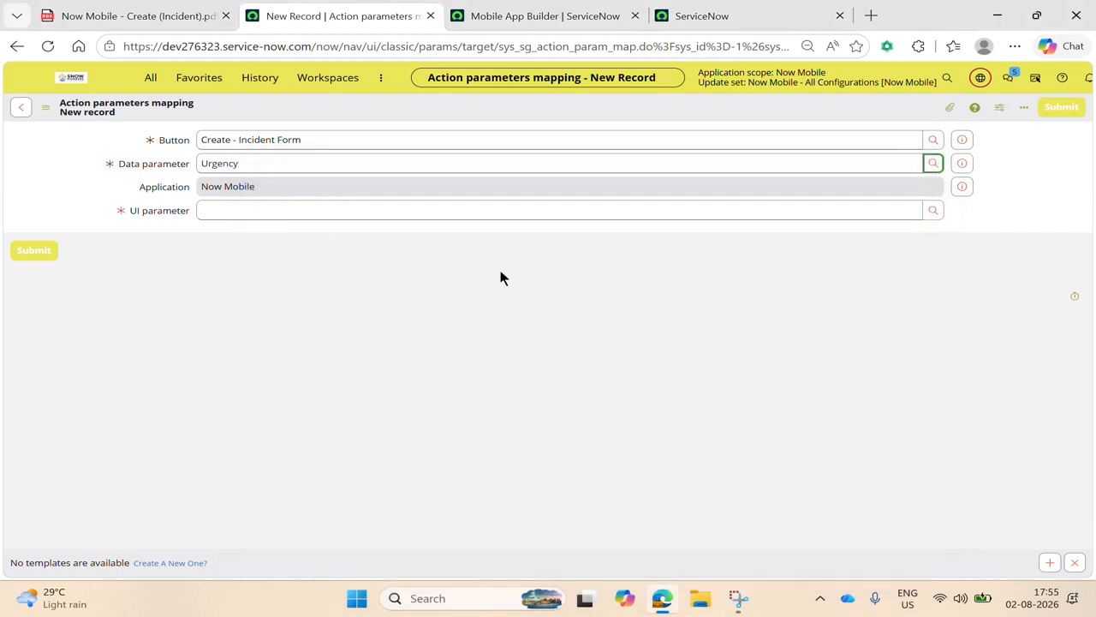
left_click(934, 211)
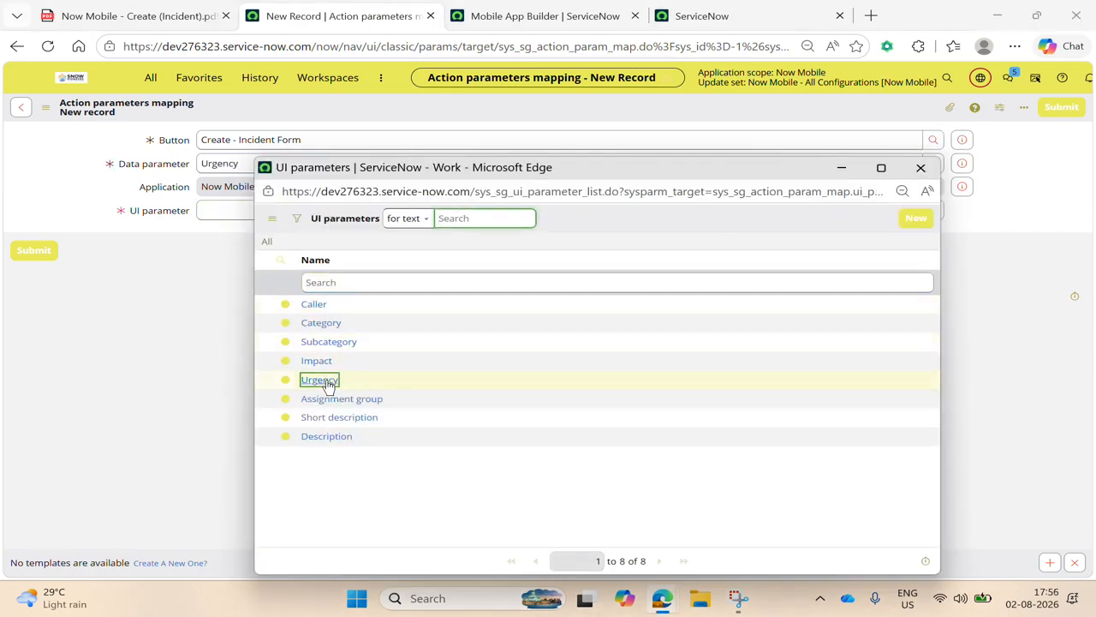
left_click(315, 380)
left_click(35, 251)
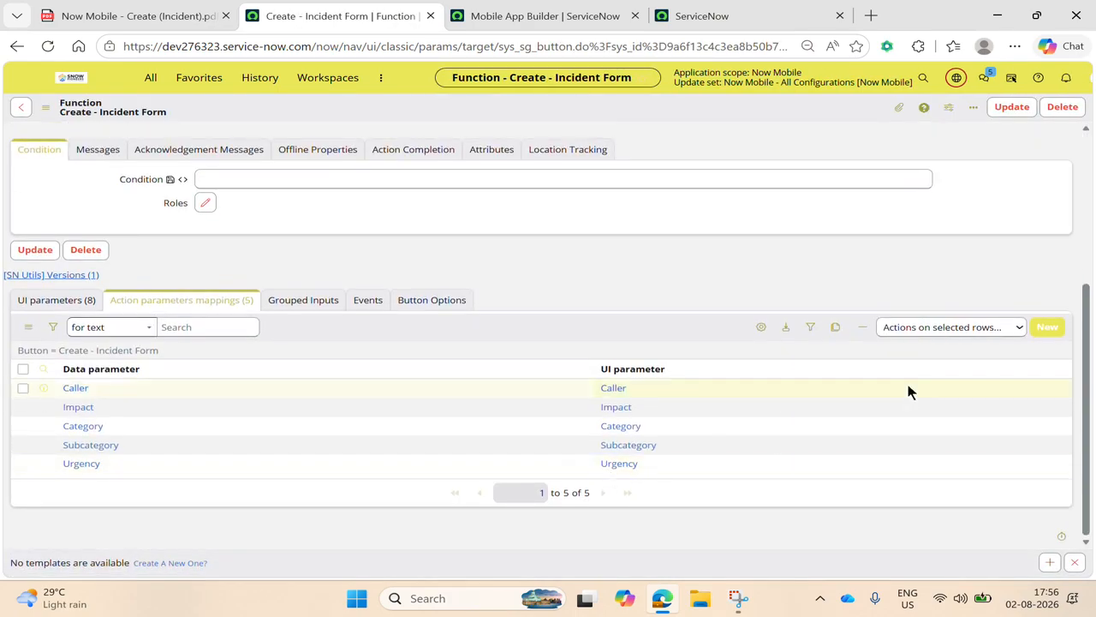
Add an action parameters mapping that links the Assignment group data parameter to the Assignment group UI parameter
left_click(1046, 330)
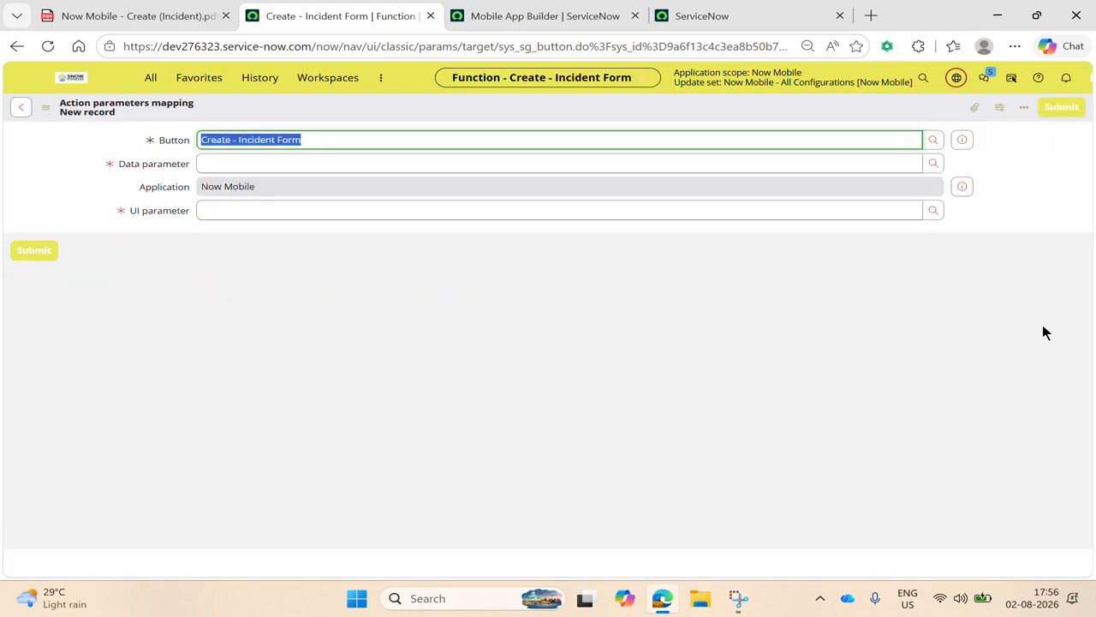
left_click(933, 163)
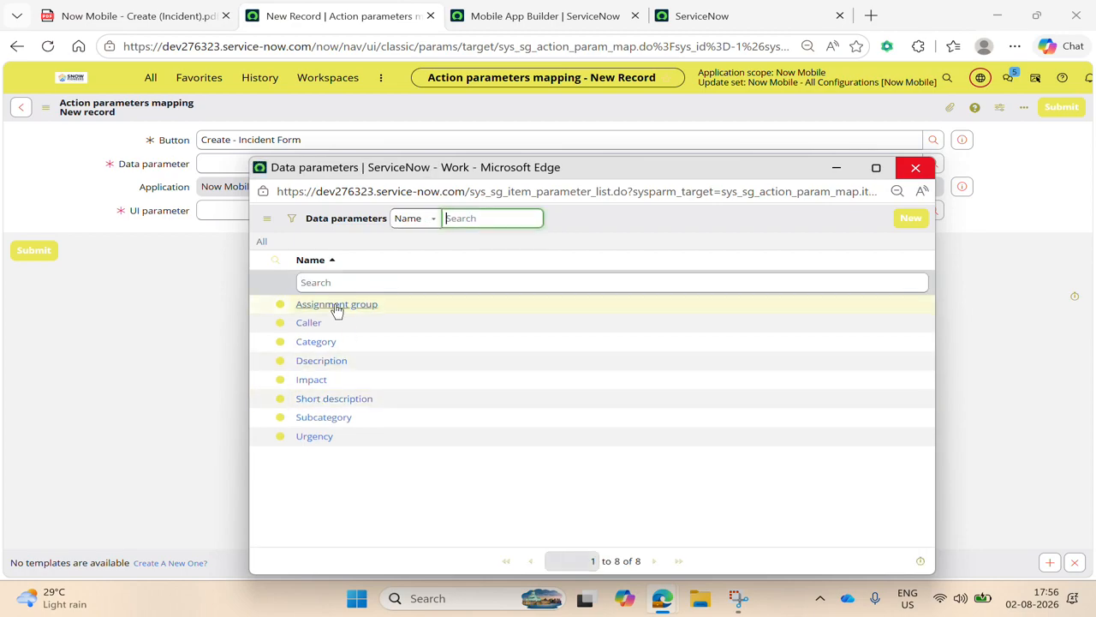
left_click(336, 307)
left_click(932, 211)
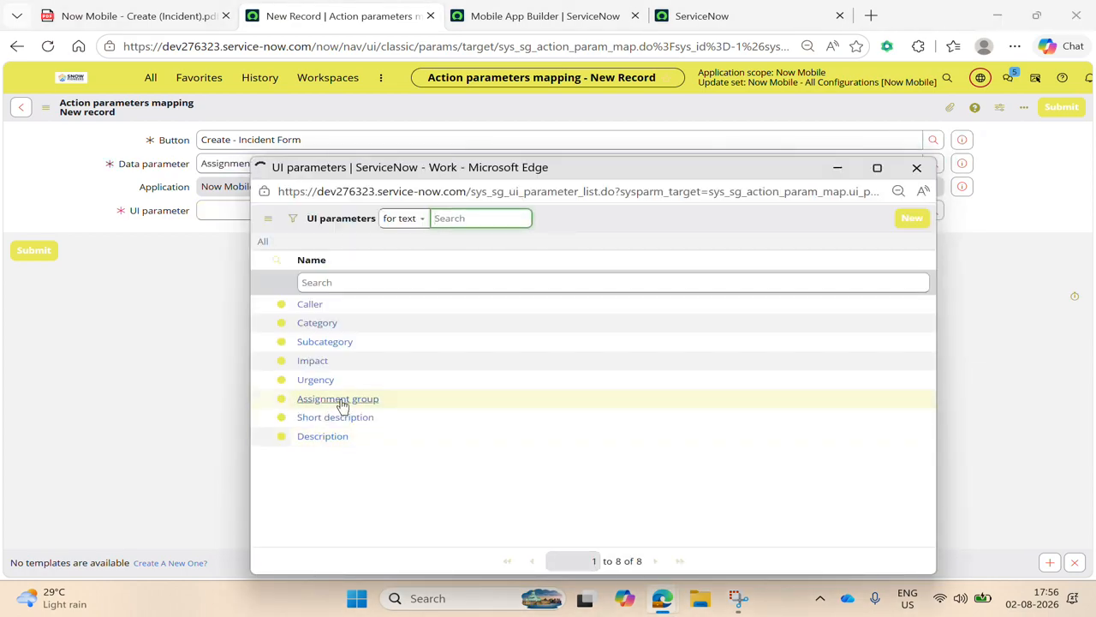
left_click(341, 400)
left_click(34, 250)
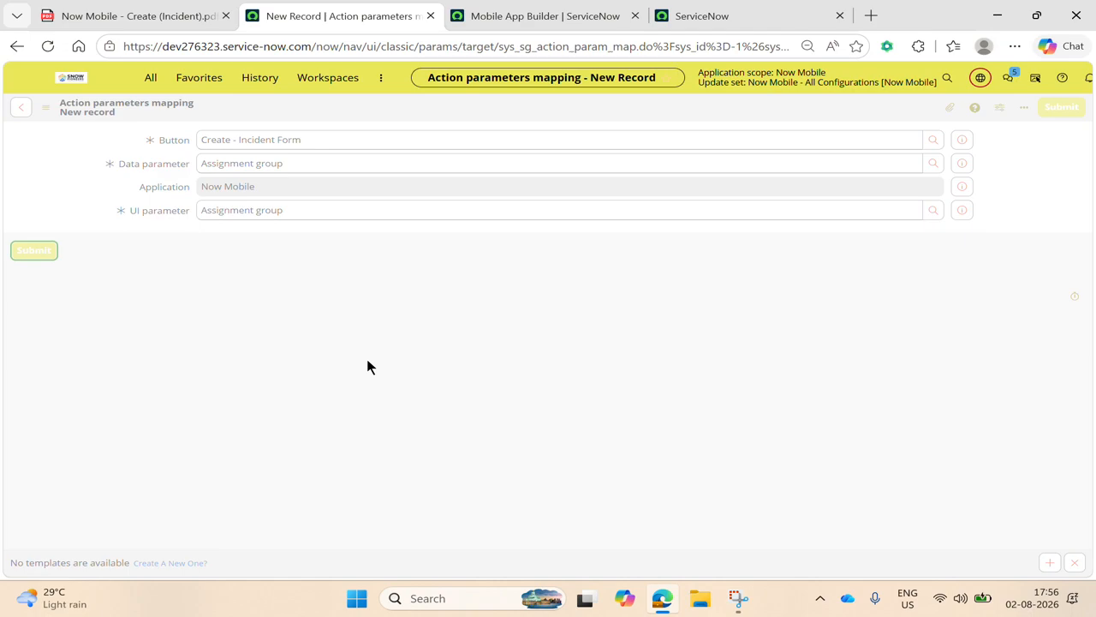
Add an action parameters mapping that links the Short description data parameter to the Short description UI parameter
scroll(665, 345, "down", 3)
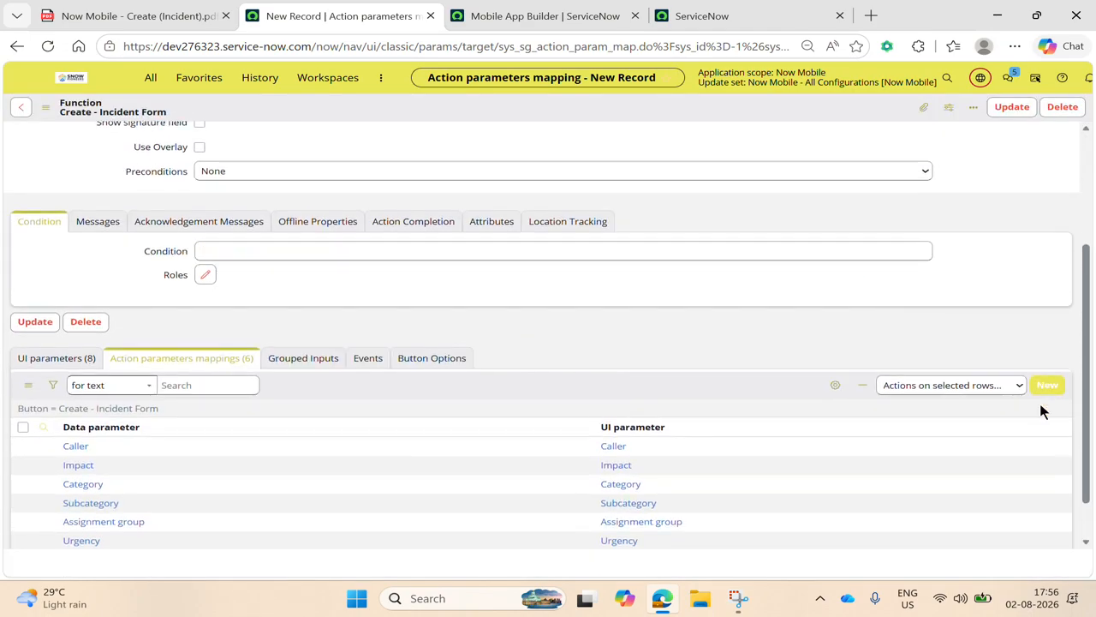
left_click(1046, 399)
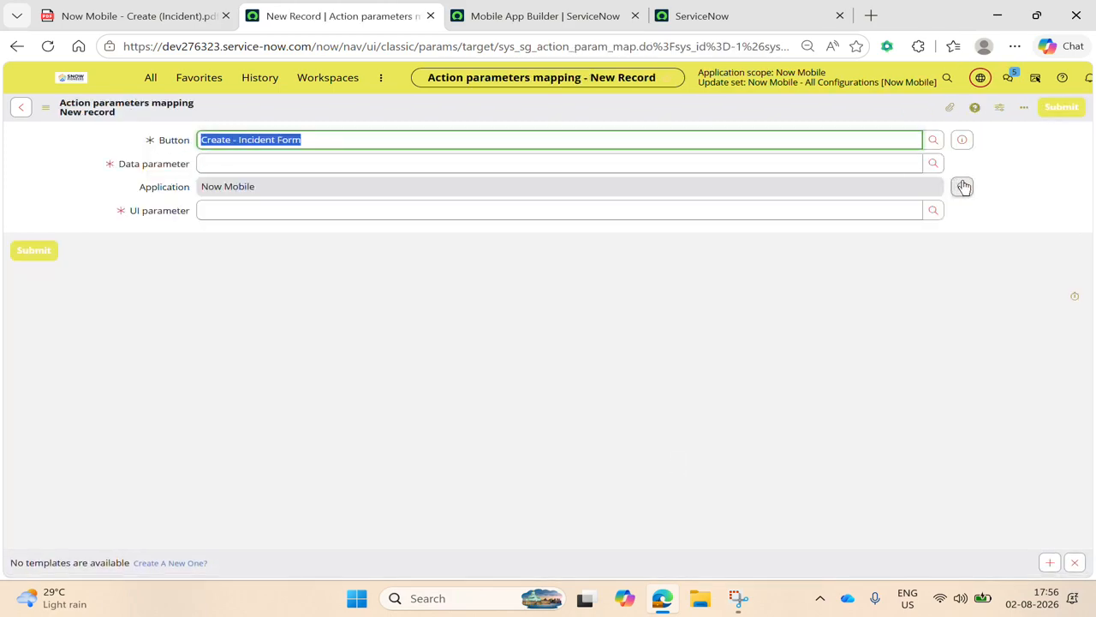
left_click(932, 163)
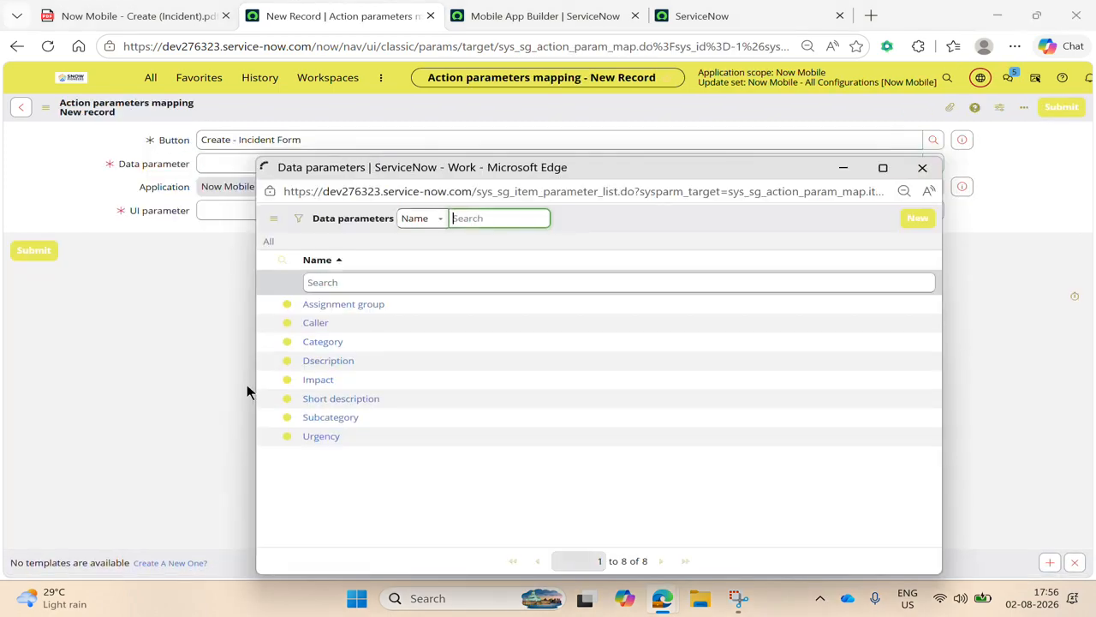
left_click(333, 401)
left_click(932, 210)
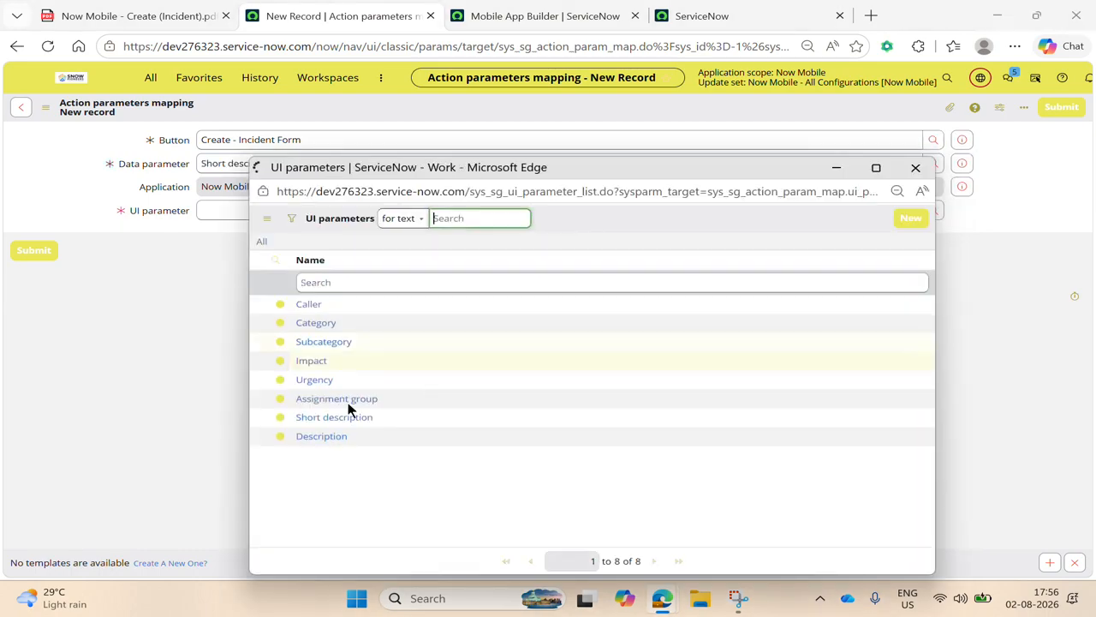
left_click(334, 418)
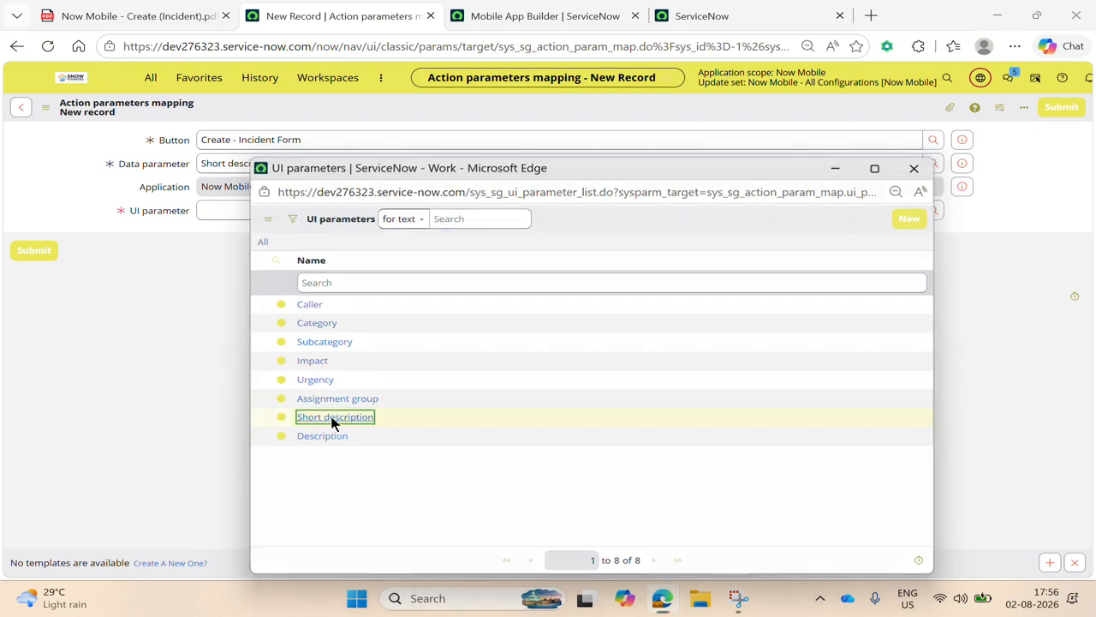
left_click(35, 250)
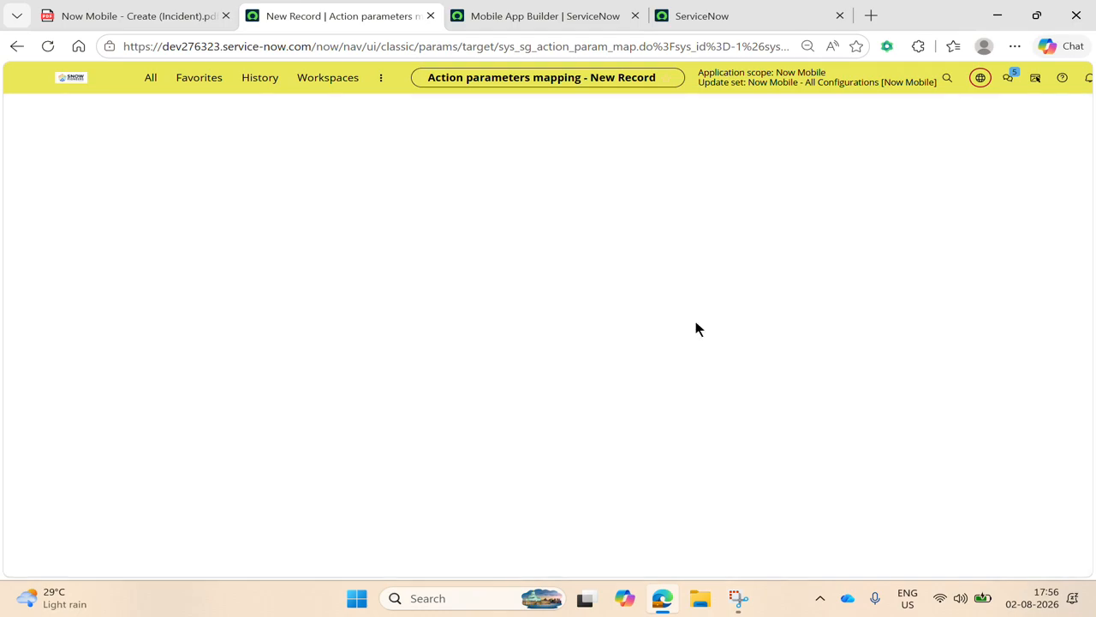
Add an action parameters mapping that links the Dsecription data parameter to the Description UI parameter
scroll(917, 386, "down", 3)
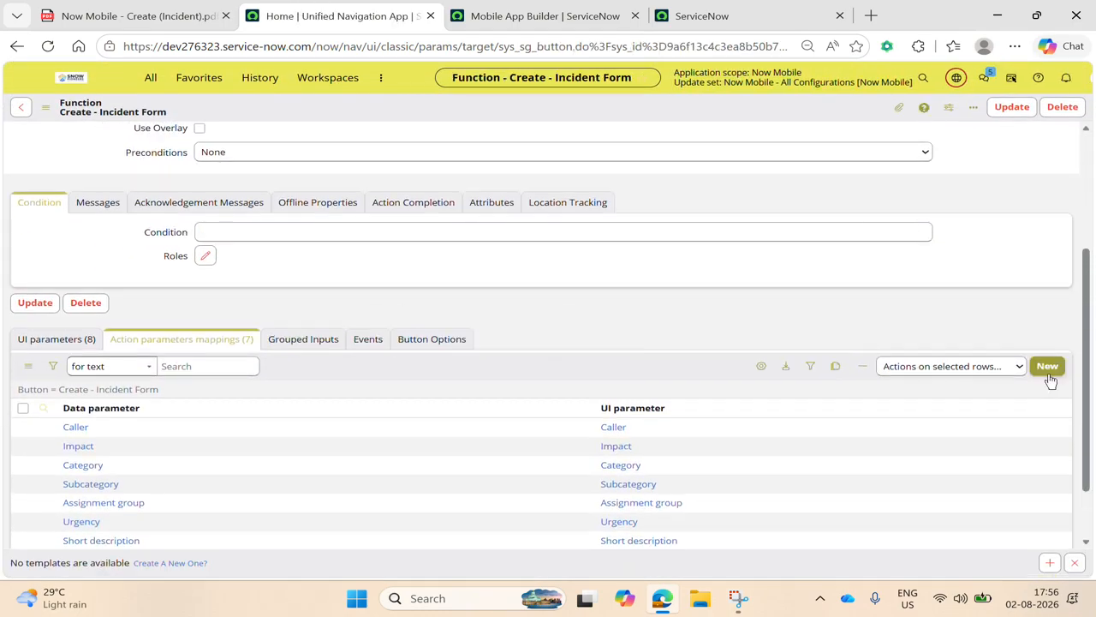
left_click(1045, 380)
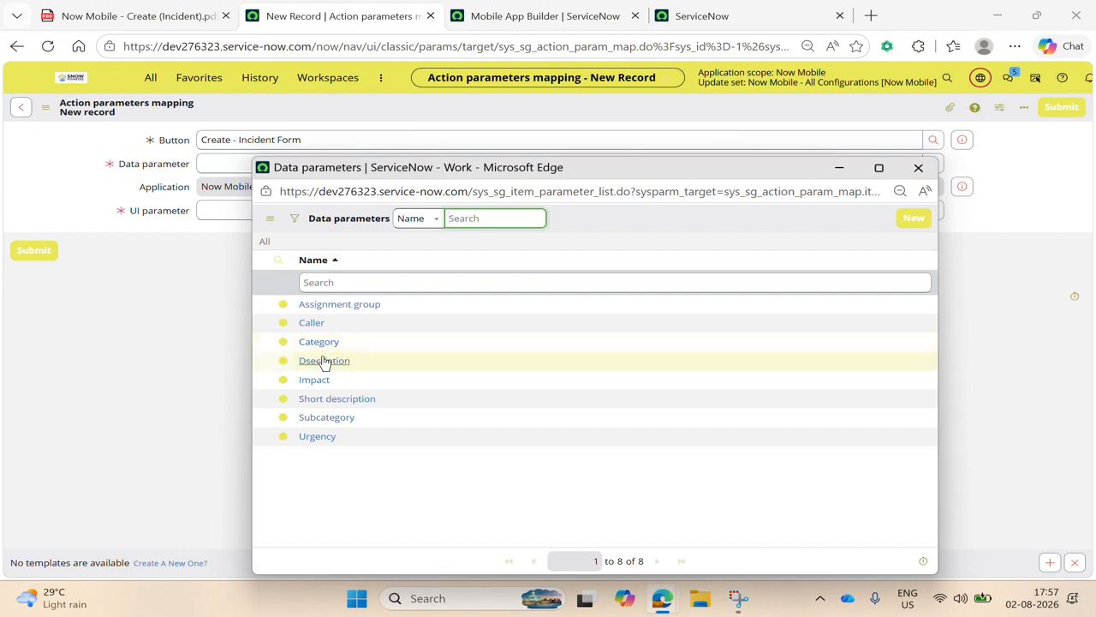
left_click(321, 361)
left_click(932, 212)
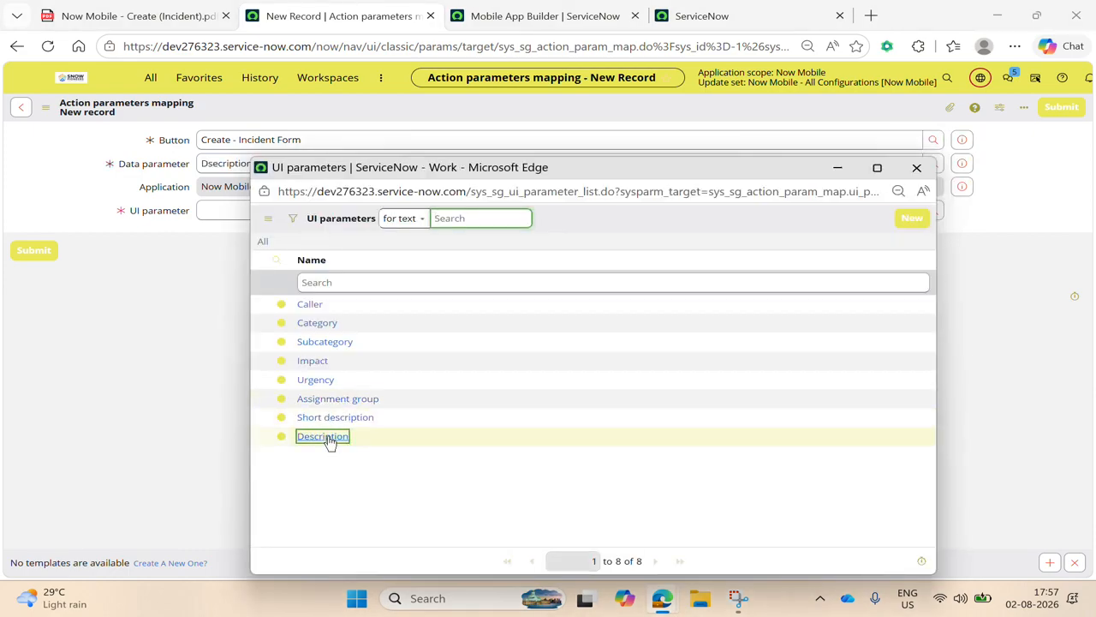
left_click(325, 437)
left_click(34, 251)
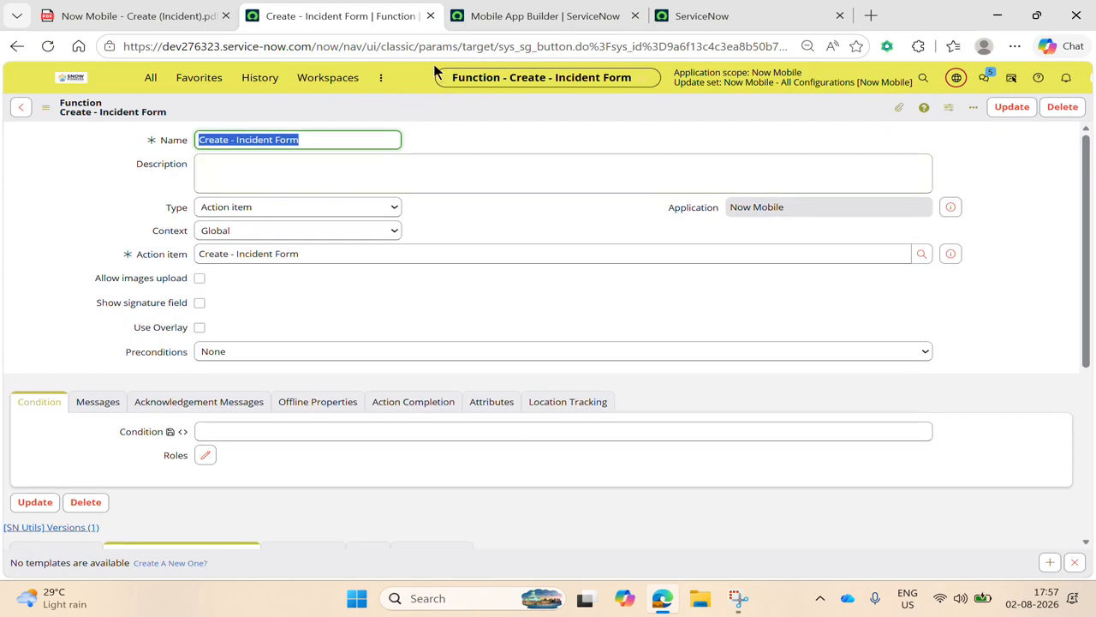
Close the function's platform record and reload the Create - Incident Form function in Mobile App Builder
left_click(429, 17)
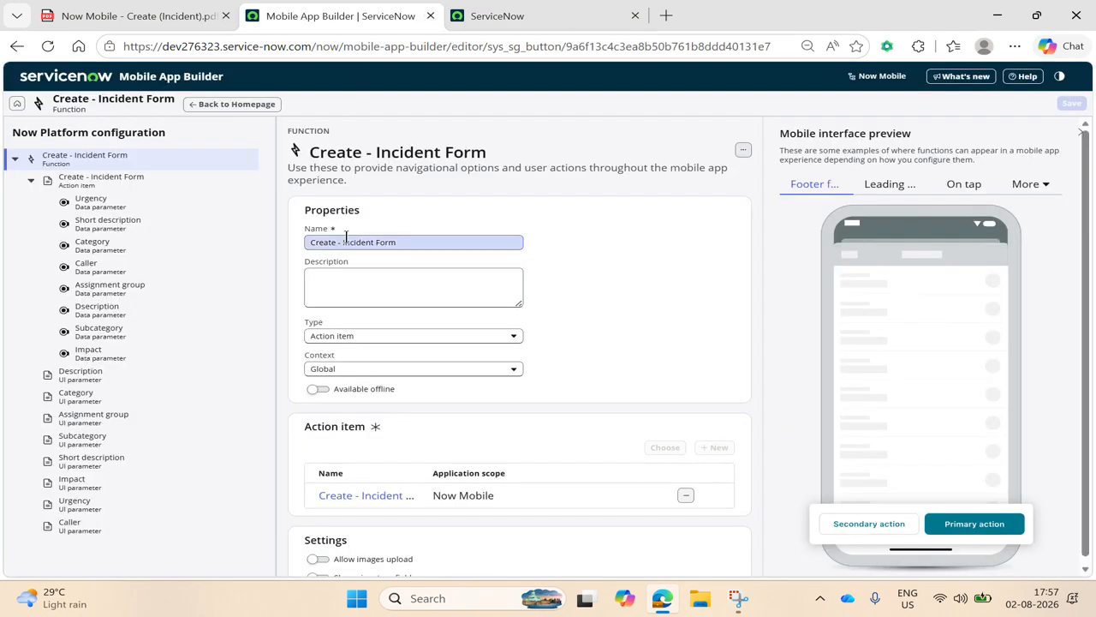
left_click(48, 46)
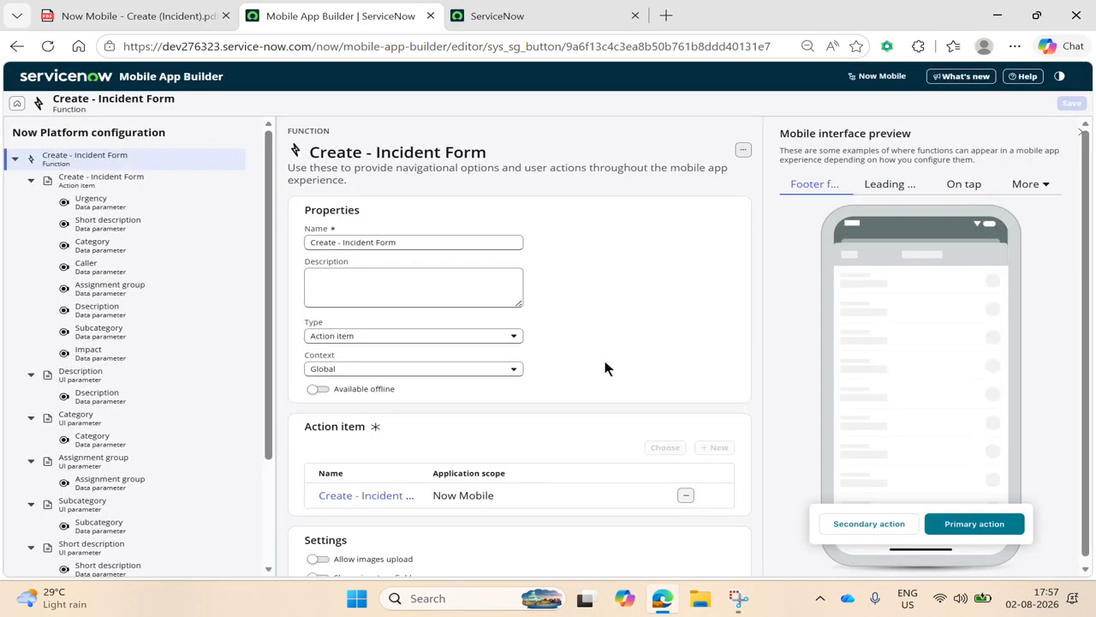
Open the full Homepage launcher screen record through the Home launcher tab of the Now Mobile app config
left_click(16, 103)
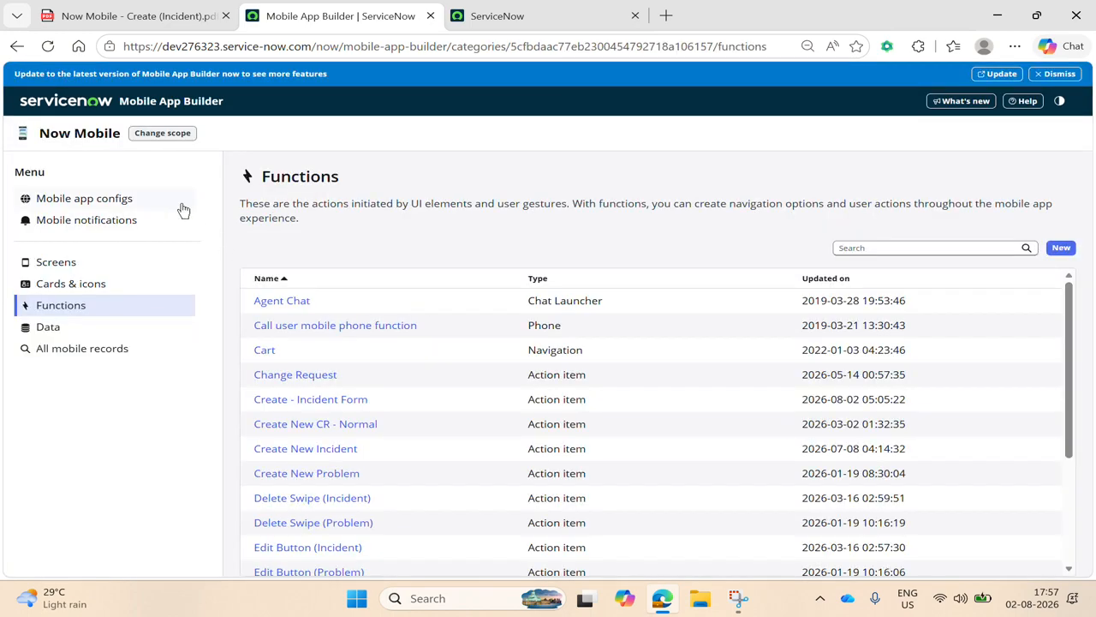
left_click(157, 199)
left_click(313, 349)
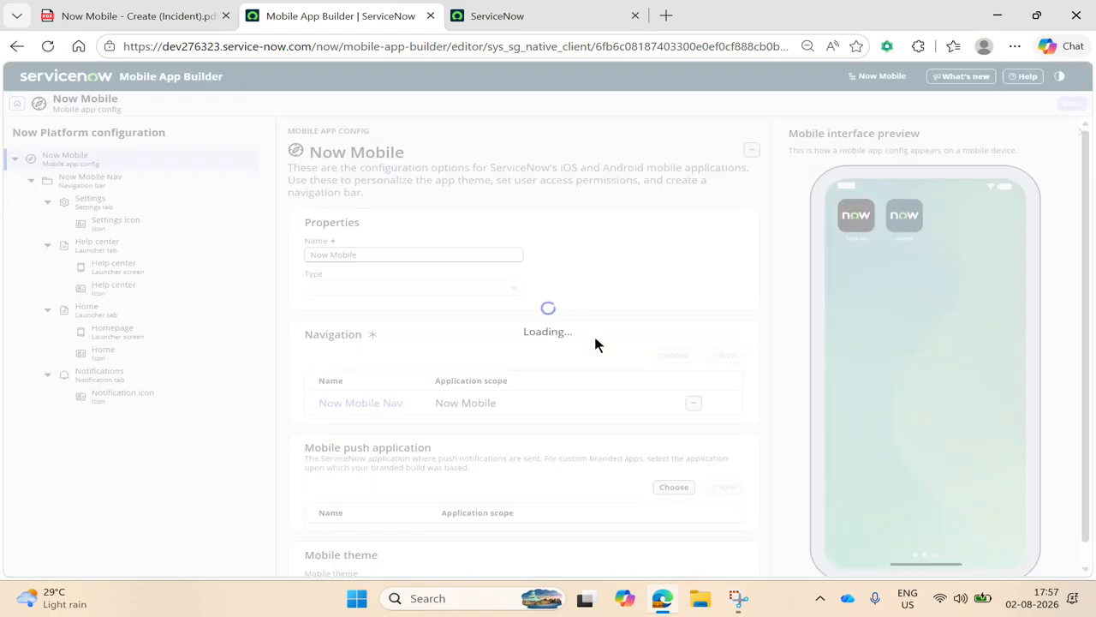
left_click(89, 308)
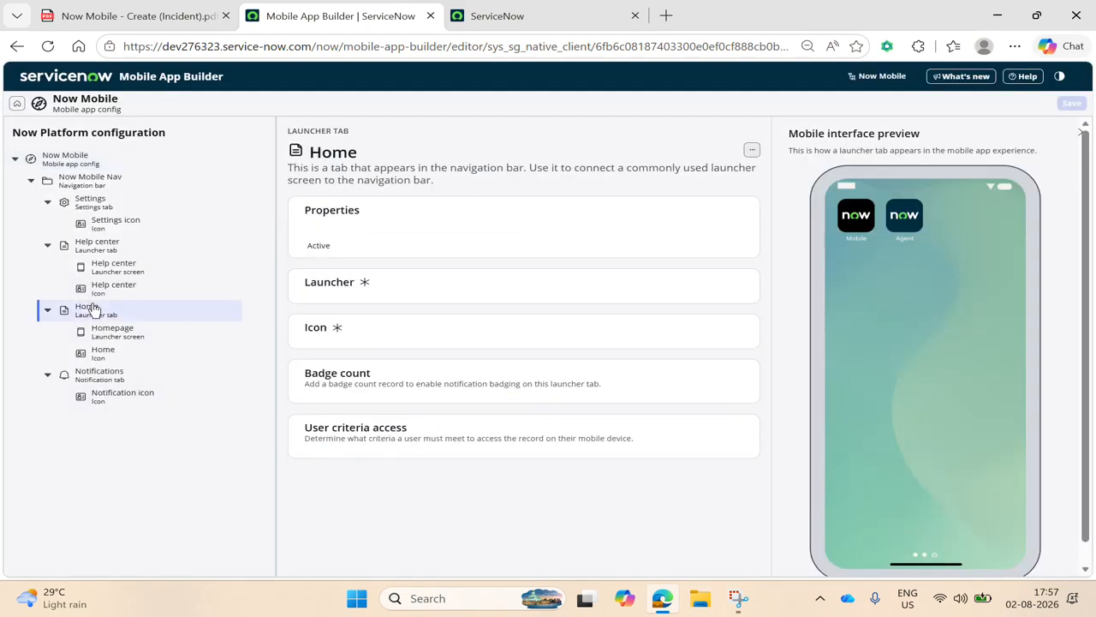
left_click(334, 370)
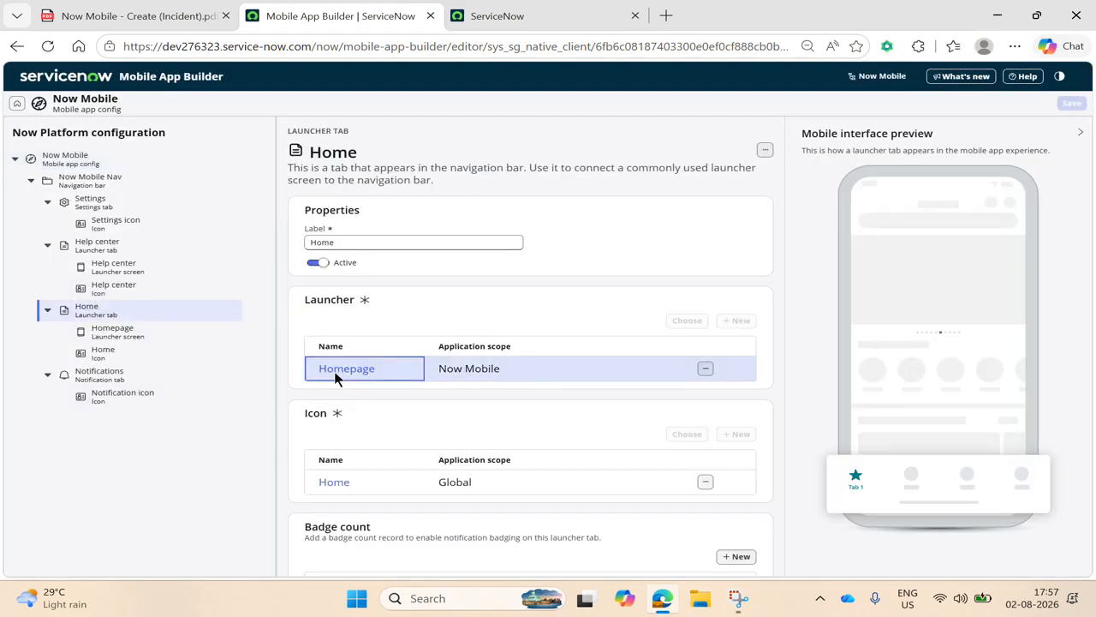
scroll(548, 368, "down", 6)
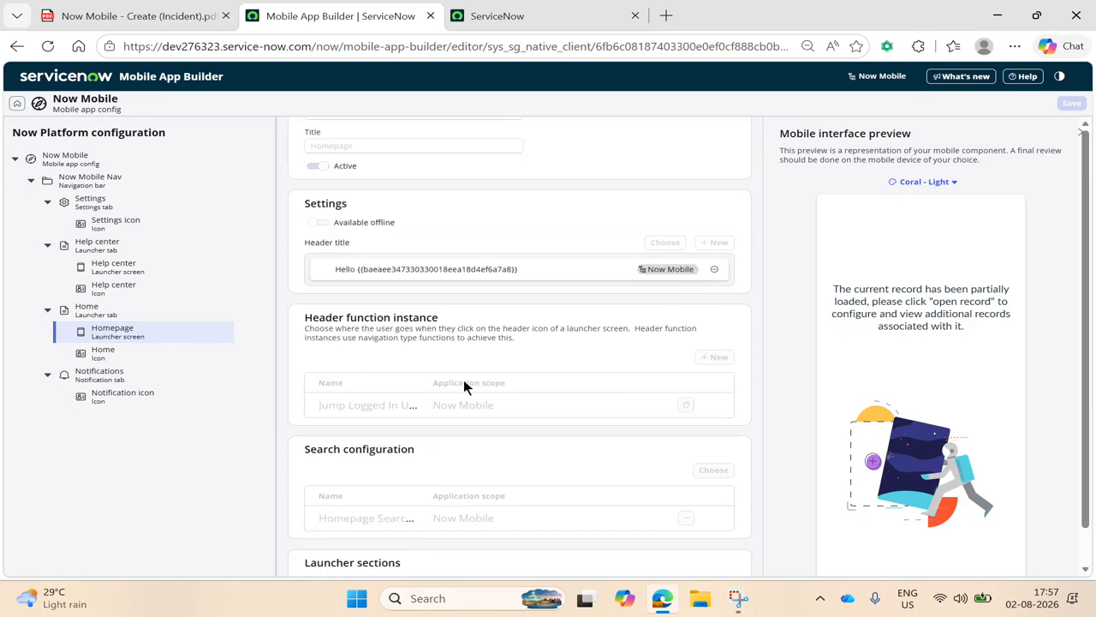
scroll(412, 360, "up", 7)
scroll(412, 360, "down", 1)
left_click(709, 154)
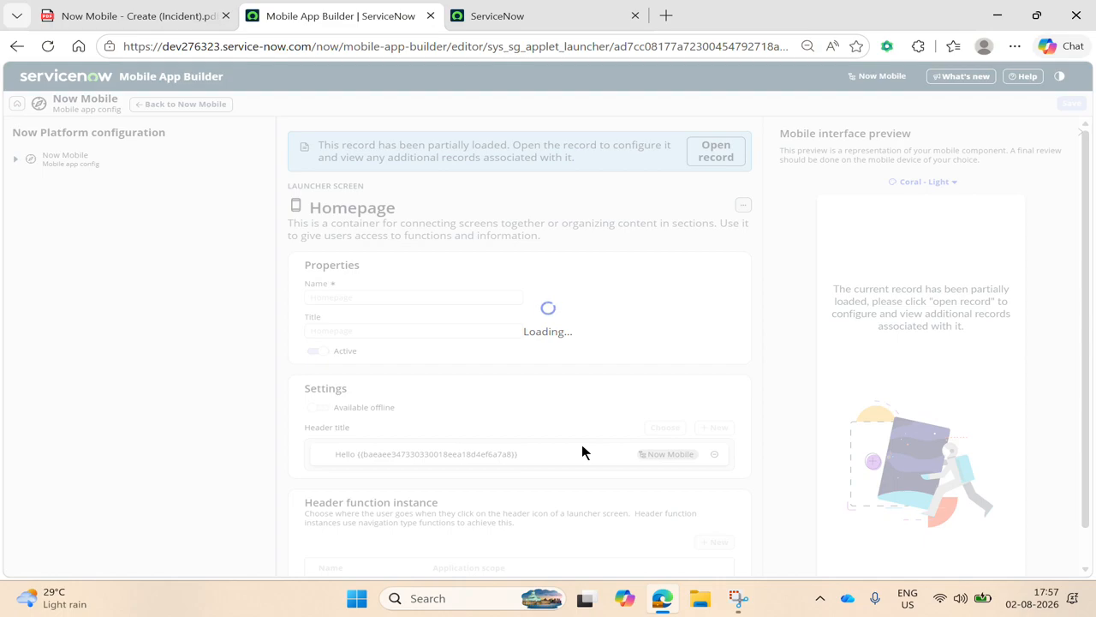
Open the Create - Incident Form destination function in the homepage's Quick links icon section
scroll(577, 342, "down", 5)
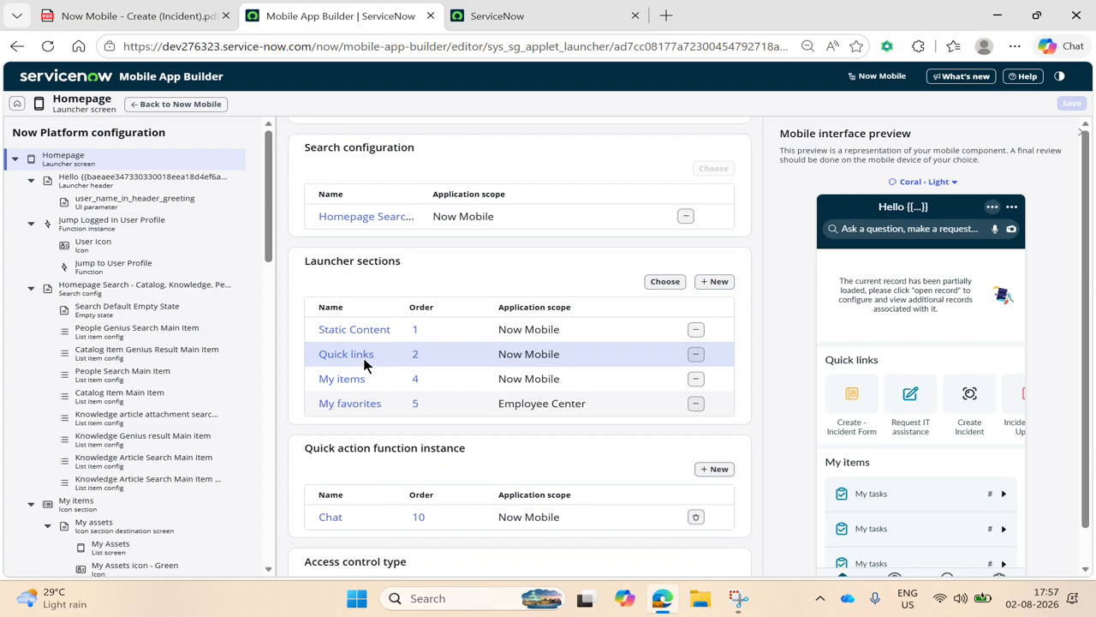
left_click(362, 360)
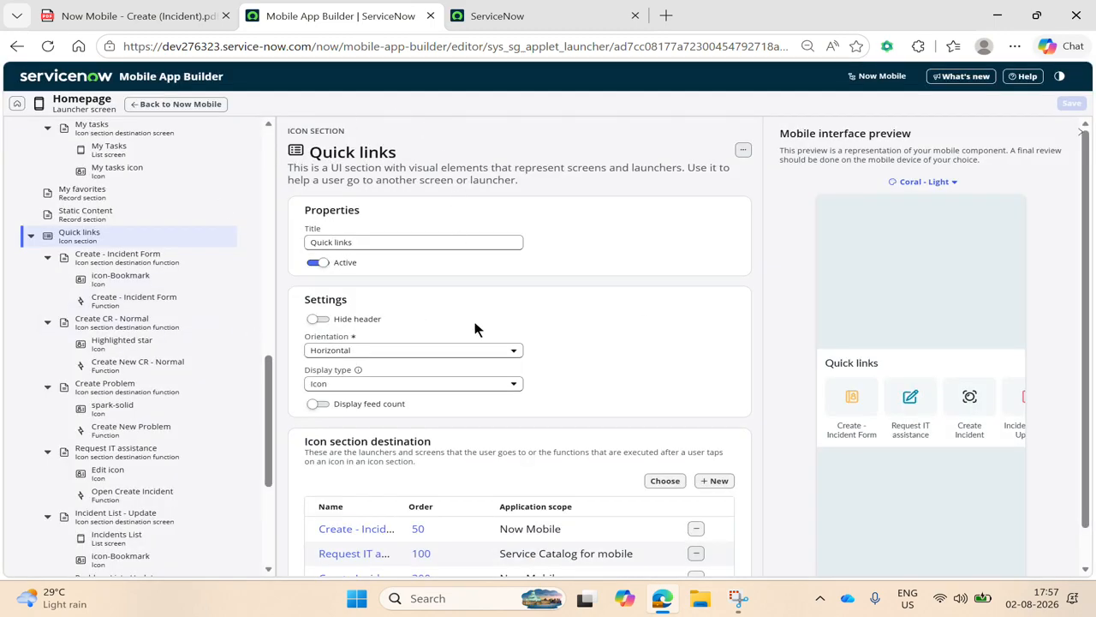
scroll(526, 347, "down", 1)
scroll(530, 347, "down", 3)
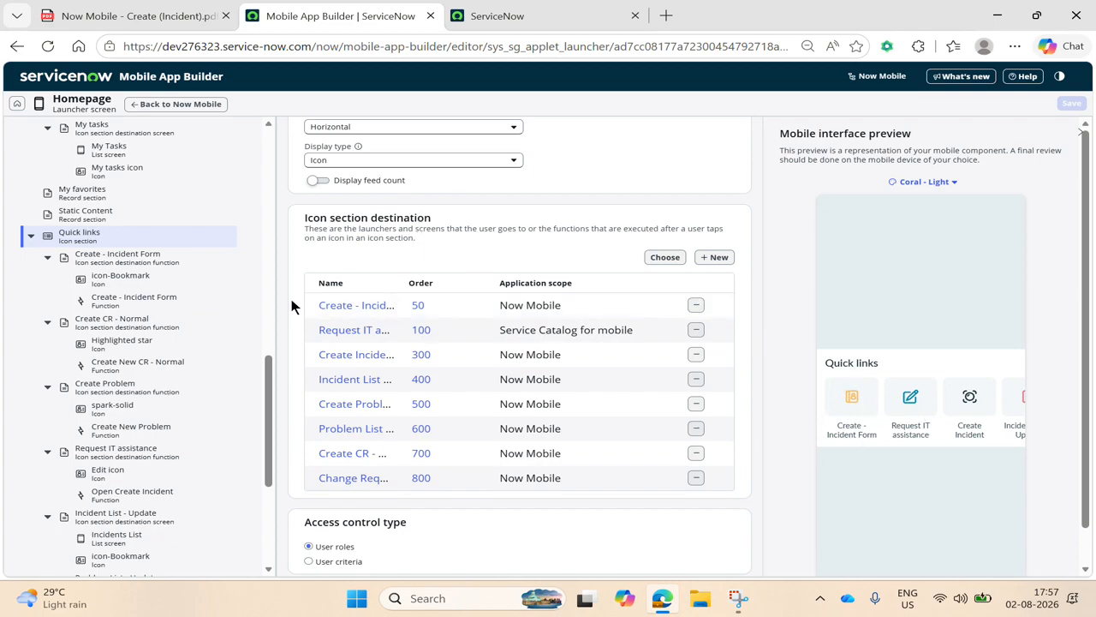
left_click(349, 314)
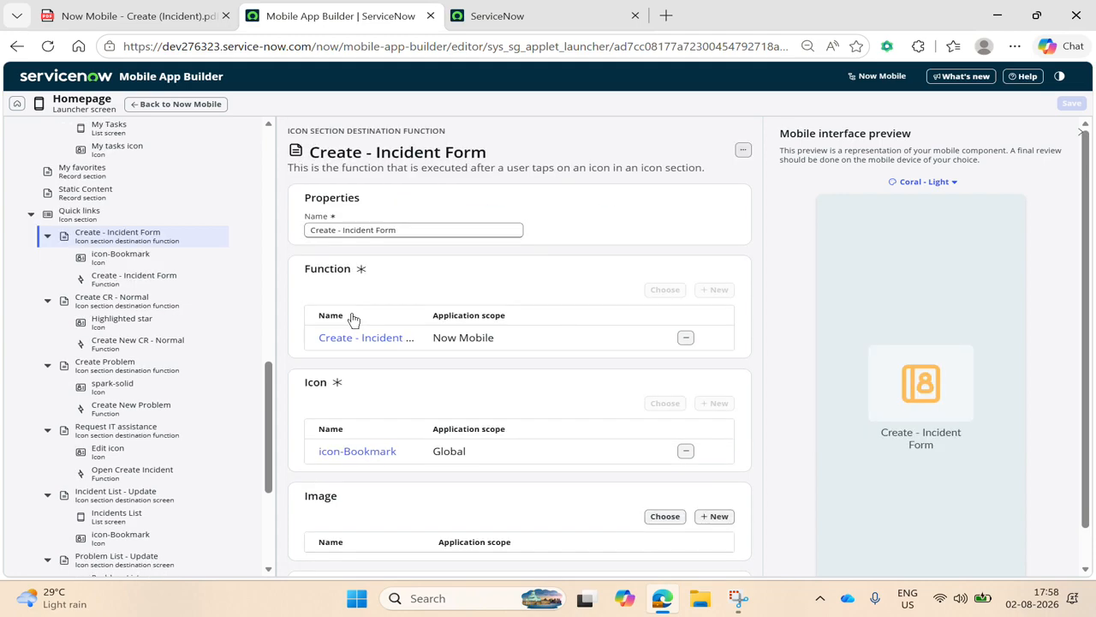
Open the full record of the function linked to the Create - Incident Form quick link
scroll(492, 318, "down", 1)
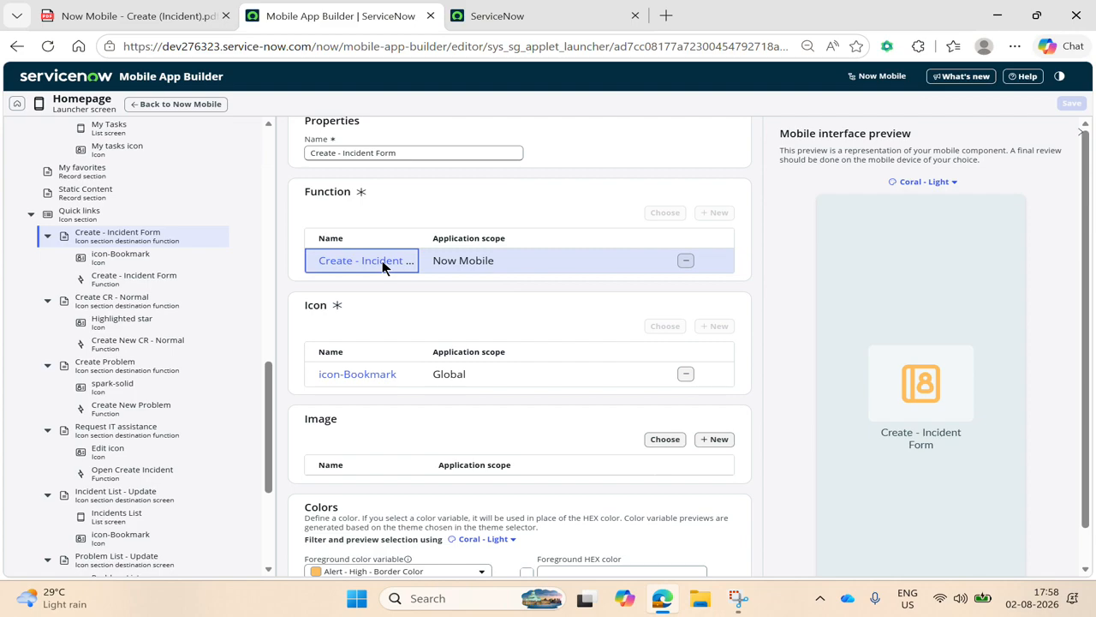
left_click(383, 262)
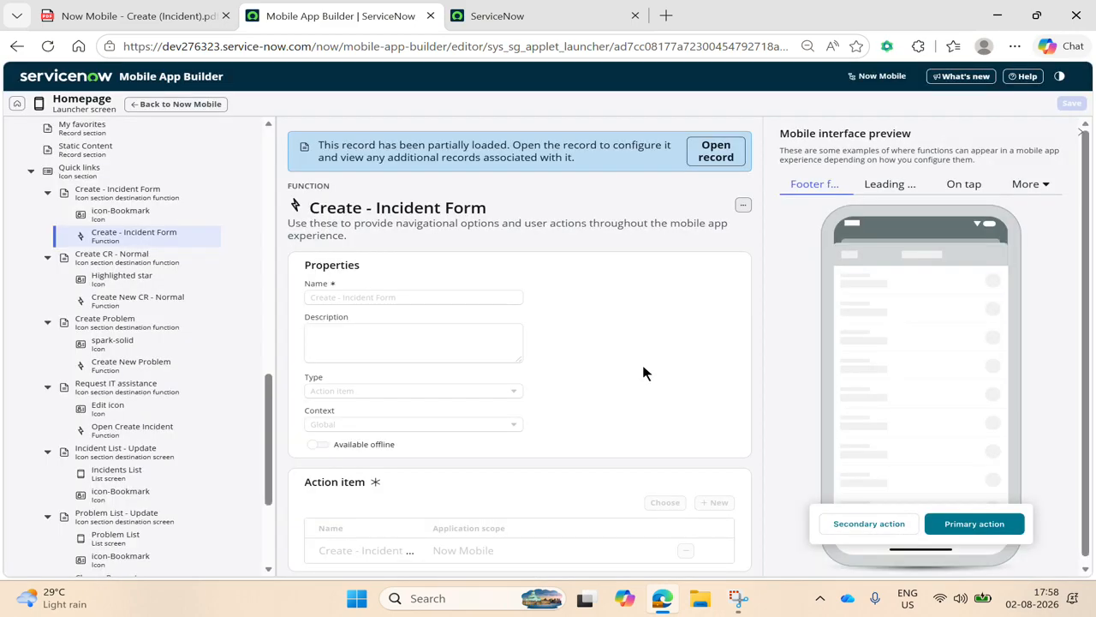
left_click(712, 153)
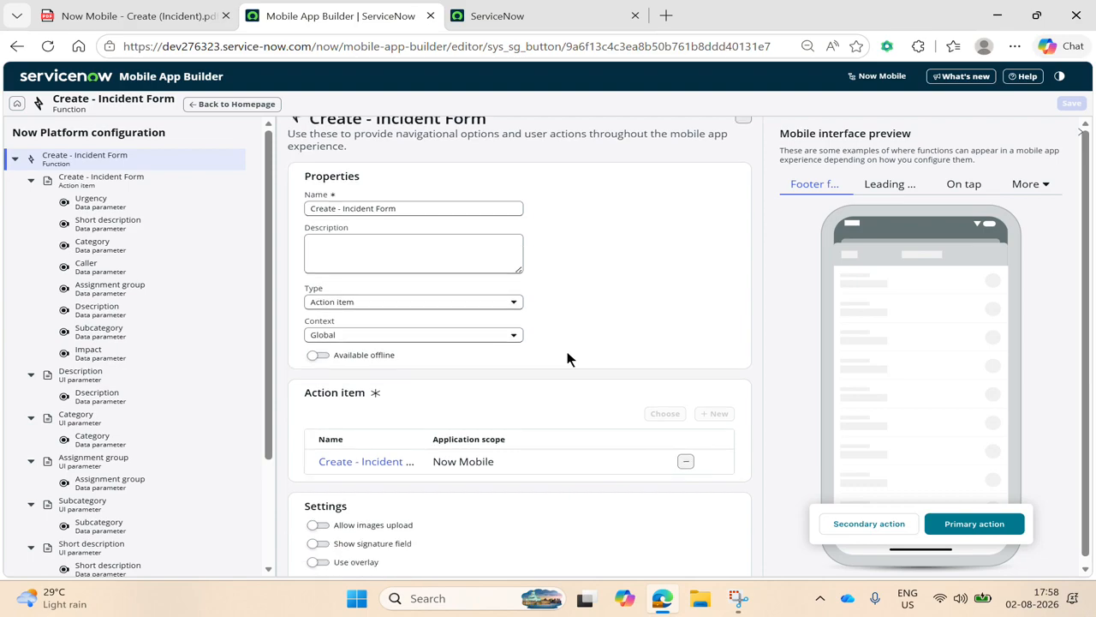
scroll(151, 507, "down", 2)
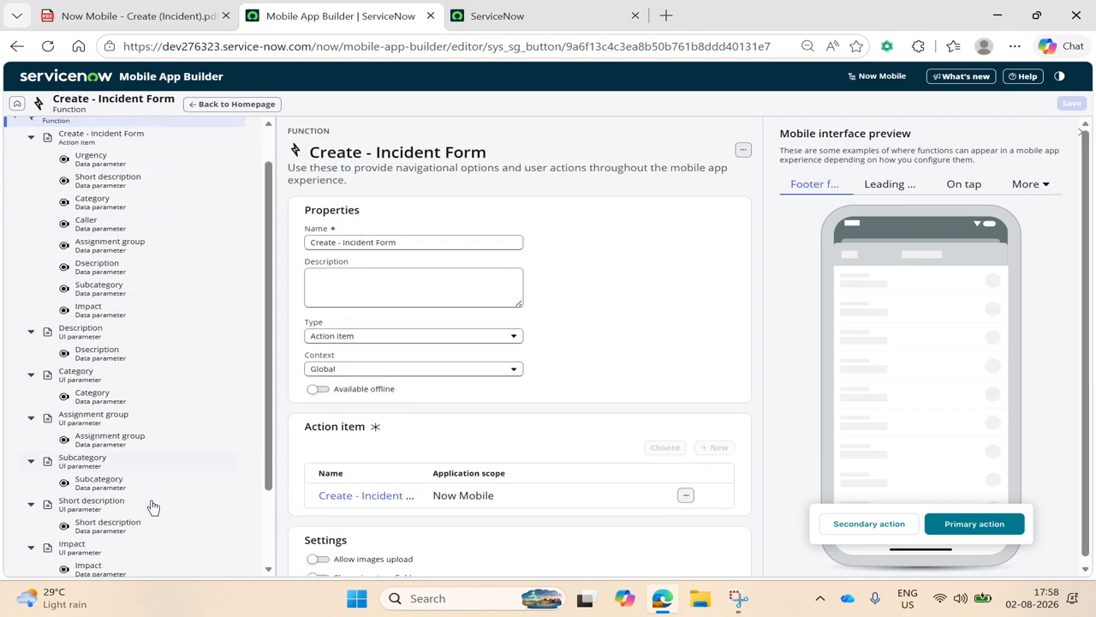
scroll(152, 507, "up", 2)
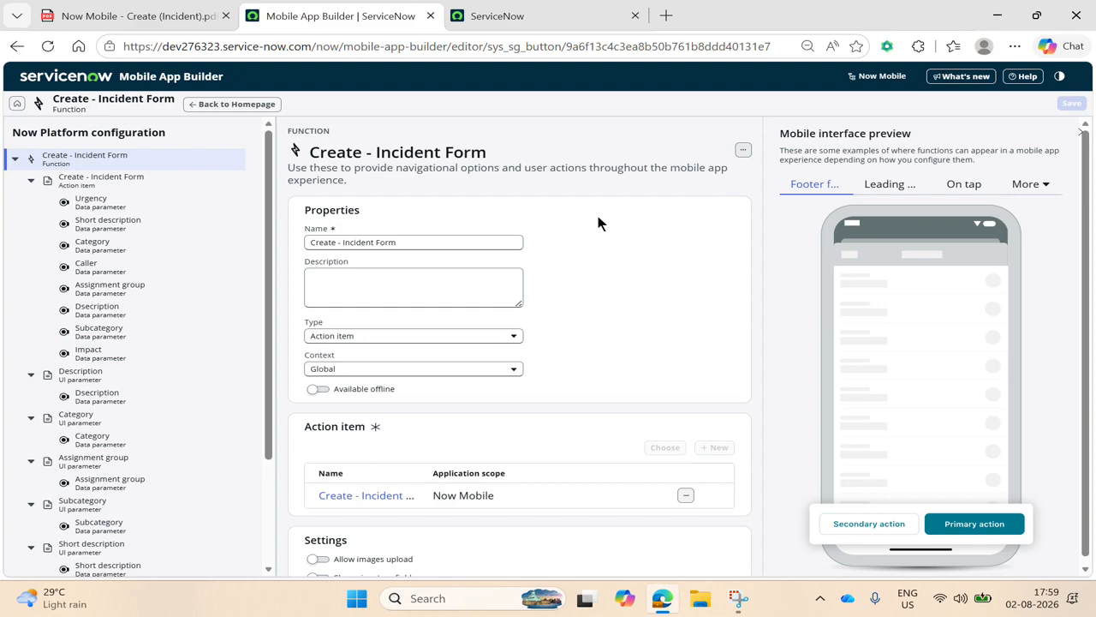
Switch to the ServiceNow platform page and open the full Incident table list with incident.list in the navigation filter
left_click_drag(360, 15, 548, 17)
left_click(376, 22)
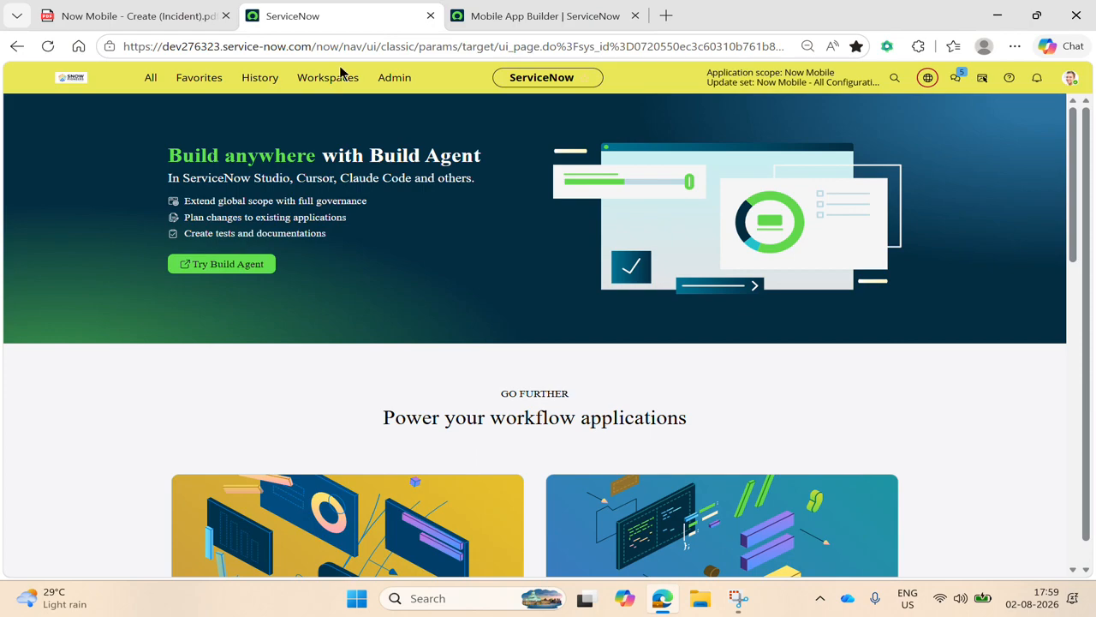
left_click(151, 82)
key("BackSpace")
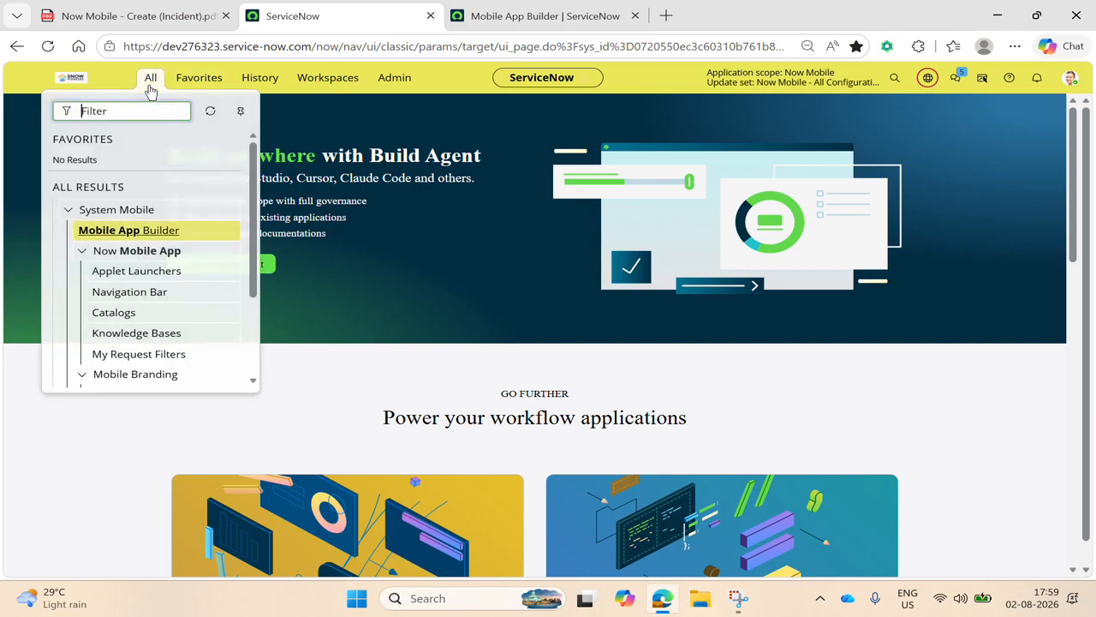
type("incide")
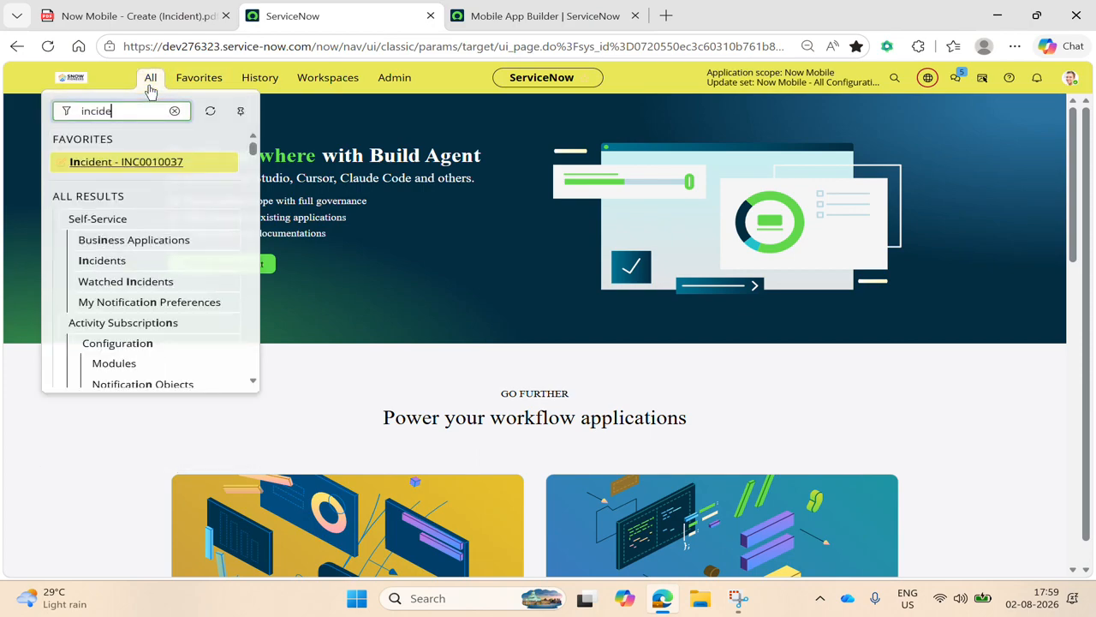
type("nt.list")
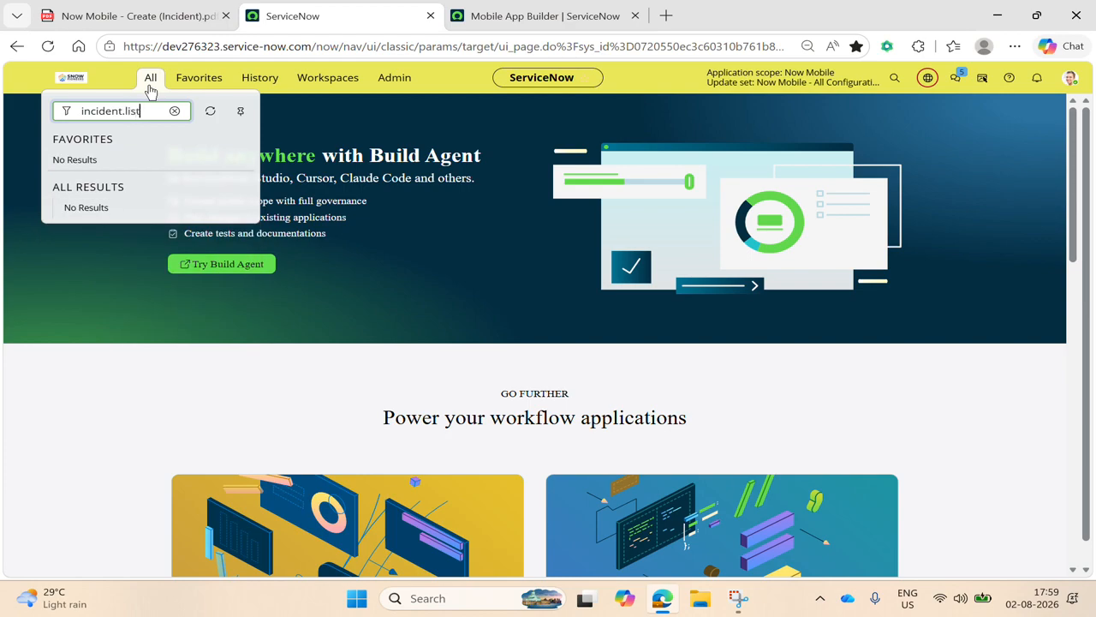
key("Return")
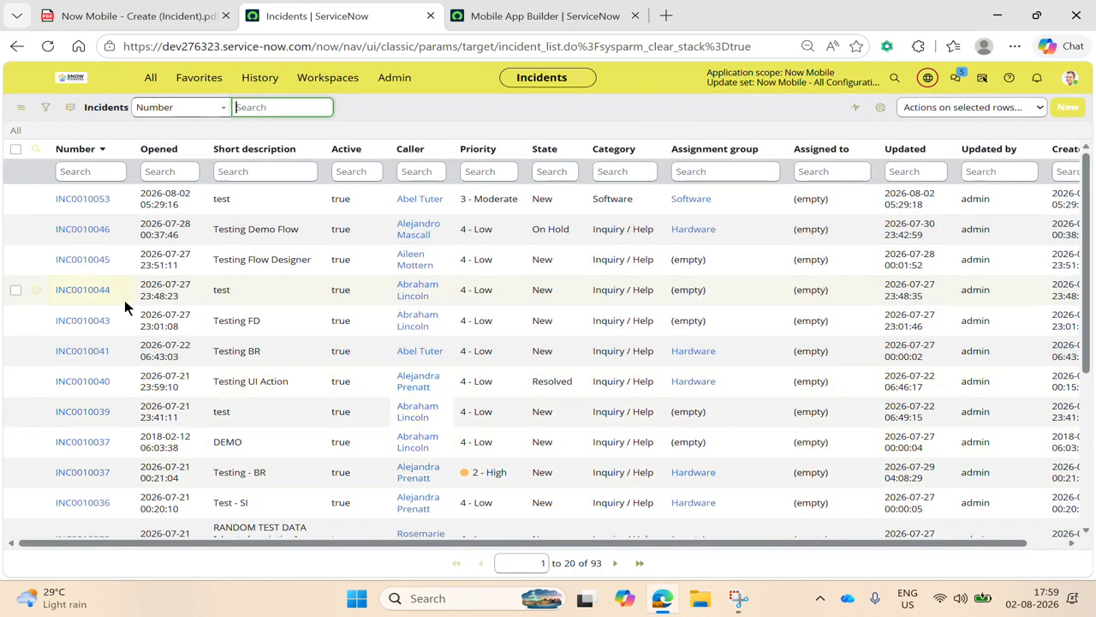
Open the newest incident, INC0010053, review its form fields and related lists, and return to the incident list
left_click(82, 198)
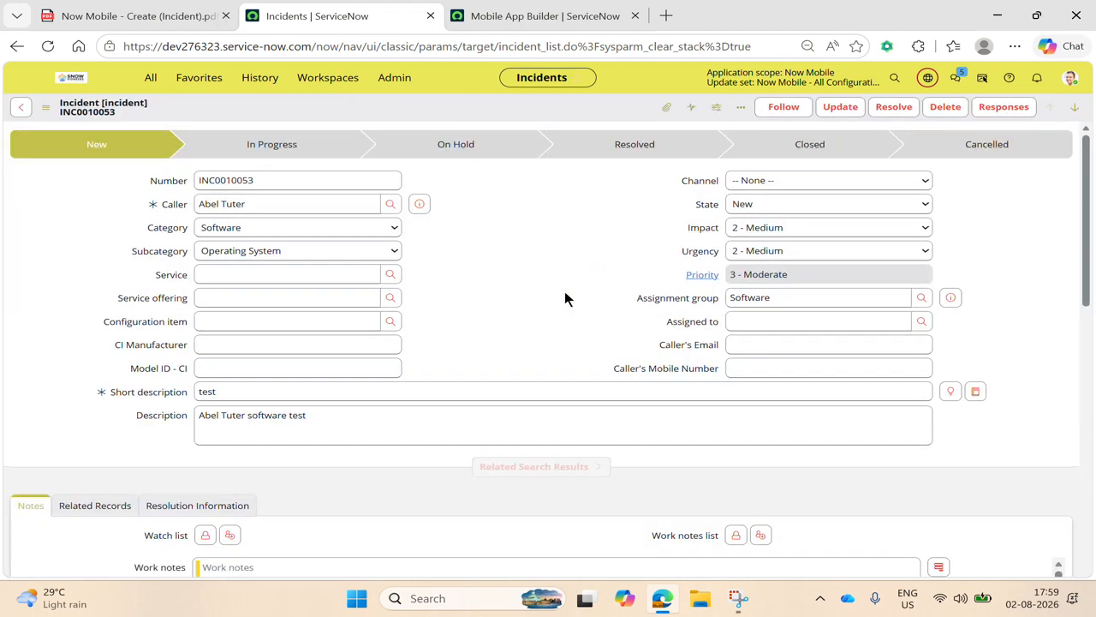
scroll(528, 330, "down", 6)
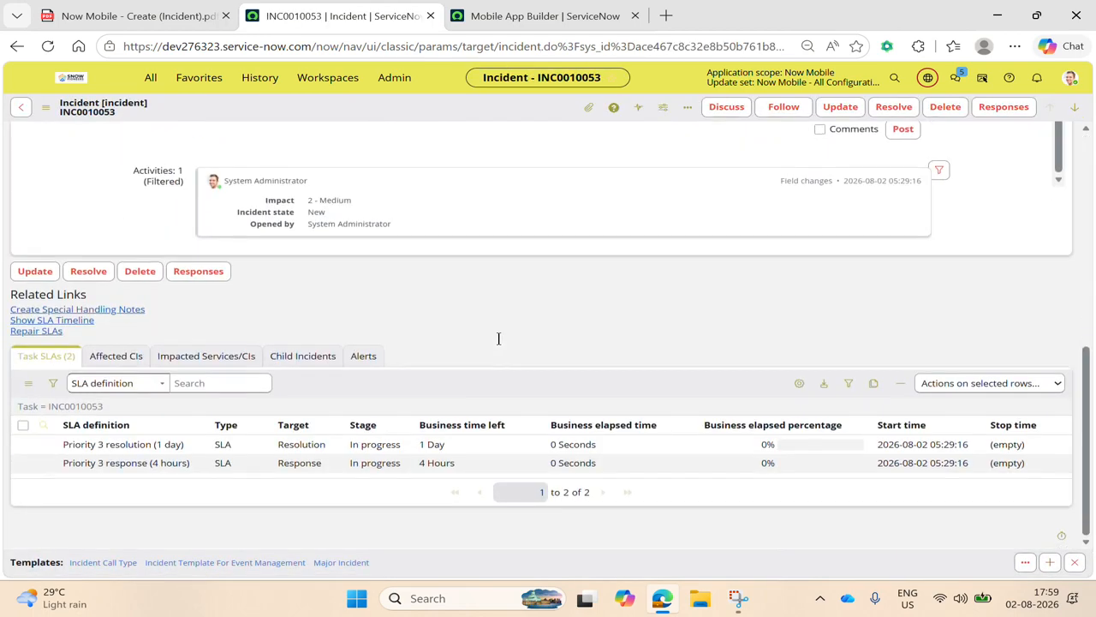
scroll(499, 338, "up", 1)
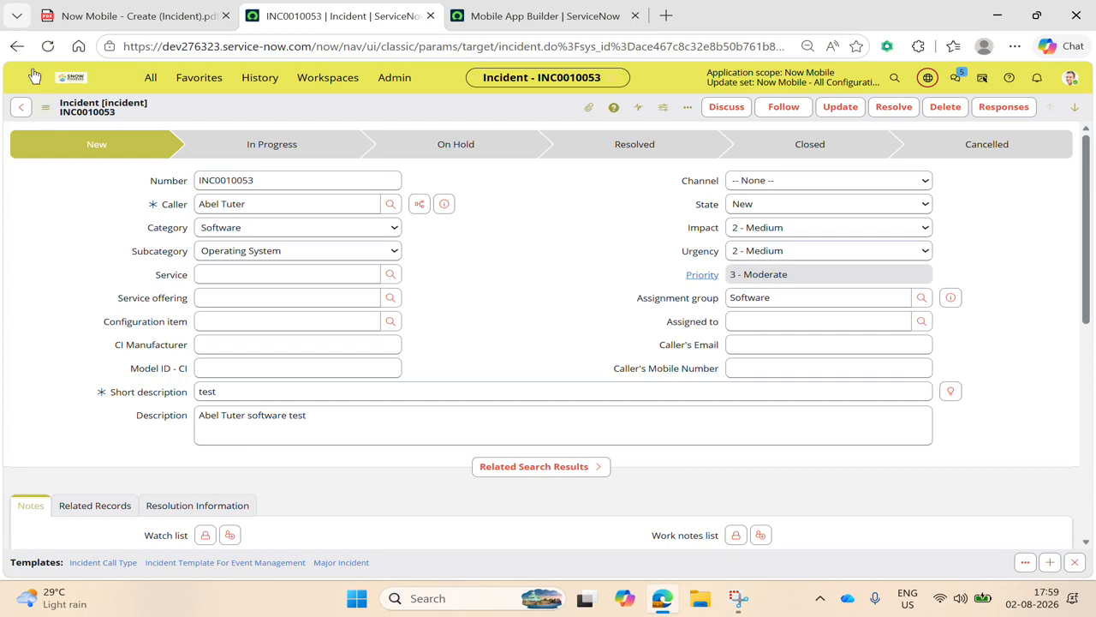
left_click(17, 46)
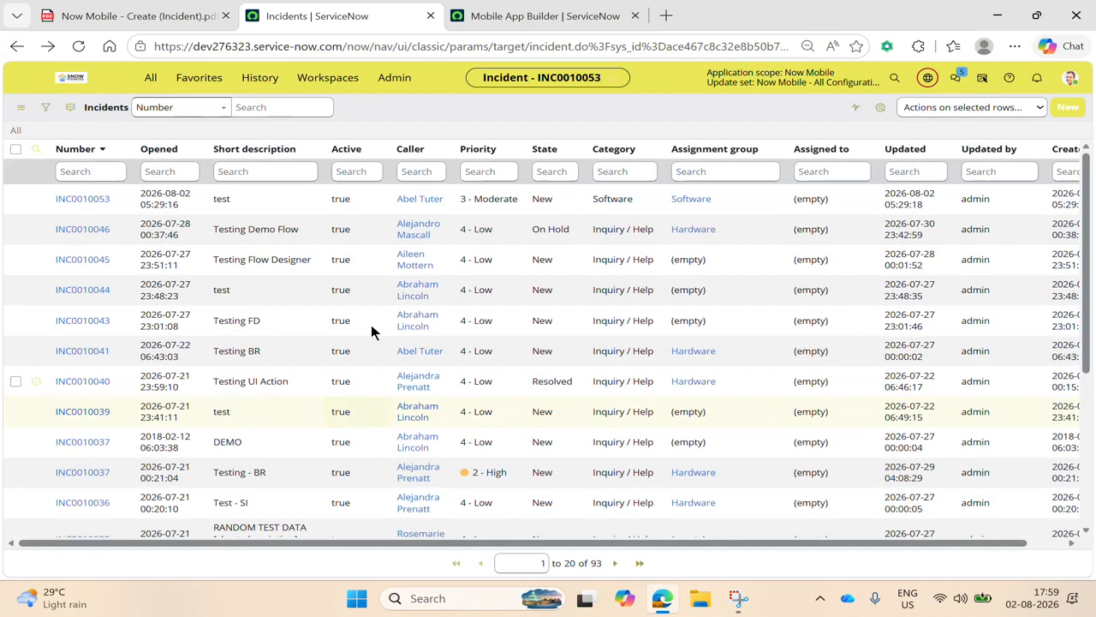